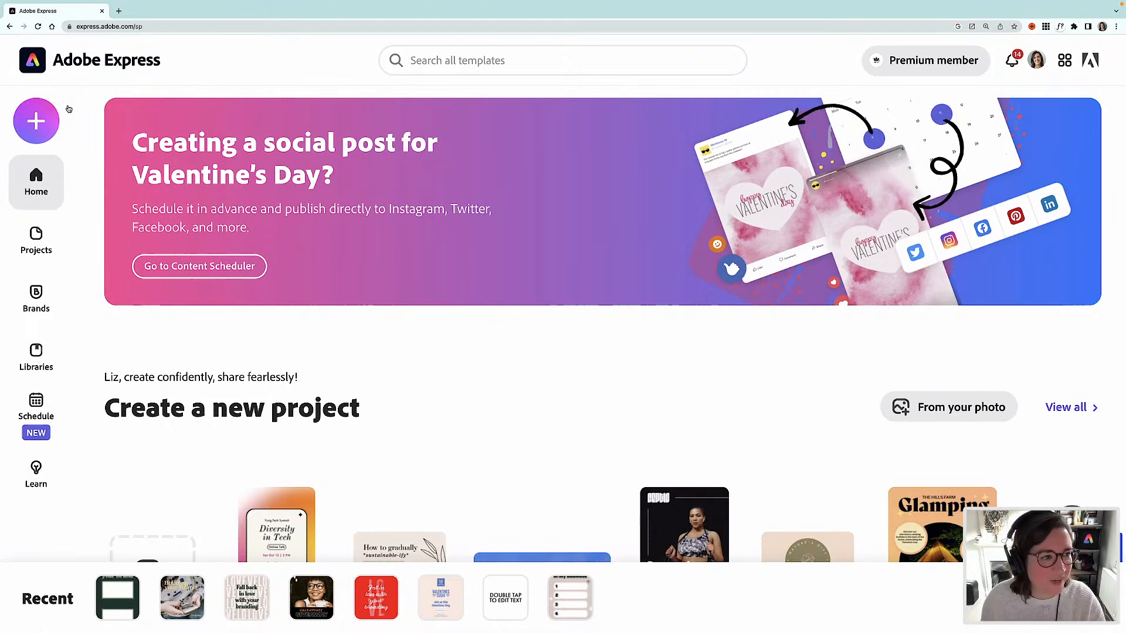
- Search the templates for "menu"
{"action": "left_click", "coordinate": [37, 121]}
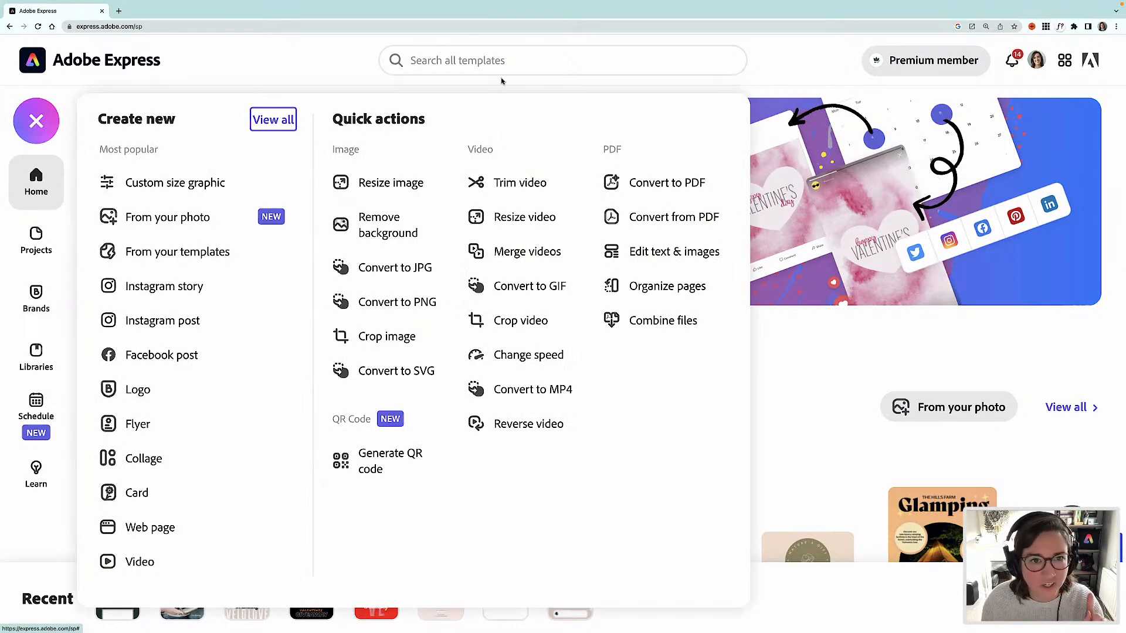
{"action": "left_click", "coordinate": [479, 62]}
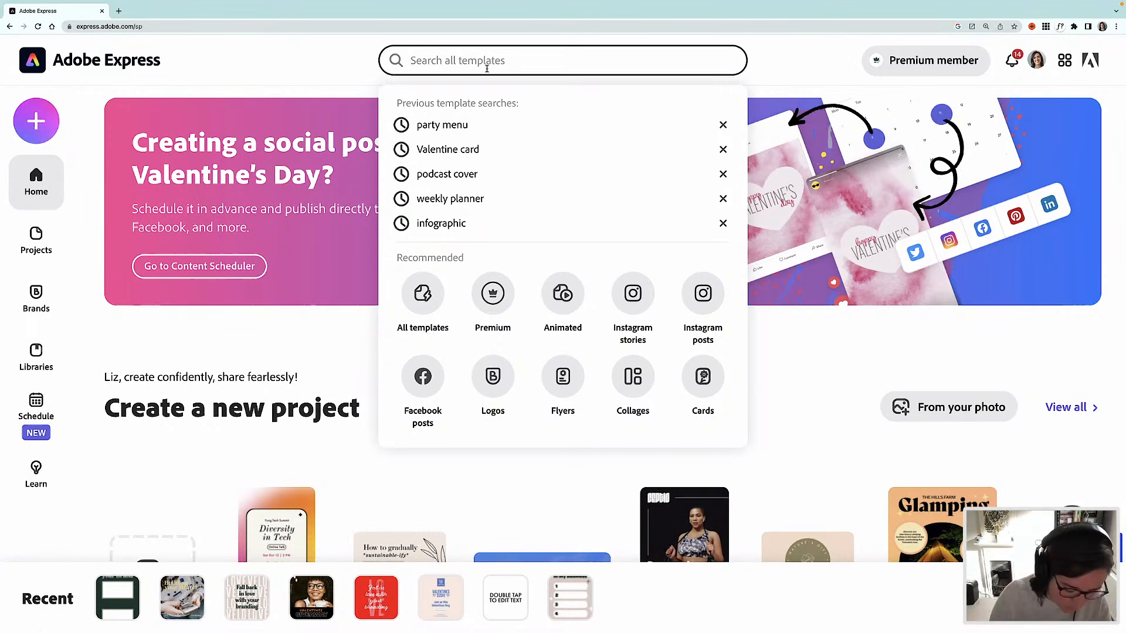
{"action": "type", "text": "menu"}
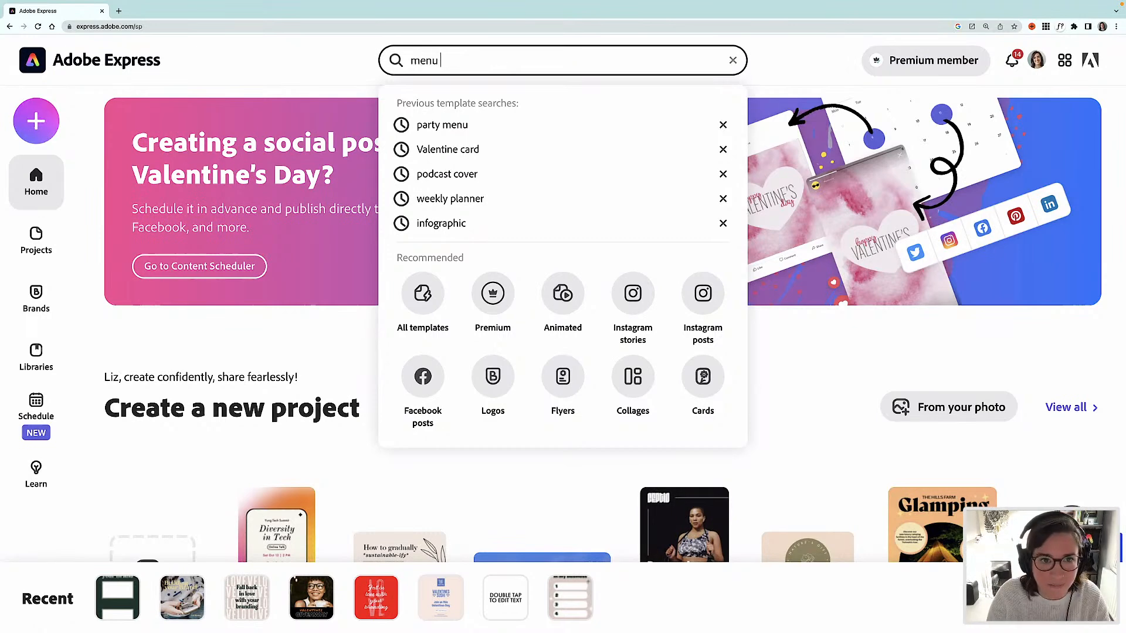
{"action": "key", "text": "Return"}
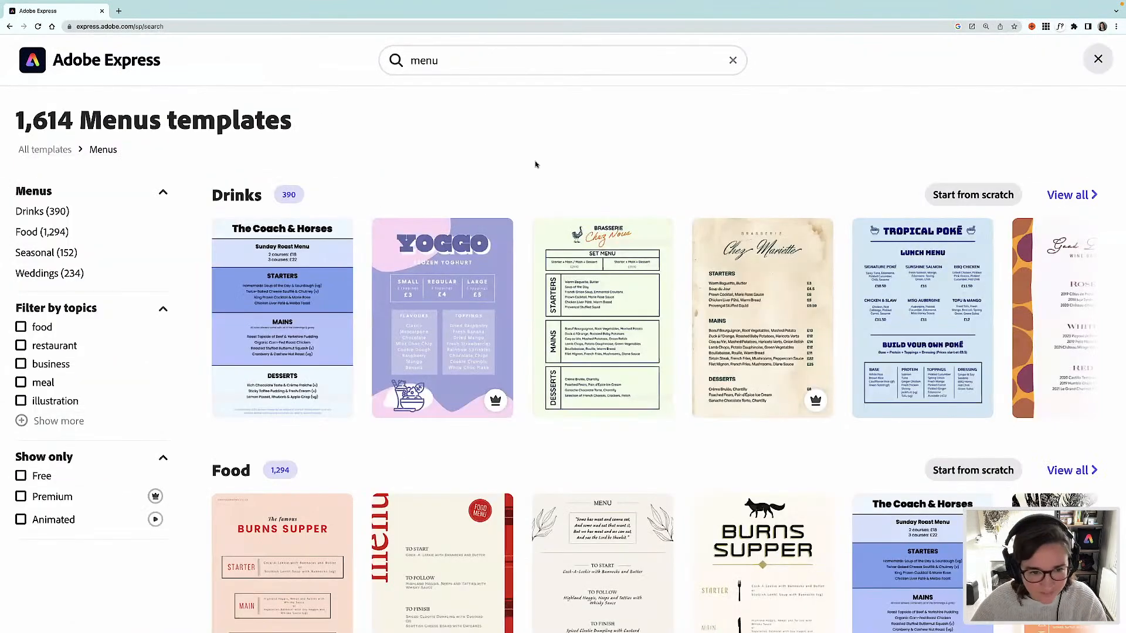
- Browse the menu template results by category
{"action": "mouse_move", "coordinate": [563, 222]}
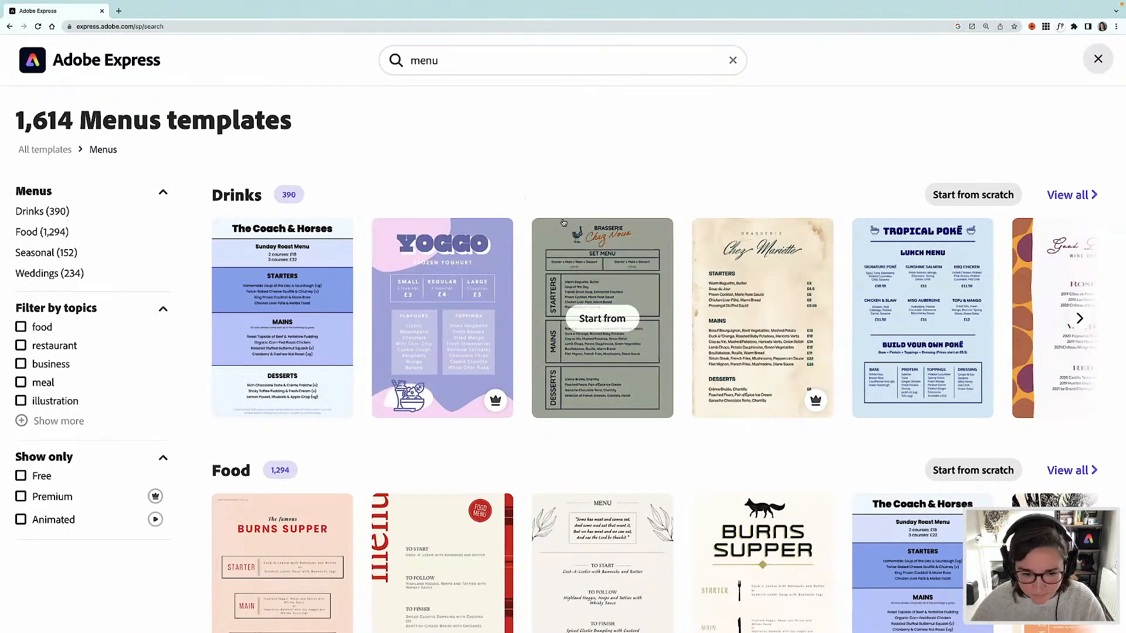
{"action": "scroll", "coordinate": [575, 246], "scroll_direction": "down", "scroll_amount": 3}
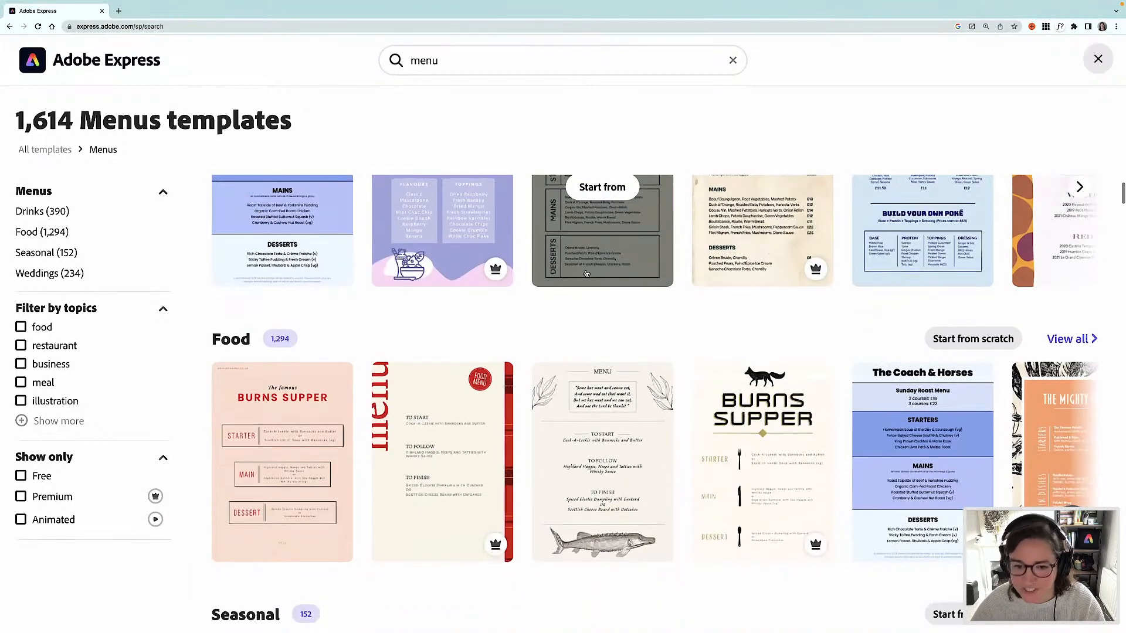
{"action": "scroll", "coordinate": [586, 274], "scroll_direction": "down", "scroll_amount": 3}
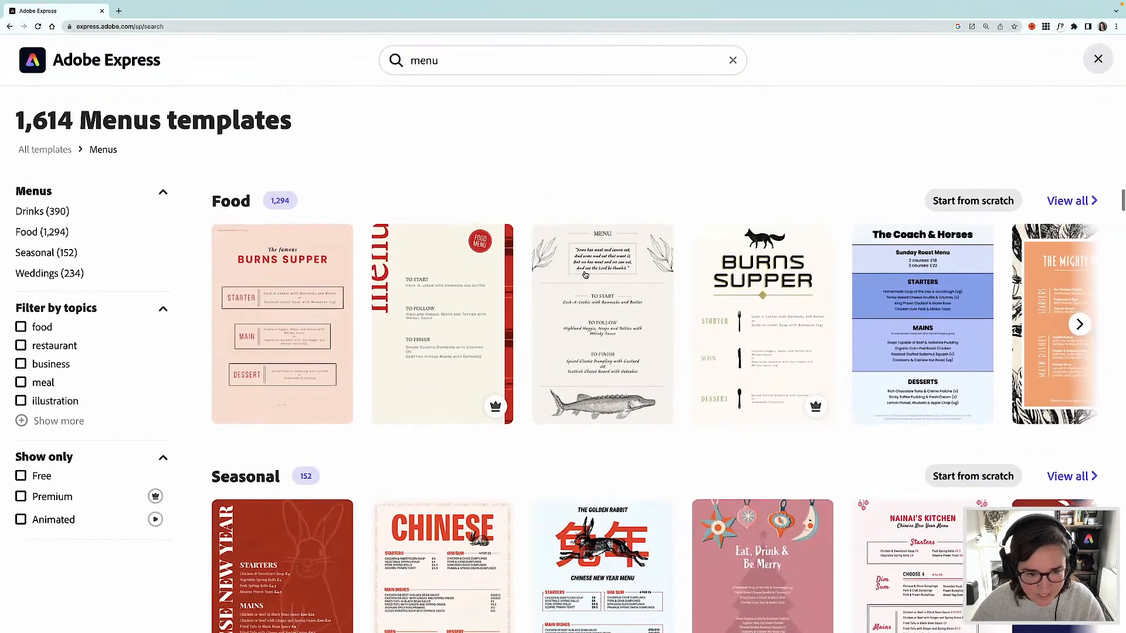
{"action": "mouse_move", "coordinate": [585, 274]}
{"action": "scroll", "coordinate": [586, 274], "scroll_direction": "down", "scroll_amount": 3}
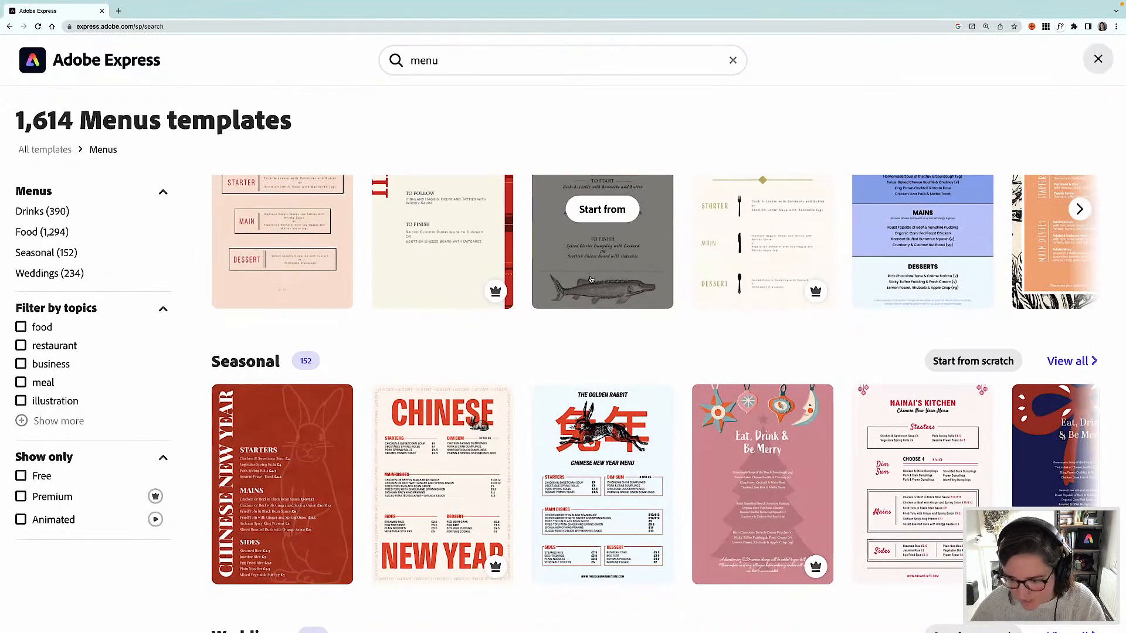
{"action": "scroll", "coordinate": [591, 276], "scroll_direction": "down", "scroll_amount": 2}
{"action": "scroll", "coordinate": [587, 270], "scroll_direction": "up", "scroll_amount": 6}
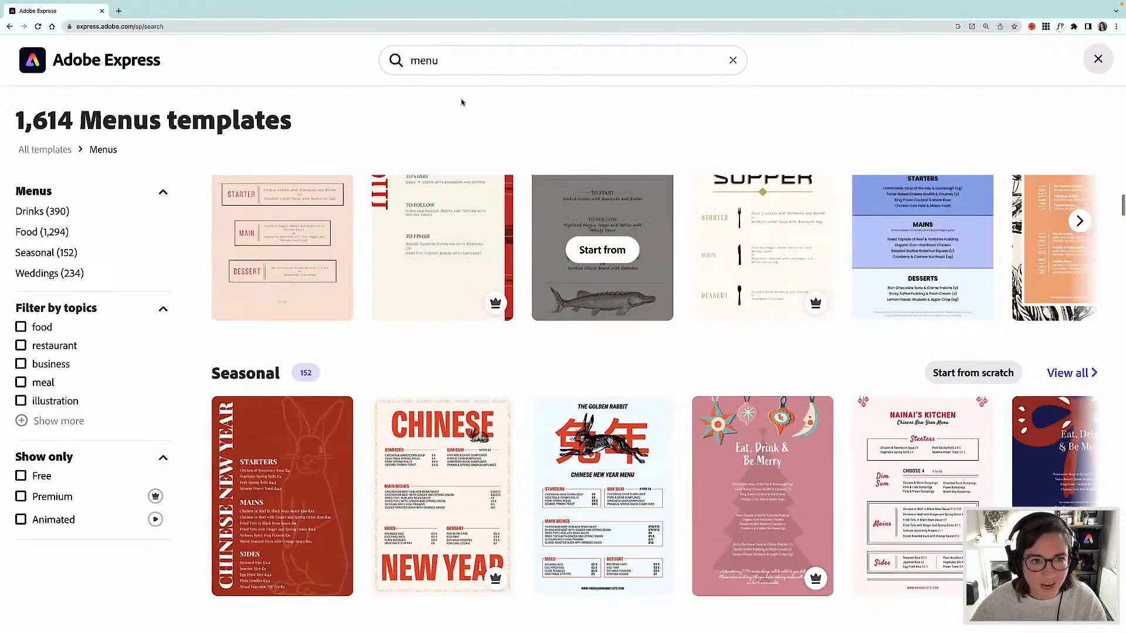
- Search the templates for "galentines menu" and browse the results
{"action": "double_click", "coordinate": [420, 60]}
{"action": "type", "text": "g"}
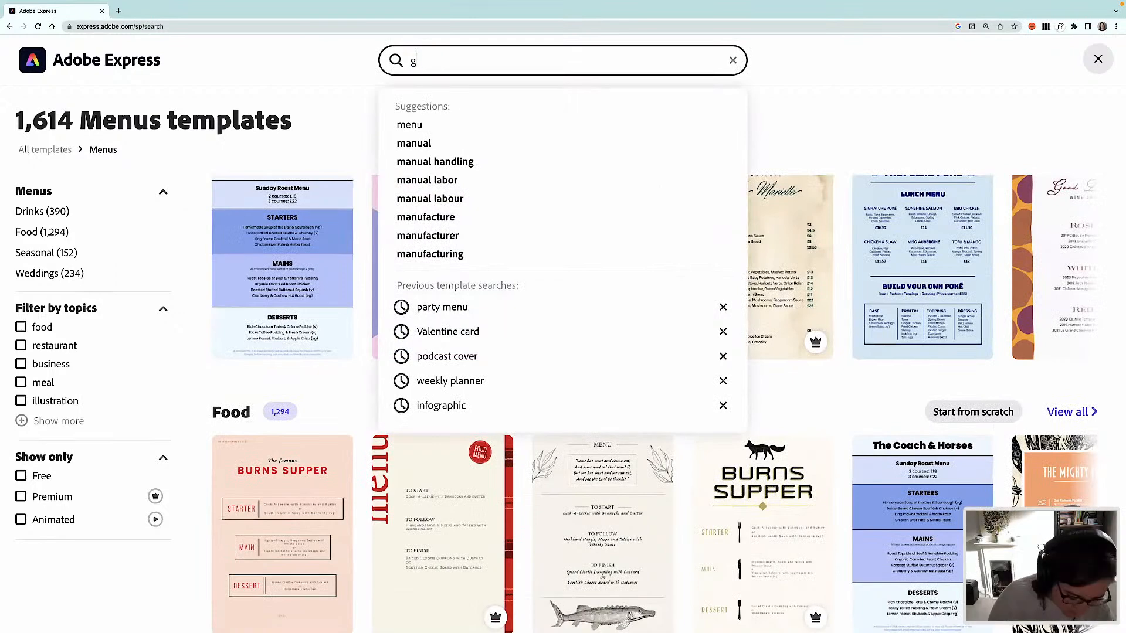
{"action": "type", "text": "alentines memu"}
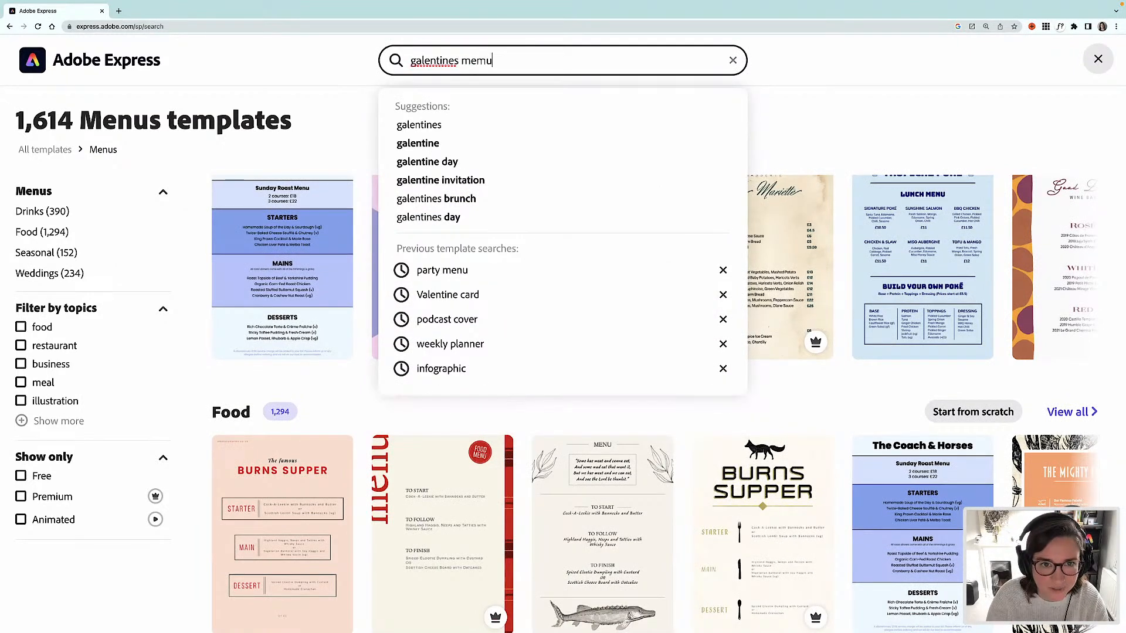
{"action": "key", "text": "BackSpace"}
{"action": "key", "text": "BackSpace"}
{"action": "type", "text": "nu"}
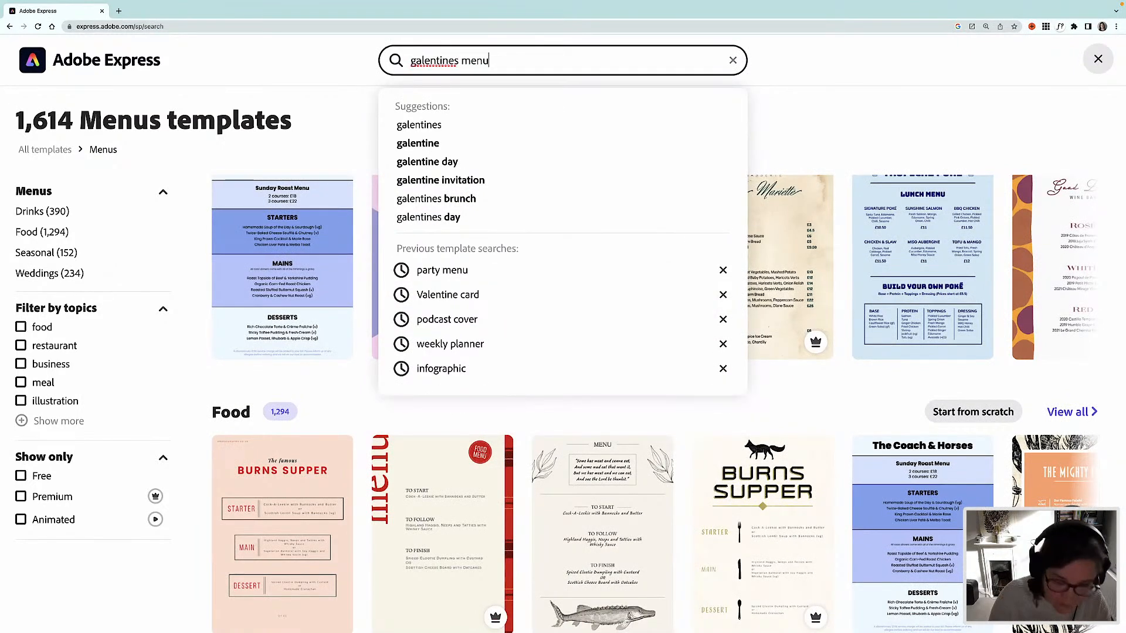
{"action": "key", "text": "Return"}
{"action": "mouse_move", "coordinate": [446, 202]}
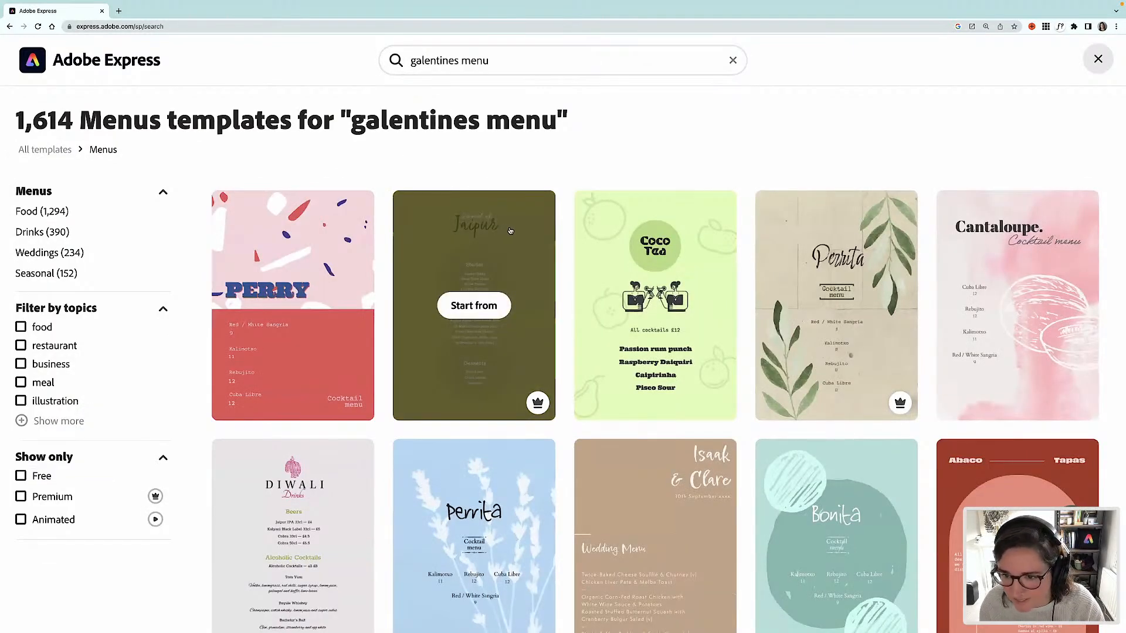
{"action": "scroll", "coordinate": [508, 232], "scroll_direction": "down", "scroll_amount": 2}
{"action": "scroll", "coordinate": [509, 233], "scroll_direction": "down", "scroll_amount": 3}
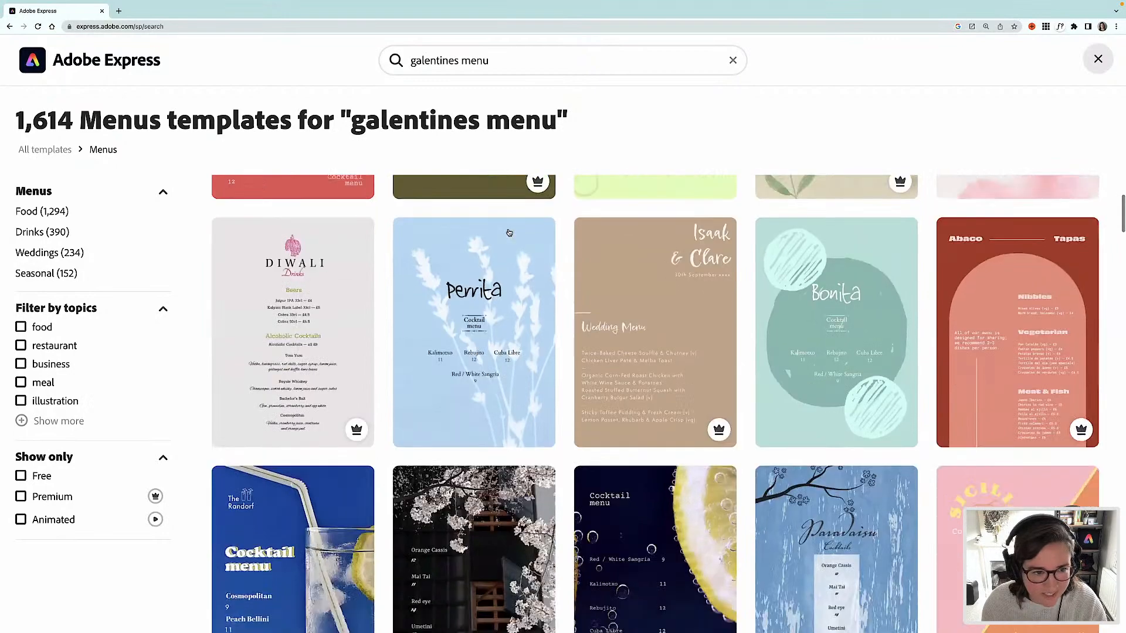
{"action": "scroll", "coordinate": [512, 241], "scroll_direction": "up", "scroll_amount": 1}
{"action": "scroll", "coordinate": [512, 241], "scroll_direction": "up", "scroll_amount": 4}
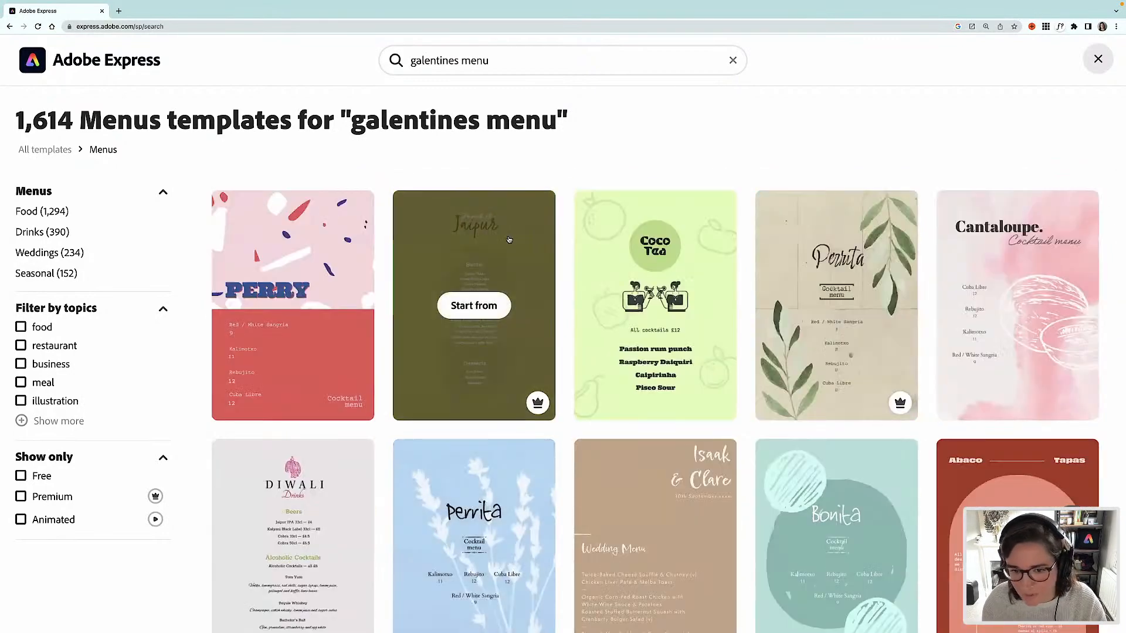
- Change the template search back to "menu"
{"action": "left_click", "coordinate": [452, 60]}
{"action": "left_click_drag", "start_coordinate": [462, 61], "coordinate": [411, 61]}
{"action": "key", "text": "BackSpace"}
{"action": "key", "text": "Return"}
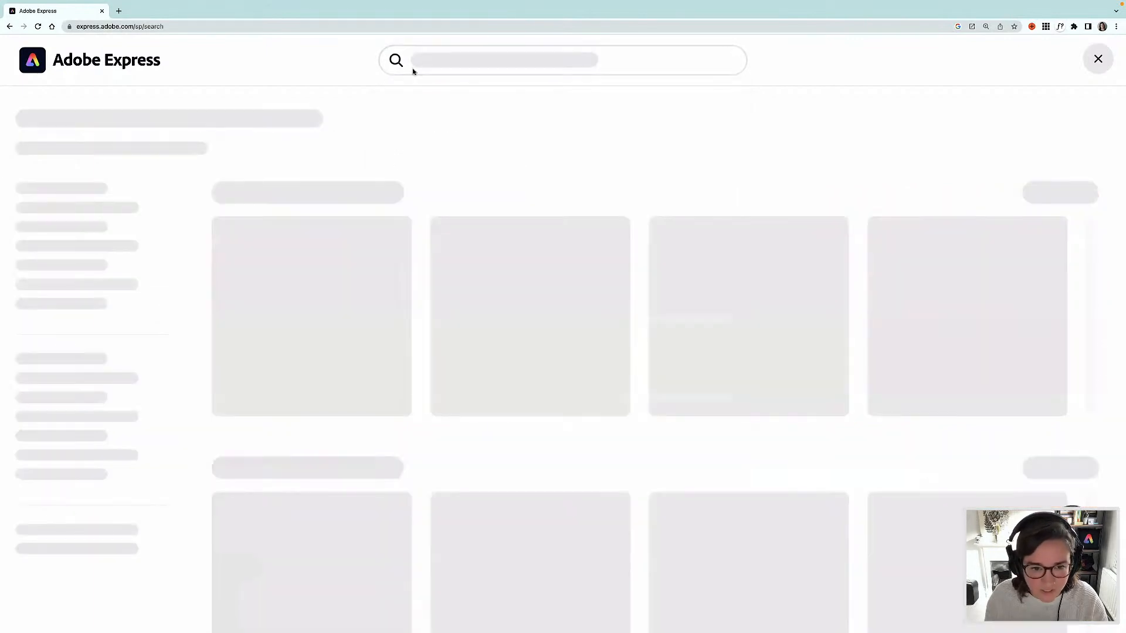
- Start a design from the Food menu template with the fish illustration
{"action": "scroll", "coordinate": [480, 181], "scroll_direction": "down", "scroll_amount": 3}
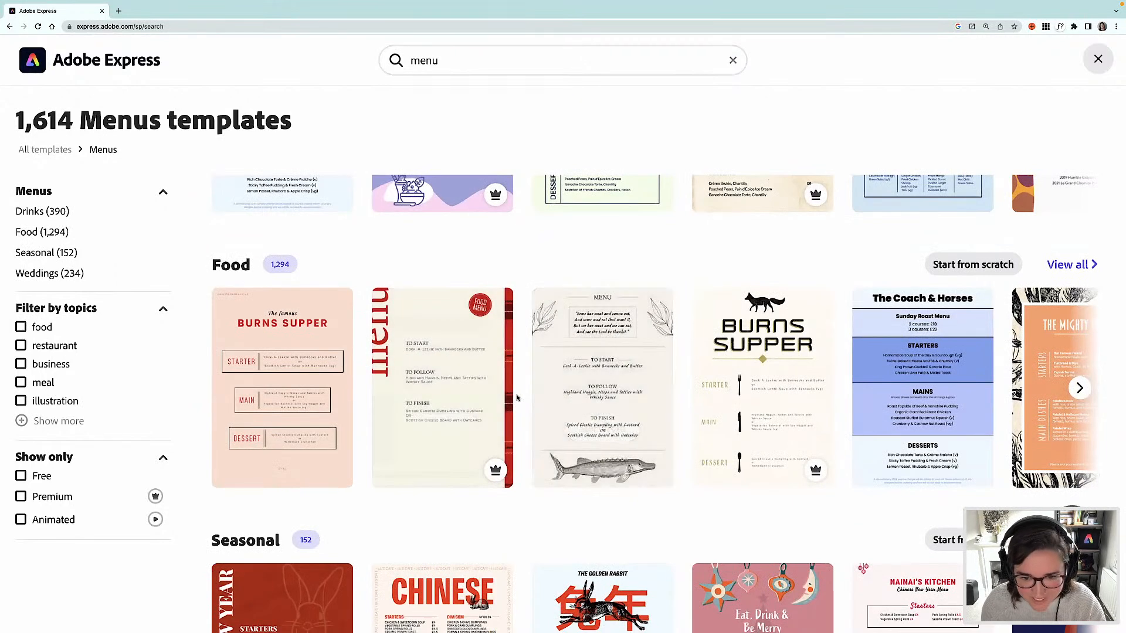
{"action": "scroll", "coordinate": [516, 398], "scroll_direction": "down", "scroll_amount": 1}
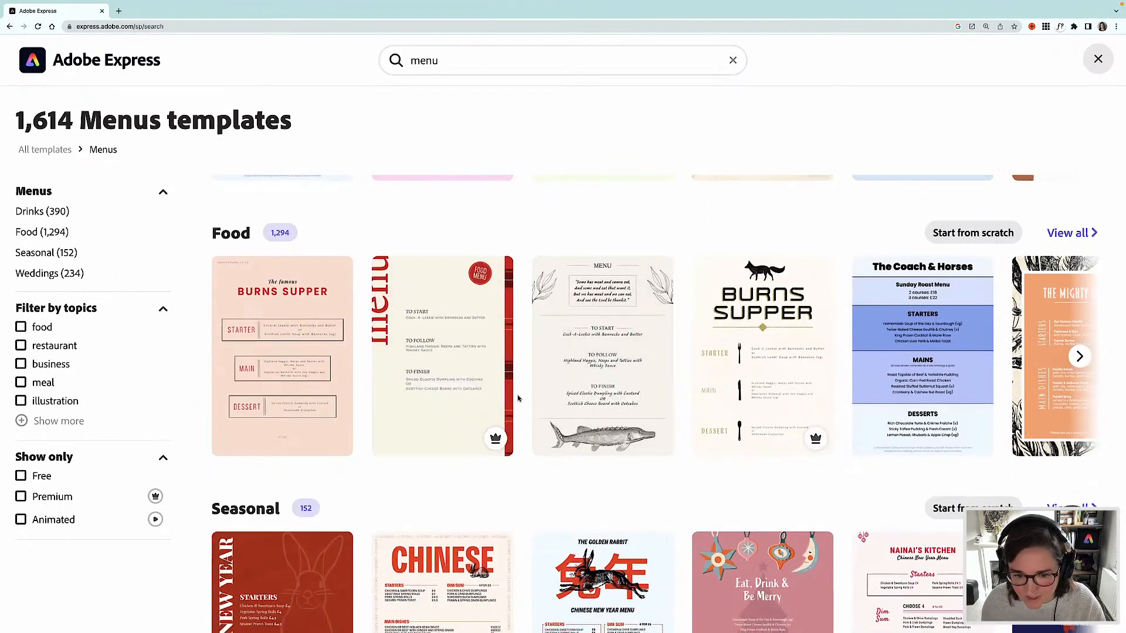
{"action": "scroll", "coordinate": [601, 359], "scroll_direction": "down", "scroll_amount": 1}
{"action": "mouse_move", "coordinate": [599, 359]}
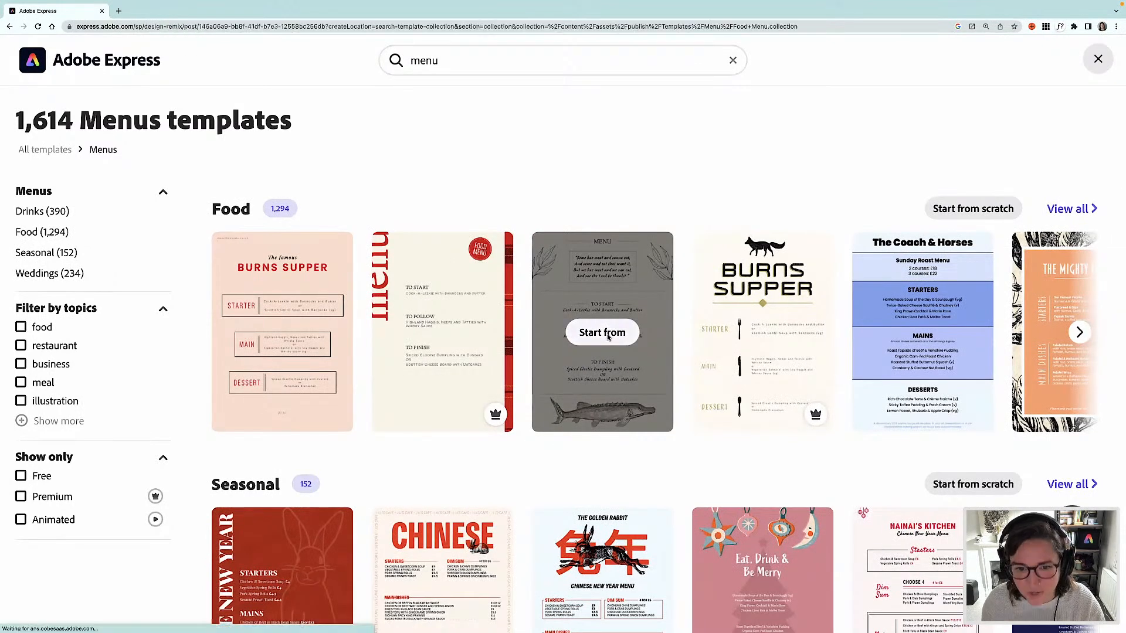
{"action": "left_click", "coordinate": [613, 334]}
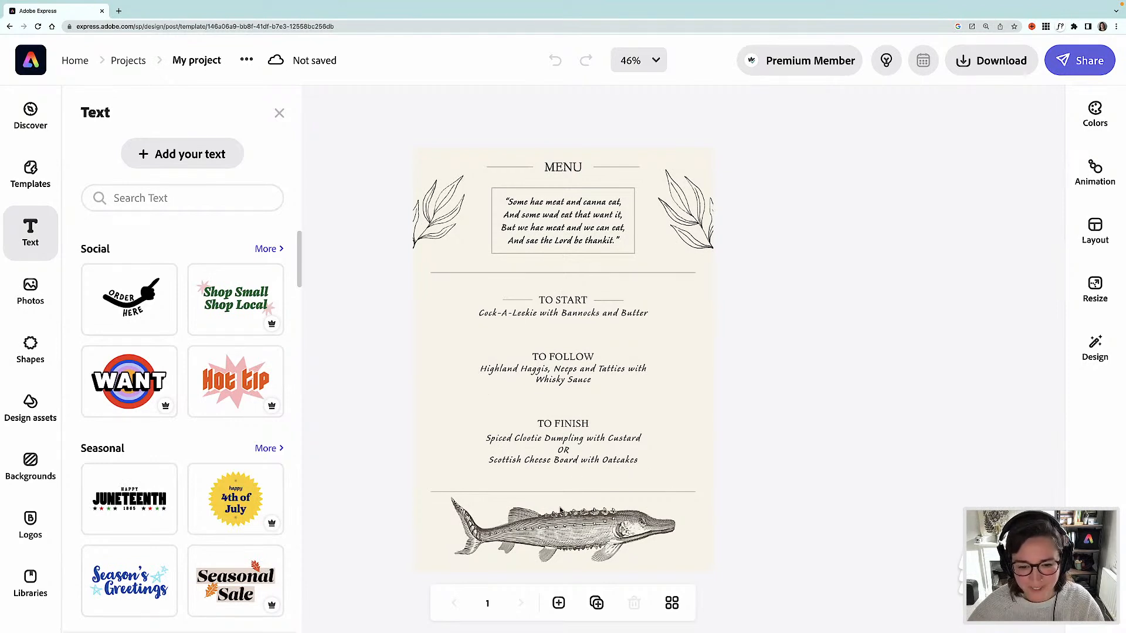
- Delete the fish illustration and the two long horizontal divider lines
{"action": "left_click", "coordinate": [582, 528]}
{"action": "key", "text": "Delete"}
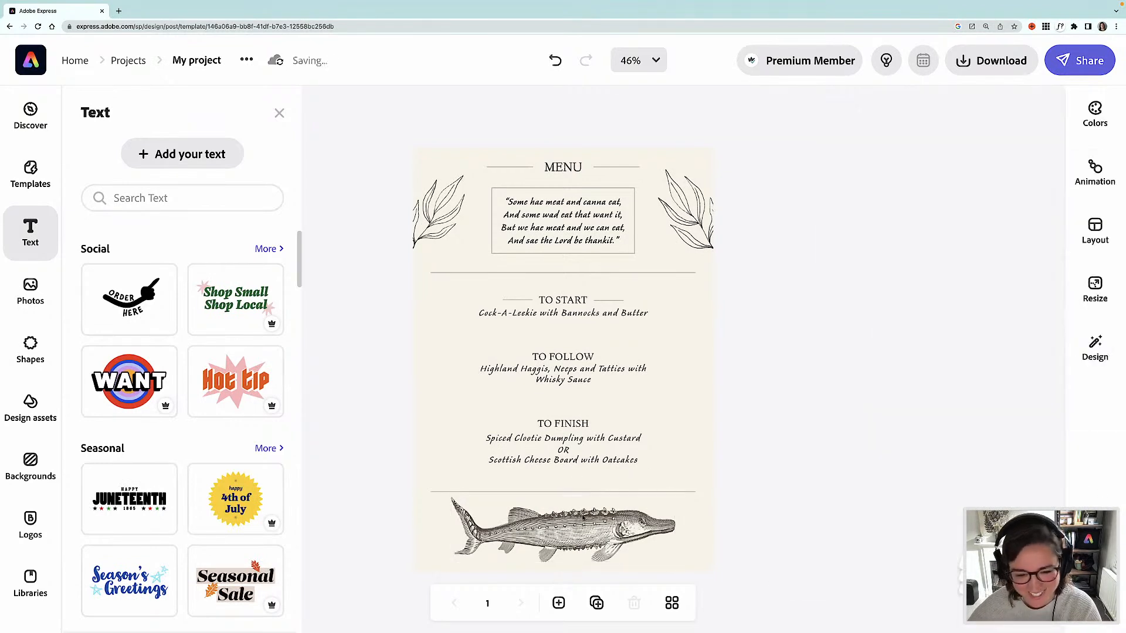
{"action": "left_click", "coordinate": [581, 494]}
{"action": "left_click", "coordinate": [578, 491]}
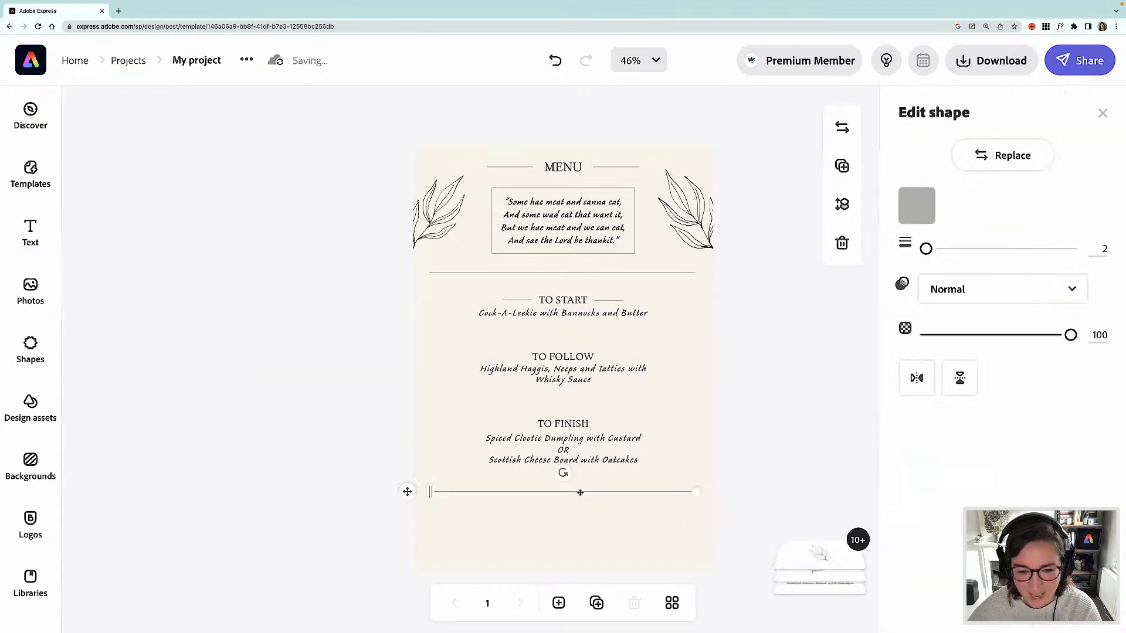
{"action": "key", "text": "Delete"}
{"action": "left_click", "coordinate": [548, 273]}
{"action": "key", "text": "Delete"}
- Delete both leaf illustrations at the top of the menu
{"action": "left_click", "coordinate": [645, 200]}
{"action": "left_click", "coordinate": [695, 199]}
{"action": "key", "text": "Delete"}
{"action": "left_click", "coordinate": [454, 213]}
{"action": "key", "text": "Delete"}
- Delete the quote box and the decorative lines beside "TO START"
{"action": "left_click", "coordinate": [535, 227]}
{"action": "key", "text": "Delete"}
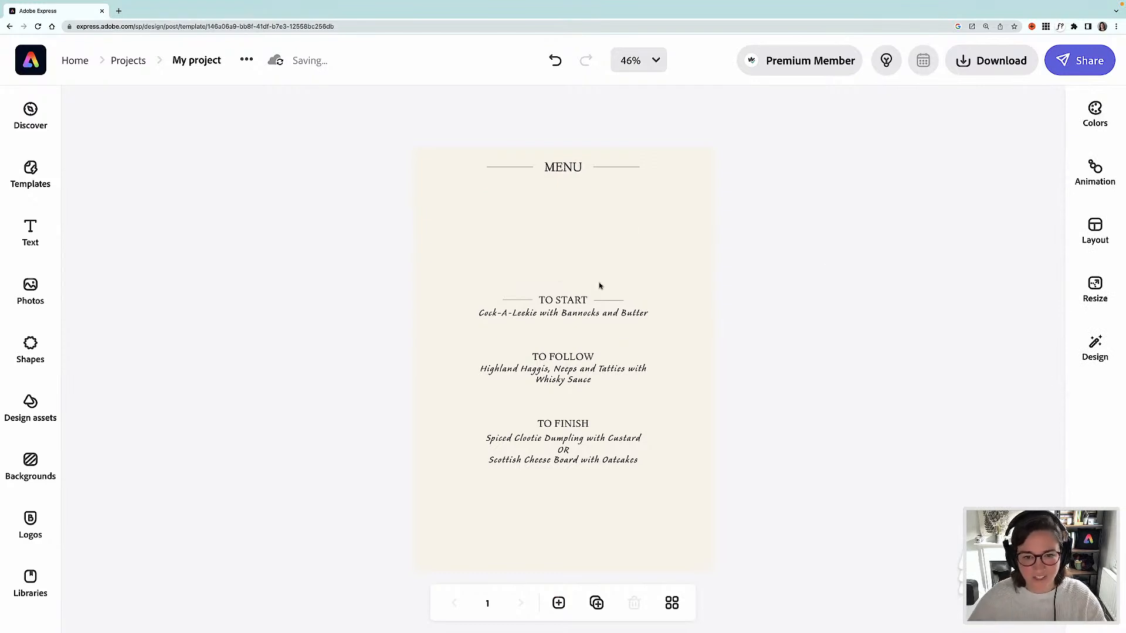
{"action": "left_click", "coordinate": [606, 302]}
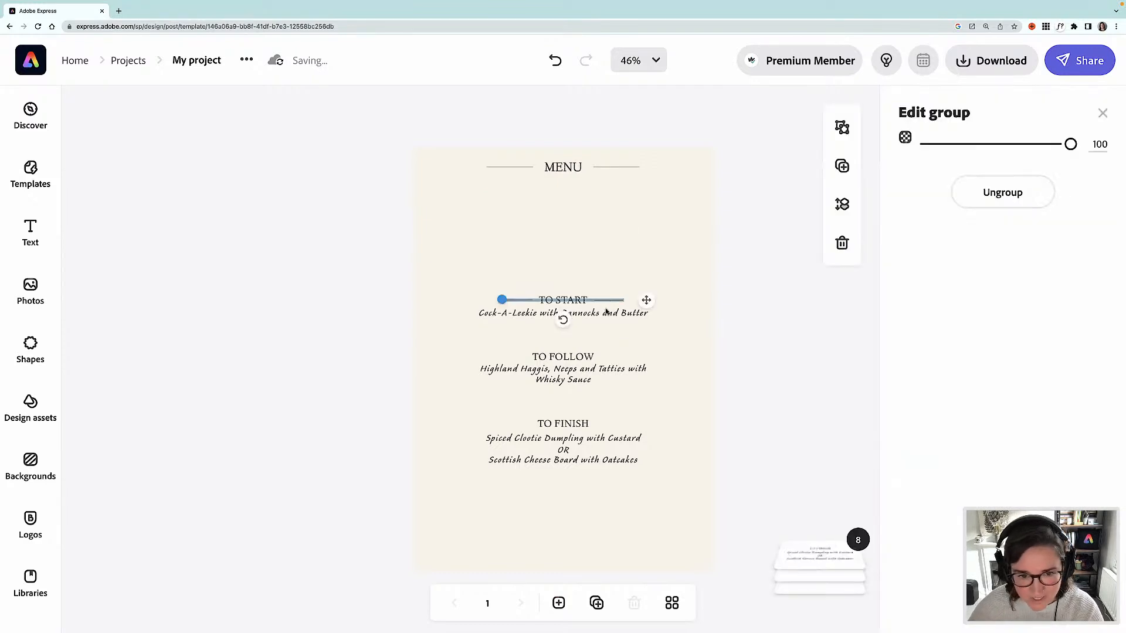
{"action": "key", "text": "Delete"}
- Select all three course sections together and move them up slightly
{"action": "left_click_drag", "start_coordinate": [372, 268], "coordinate": [682, 490]}
{"action": "left_click_drag", "start_coordinate": [575, 444], "coordinate": [577, 417]}
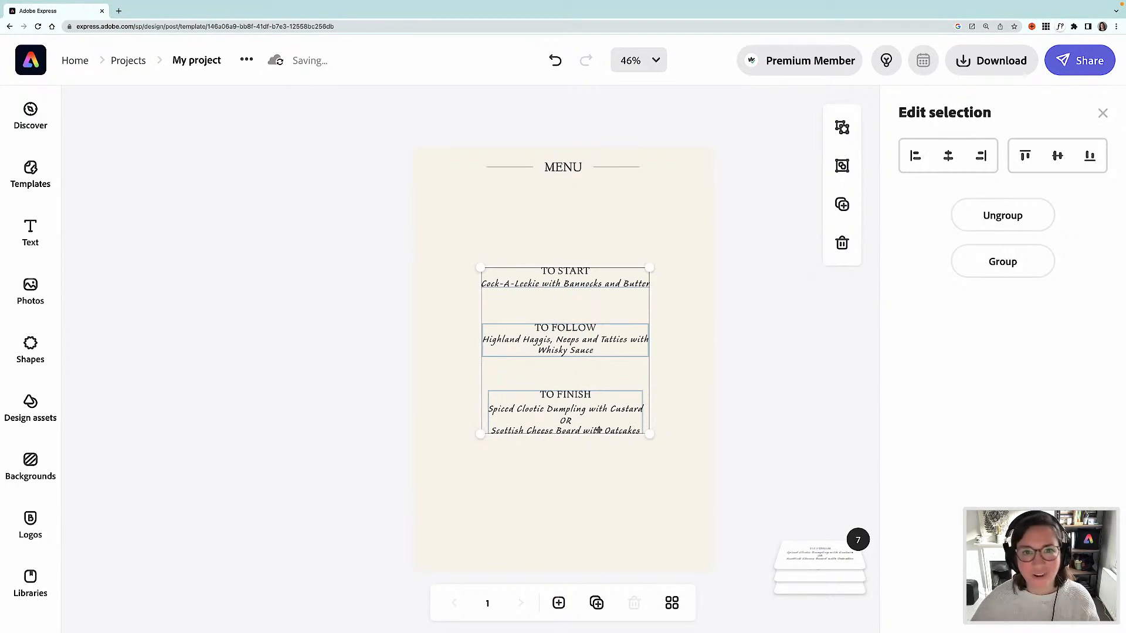
{"action": "left_click", "coordinate": [731, 407]}
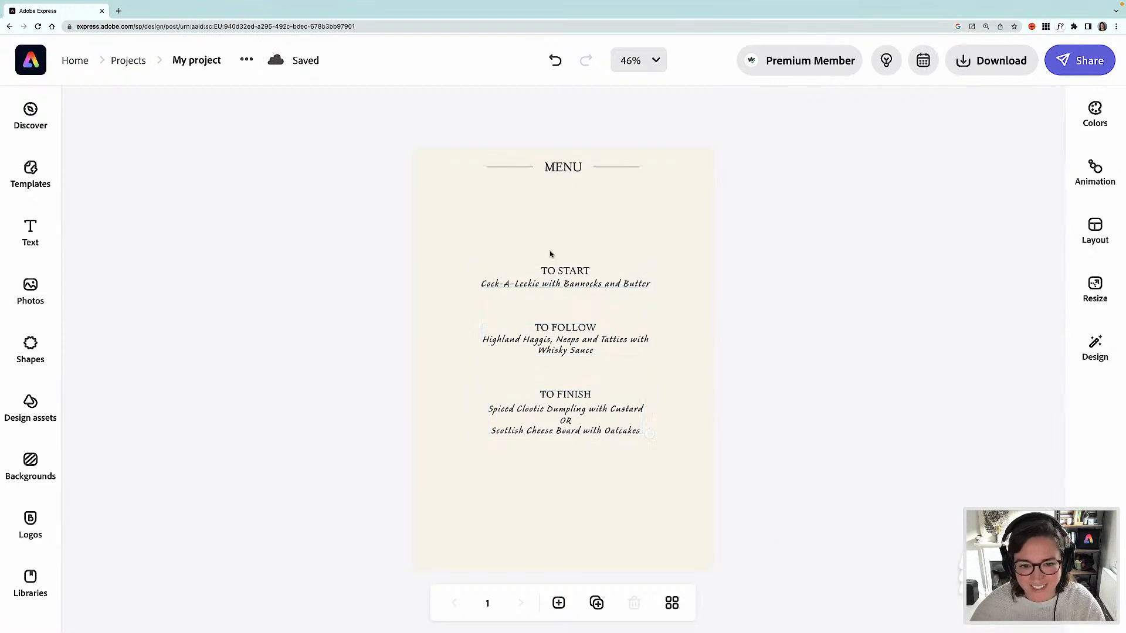
- Delete the lines on either side of the MENU heading and the heading itself
{"action": "left_click", "coordinate": [512, 168]}
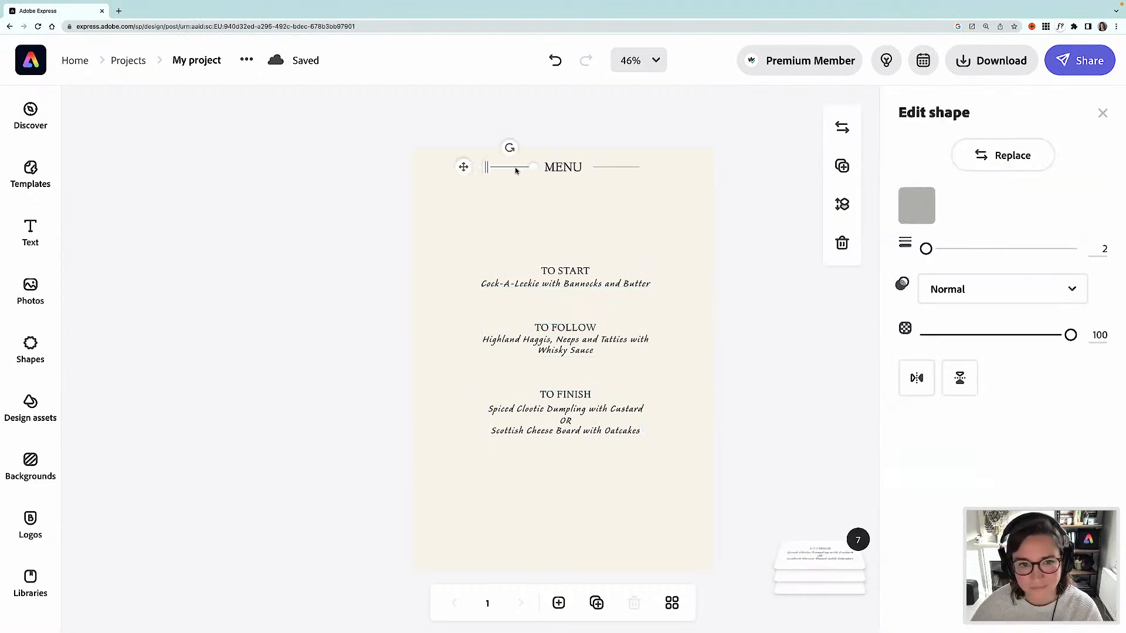
{"action": "key", "text": "Delete"}
{"action": "left_click", "coordinate": [598, 167]}
{"action": "key", "text": "Delete"}
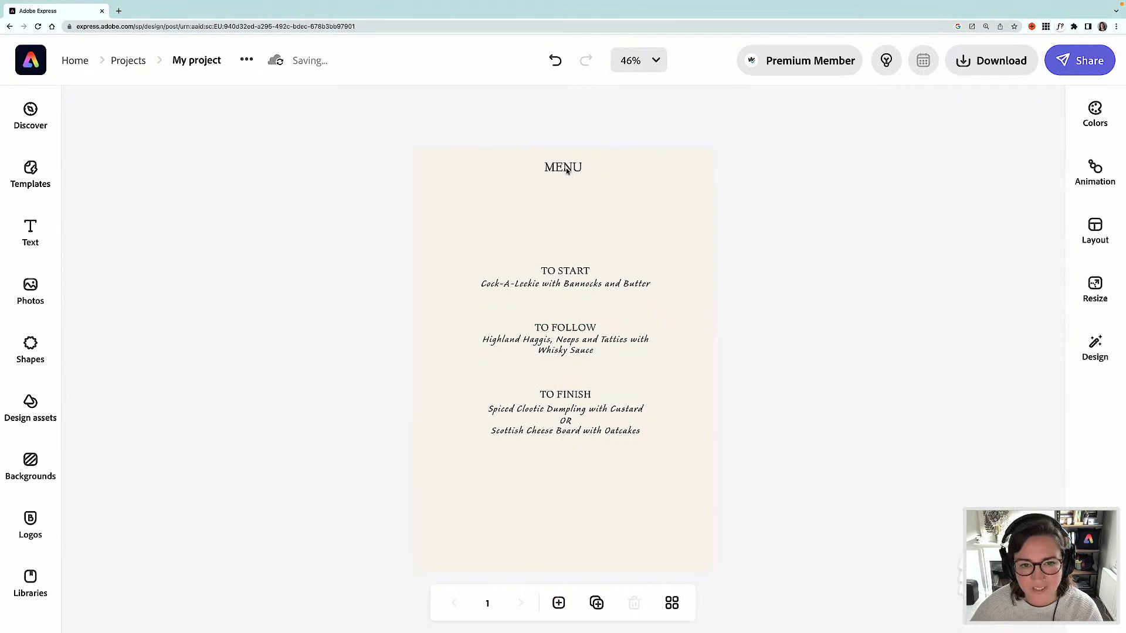
{"action": "left_click", "coordinate": [567, 171]}
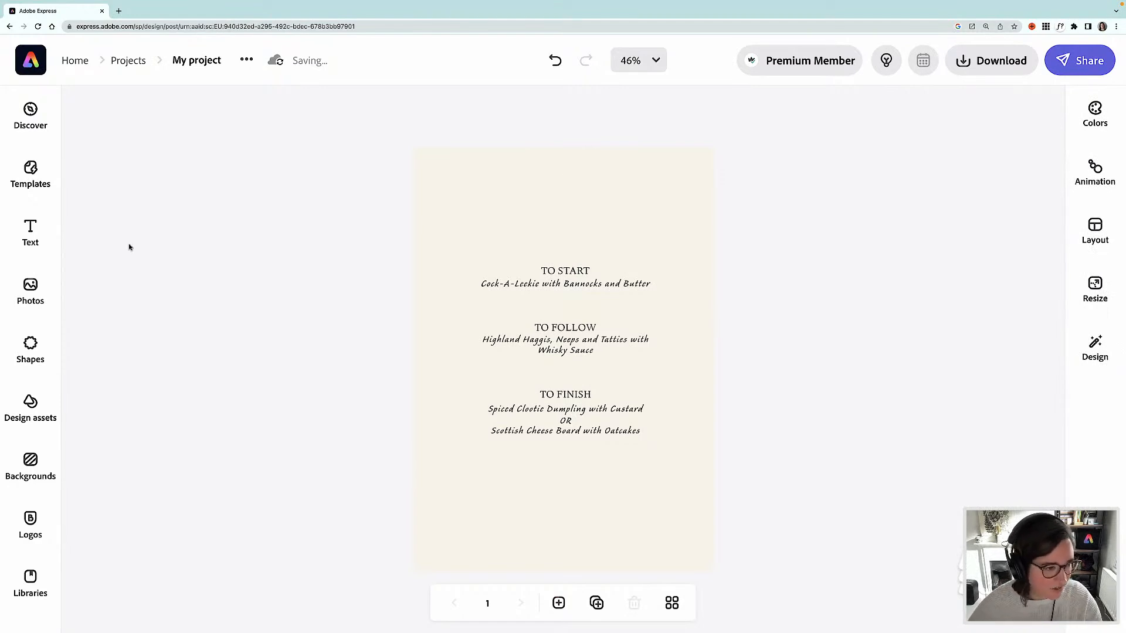
- Search the design assets for "friends" illustrations and browse the results
{"action": "left_click", "coordinate": [31, 403]}
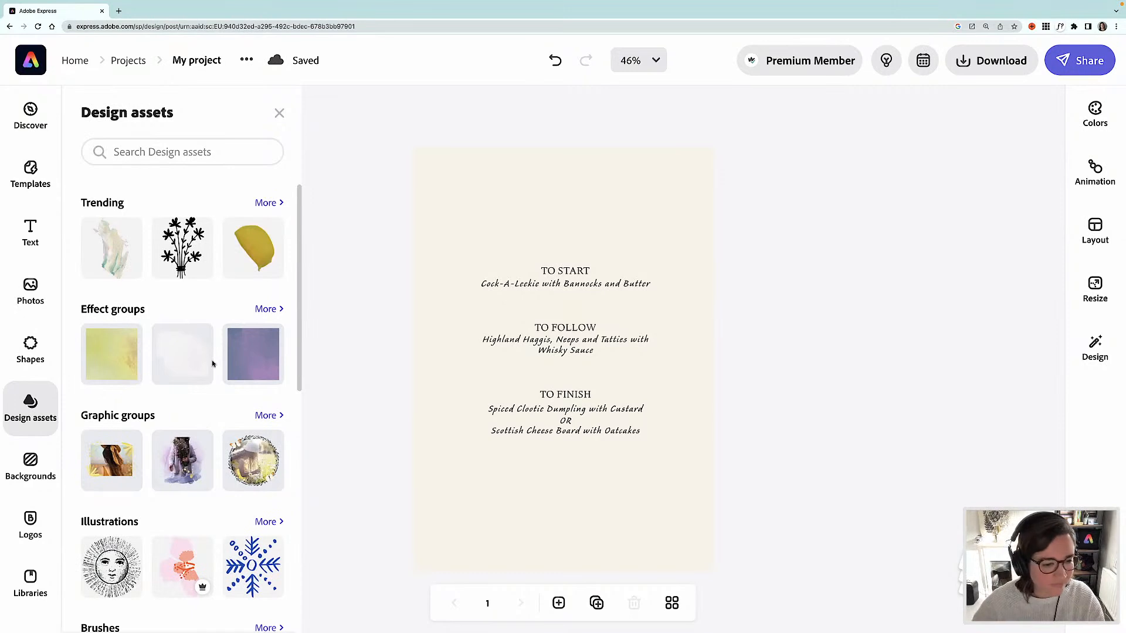
{"action": "left_click", "coordinate": [104, 153]}
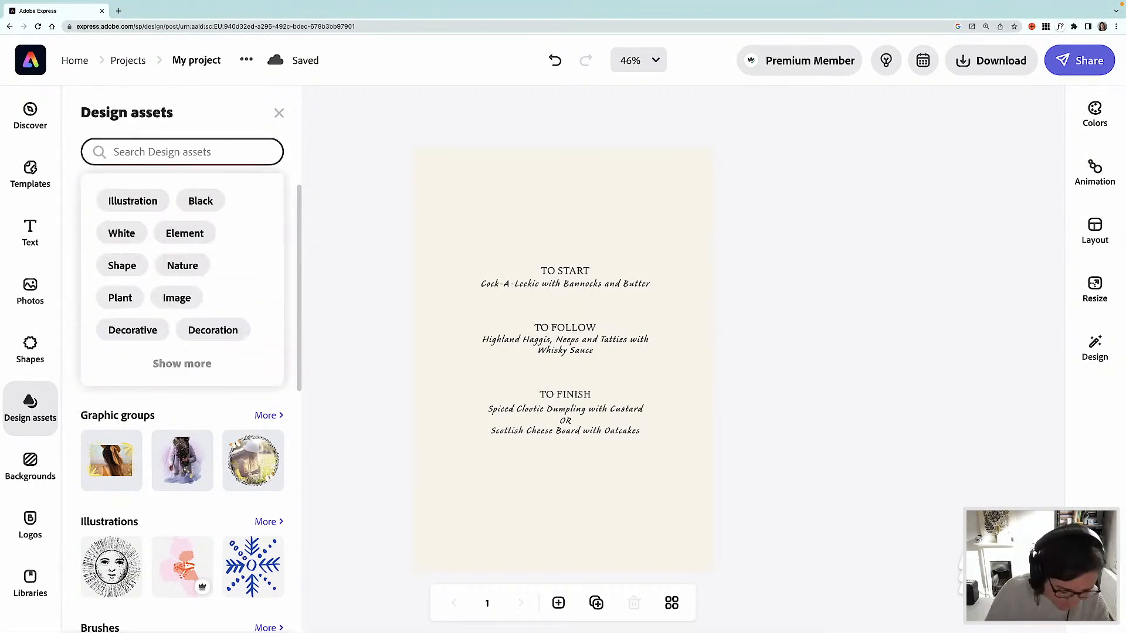
{"action": "type", "text": "friends"}
{"action": "key", "text": "Return"}
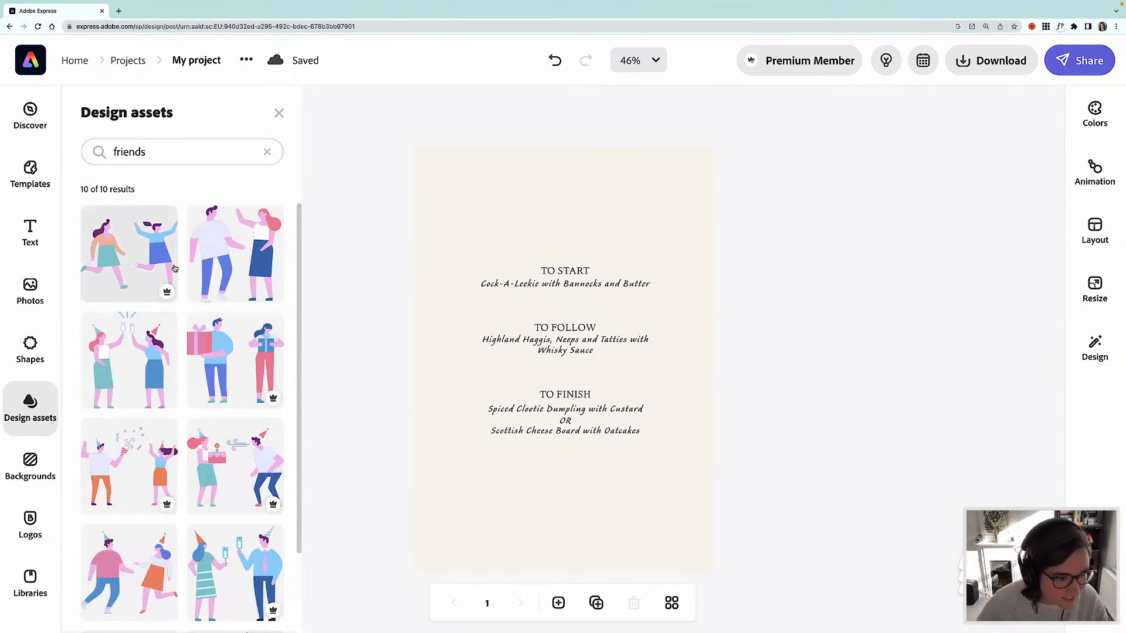
{"action": "scroll", "coordinate": [179, 268], "scroll_direction": "down", "scroll_amount": 3}
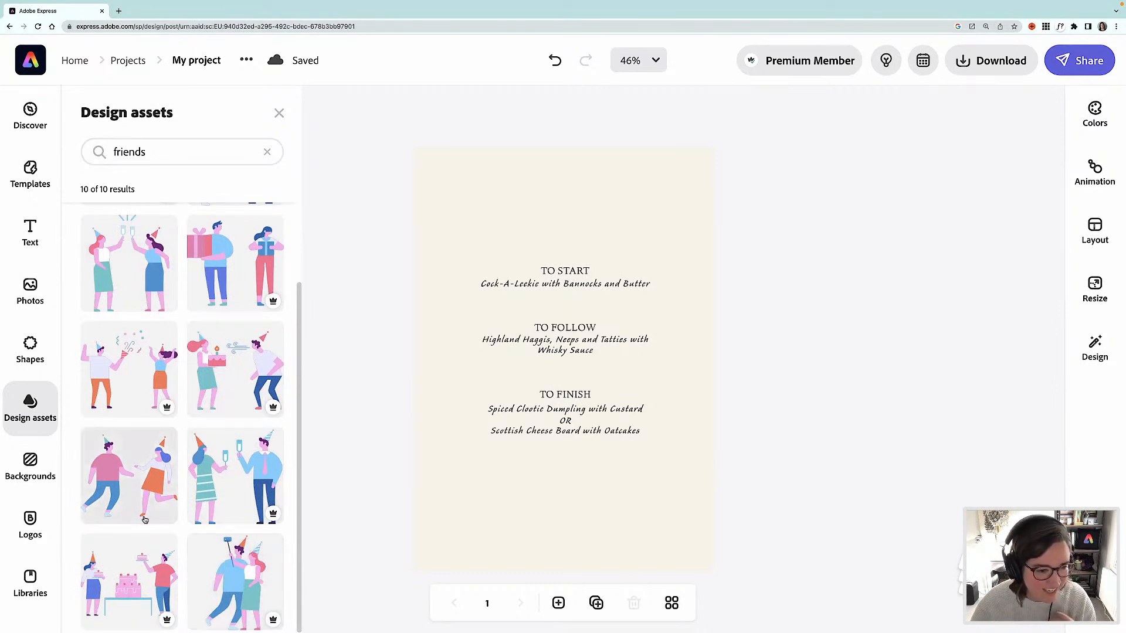
{"action": "scroll", "coordinate": [158, 399], "scroll_direction": "up", "scroll_amount": 1}
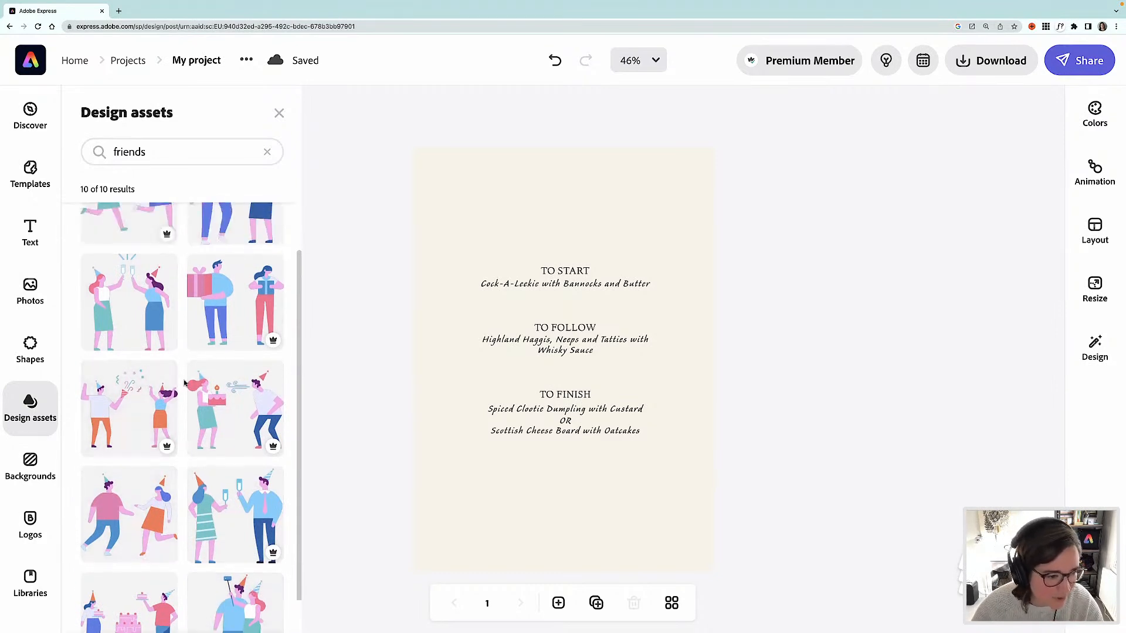
{"action": "scroll", "coordinate": [184, 384], "scroll_direction": "up", "scroll_amount": 2}
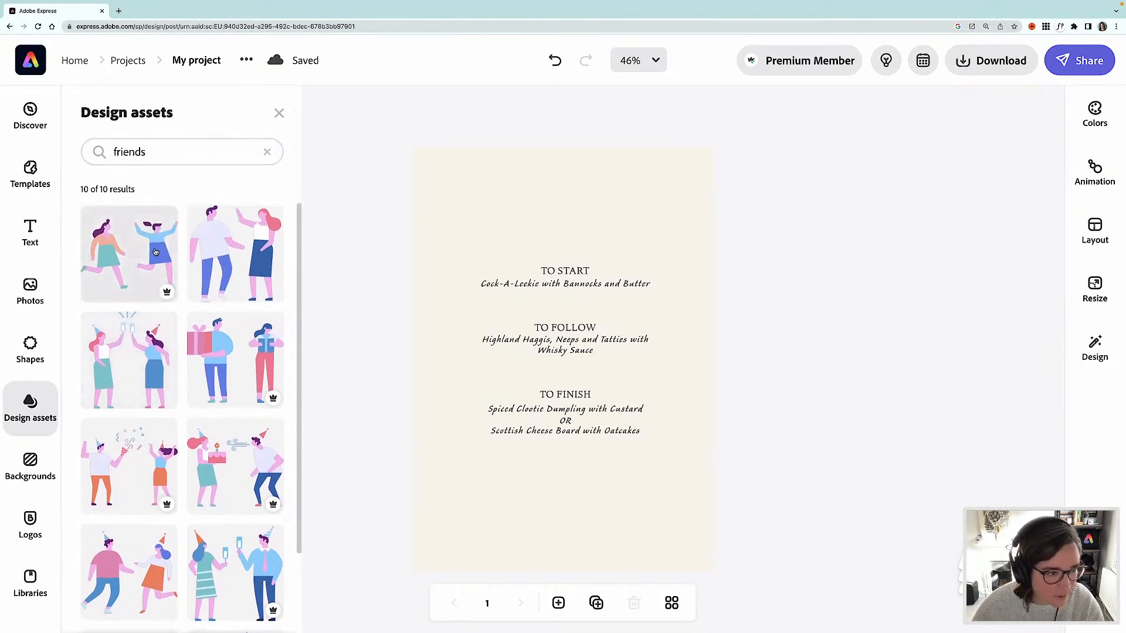
- Add the two dancing friends illustration to the menu, shrink it and place it in the lower-left corner
{"action": "left_click_drag", "start_coordinate": [159, 253], "coordinate": [451, 280]}
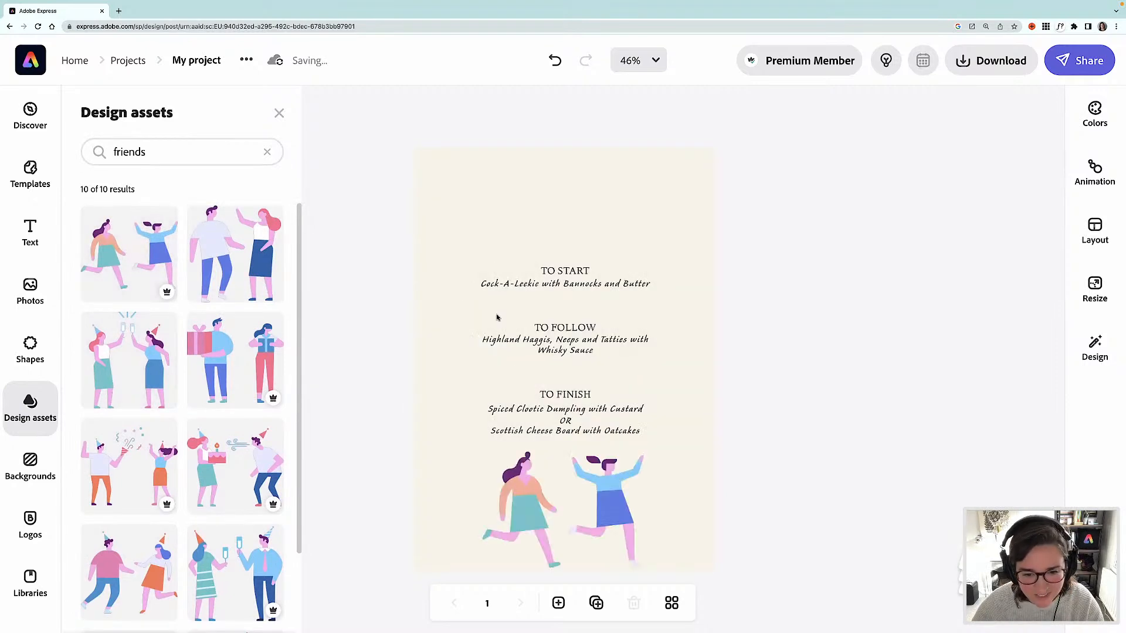
{"action": "left_click", "coordinate": [606, 505]}
{"action": "left_click_drag", "start_coordinate": [644, 455], "coordinate": [591, 490]}
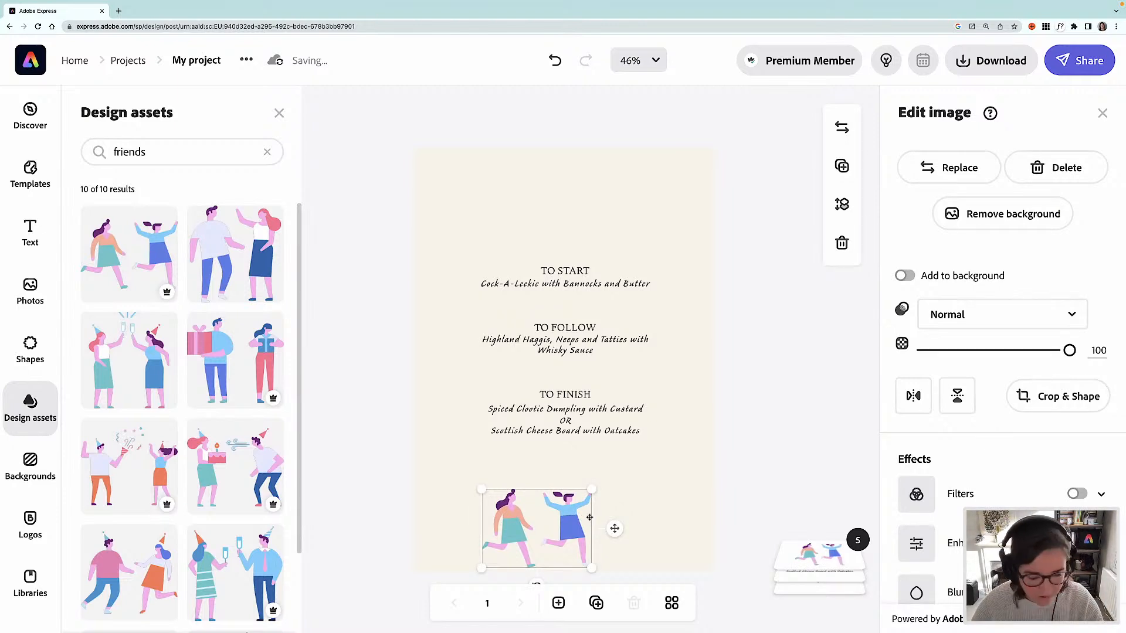
{"action": "left_click_drag", "start_coordinate": [546, 521], "coordinate": [512, 522]}
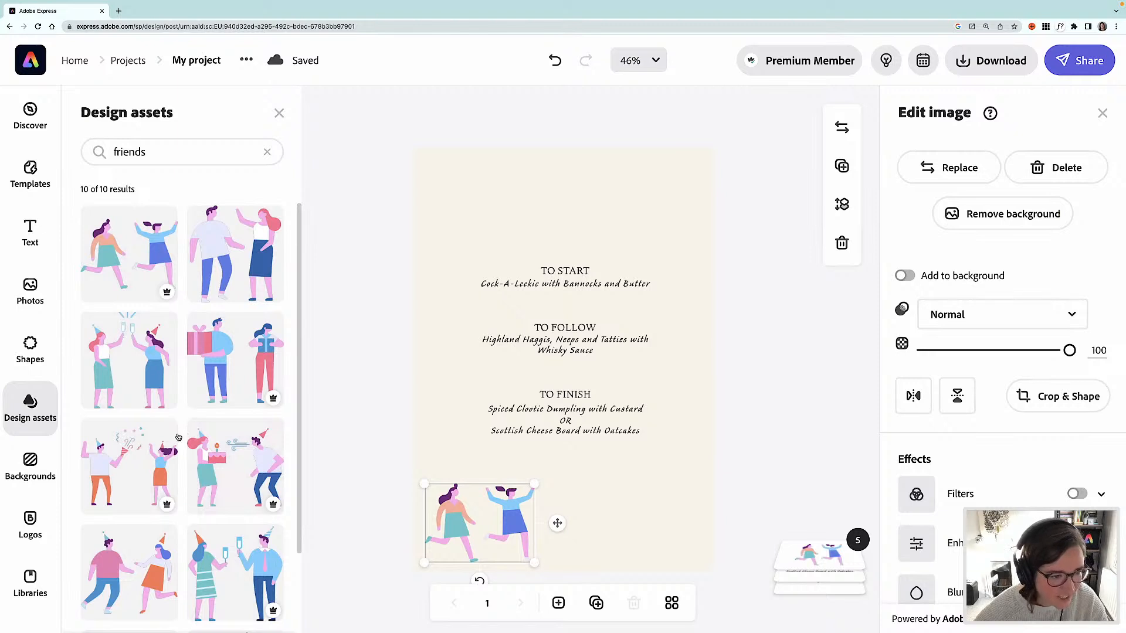
- Add the toasting friends illustration, shrink it, place it in the lower-right corner and align both illustrations
{"action": "left_click_drag", "start_coordinate": [153, 361], "coordinate": [578, 250]}
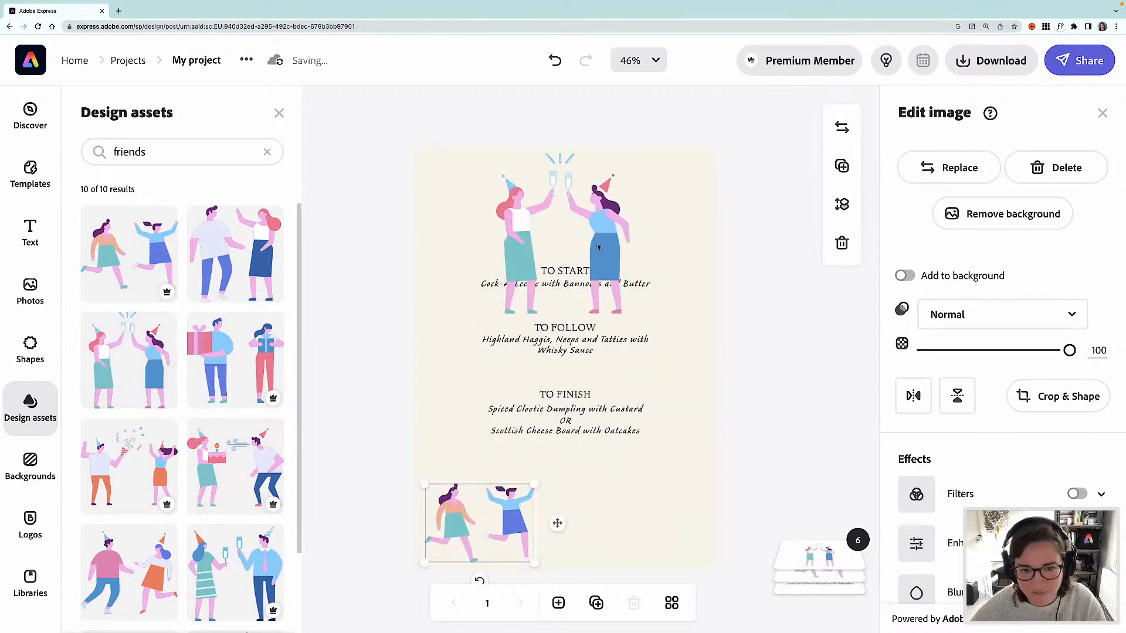
{"action": "left_click_drag", "start_coordinate": [635, 162], "coordinate": [573, 223]}
{"action": "left_click_drag", "start_coordinate": [557, 268], "coordinate": [689, 528]}
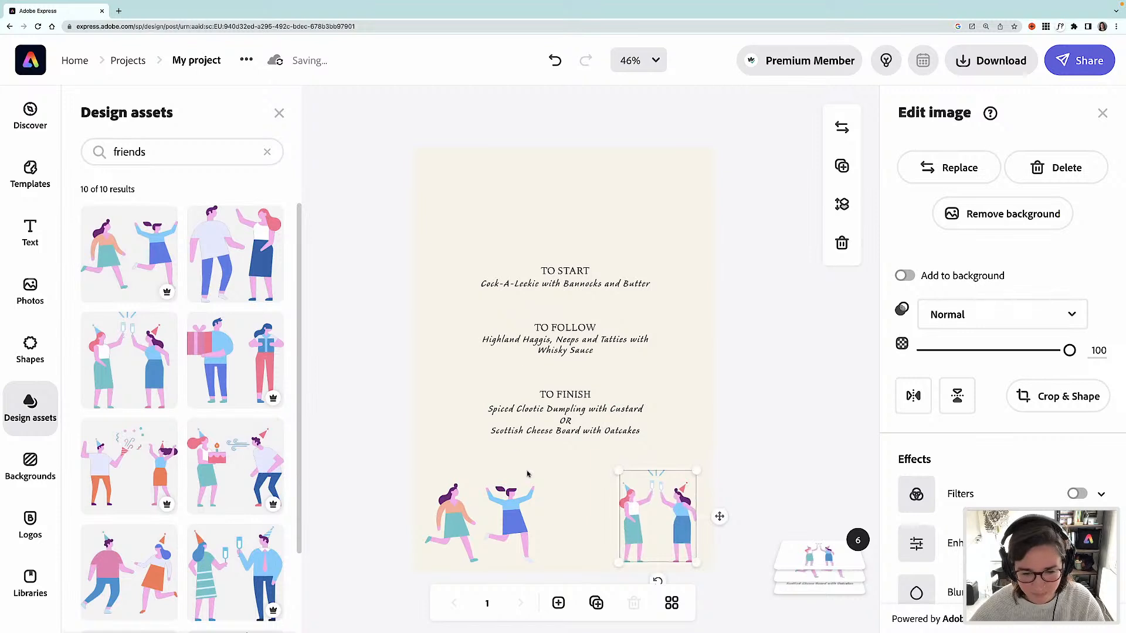
{"action": "left_click_drag", "start_coordinate": [509, 510], "coordinate": [510, 504]}
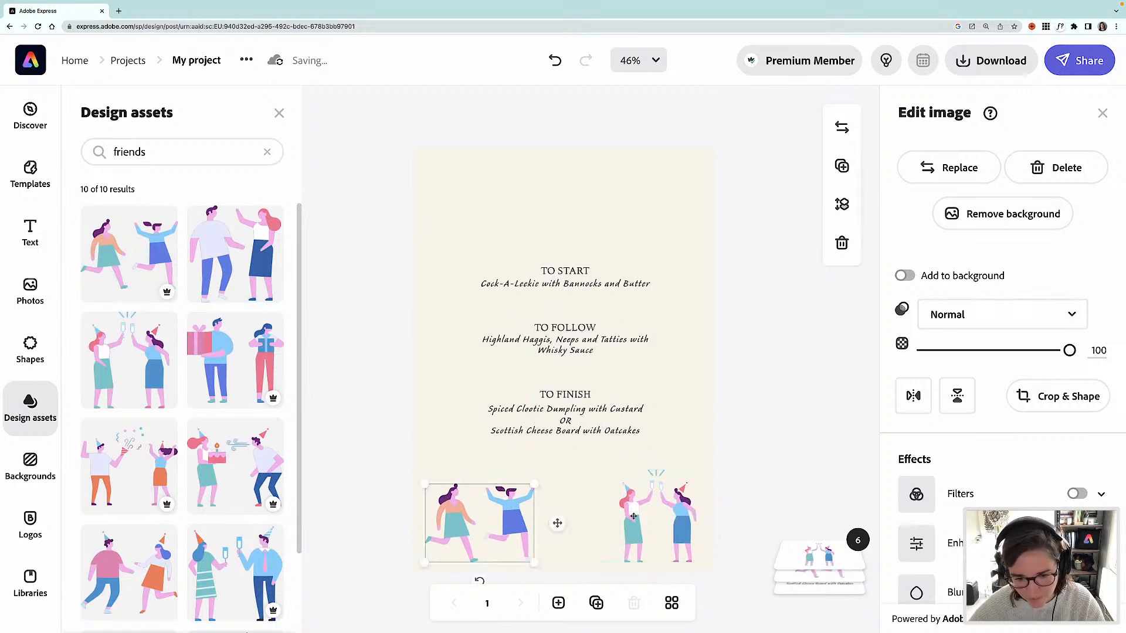
{"action": "left_click_drag", "start_coordinate": [633, 517], "coordinate": [633, 509]}
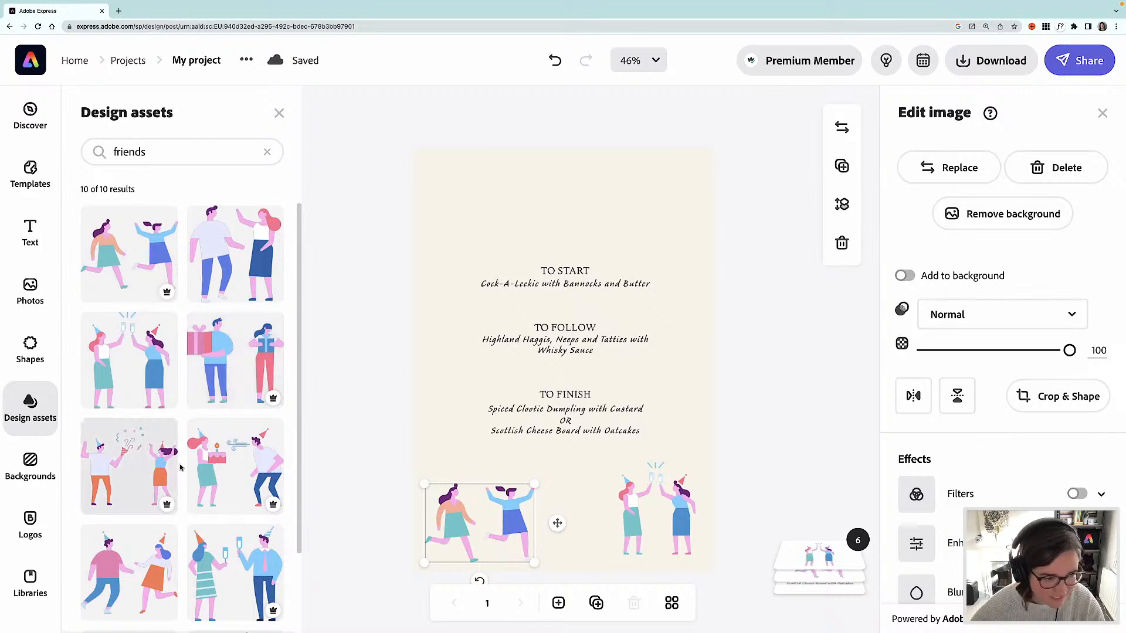
- Add the confetti party illustration above the TO START section and shrink it
{"action": "key", "text": "super+v"}
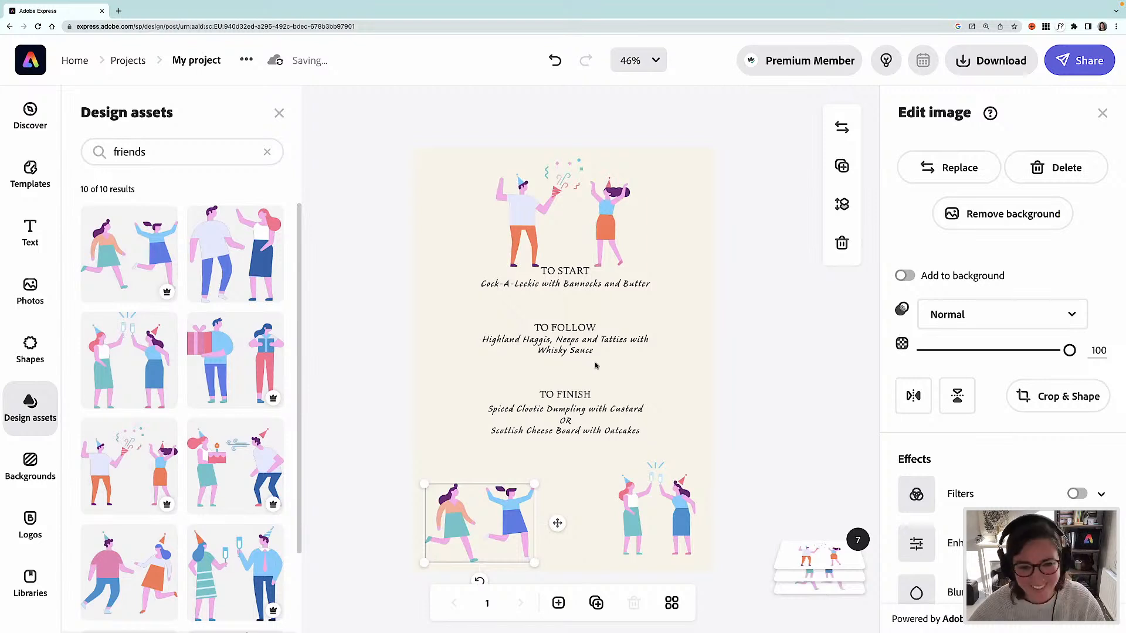
{"action": "left_click", "coordinate": [606, 212]}
{"action": "left_click_drag", "start_coordinate": [635, 265], "coordinate": [597, 218]}
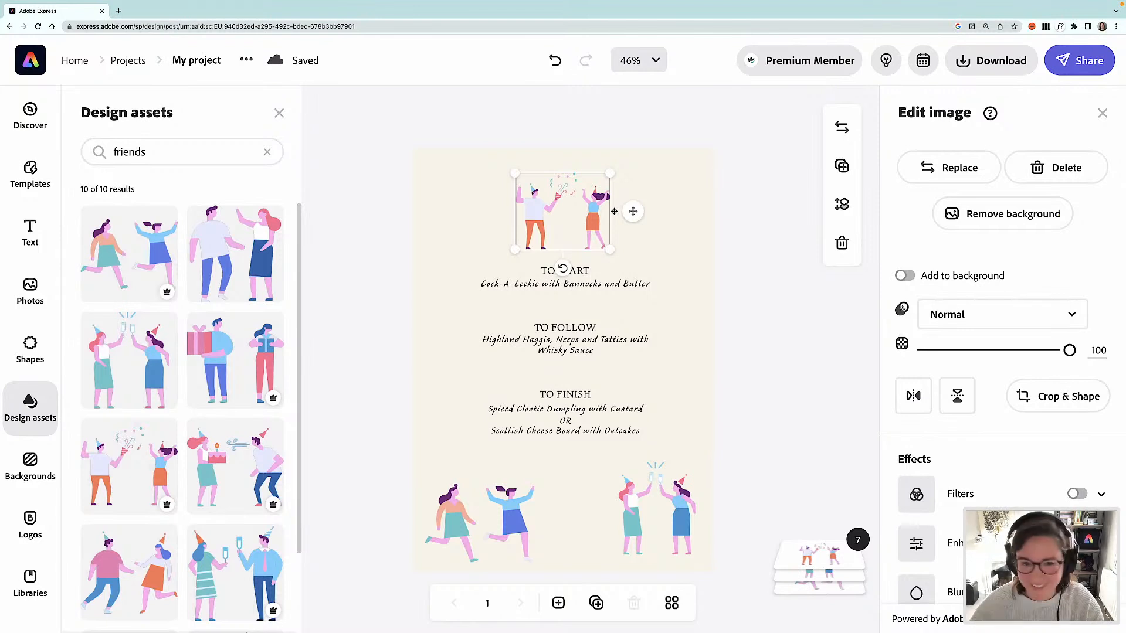
- Ungroup the TO START, TO FOLLOW and TO FINISH course sections
{"action": "left_click", "coordinate": [592, 292]}
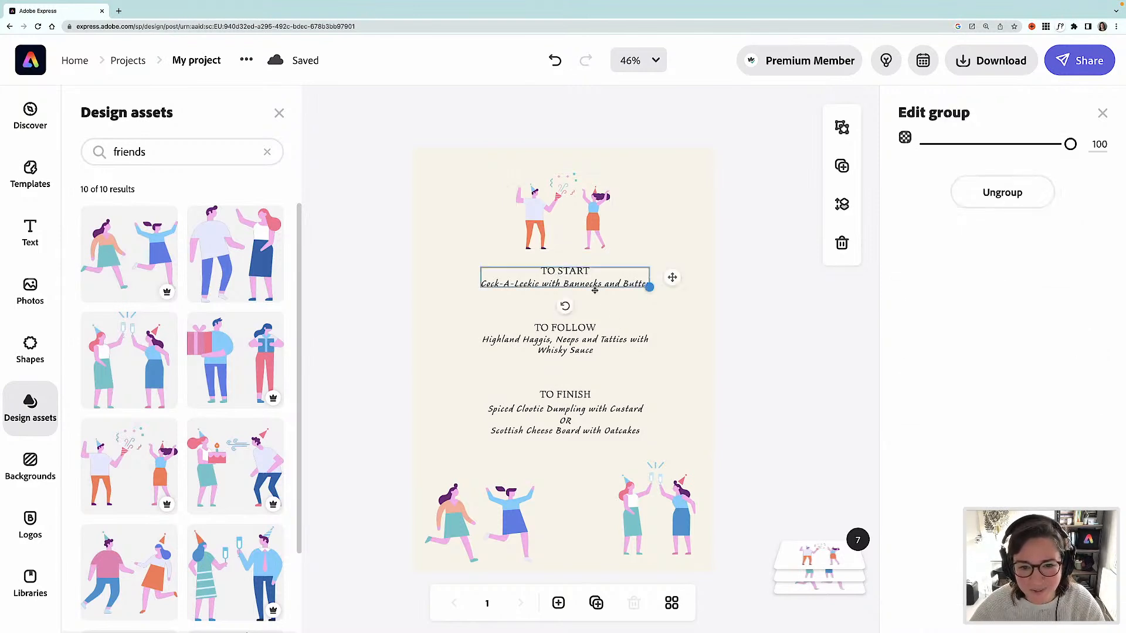
{"action": "left_click", "coordinate": [997, 194]}
{"action": "left_click", "coordinate": [577, 349]}
{"action": "left_click", "coordinate": [995, 194]}
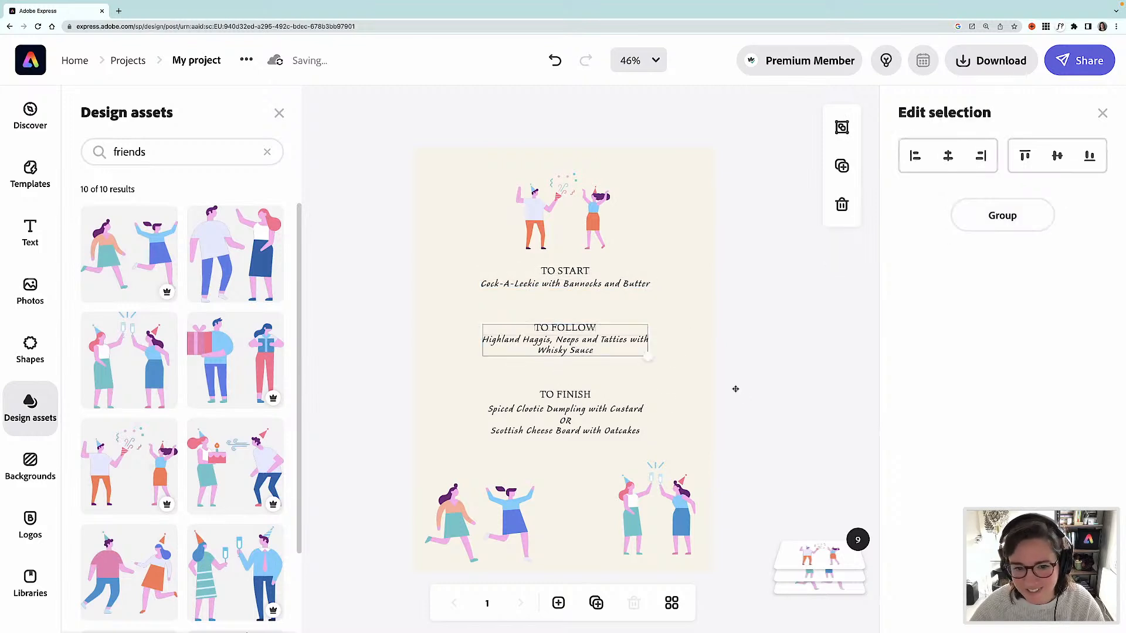
{"action": "left_click", "coordinate": [572, 430]}
{"action": "left_click", "coordinate": [957, 202]}
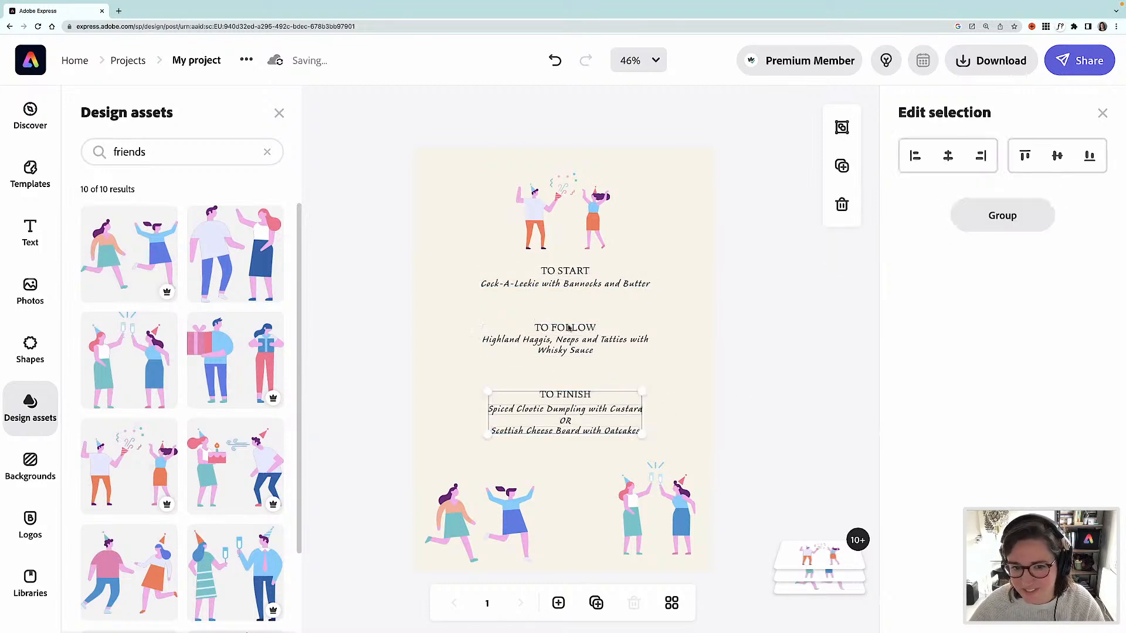
- Change the TO START heading's font to Gambado Sans by browsing the font list
{"action": "left_click", "coordinate": [591, 273]}
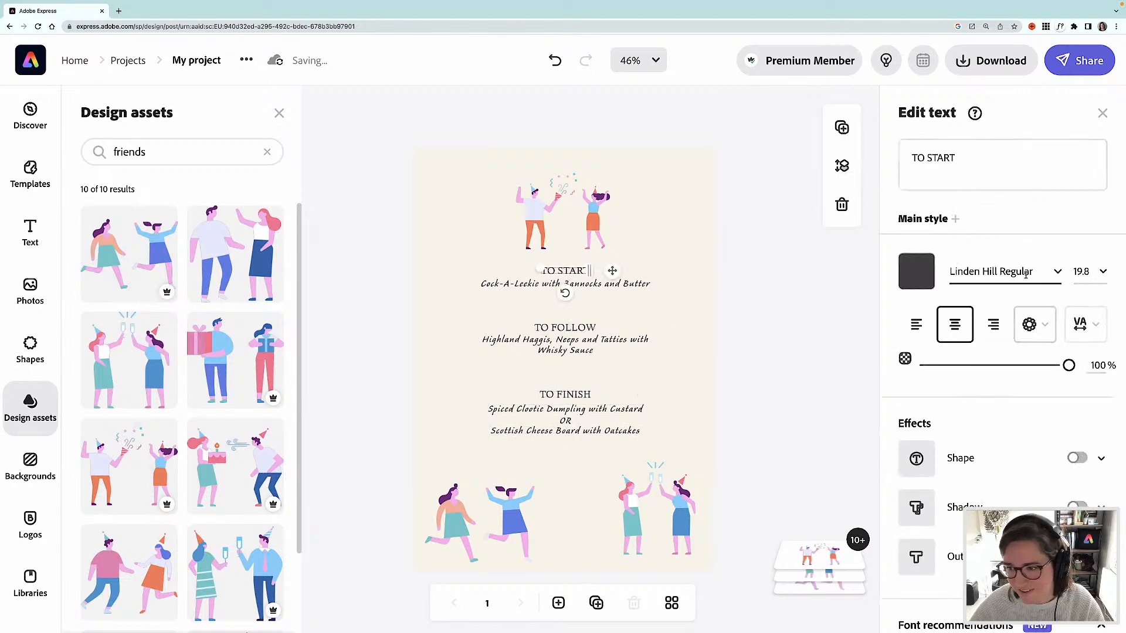
{"action": "left_click", "coordinate": [1059, 273]}
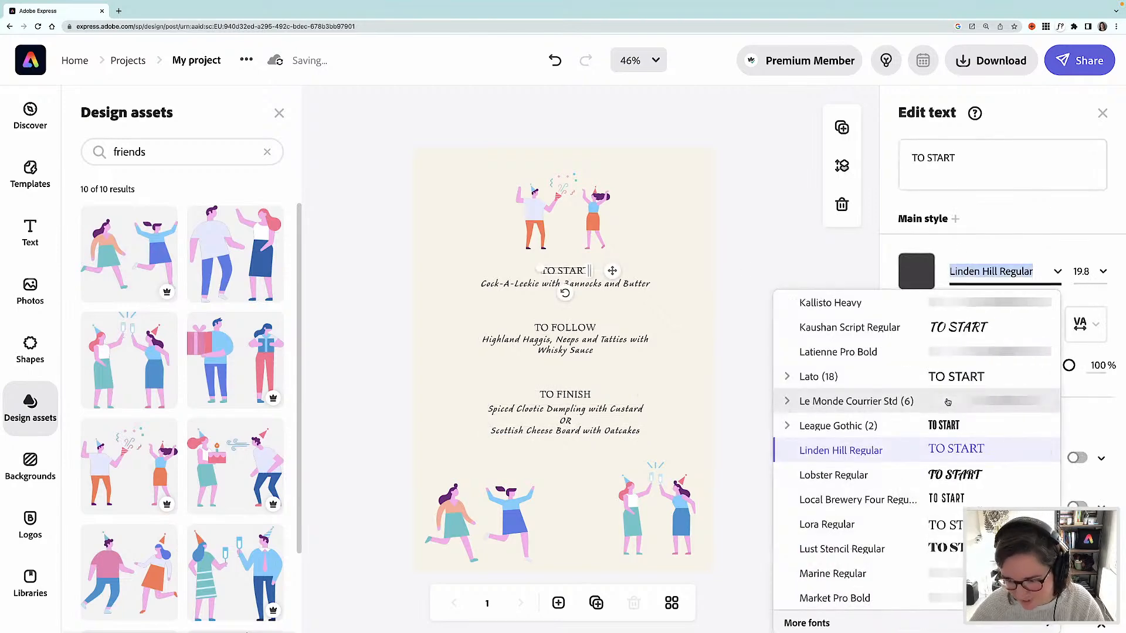
{"action": "scroll", "coordinate": [945, 419], "scroll_direction": "up", "scroll_amount": 5}
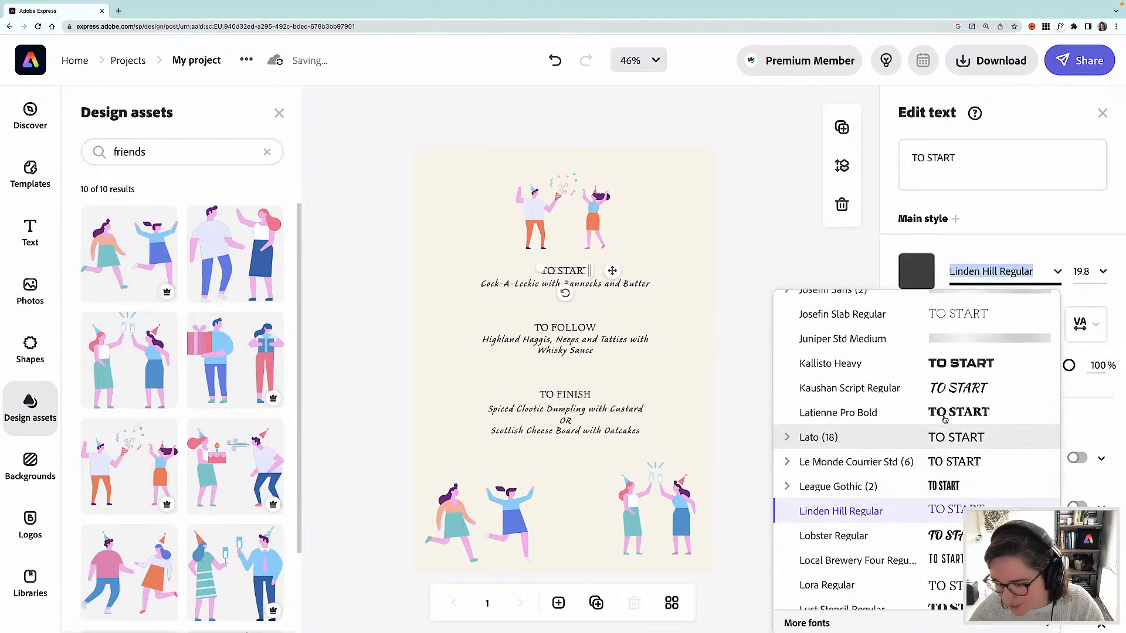
{"action": "scroll", "coordinate": [944, 420], "scroll_direction": "up", "scroll_amount": 2}
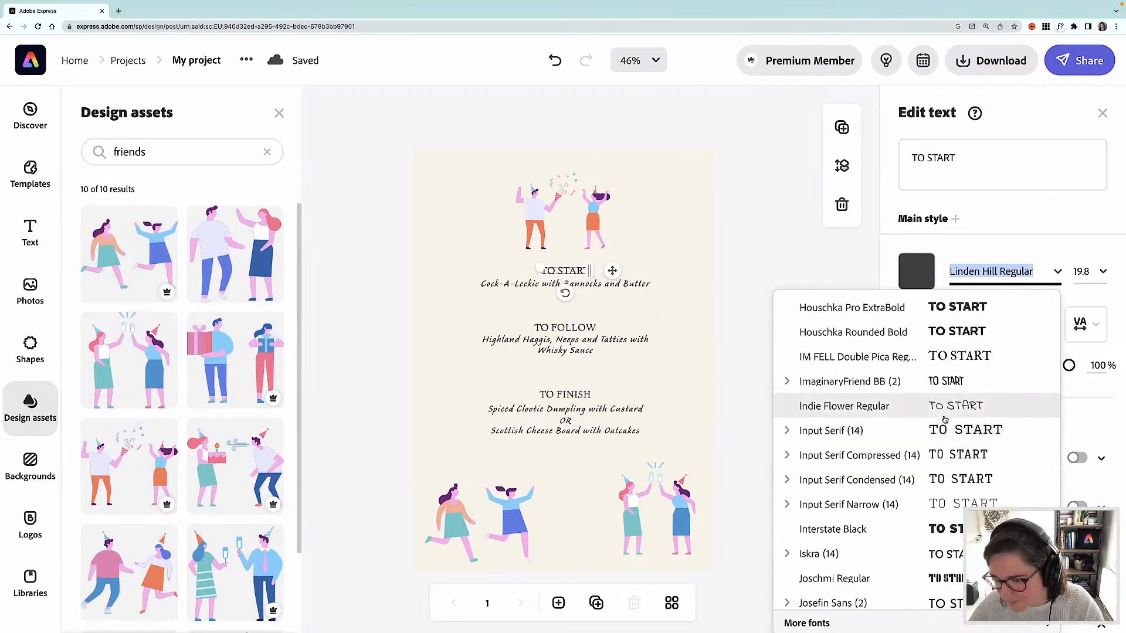
{"action": "scroll", "coordinate": [944, 420], "scroll_direction": "up", "scroll_amount": 3}
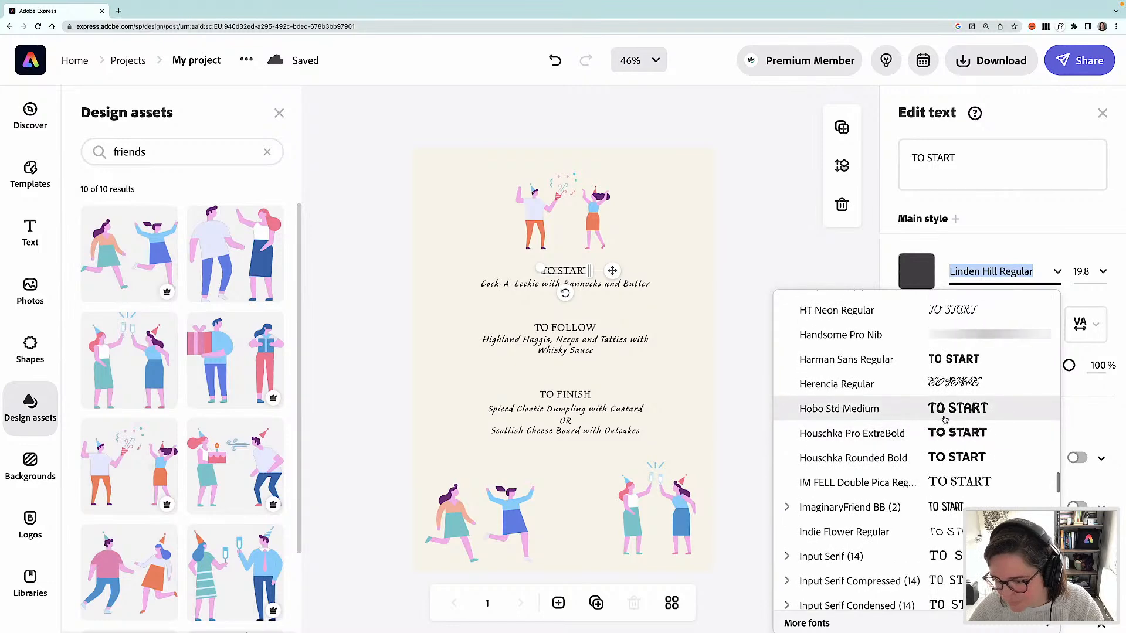
{"action": "scroll", "coordinate": [945, 419], "scroll_direction": "up", "scroll_amount": 4}
{"action": "scroll", "coordinate": [944, 420], "scroll_direction": "up", "scroll_amount": 3}
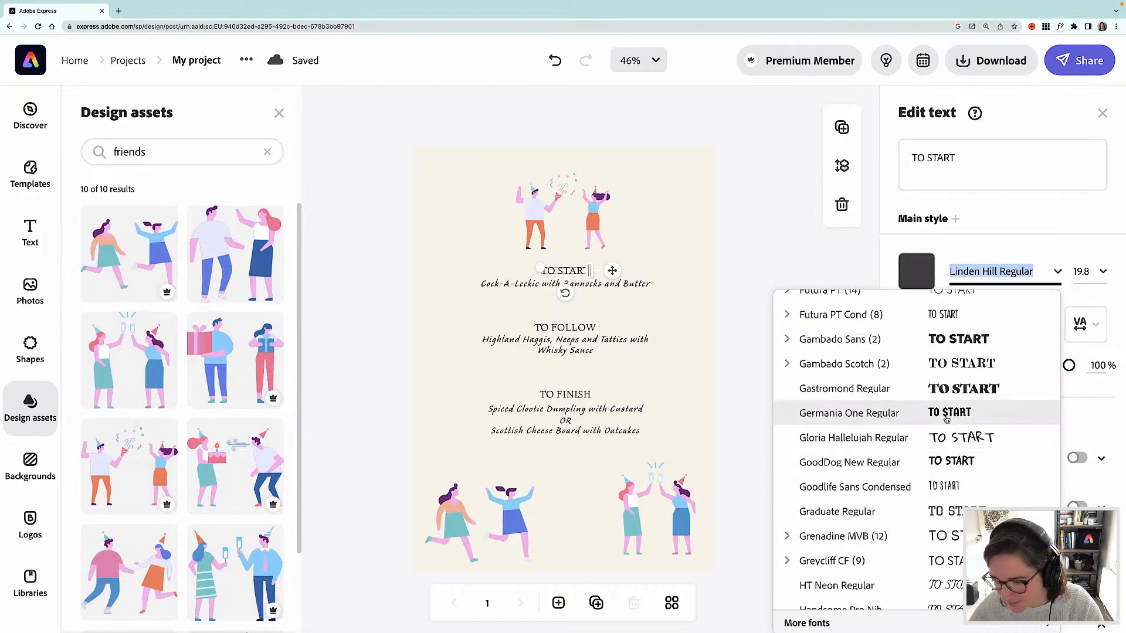
{"action": "scroll", "coordinate": [946, 419], "scroll_direction": "up", "scroll_amount": 3}
{"action": "scroll", "coordinate": [945, 418], "scroll_direction": "up", "scroll_amount": 1}
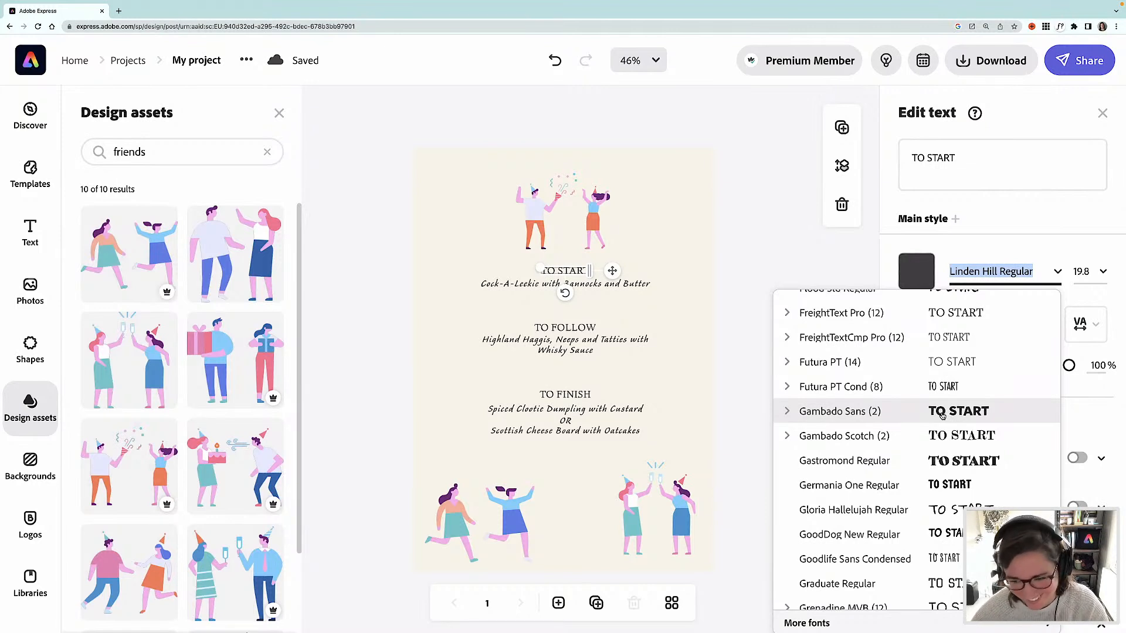
{"action": "left_click", "coordinate": [941, 415]}
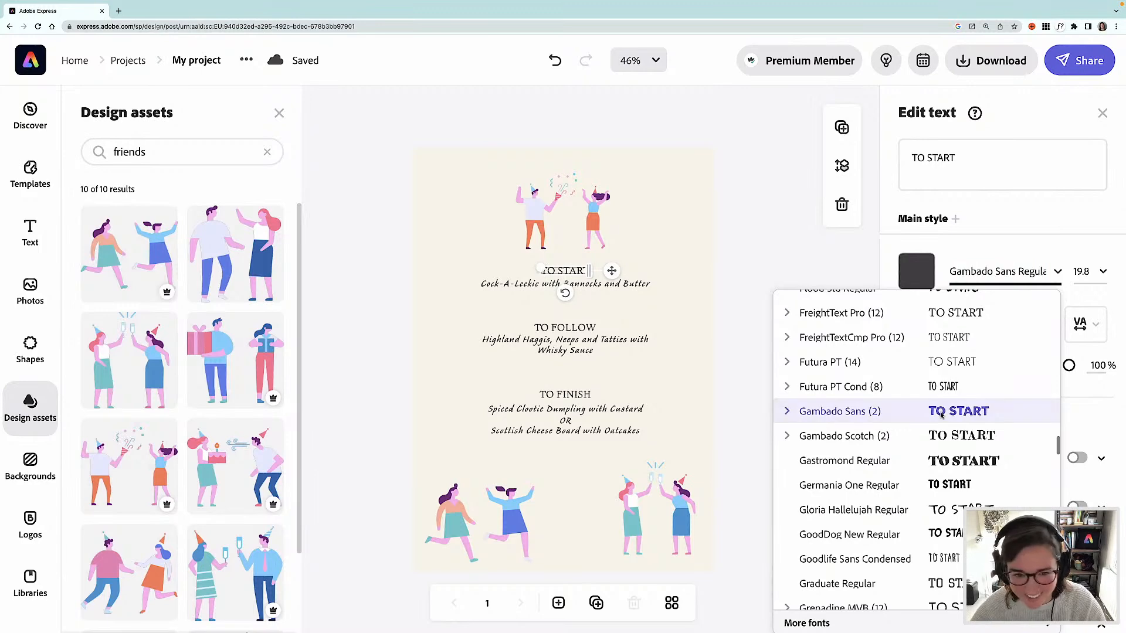
- Set the TO FOLLOW and TO FINISH headings' font to Gambado Sans by searching for gambado
{"action": "left_click", "coordinate": [582, 327]}
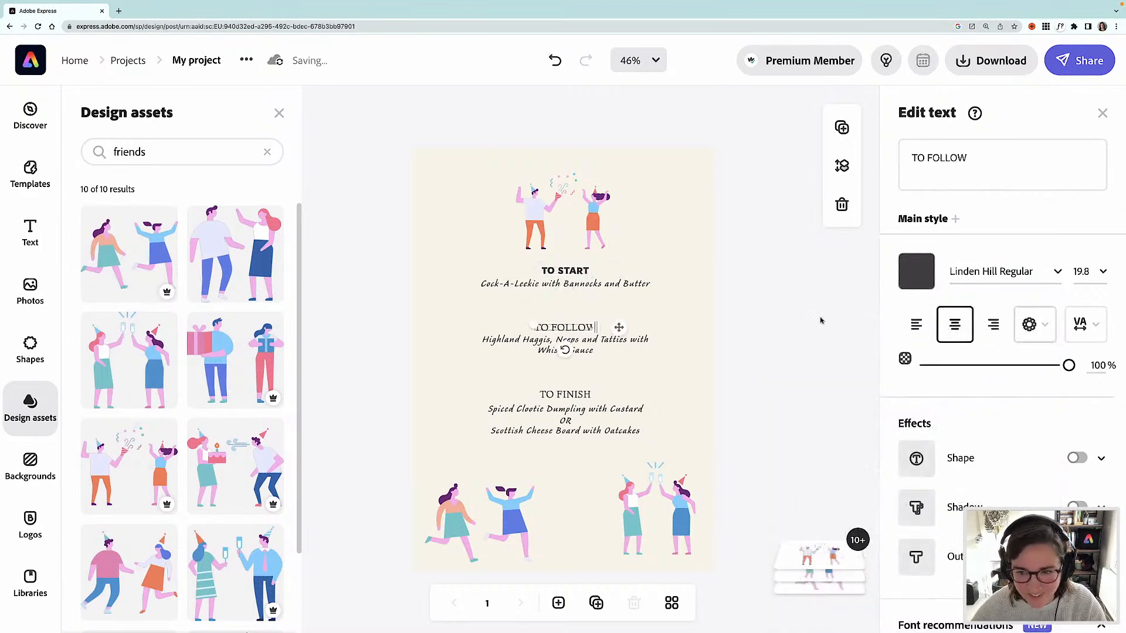
{"action": "left_click", "coordinate": [983, 271]}
{"action": "type", "text": "gambado"}
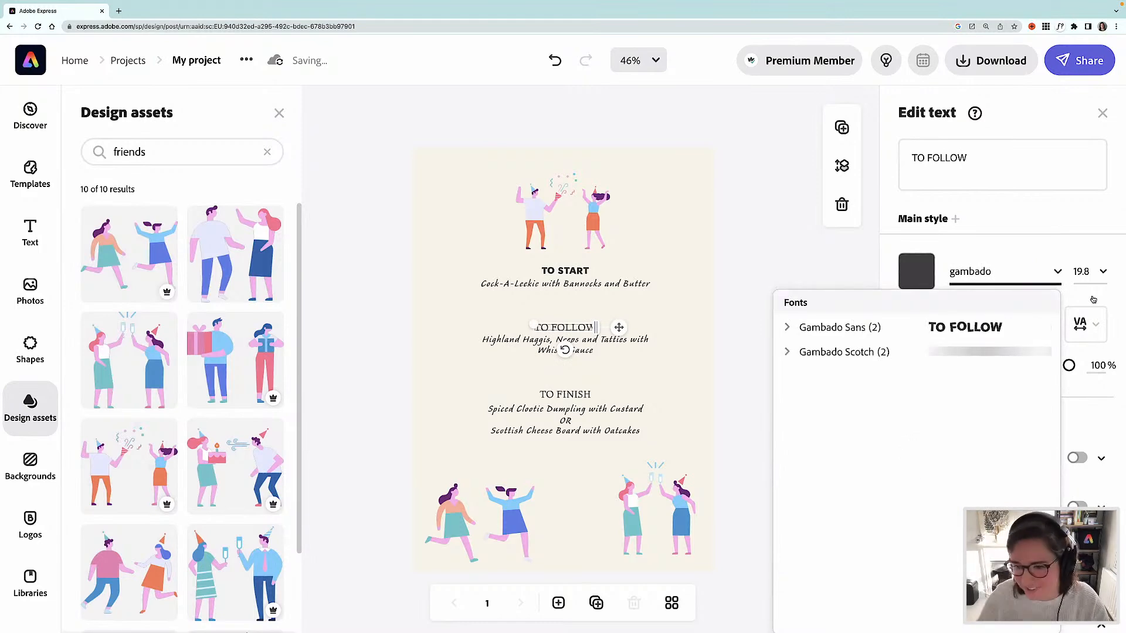
{"action": "left_click", "coordinate": [972, 328]}
{"action": "left_click", "coordinate": [582, 395]}
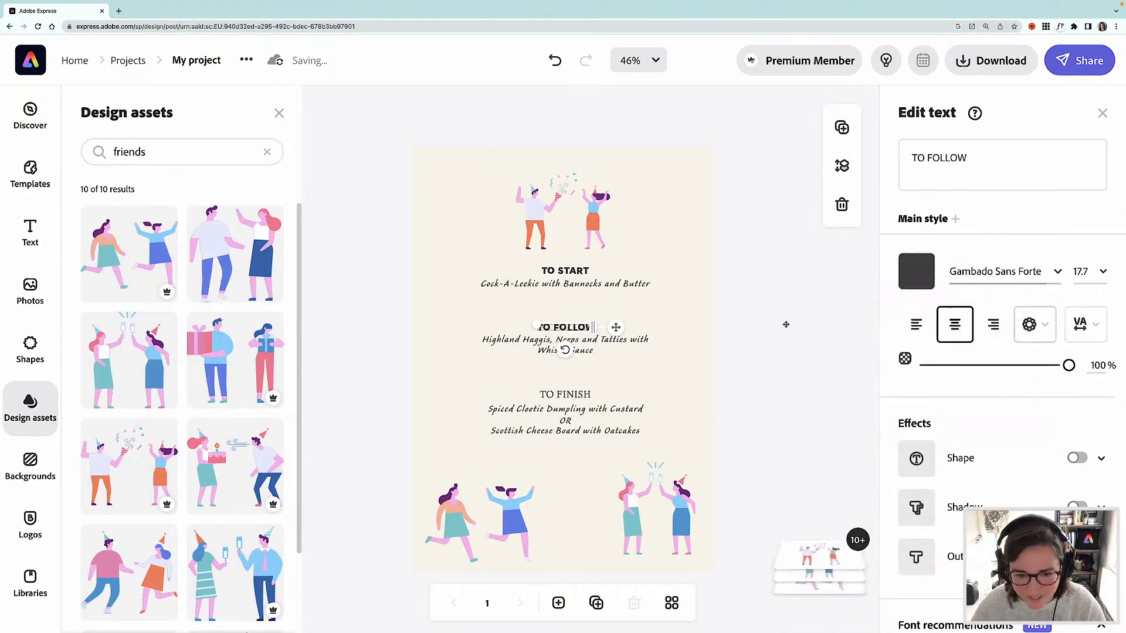
{"action": "left_click", "coordinate": [990, 274]}
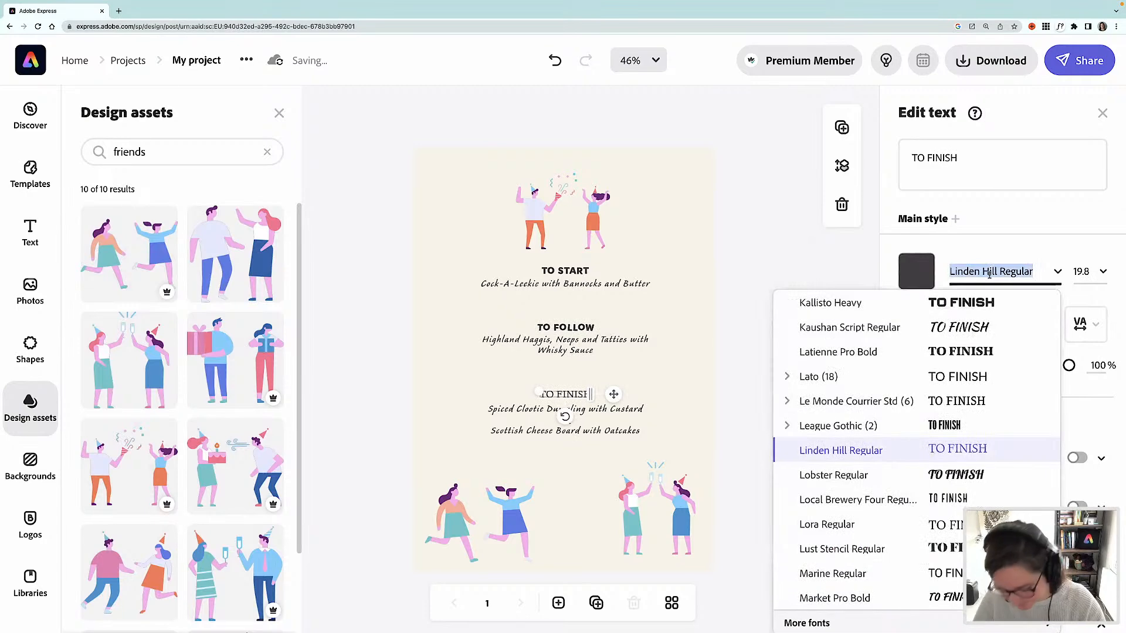
{"action": "type", "text": "gambado"}
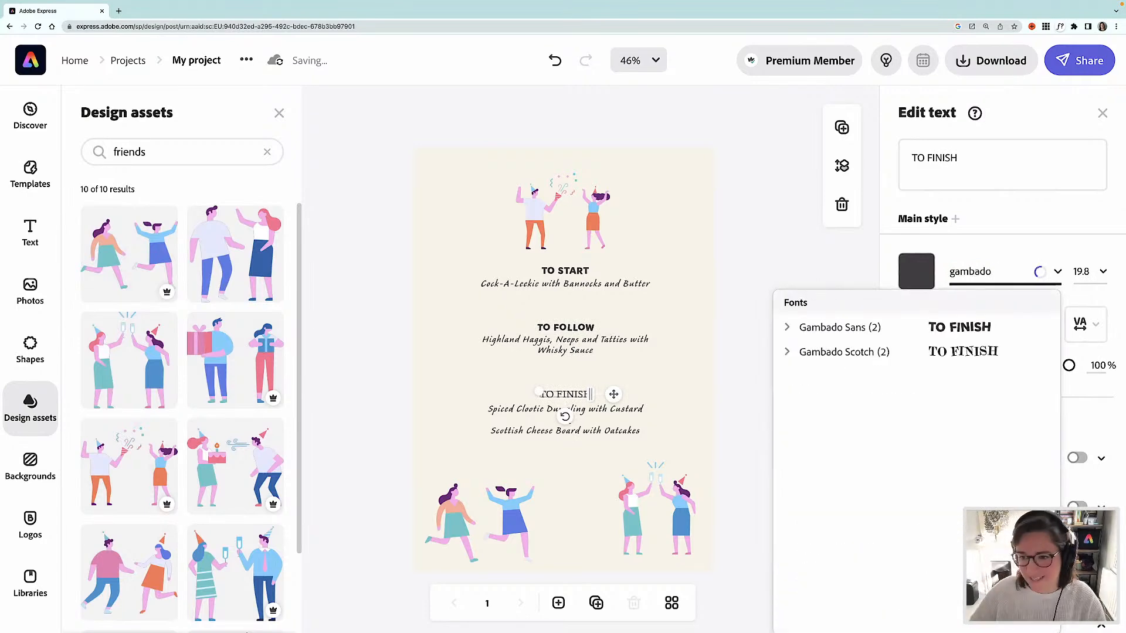
{"action": "left_click", "coordinate": [952, 329]}
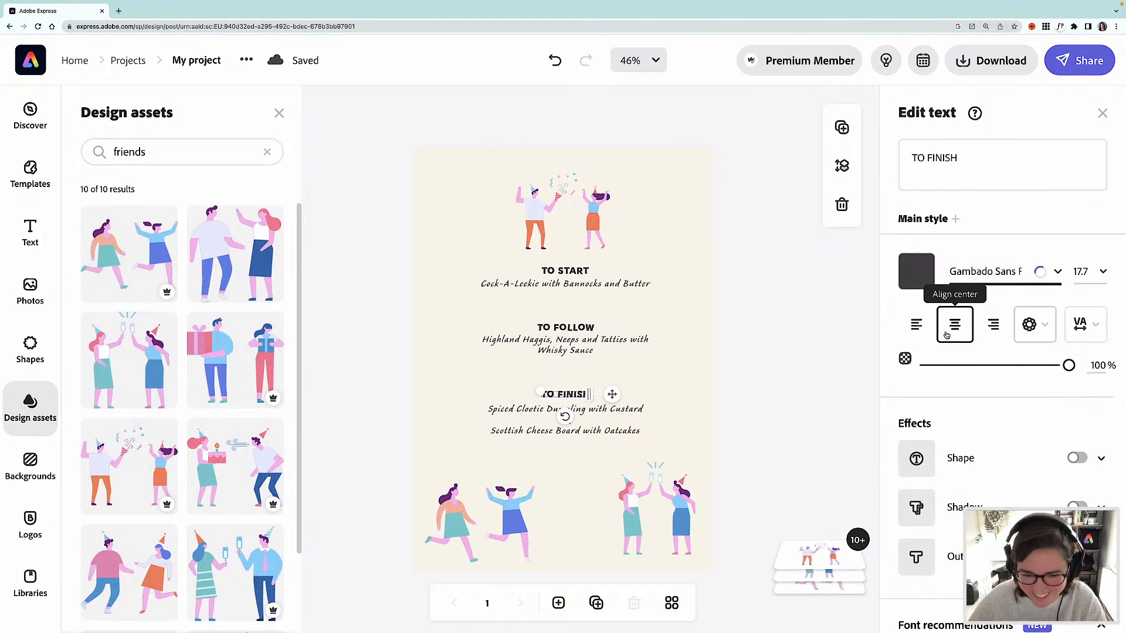
- Color the TO START heading with the orange sampled from the party illustration using the eyedropper
{"action": "left_click", "coordinate": [569, 271]}
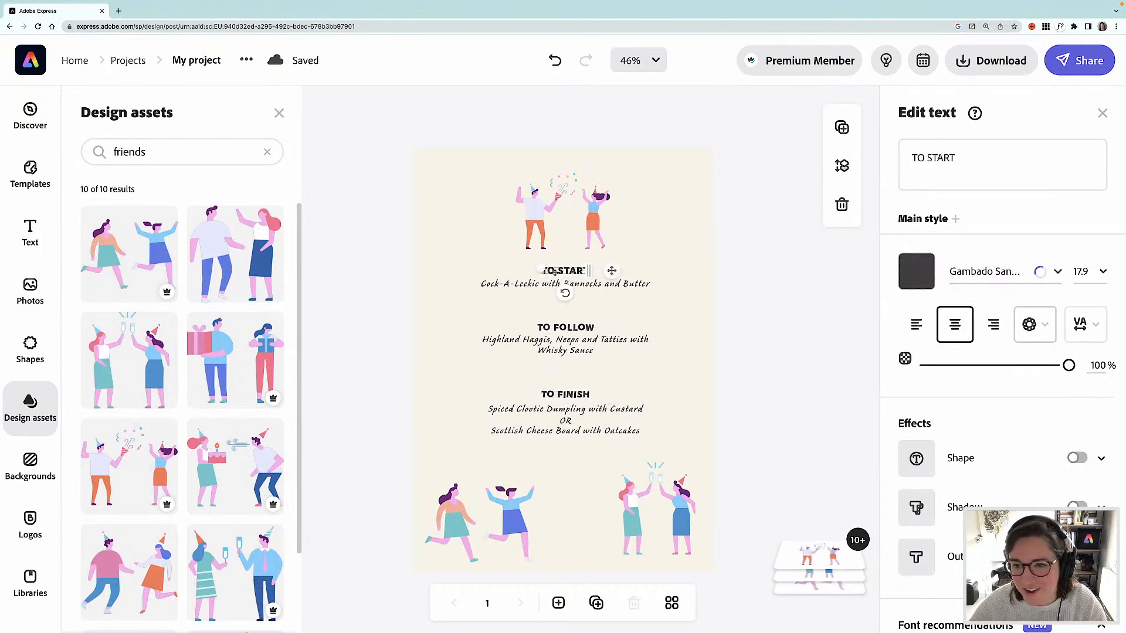
{"action": "left_click", "coordinate": [918, 274]}
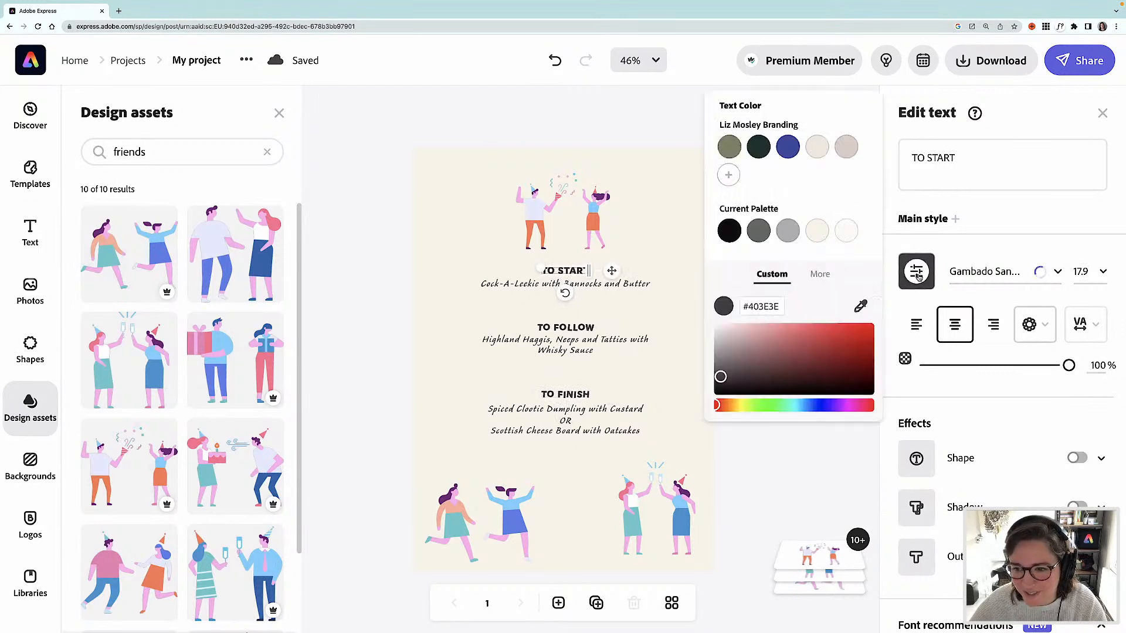
{"action": "left_click", "coordinate": [861, 306]}
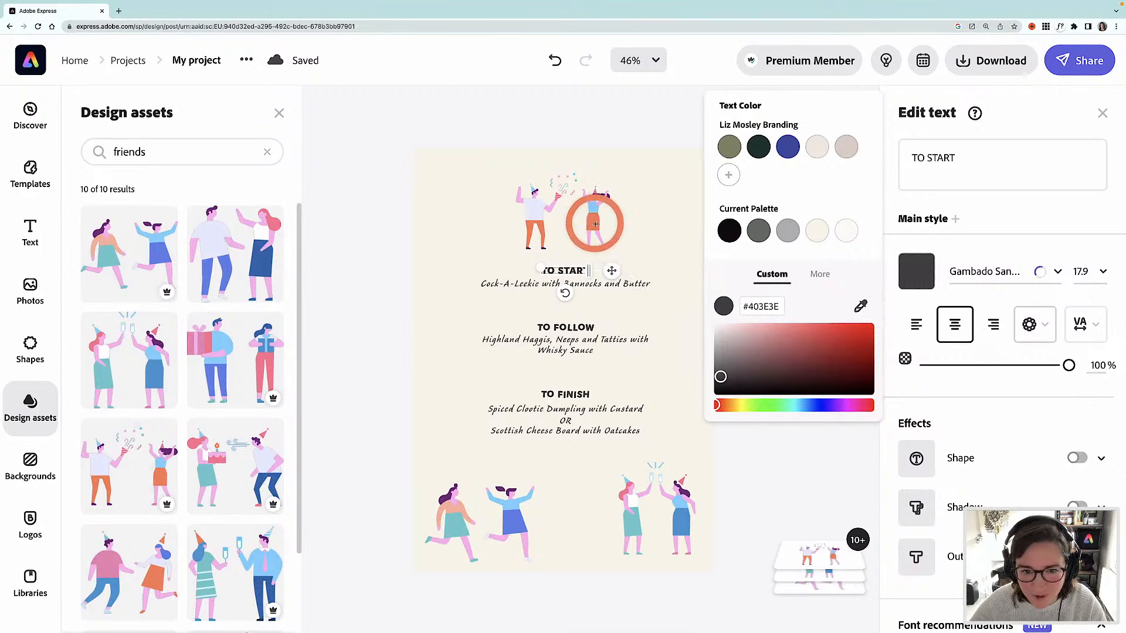
{"action": "left_click", "coordinate": [594, 224]}
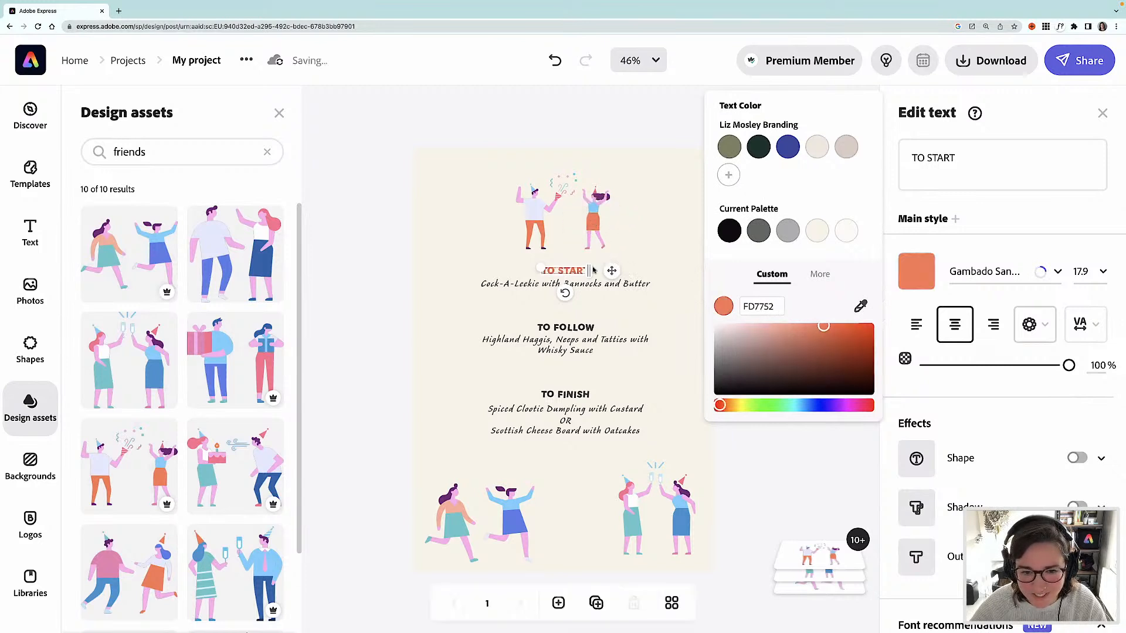
- Apply the same orange #FD7752 to the TO FOLLOW and TO FINISH headings
{"action": "left_click", "coordinate": [582, 328]}
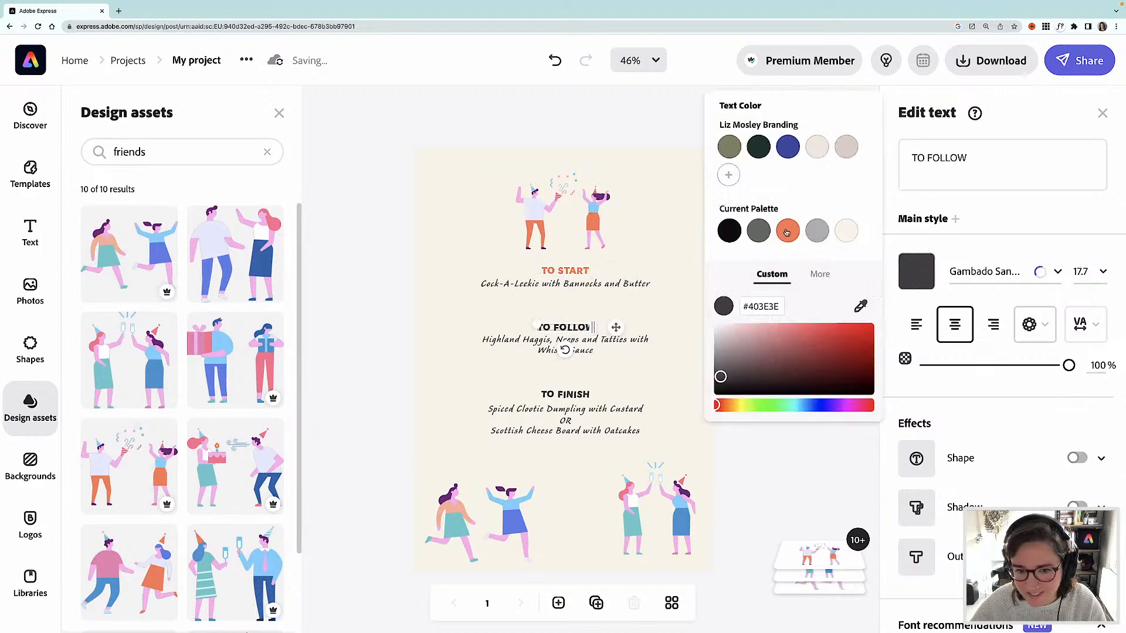
{"action": "left_click", "coordinate": [787, 232]}
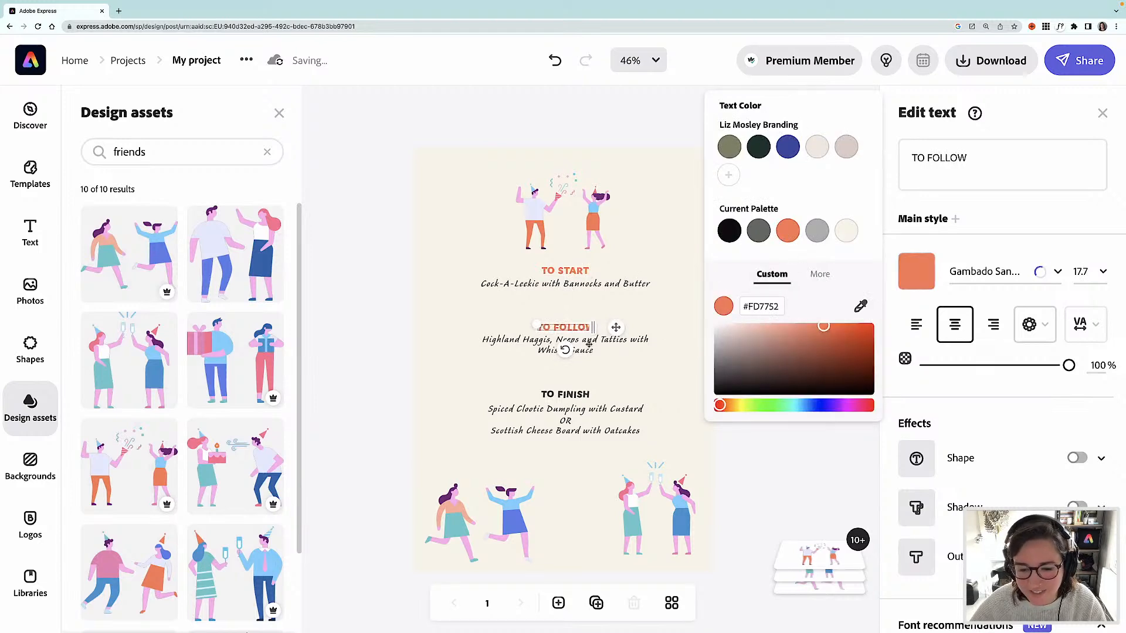
{"action": "left_click", "coordinate": [575, 394]}
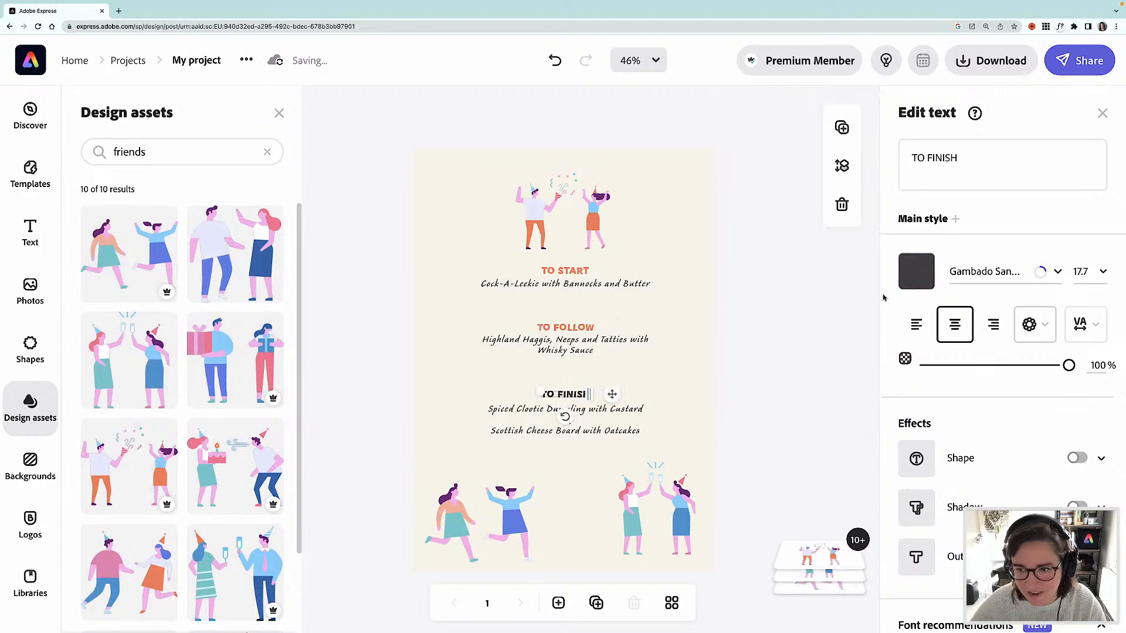
{"action": "left_click", "coordinate": [916, 271]}
{"action": "left_click", "coordinate": [785, 234]}
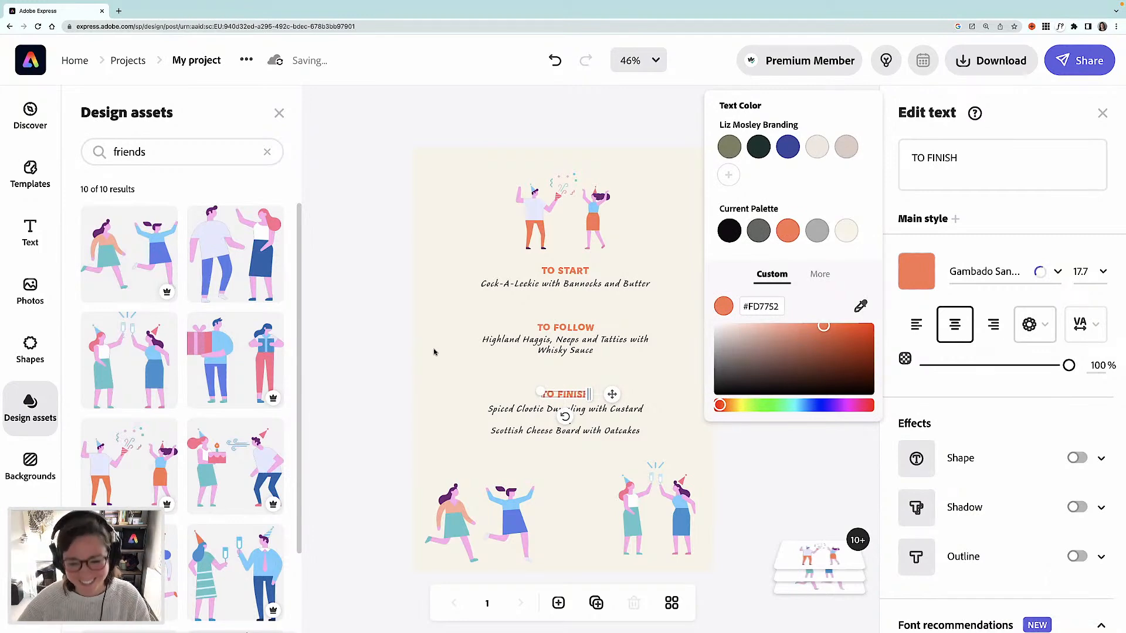
{"action": "left_click", "coordinate": [355, 345]}
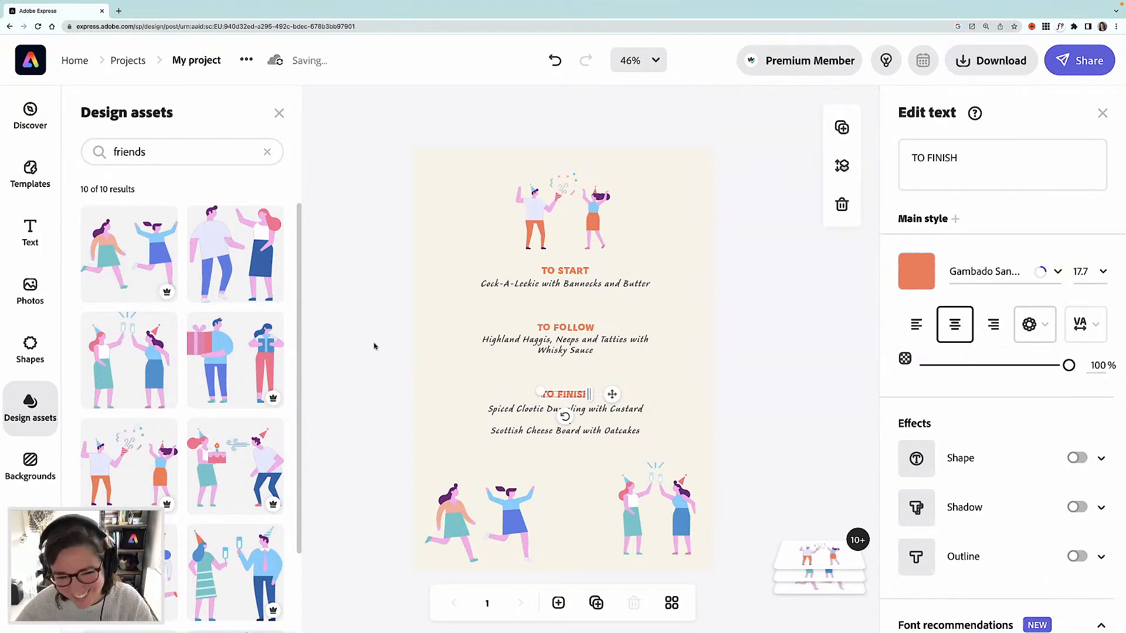
- Change the starter dish line's font to Europa-Bold, browsing the font list and then searching for europa
{"action": "left_click", "coordinate": [587, 287]}
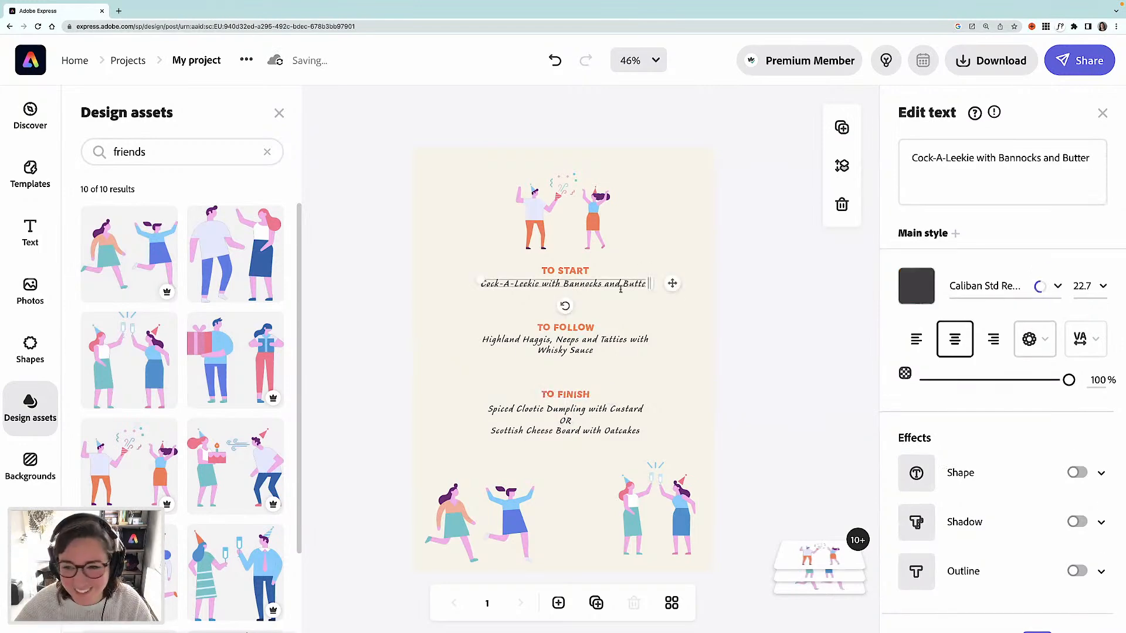
{"action": "left_click", "coordinate": [1056, 286]}
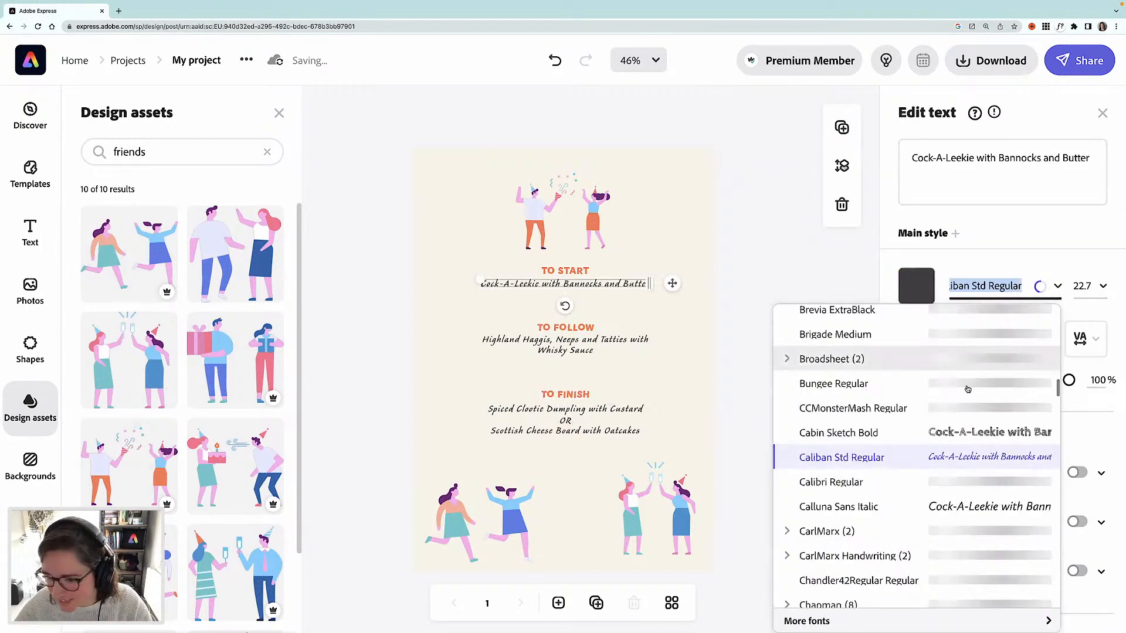
{"action": "scroll", "coordinate": [966, 387], "scroll_direction": "up", "scroll_amount": 1}
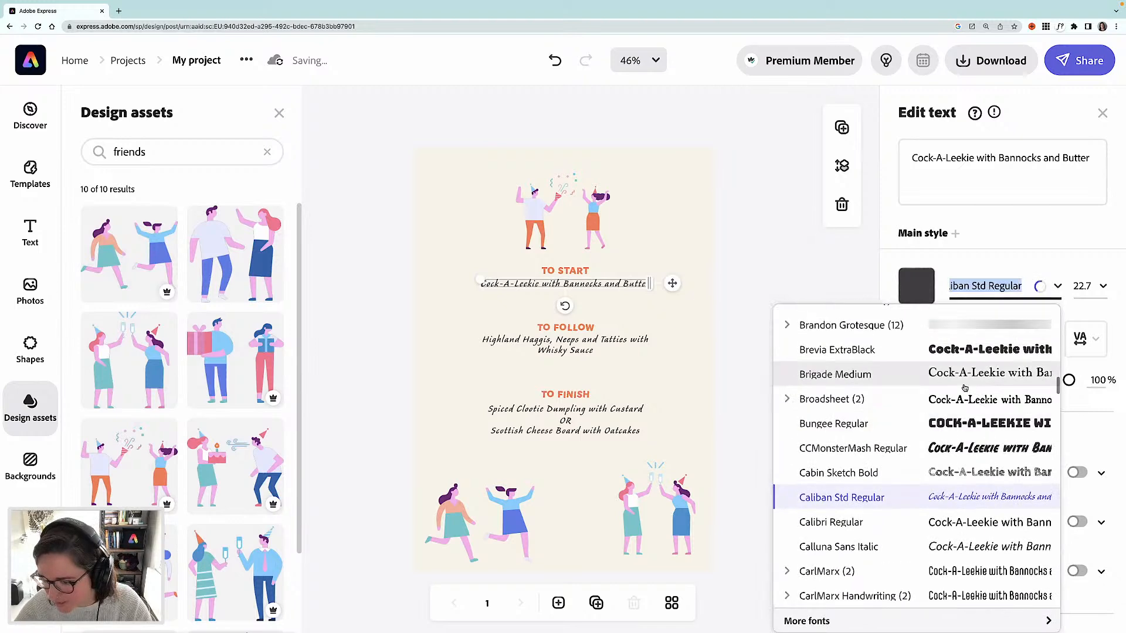
{"action": "scroll", "coordinate": [964, 388], "scroll_direction": "up", "scroll_amount": 1}
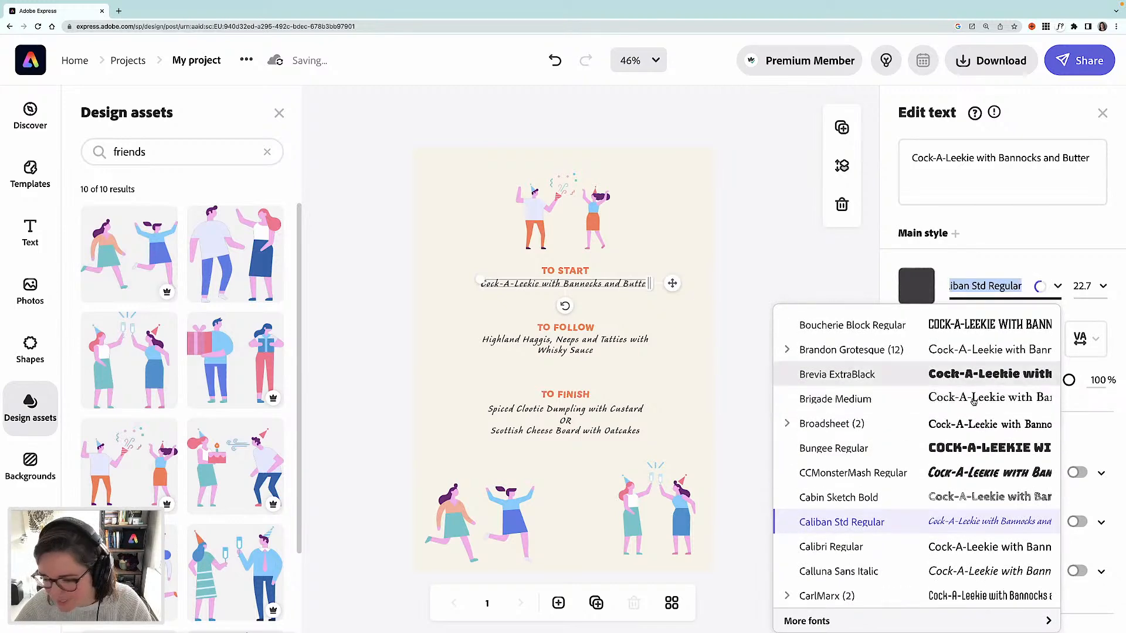
{"action": "scroll", "coordinate": [972, 400], "scroll_direction": "up", "scroll_amount": 1}
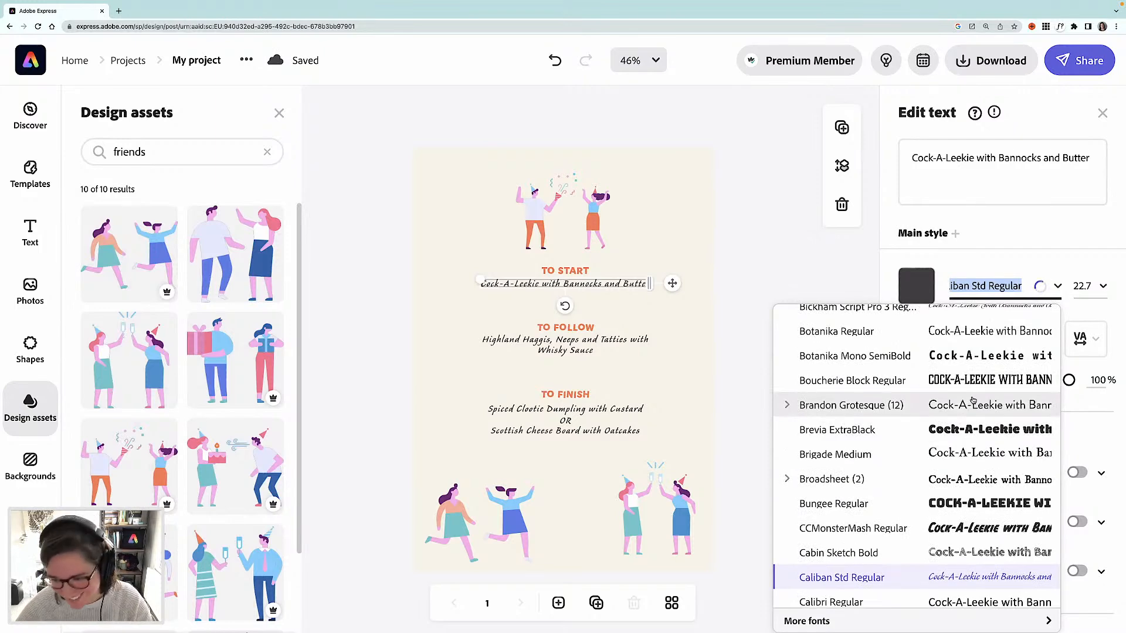
{"action": "scroll", "coordinate": [972, 400], "scroll_direction": "up", "scroll_amount": 1}
{"action": "scroll", "coordinate": [972, 401], "scroll_direction": "up", "scroll_amount": 4}
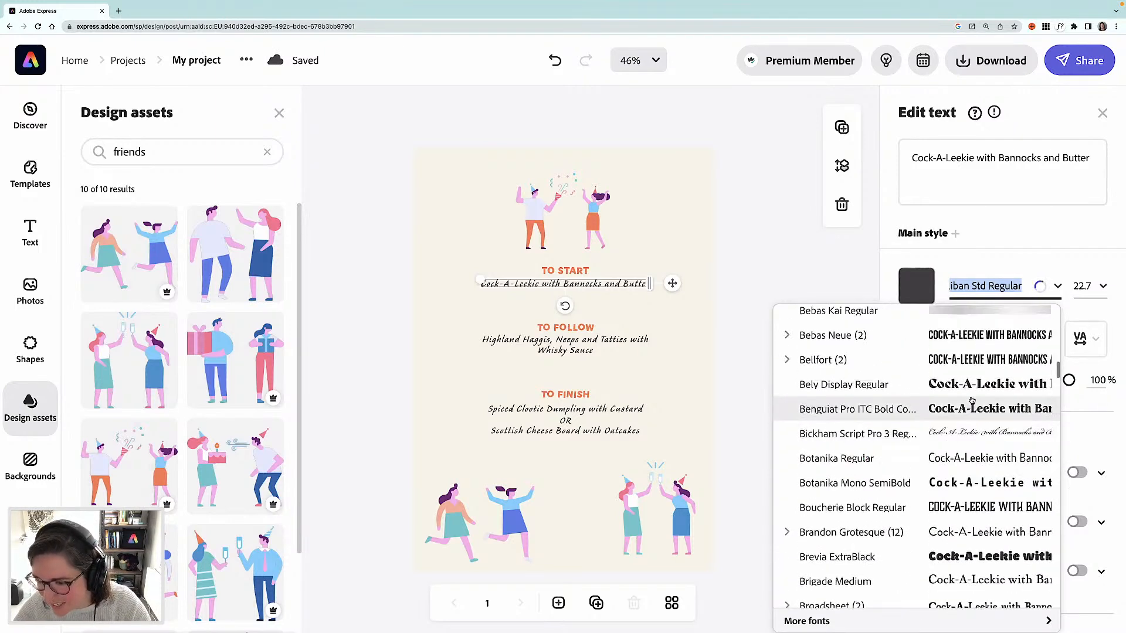
{"action": "type", "text": "europa"}
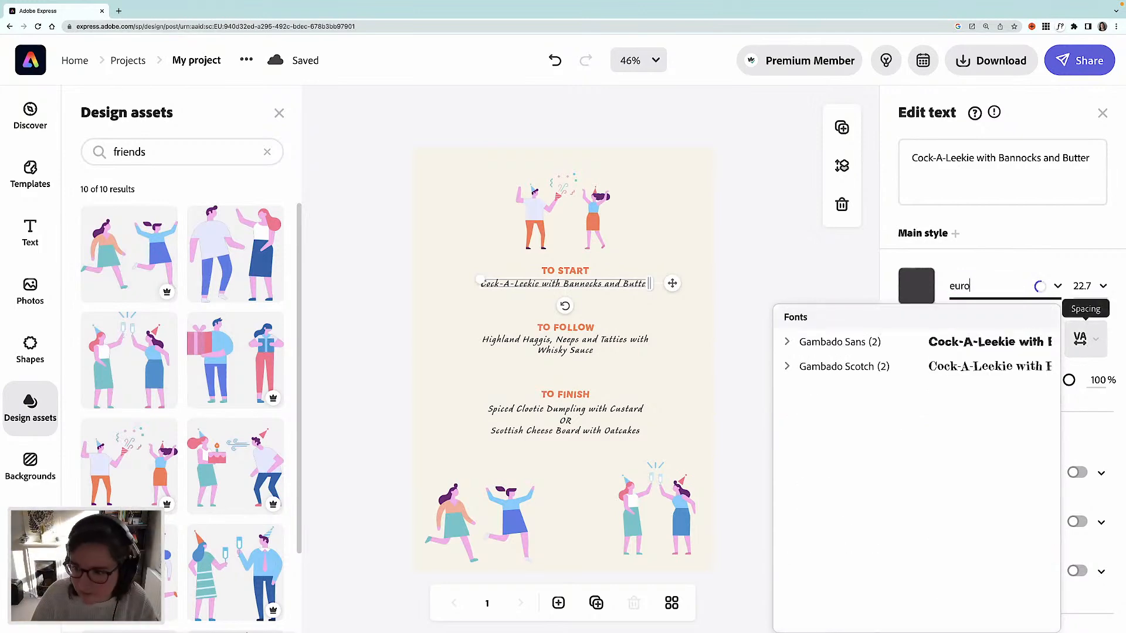
{"action": "left_click", "coordinate": [968, 348]}
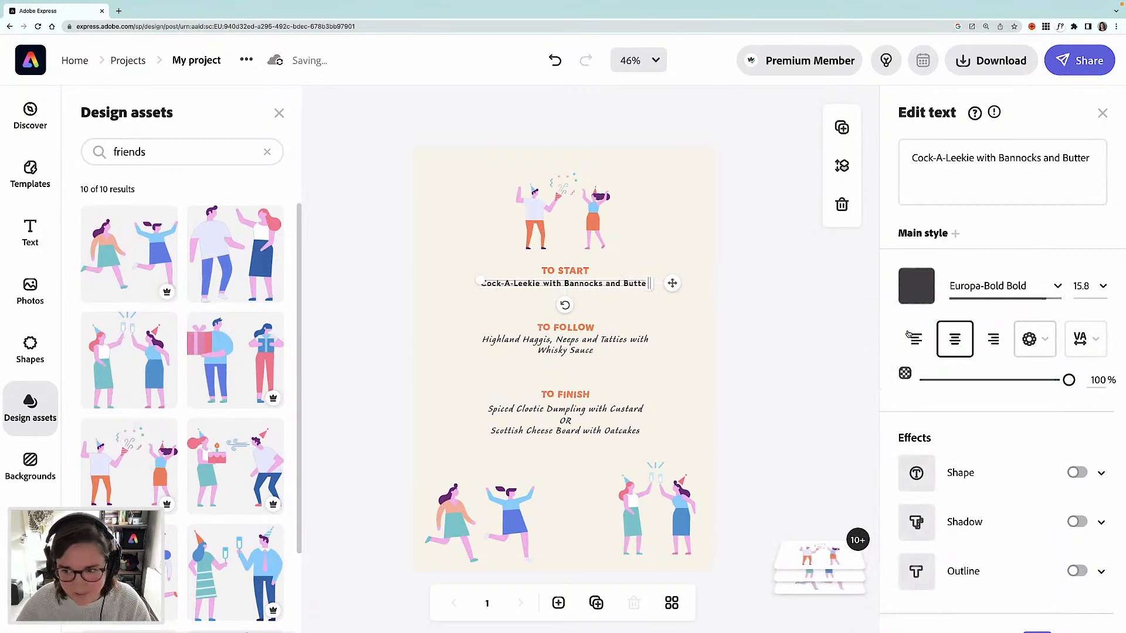
- Set the Highland Haggis dish line's font to Europa-Bold by searching for europa
{"action": "left_click", "coordinate": [570, 351]}
{"action": "left_click", "coordinate": [1011, 271]}
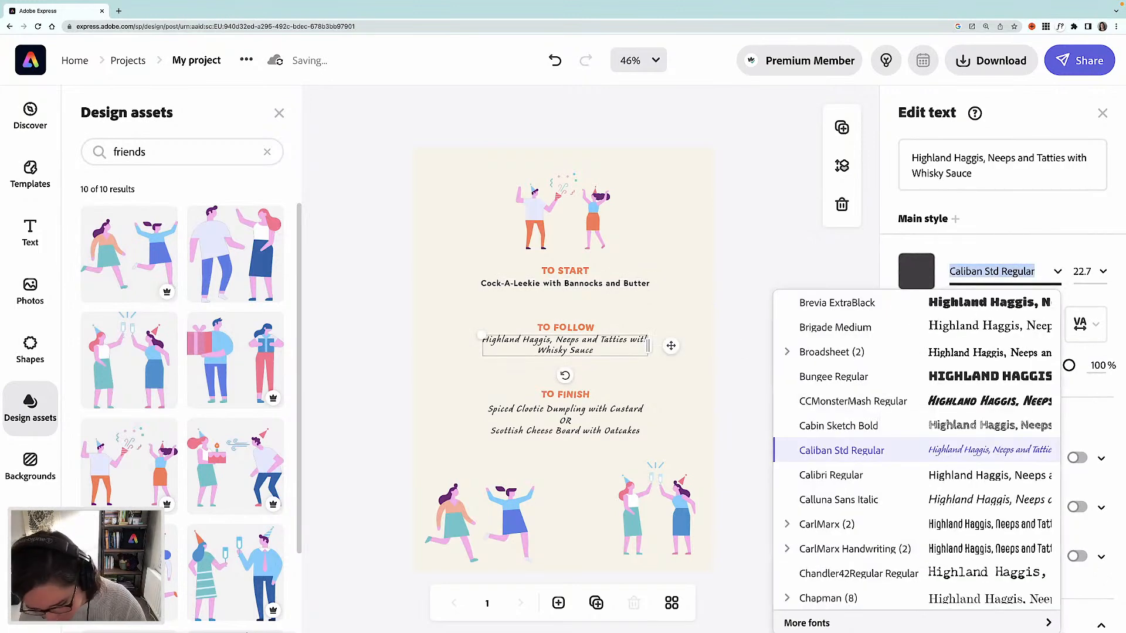
{"action": "type", "text": "e"}
{"action": "key", "text": "BackSpace"}
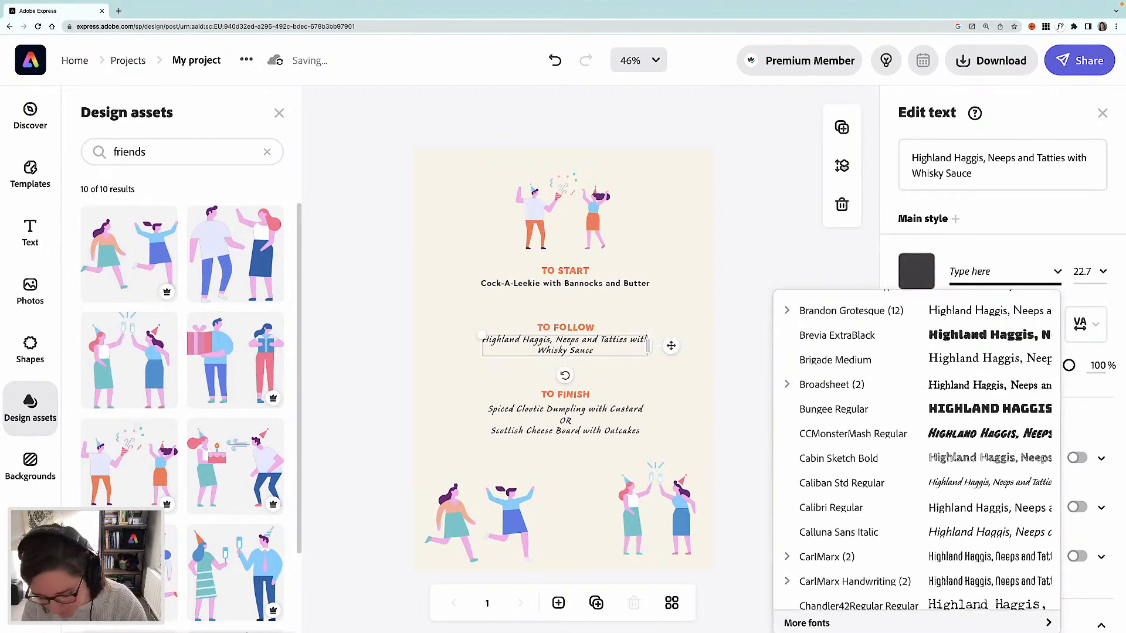
{"action": "type", "text": "europa"}
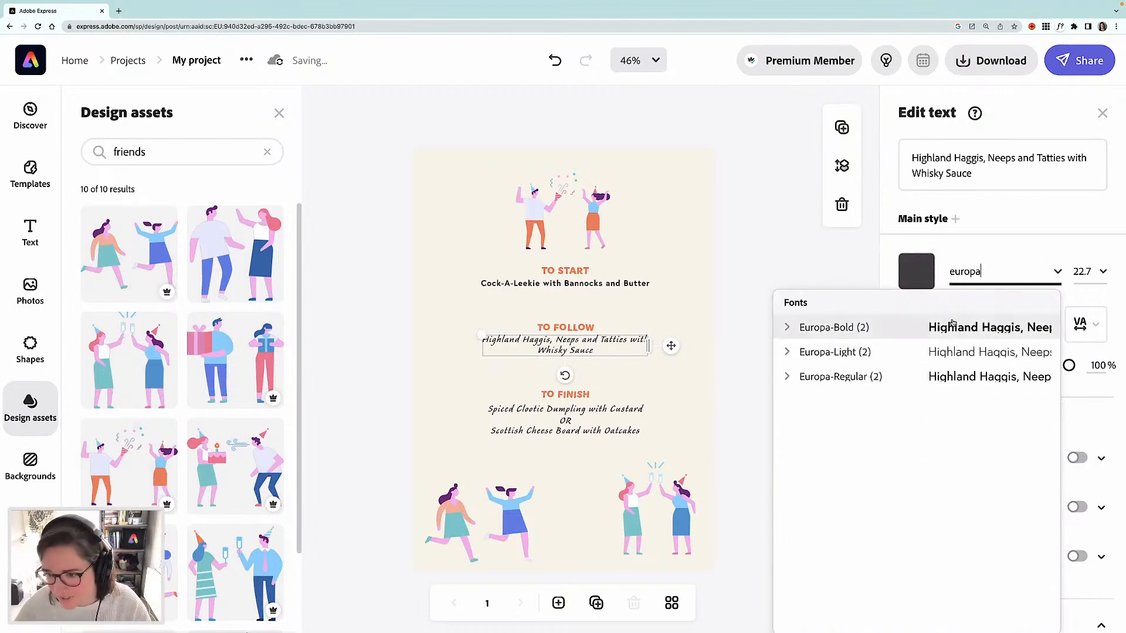
{"action": "left_click", "coordinate": [957, 324]}
- Set the Spiced Clootie Dumpling line's font to Europa-Bold by searching for europa
{"action": "left_click", "coordinate": [608, 430]}
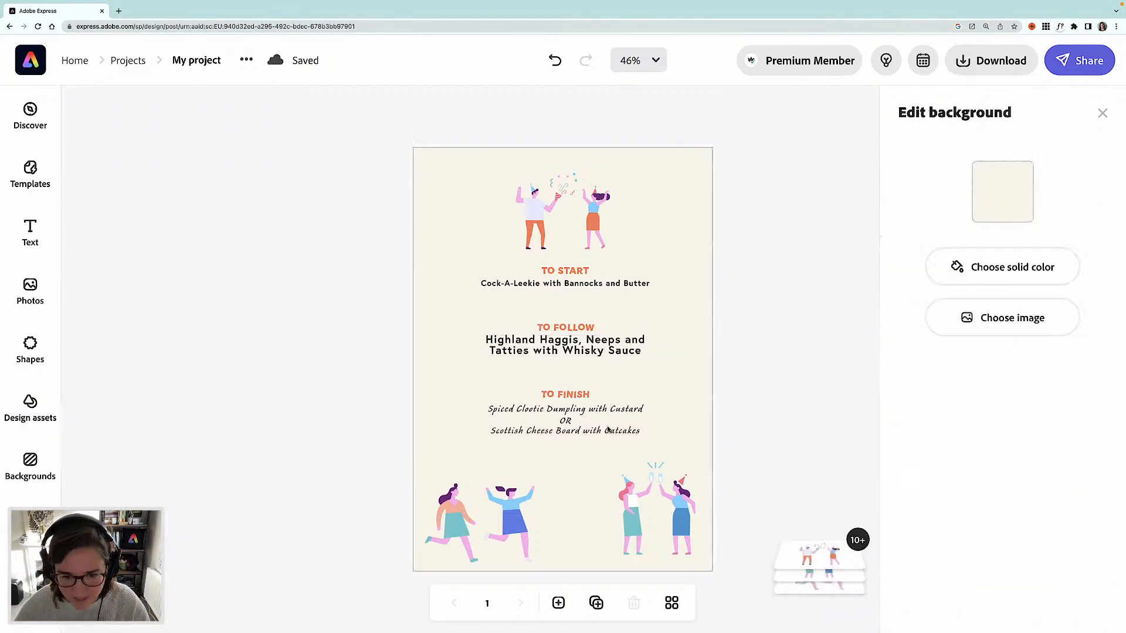
{"action": "left_click", "coordinate": [593, 432]}
{"action": "left_click", "coordinate": [589, 409]}
{"action": "left_click", "coordinate": [991, 271]}
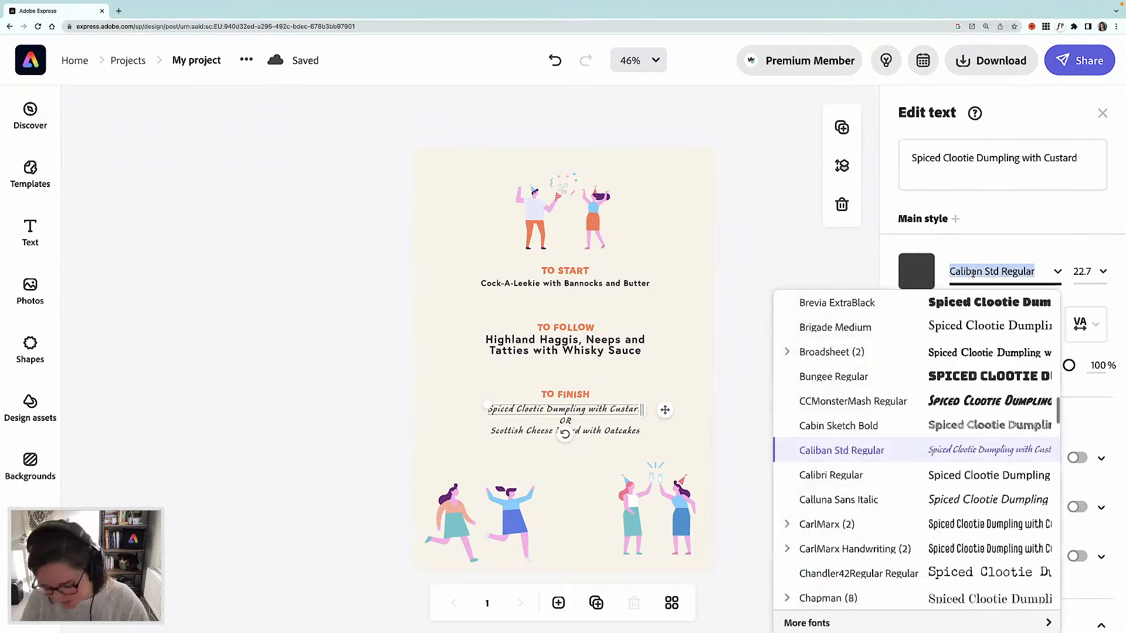
{"action": "type", "text": "europa"}
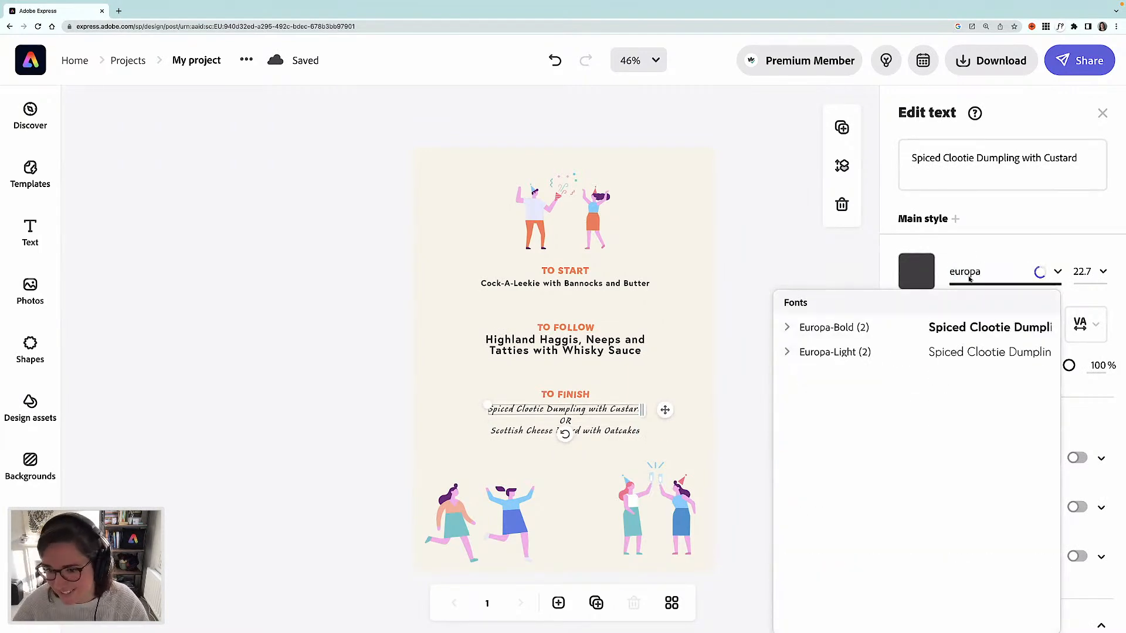
{"action": "left_click", "coordinate": [969, 327]}
- Set the Scottish Cheese Board line's font to Europa-Bold by searching for europa
{"action": "left_click", "coordinate": [594, 432]}
{"action": "left_click", "coordinate": [985, 272]}
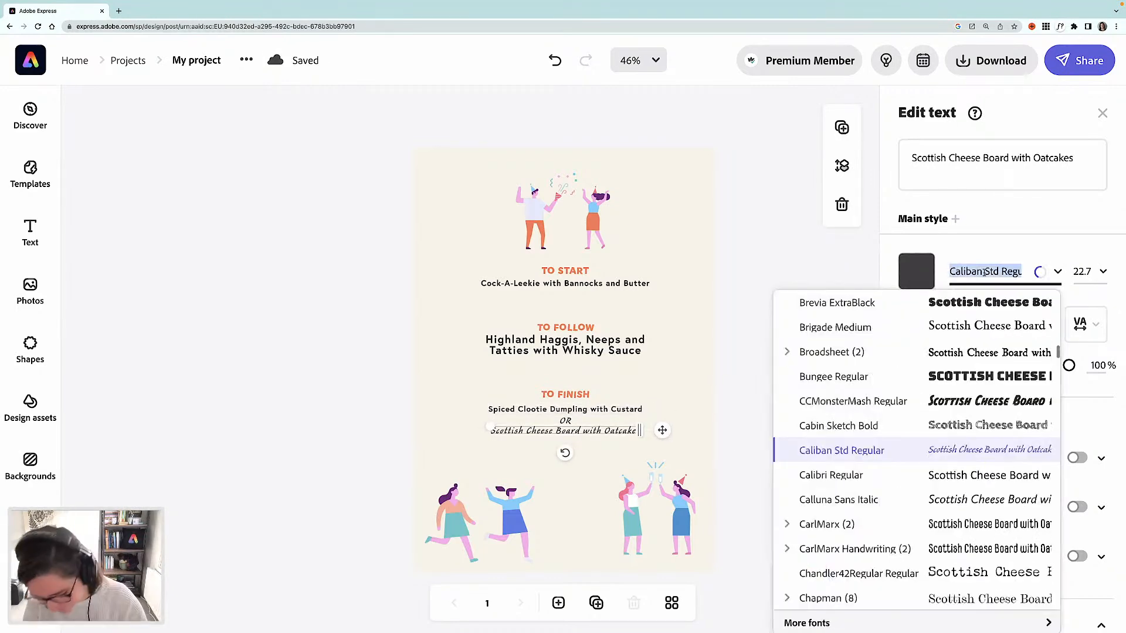
{"action": "type", "text": "europa"}
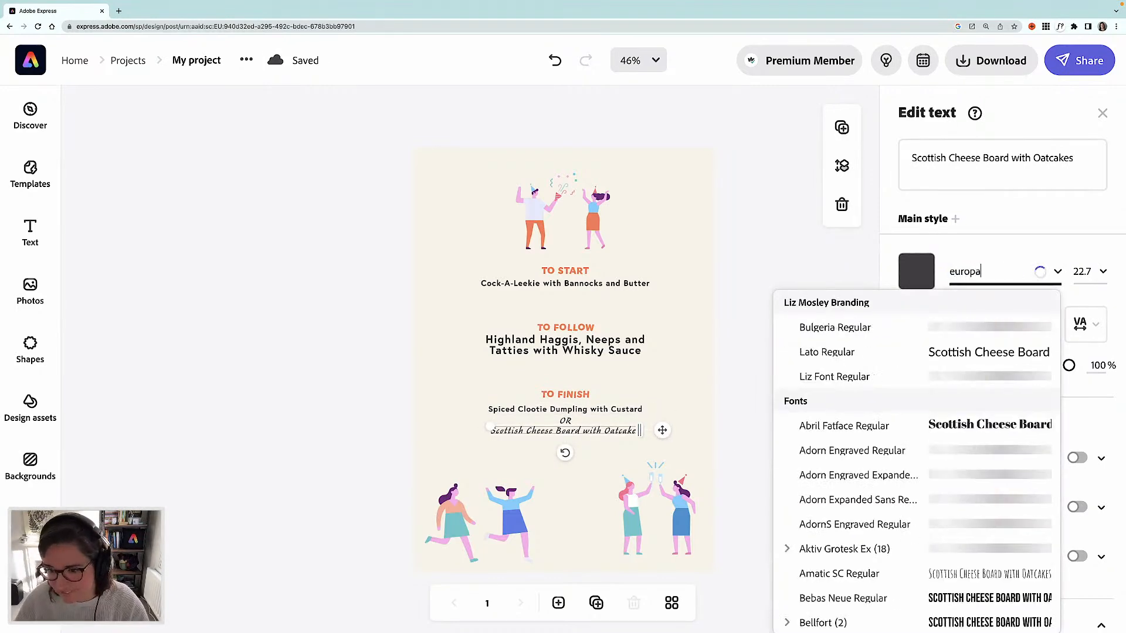
{"action": "left_click", "coordinate": [960, 329]}
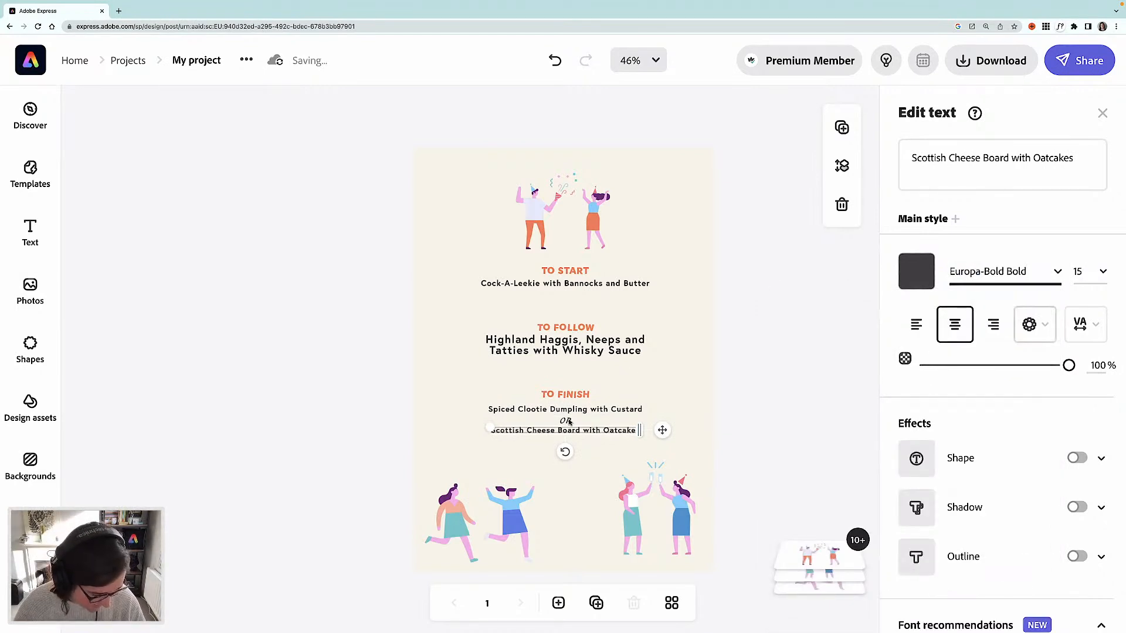
- Set the OR line between the dessert options to Europa-Bold by searching for europa, then deselect
{"action": "left_click", "coordinate": [565, 421]}
{"action": "left_click", "coordinate": [979, 275]}
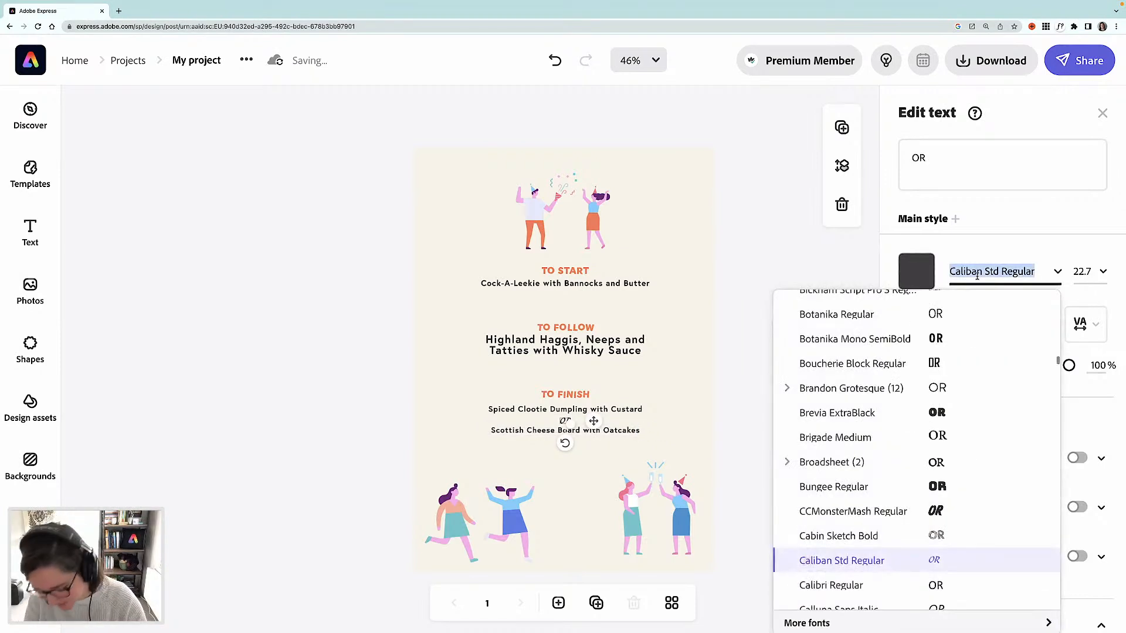
{"action": "type", "text": "europa"}
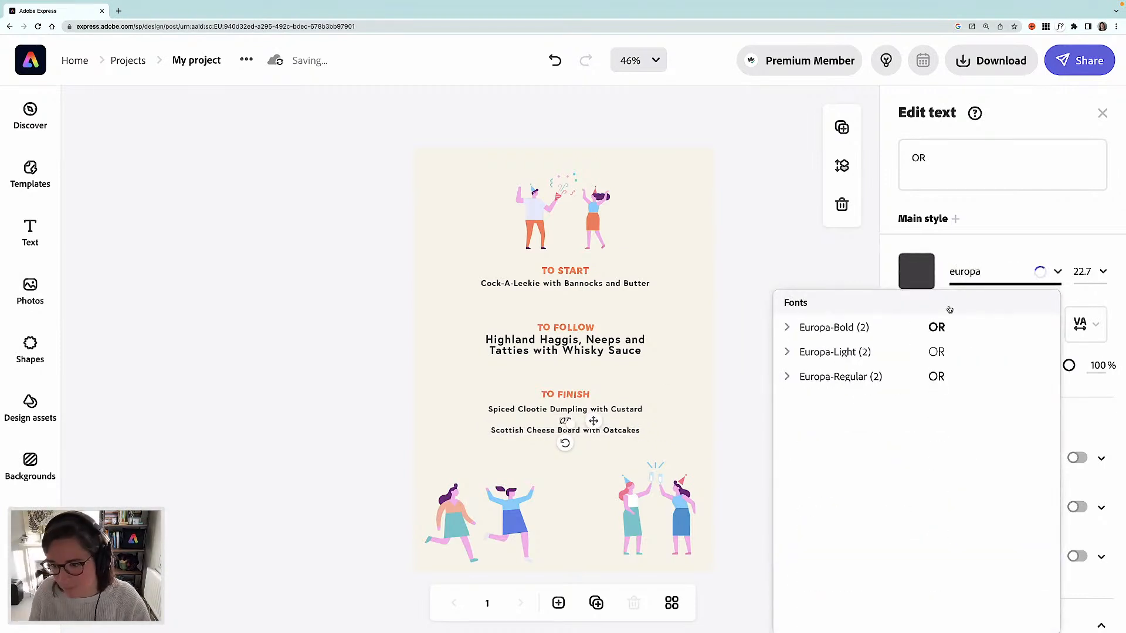
{"action": "left_click", "coordinate": [935, 327]}
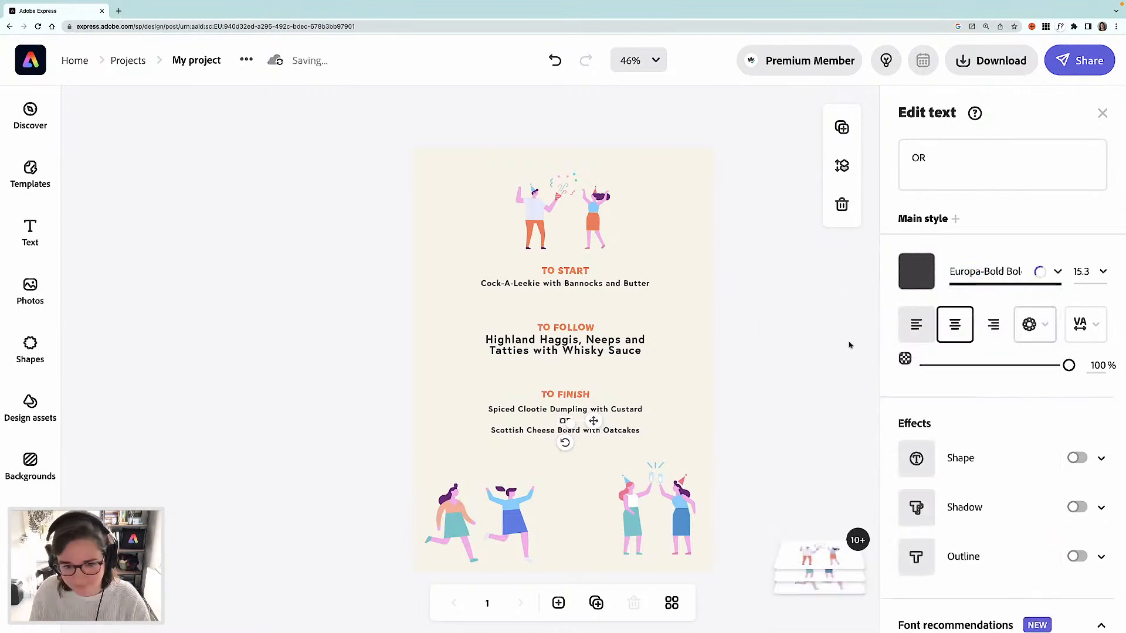
{"action": "left_click", "coordinate": [377, 309]}
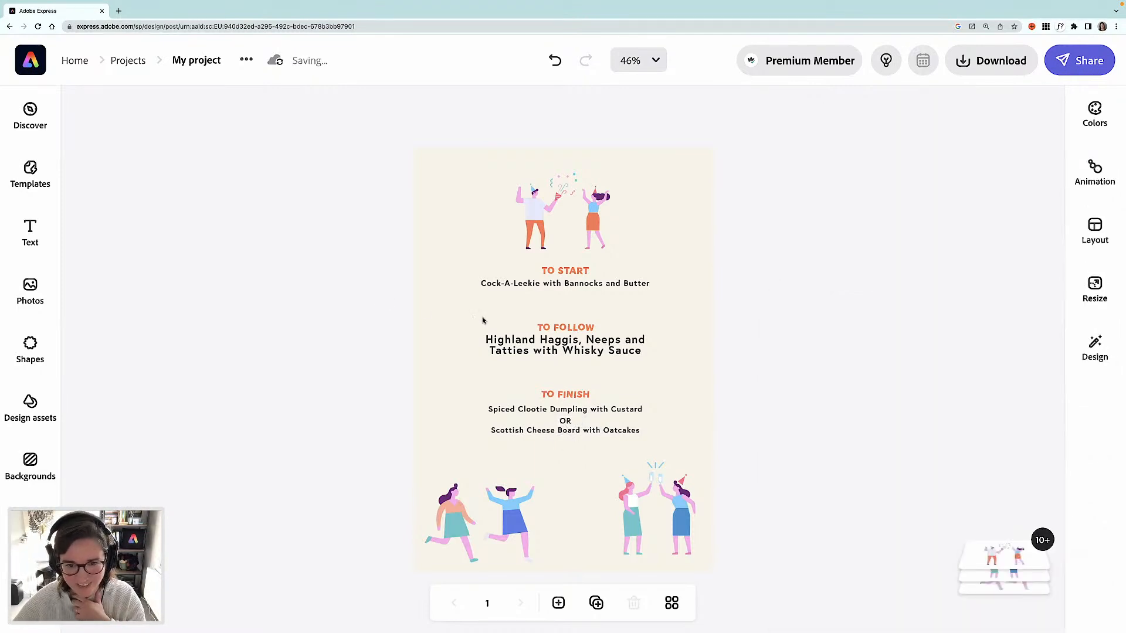
- Compare the starter dish size, then set the Highland Haggis dish line's text size to 15.8
{"action": "left_click", "coordinate": [589, 350]}
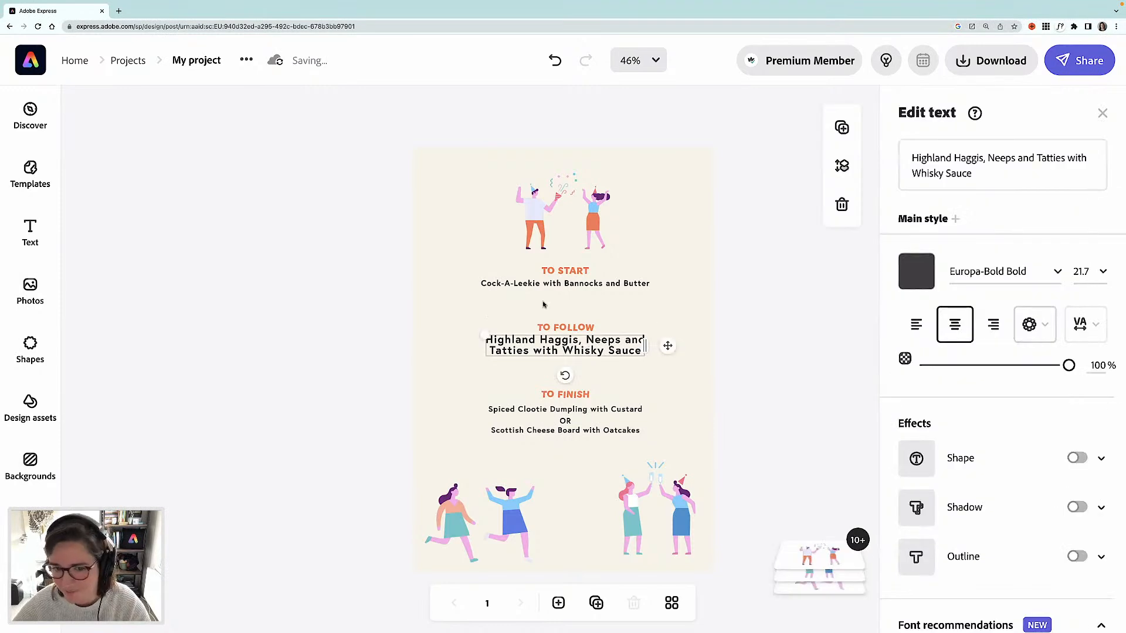
{"action": "left_click", "coordinate": [589, 284]}
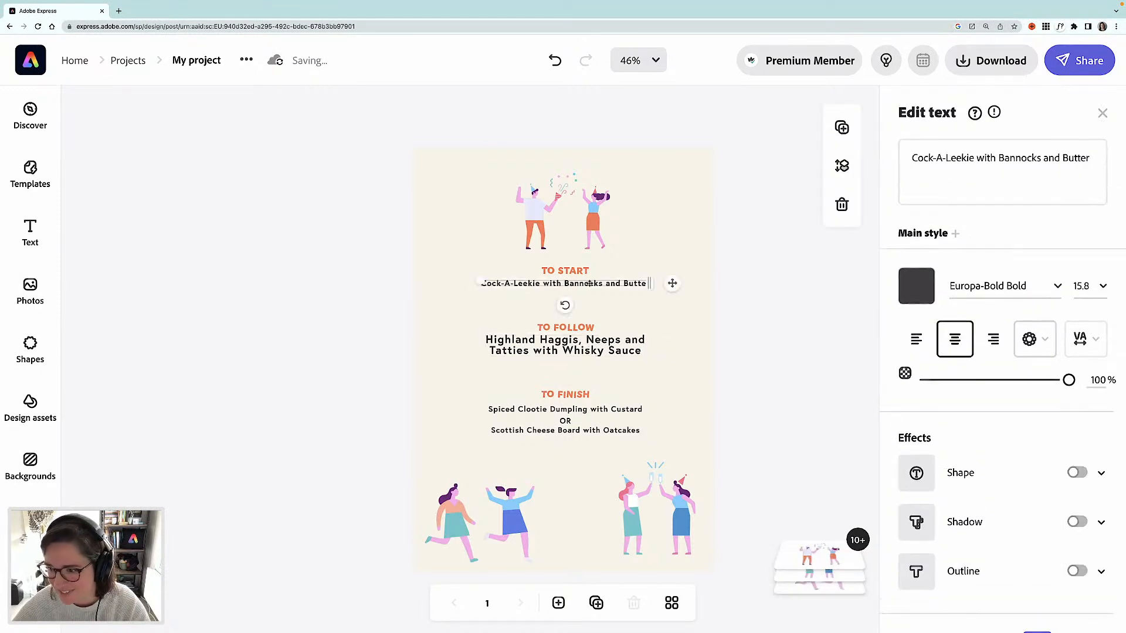
{"action": "left_click", "coordinate": [594, 351]}
{"action": "left_click", "coordinate": [1085, 271]}
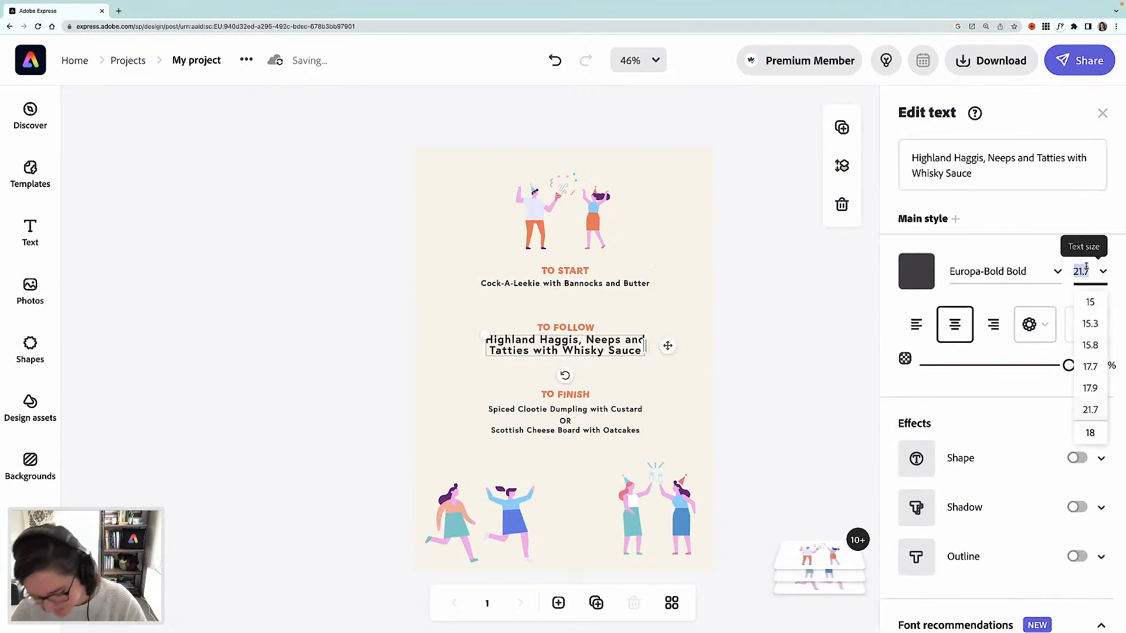
{"action": "type", "text": "15."}
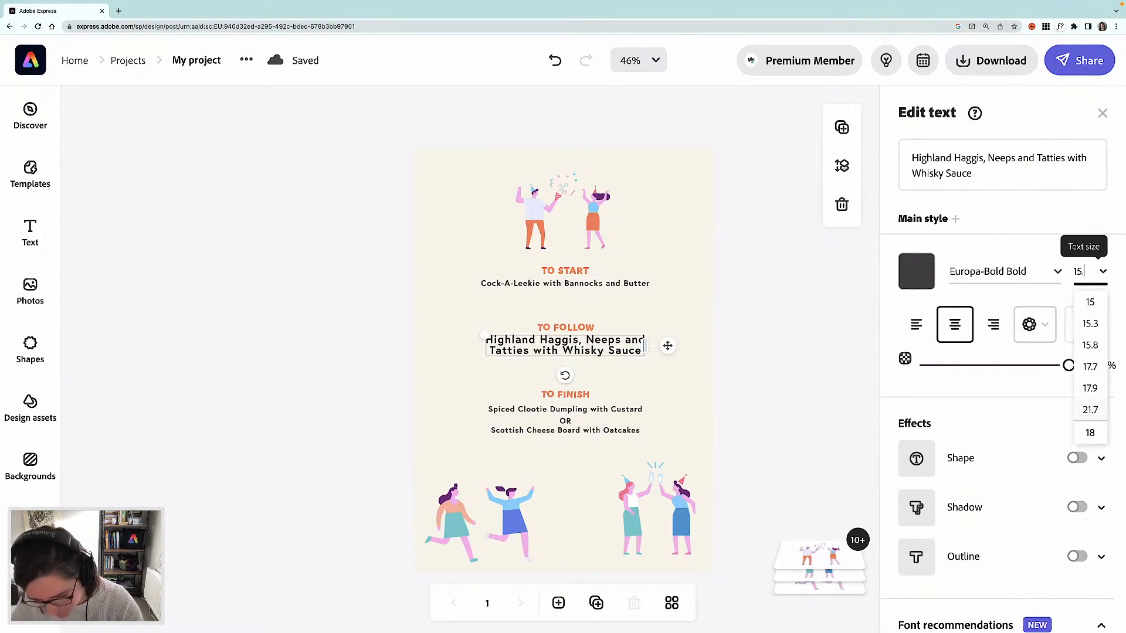
{"action": "type", "text": "8"}
{"action": "key", "text": "Return"}
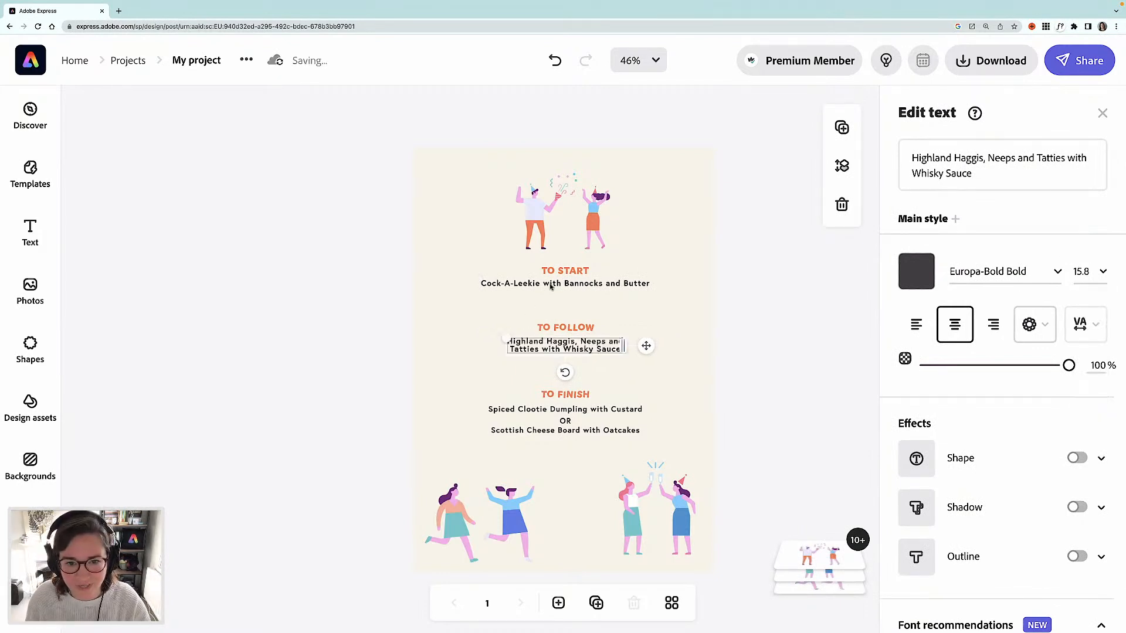
- Select the TO START heading with its dish line and move both down slightly together
{"action": "left_click", "coordinate": [552, 286]}
{"action": "left_click", "coordinate": [576, 272], "text": "shift"}
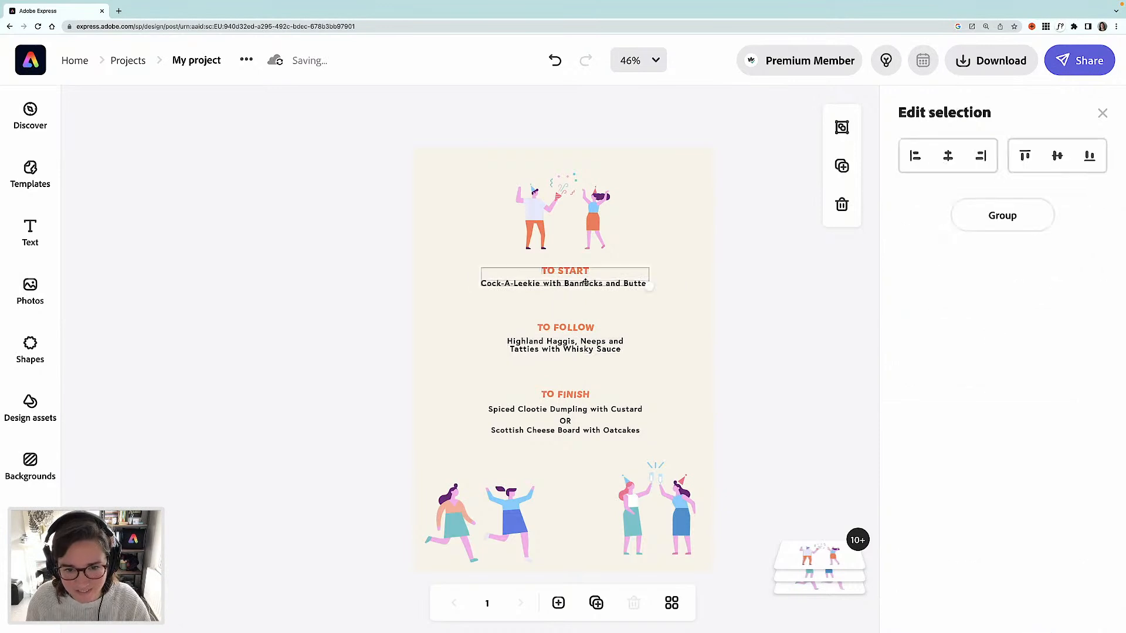
{"action": "left_click_drag", "start_coordinate": [585, 284], "coordinate": [582, 293]}
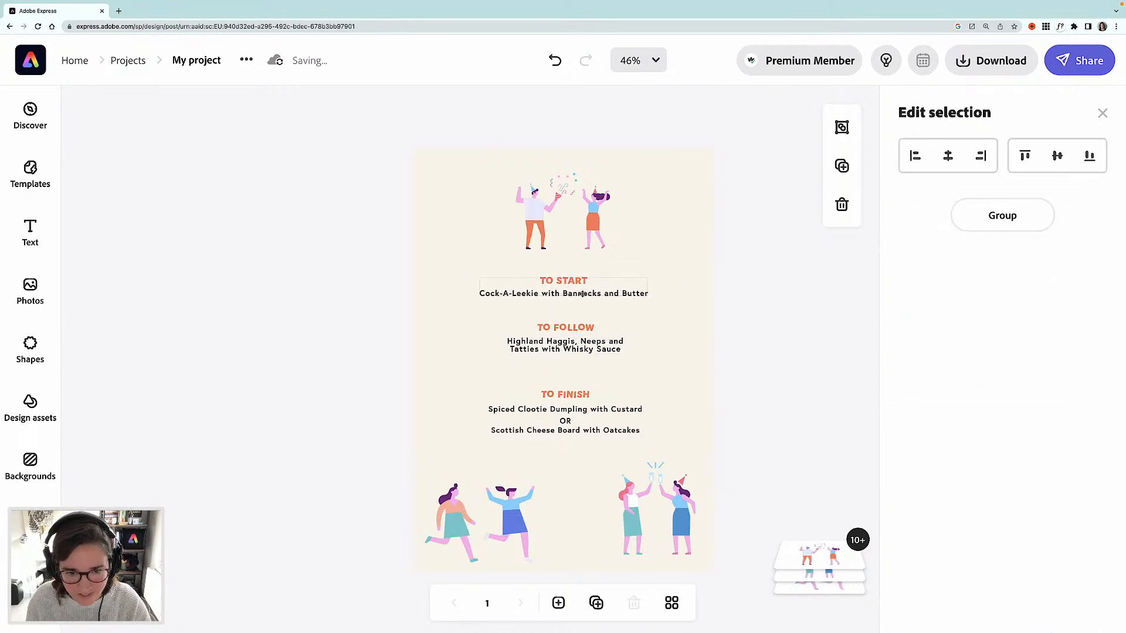
{"action": "left_click", "coordinate": [556, 321]}
{"action": "left_click", "coordinate": [374, 331]}
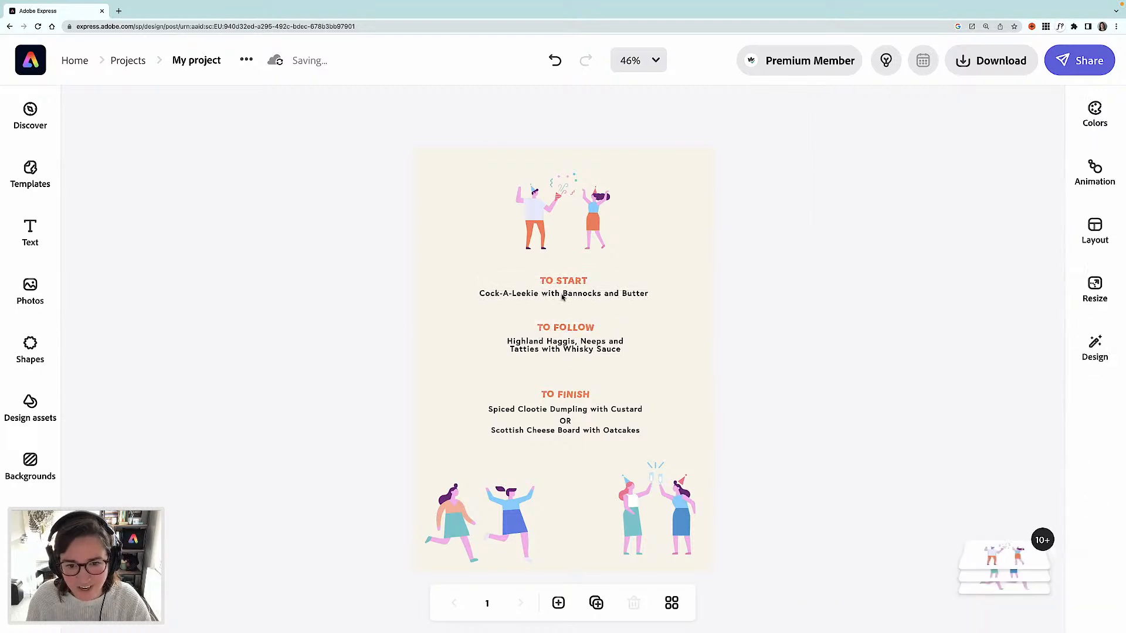
- Replace the starter dish text with Bucks Fizz
{"action": "left_click", "coordinate": [563, 294]}
{"action": "triple_click", "coordinate": [971, 159]}
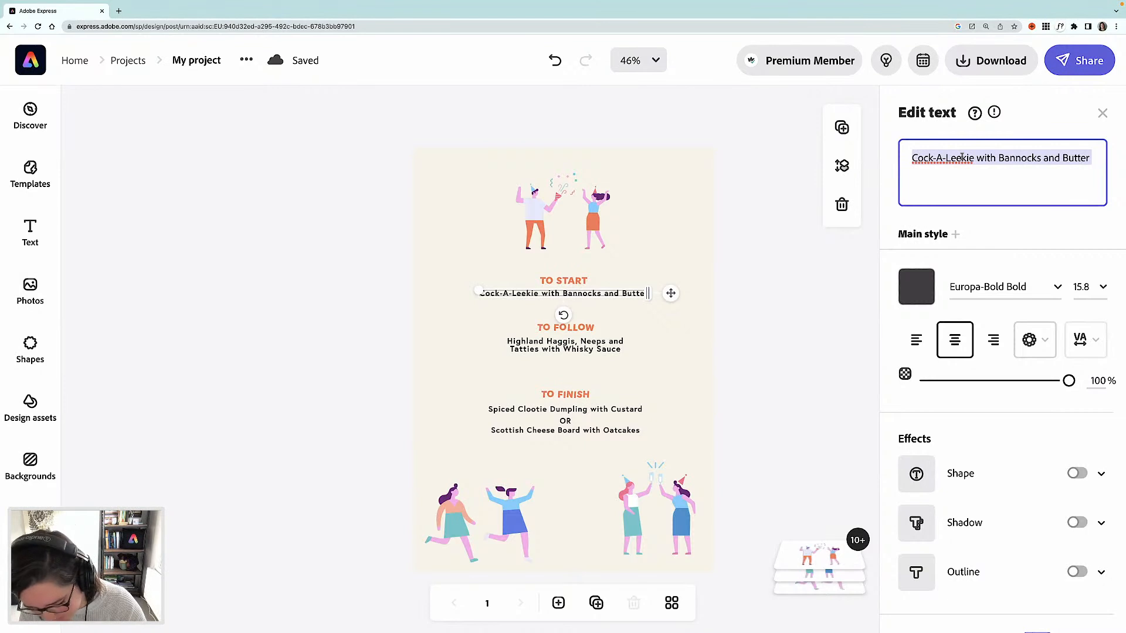
{"action": "type", "text": "Bucks Fi"}
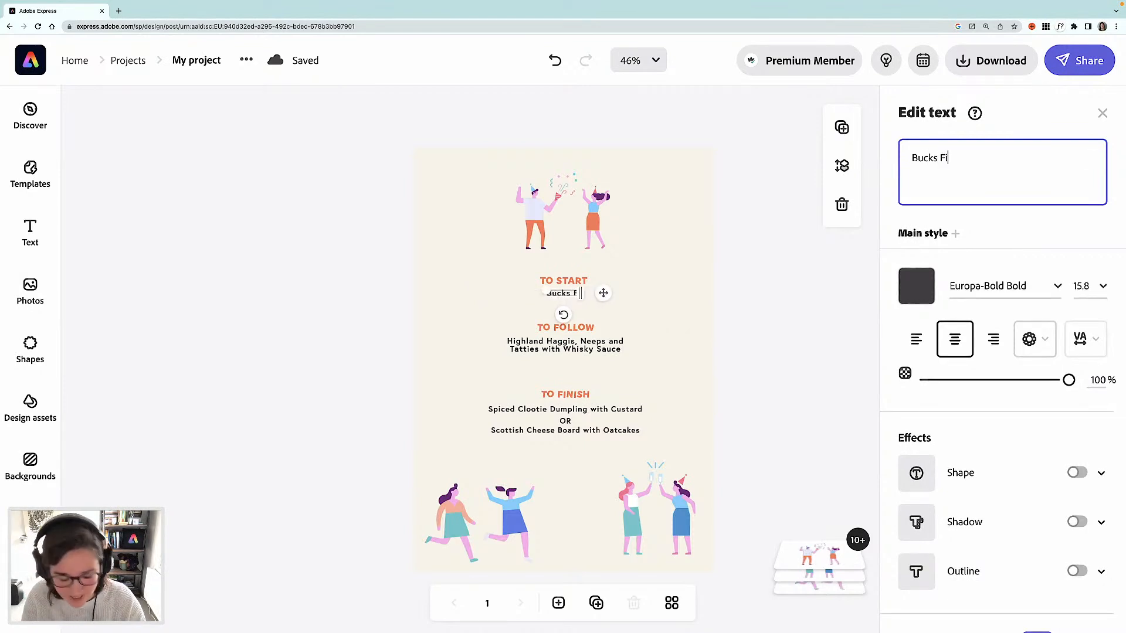
{"action": "type", "text": "zz"}
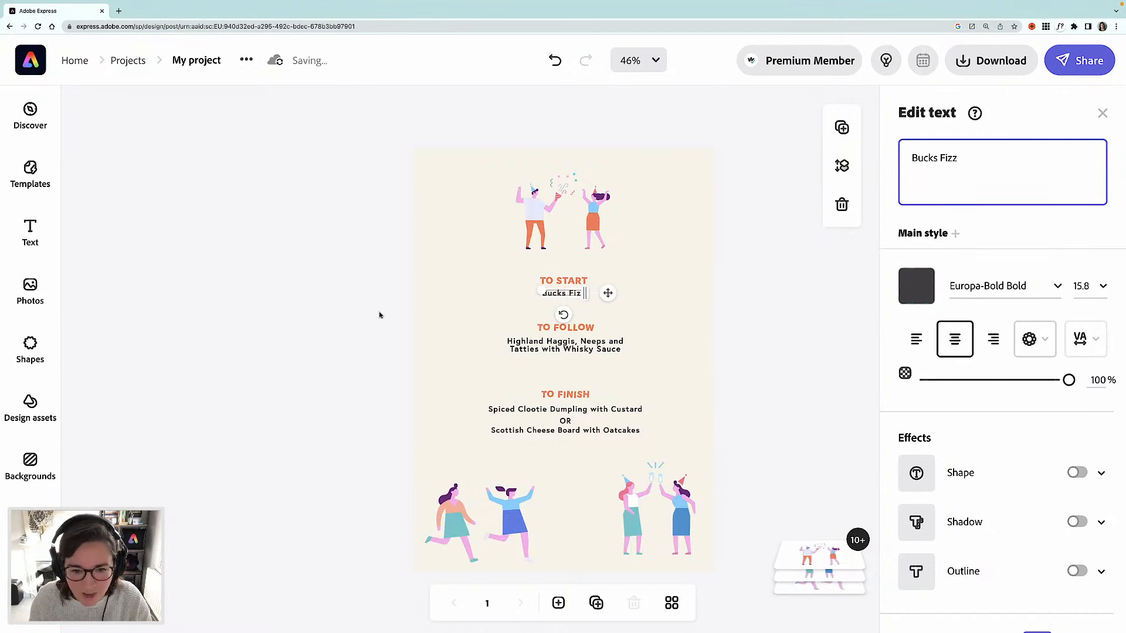
{"action": "left_click", "coordinate": [322, 339]}
- Replace the main course dish text with Waffles
{"action": "left_click", "coordinate": [573, 350]}
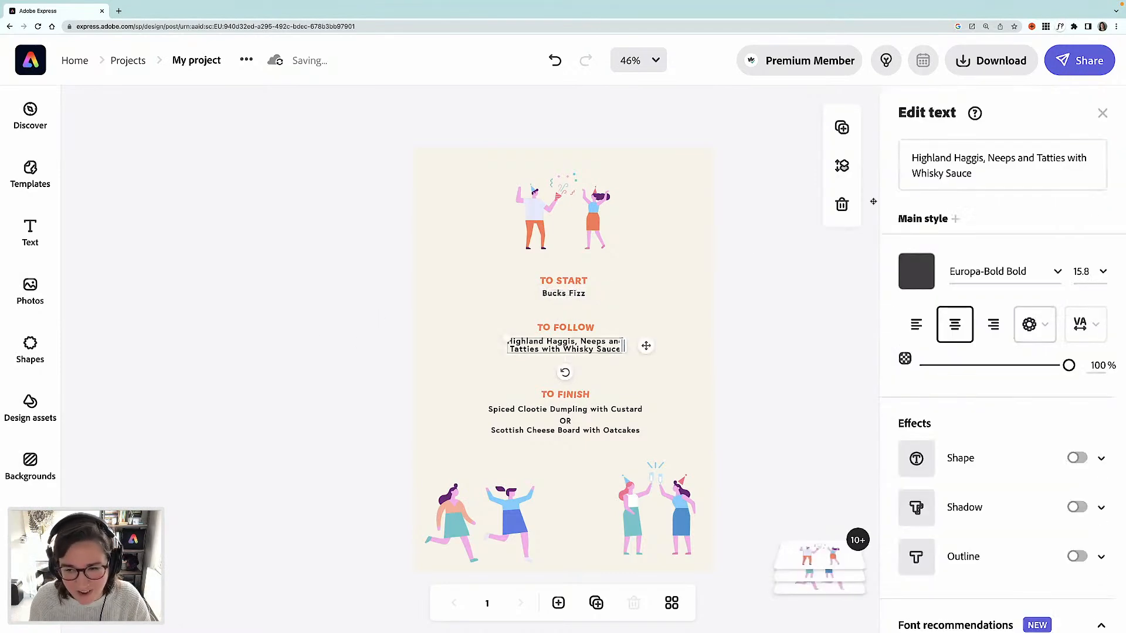
{"action": "double_click", "coordinate": [957, 174]}
{"action": "left_click_drag", "start_coordinate": [975, 174], "coordinate": [906, 154]}
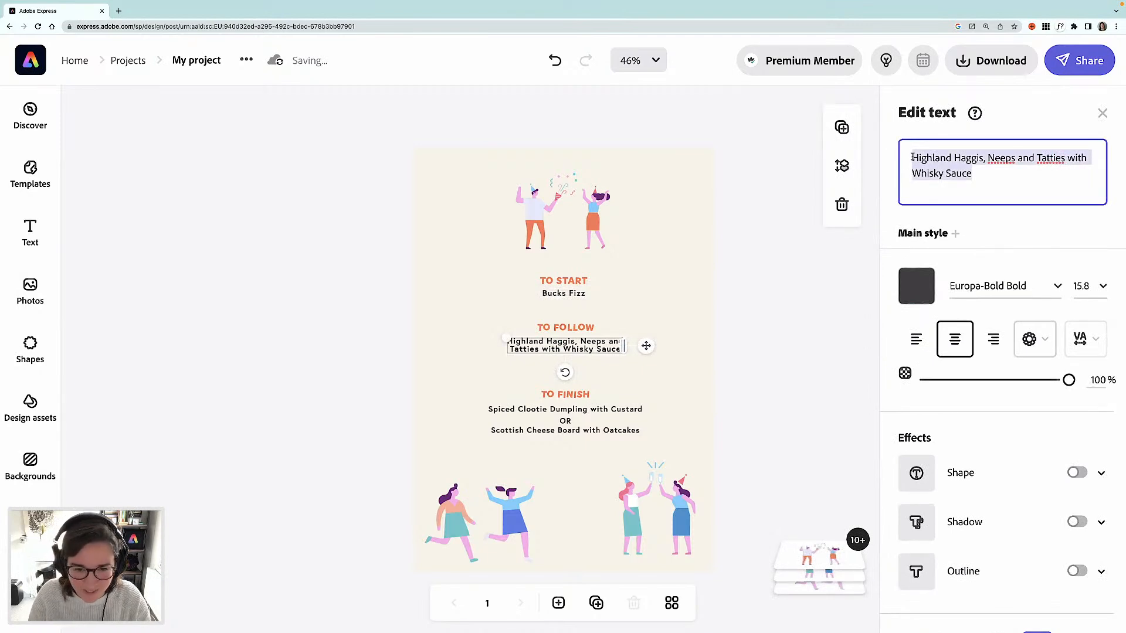
{"action": "type", "text": "Wa"}
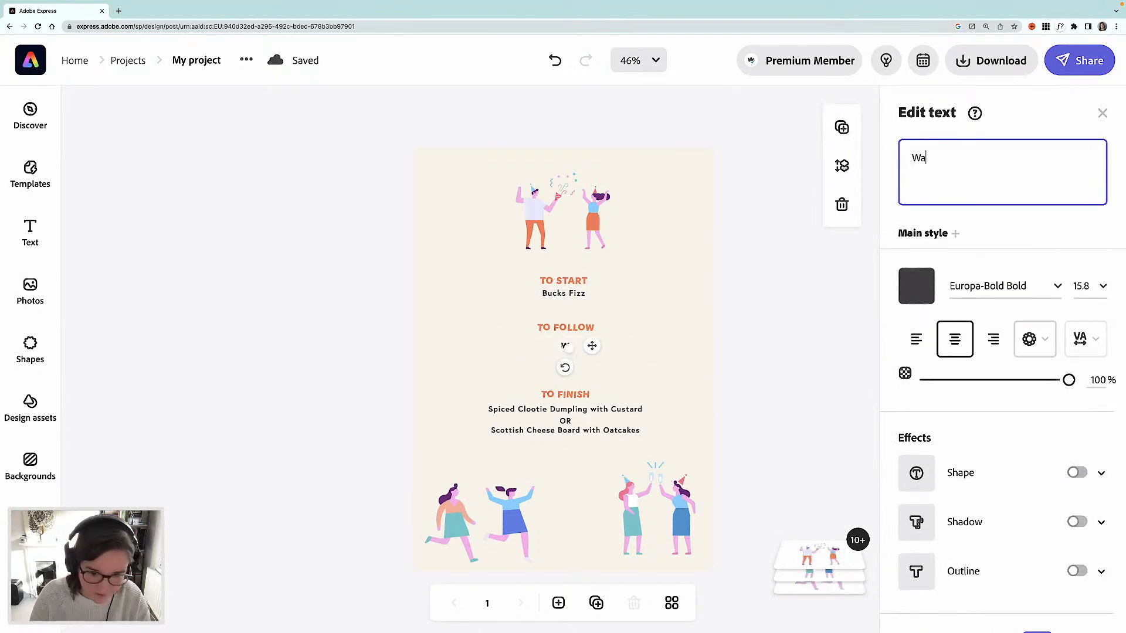
{"action": "type", "text": "ffles with"}
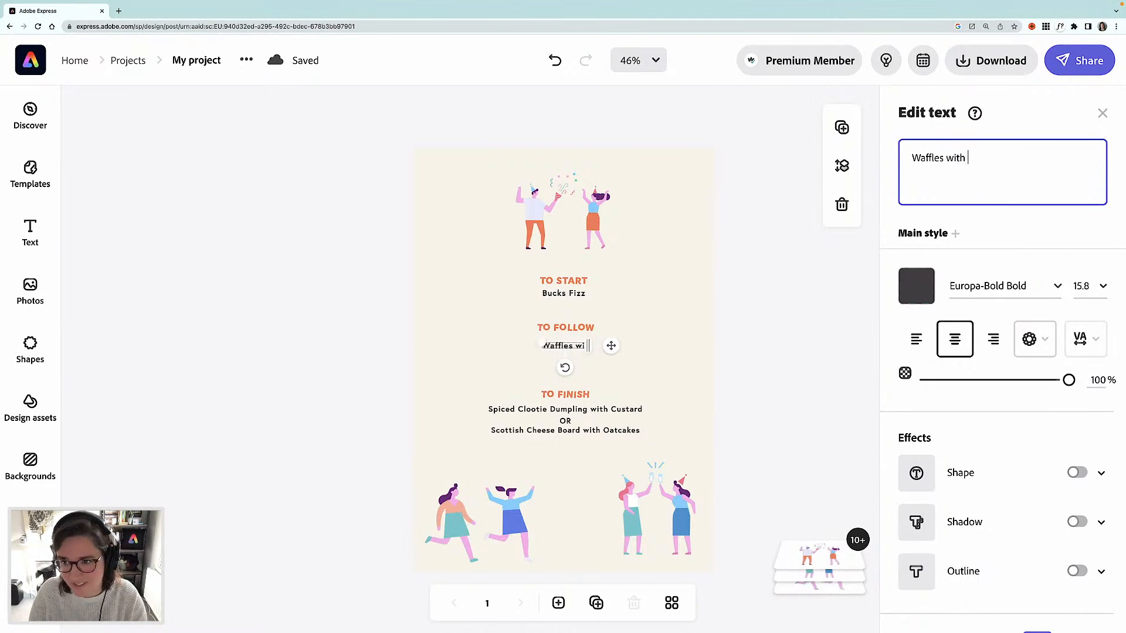
{"action": "type", "text": " nuteel"}
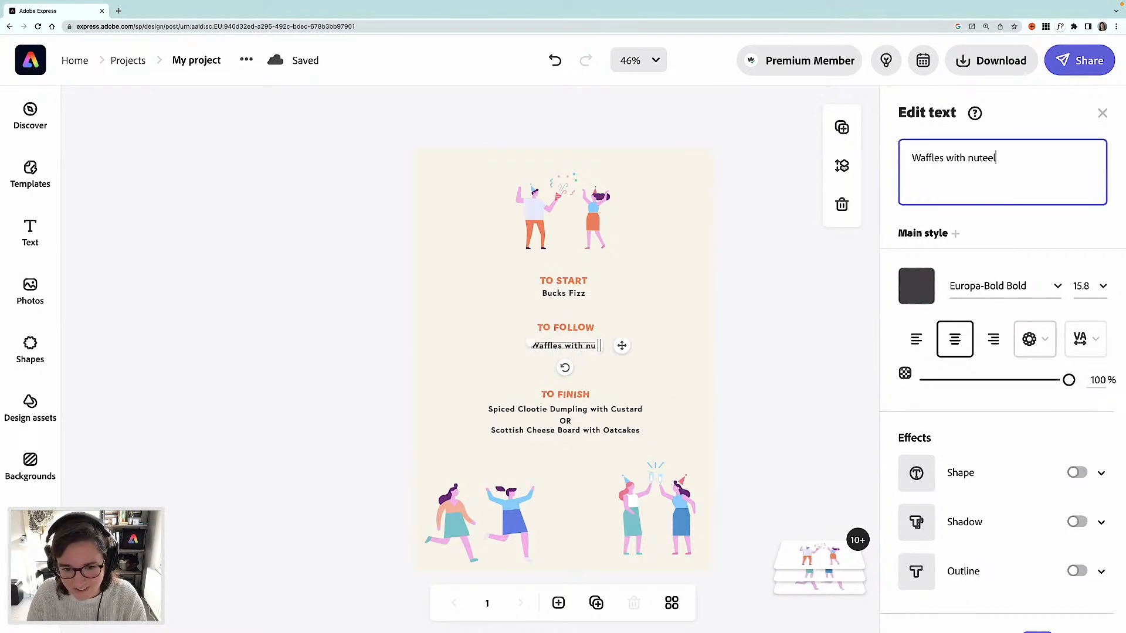
- Extend the main course dish text to read Waffles with chocolate, banana and hazelnuts
{"action": "key", "text": "BackSpace"}
{"action": "key", "text": "BackSpace"}
{"action": "key", "text": "BackSpace"}
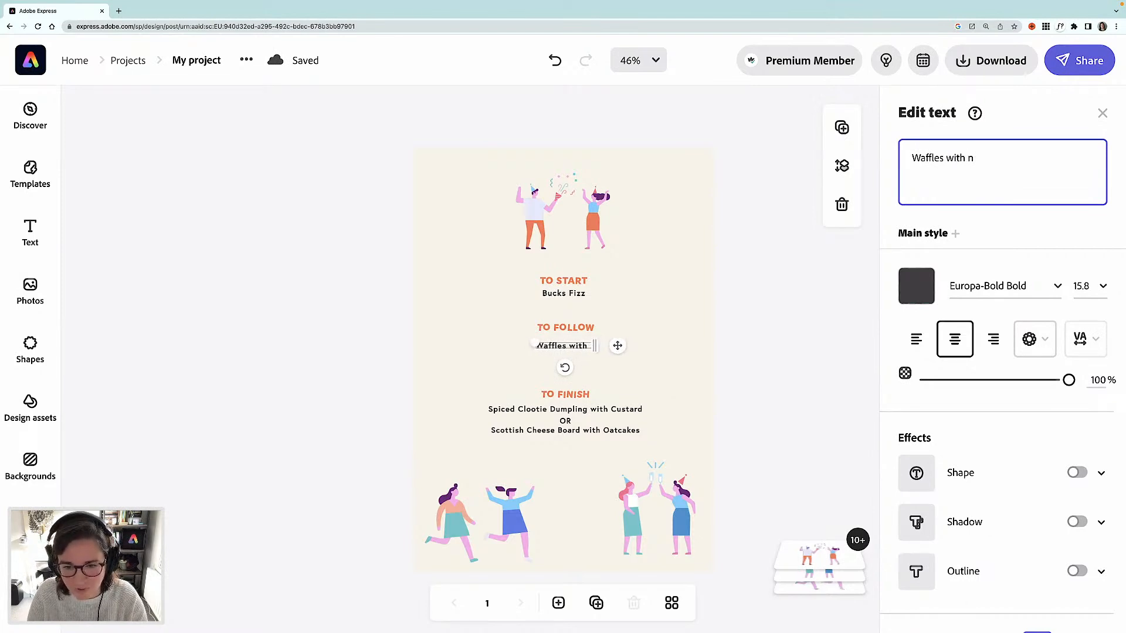
{"action": "key", "text": "BackSpace"}
{"action": "type", "text": "cho"}
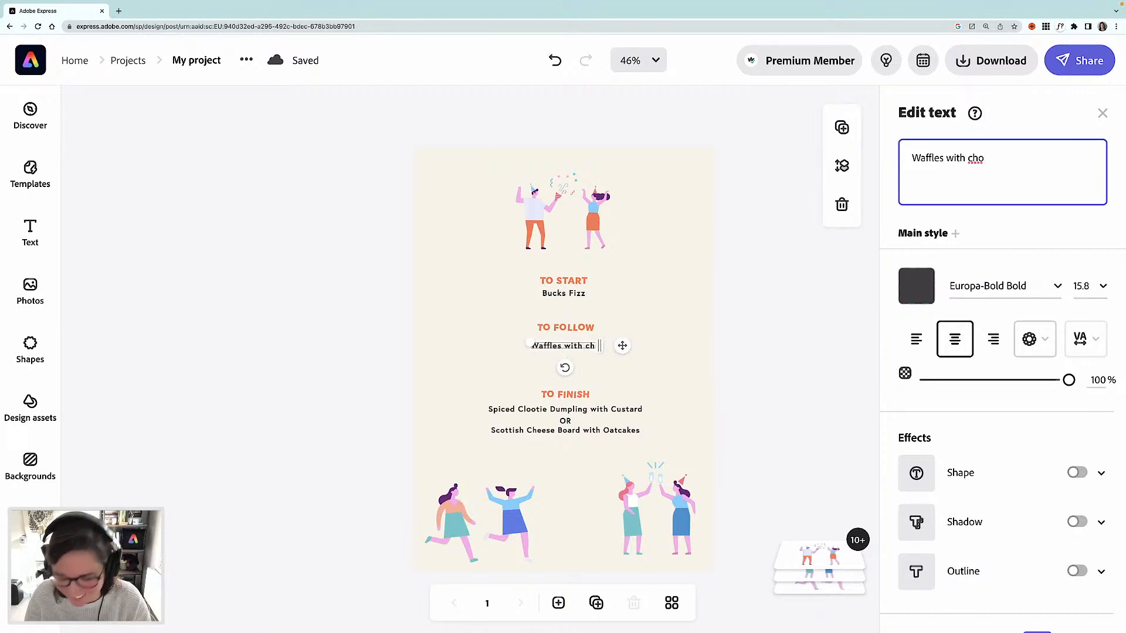
{"action": "type", "text": "l"}
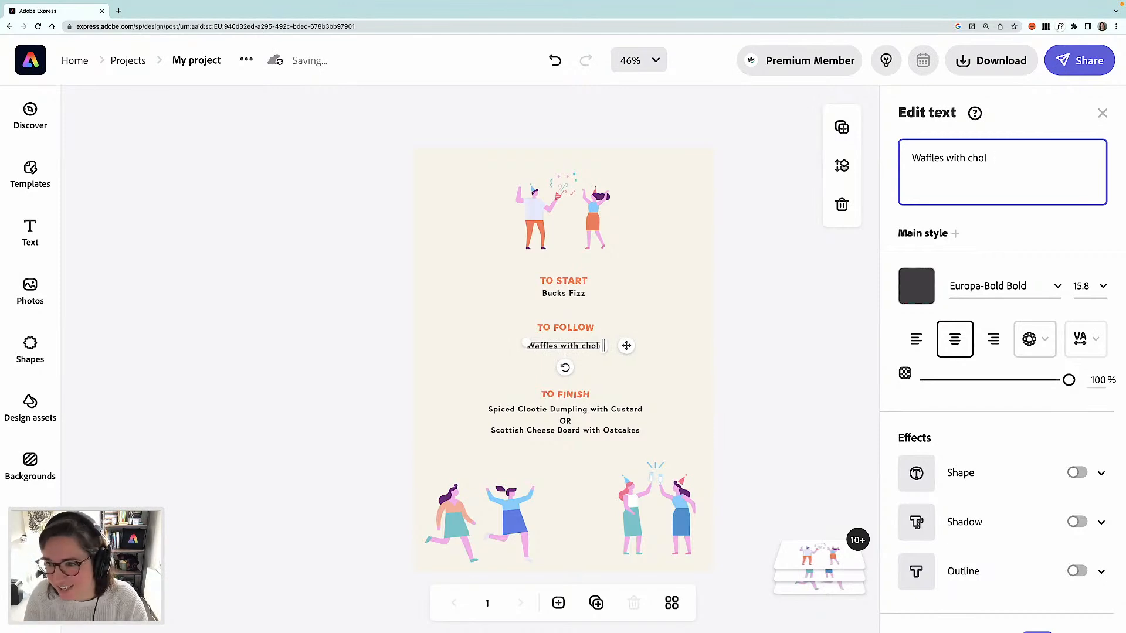
{"action": "key", "text": "BackSpace"}
{"action": "type", "text": "colate"}
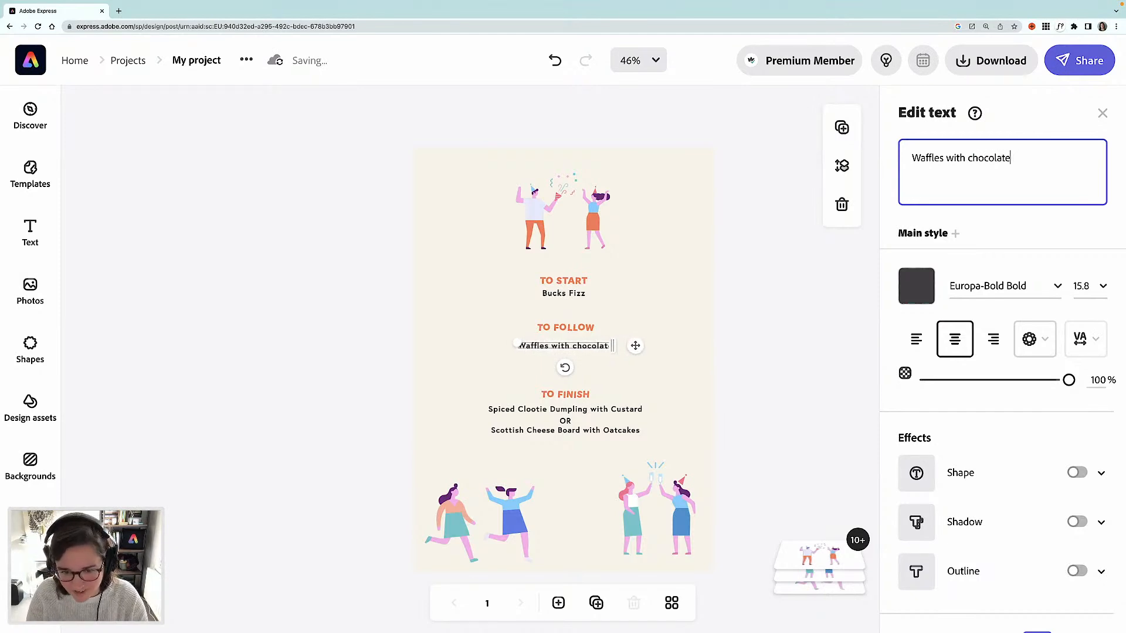
{"action": "type", "text": ", banna"}
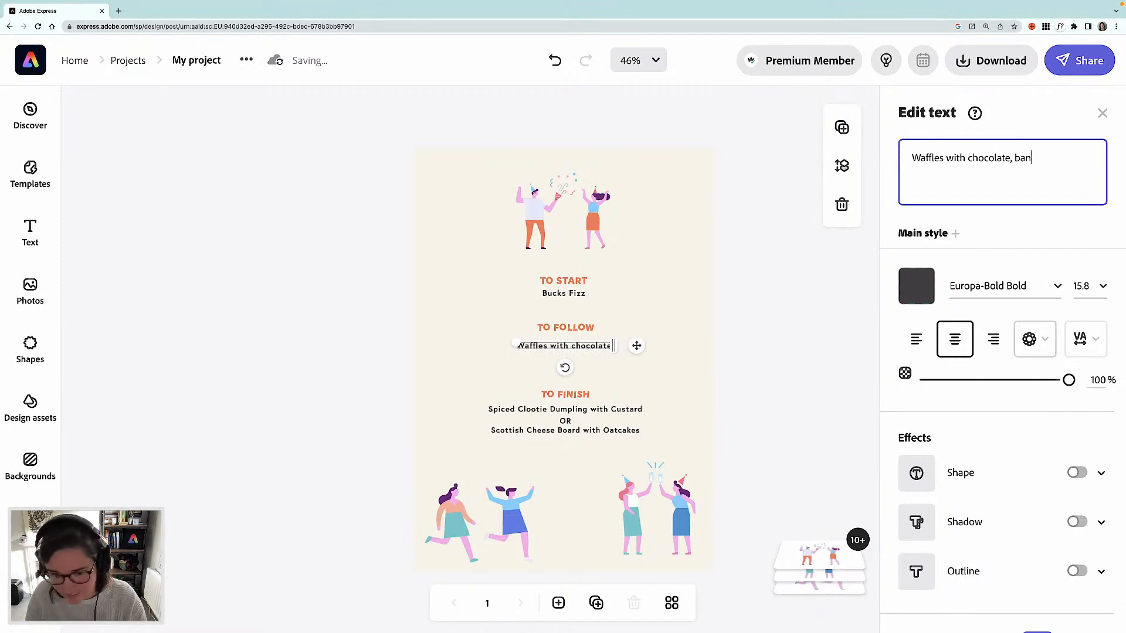
{"action": "key", "text": "BackSpace"}
{"action": "key", "text": "BackSpace"}
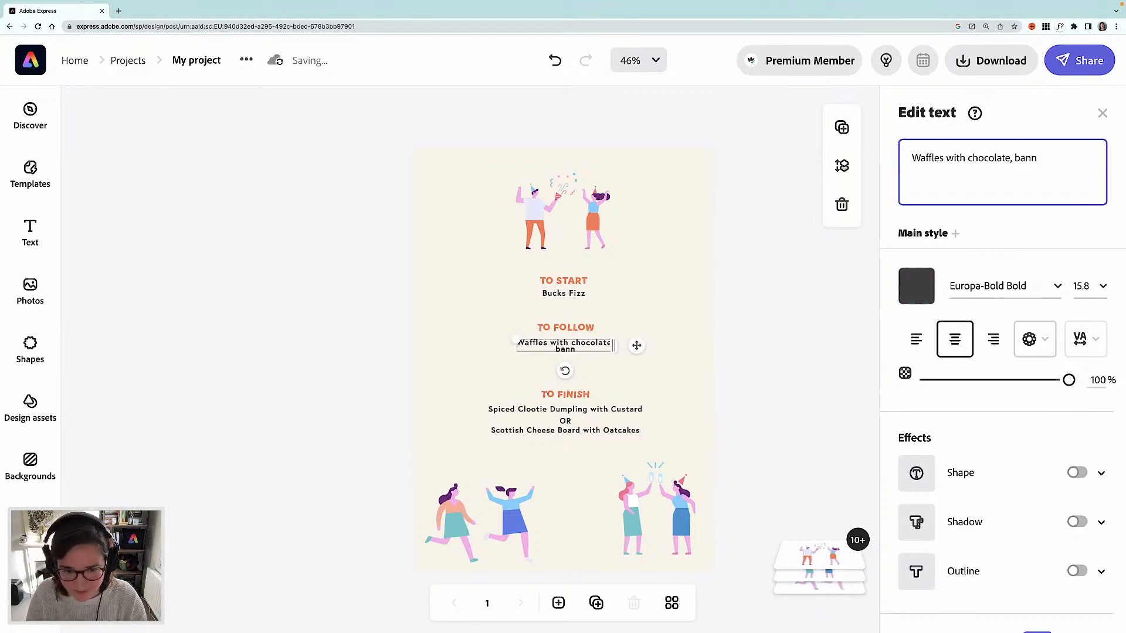
{"action": "type", "text": "ana"}
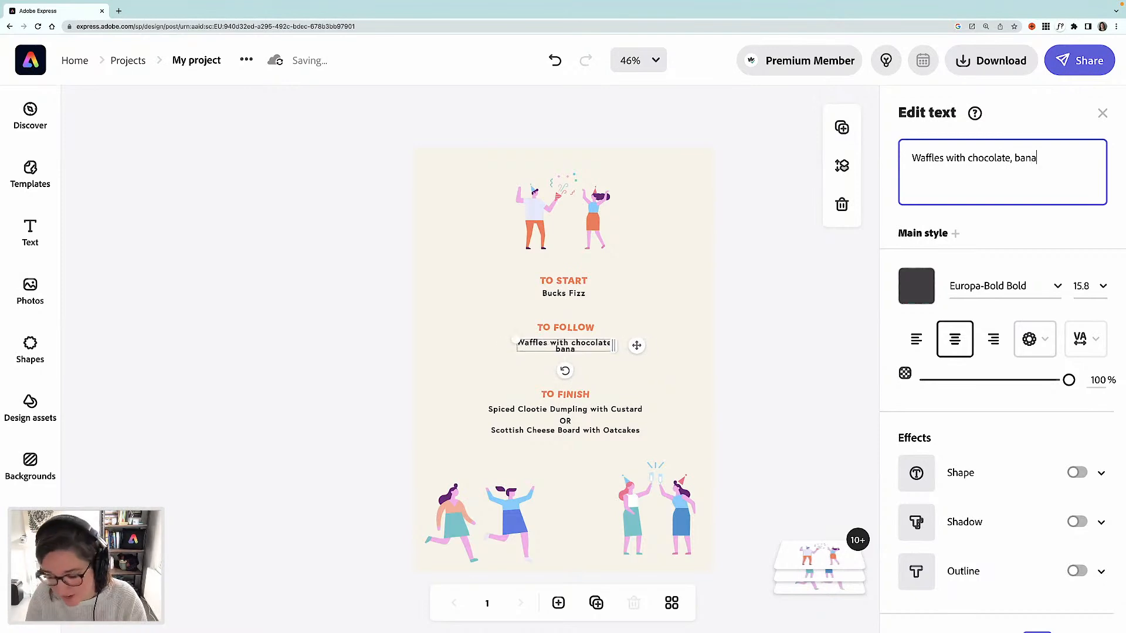
{"action": "type", "text": ","}
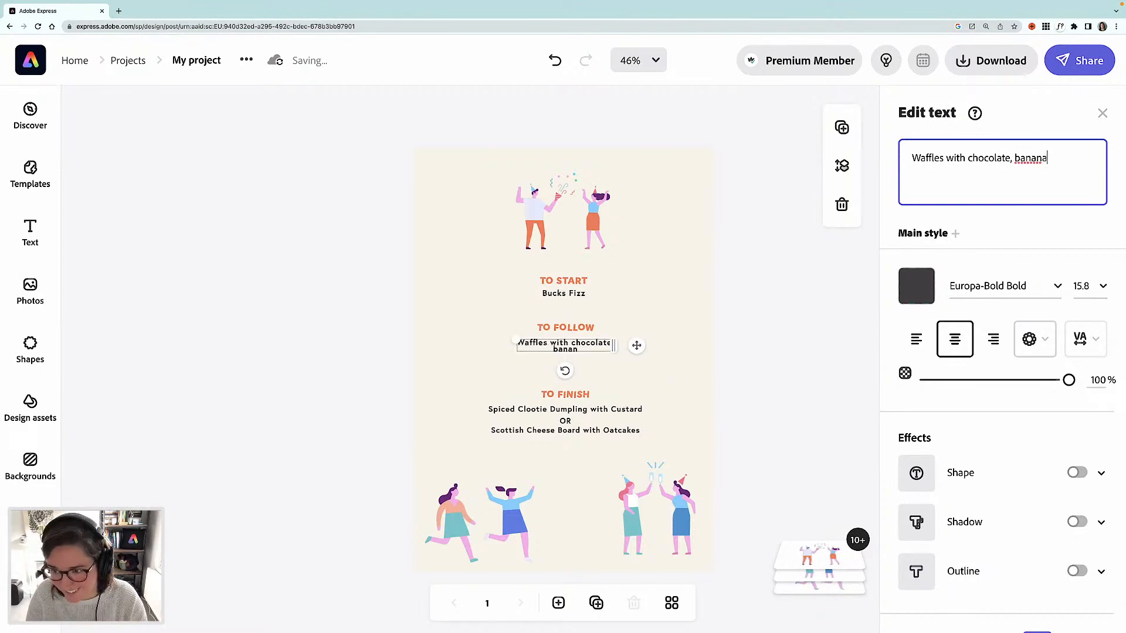
{"action": "key", "text": "BackSpace"}
{"action": "key", "text": "BackSpace"}
{"action": "type", "text": "an"}
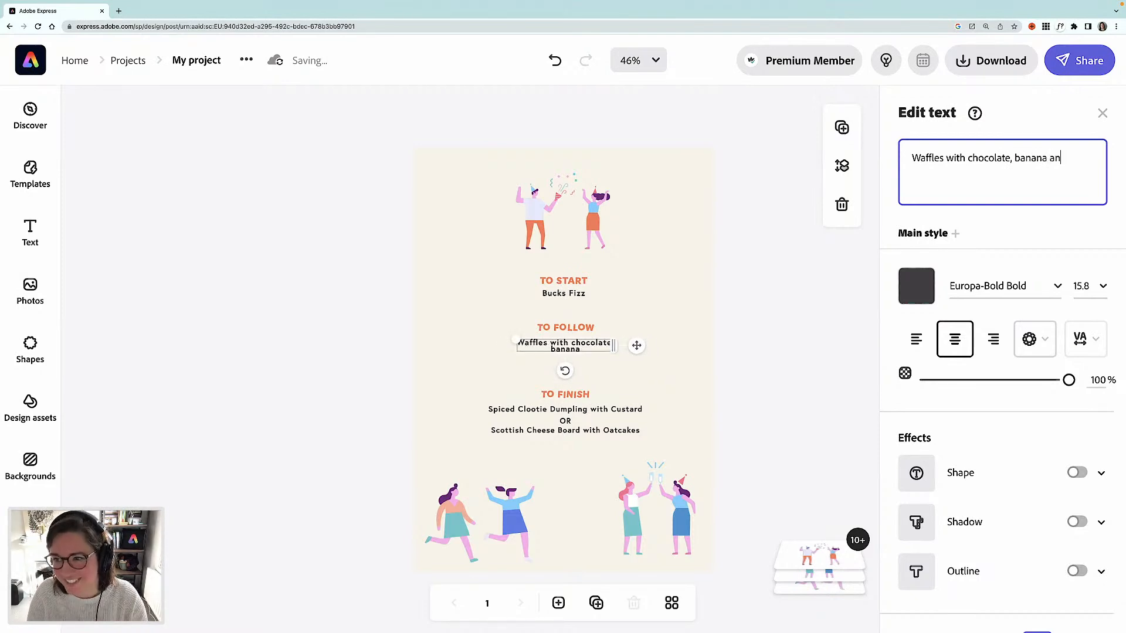
{"action": "type", "text": "d hazel"}
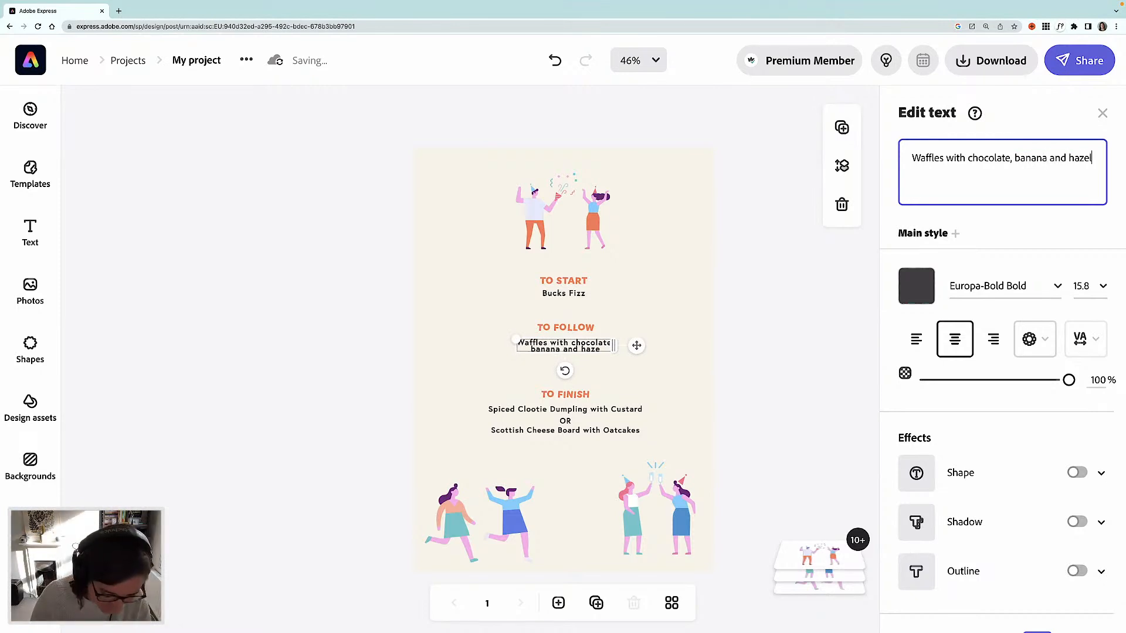
{"action": "type", "text": "nuts"}
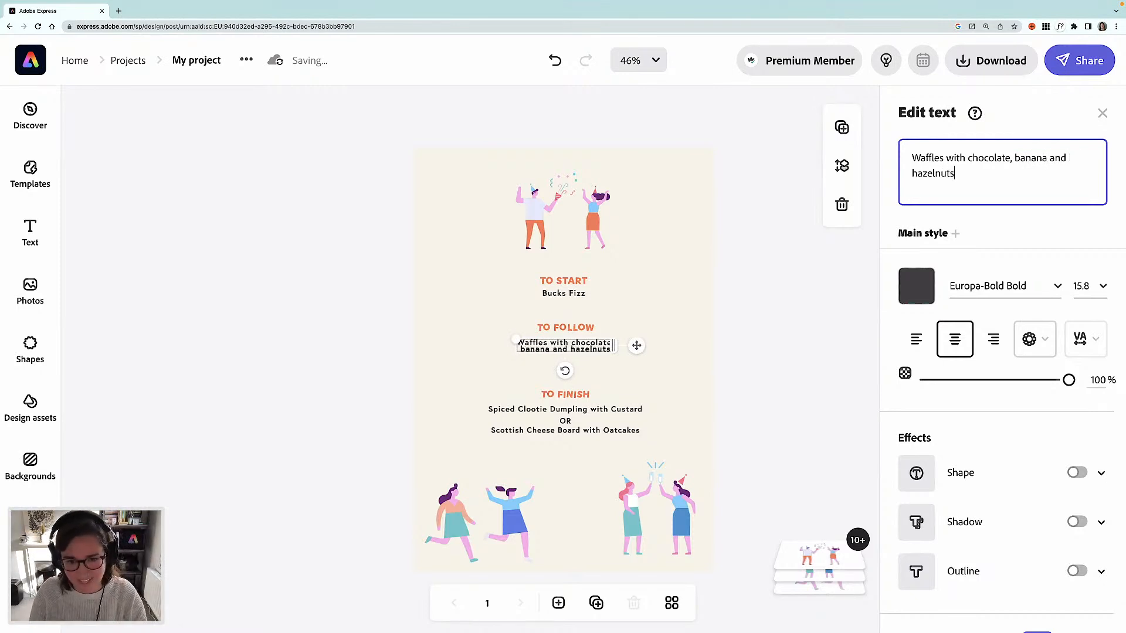
- Set the main course dish text's line spacing to 66
{"action": "left_click", "coordinate": [1083, 340]}
{"action": "left_click_drag", "start_coordinate": [923, 391], "coordinate": [1006, 390]}
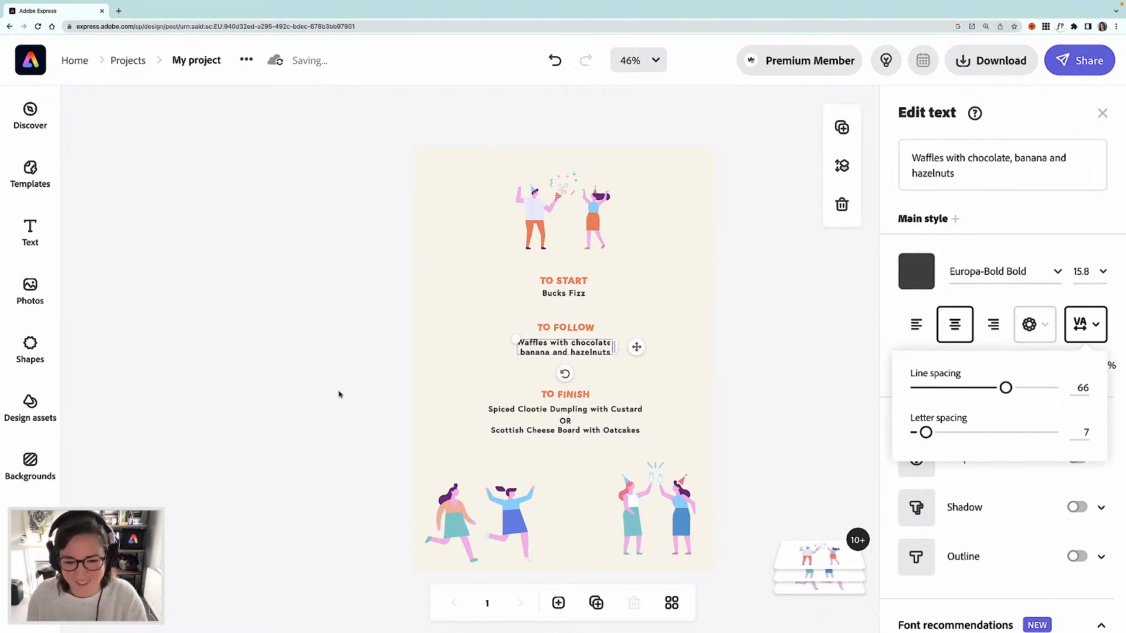
{"action": "left_click", "coordinate": [546, 422]}
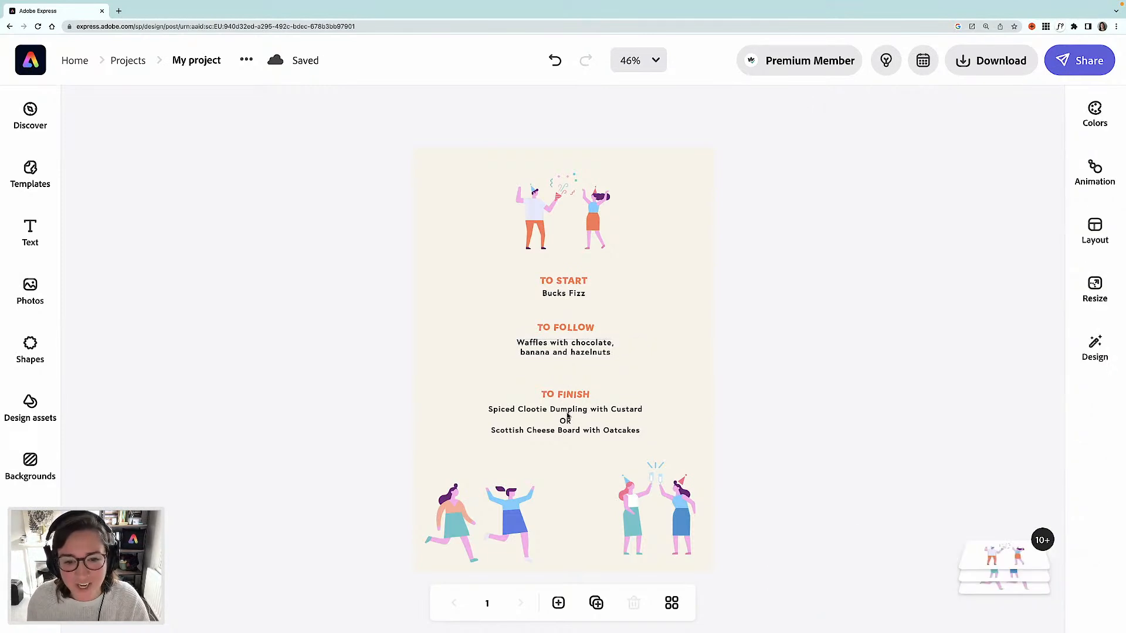
- Replace the first dessert option text with Espresso Martini
{"action": "left_click", "coordinate": [568, 412]}
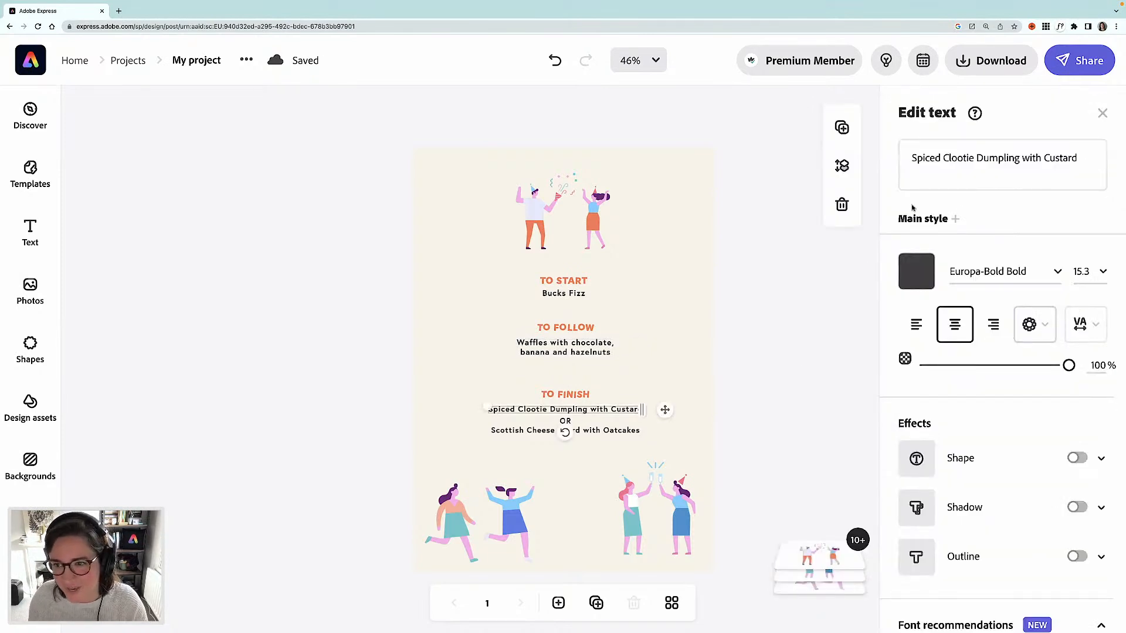
{"action": "triple_click", "coordinate": [950, 157]}
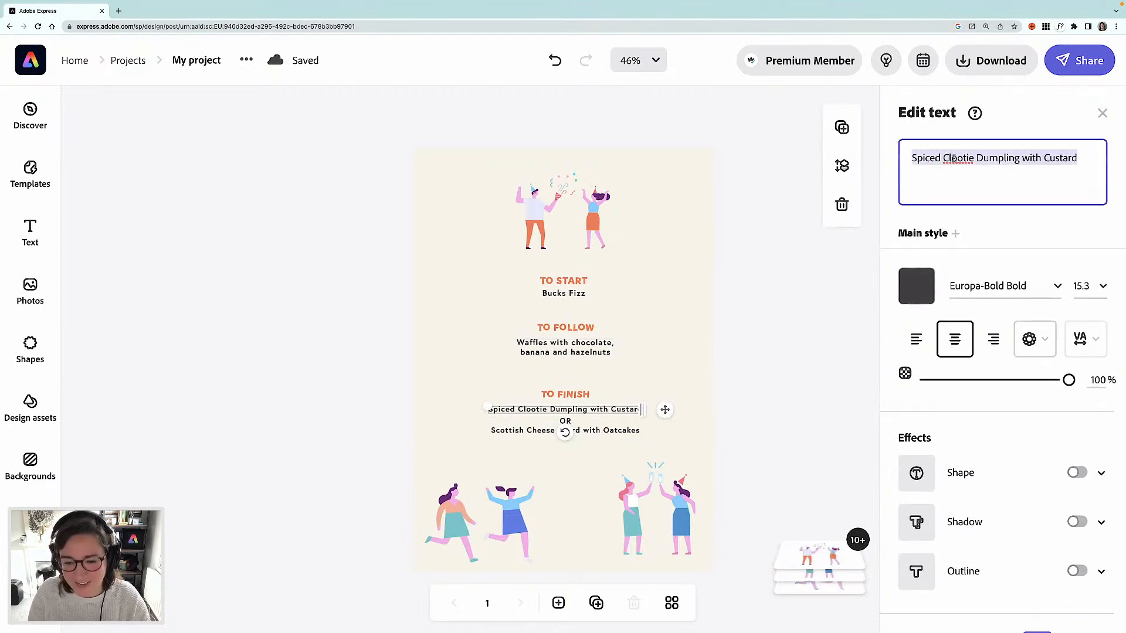
{"action": "type", "text": "E"}
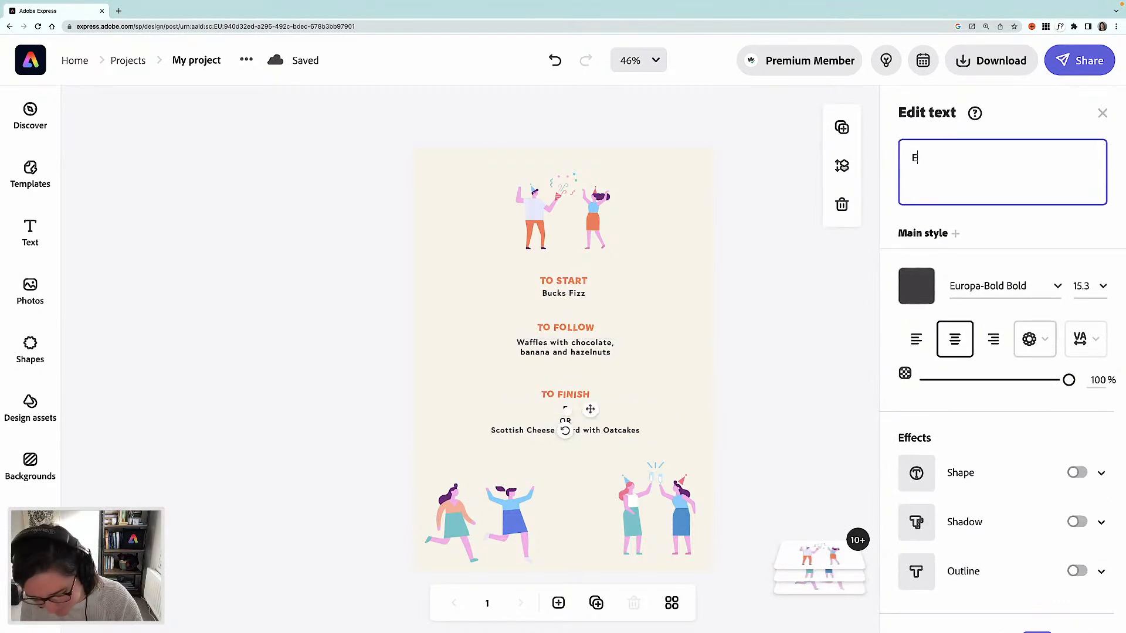
{"action": "type", "text": "spresso Martini"}
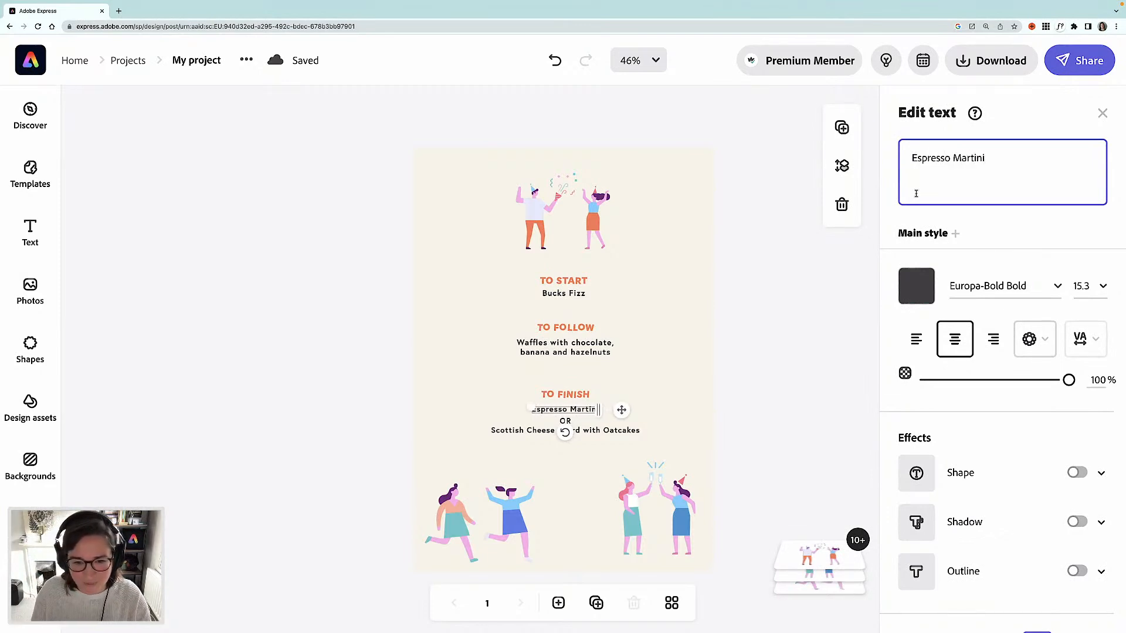
- Replace the second dessert option text with Strawberry Daqurie
{"action": "left_click", "coordinate": [512, 433]}
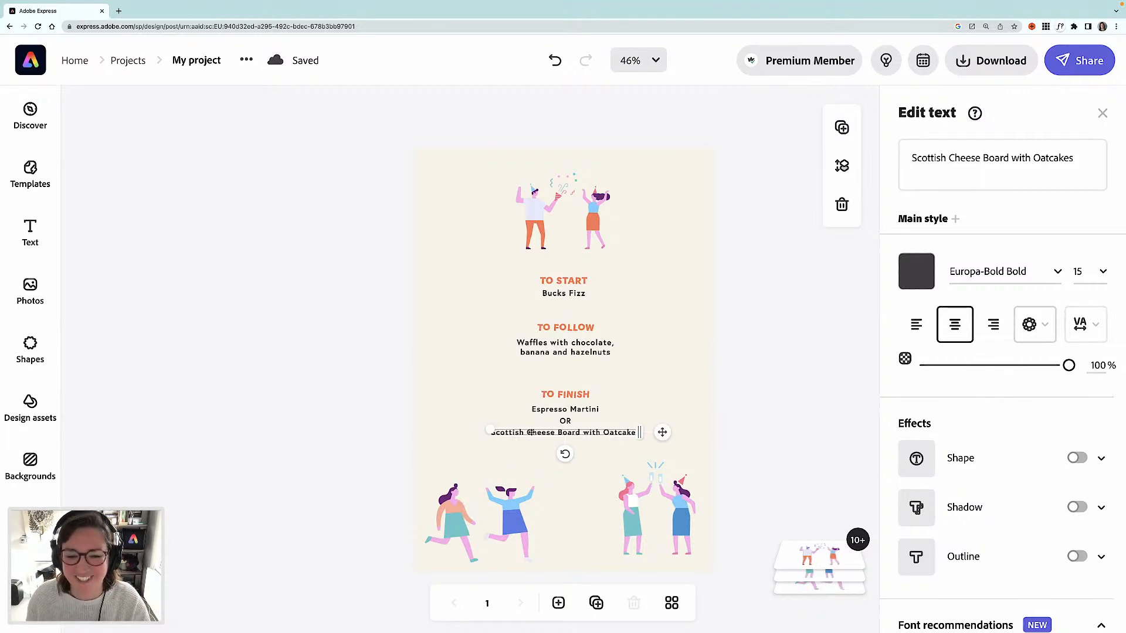
{"action": "triple_click", "coordinate": [940, 157]}
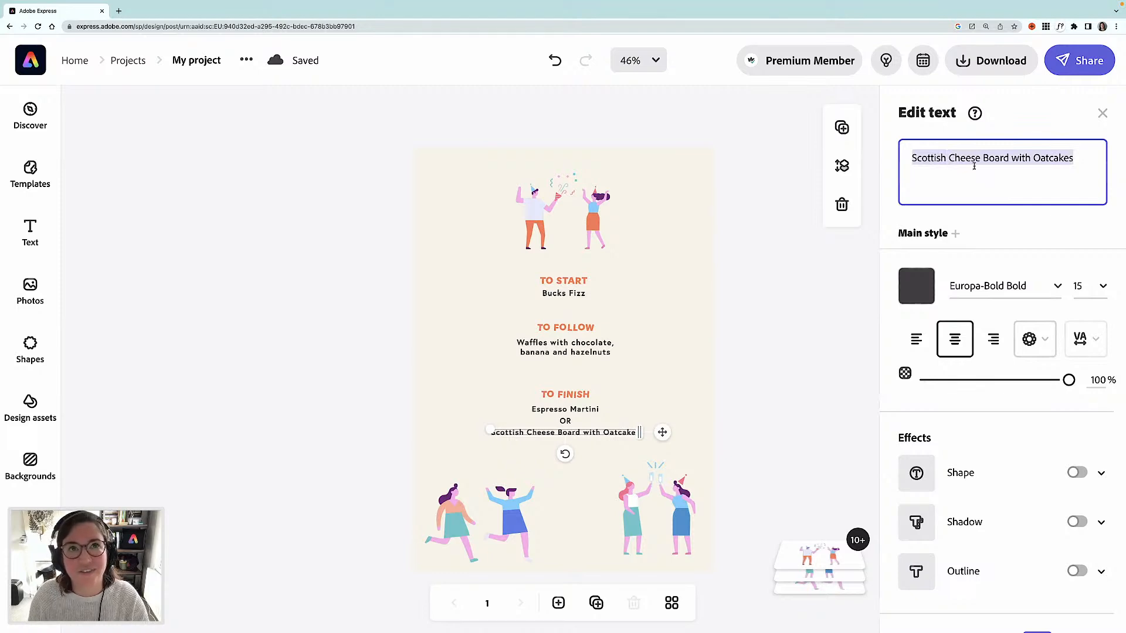
{"action": "type", "text": "S"}
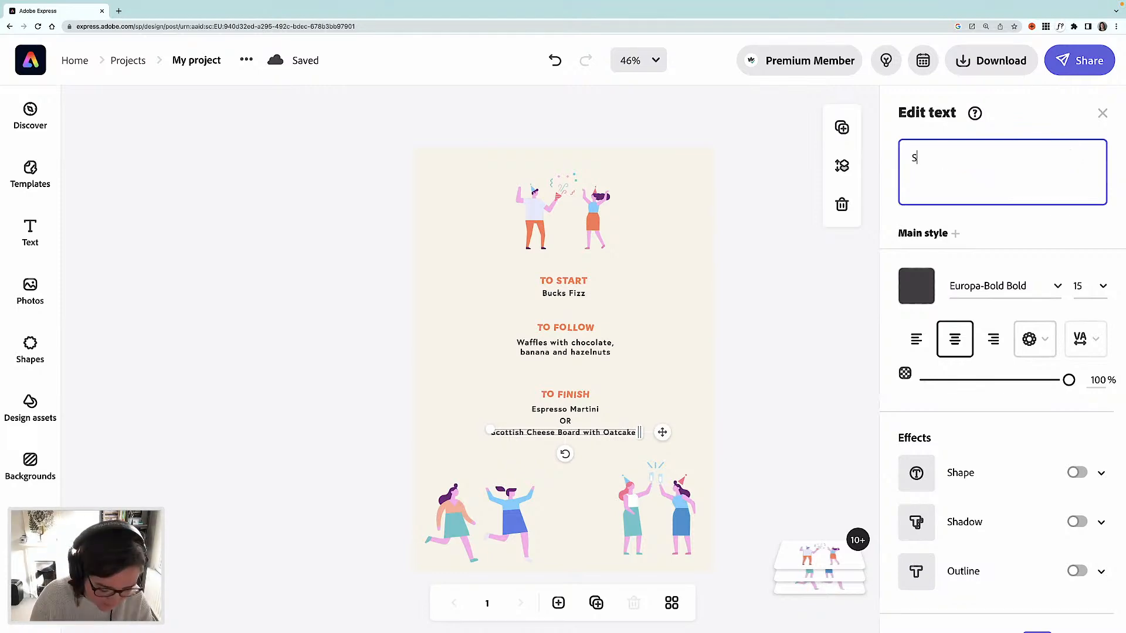
{"action": "type", "text": "trawberry Da"}
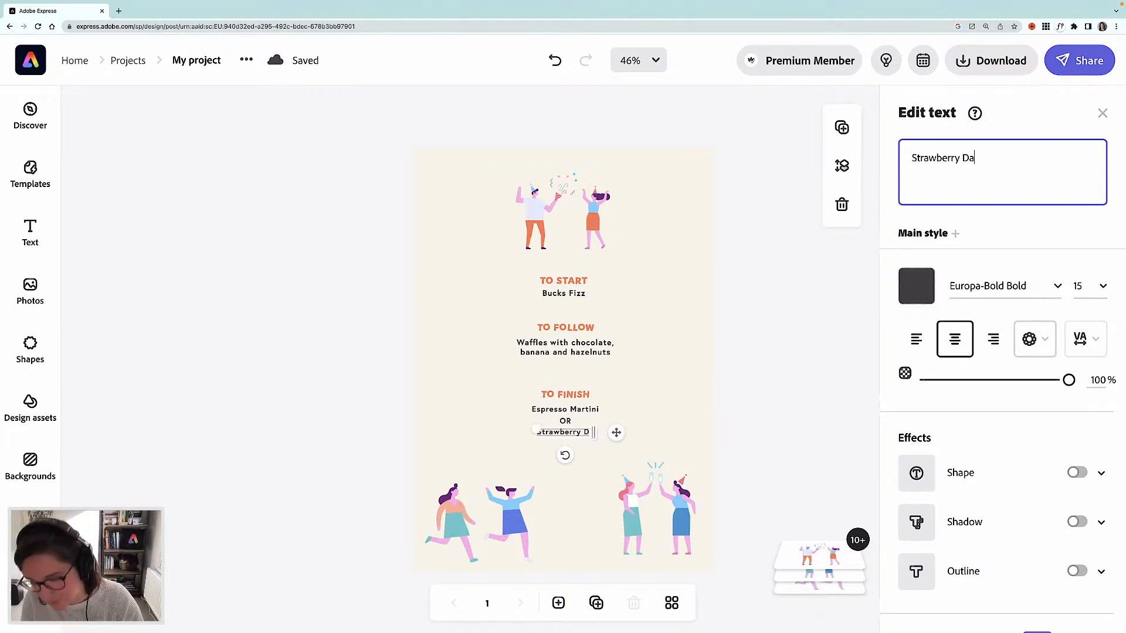
{"action": "type", "text": "qu"}
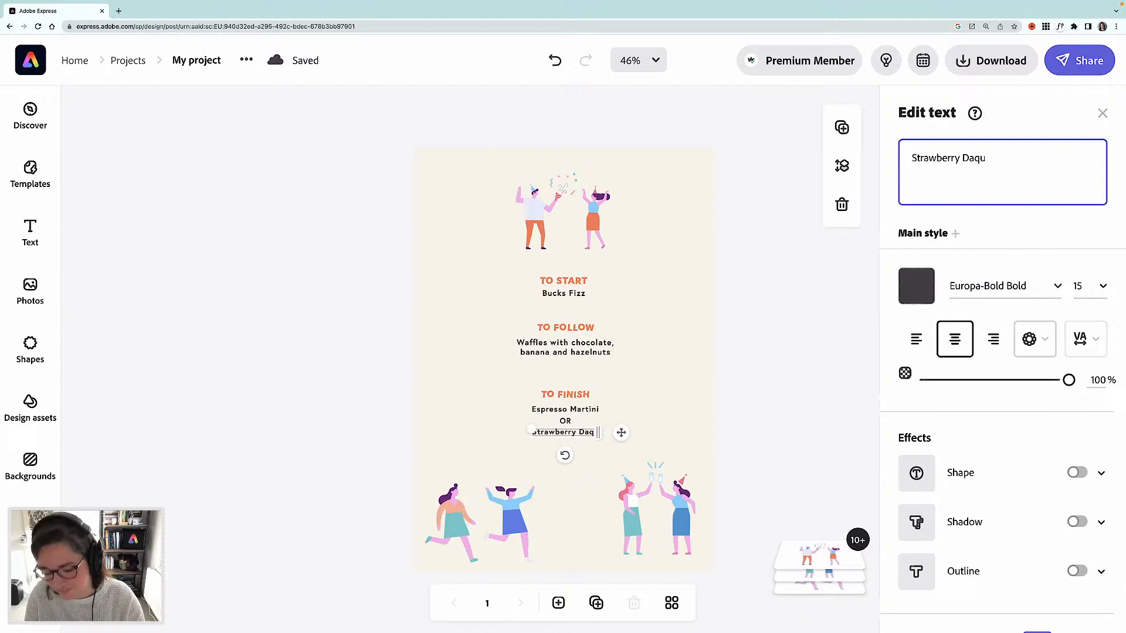
{"action": "type", "text": "ier"}
{"action": "key", "text": "BackSpace"}
{"action": "key", "text": "BackSpace"}
{"action": "key", "text": "BackSpace"}
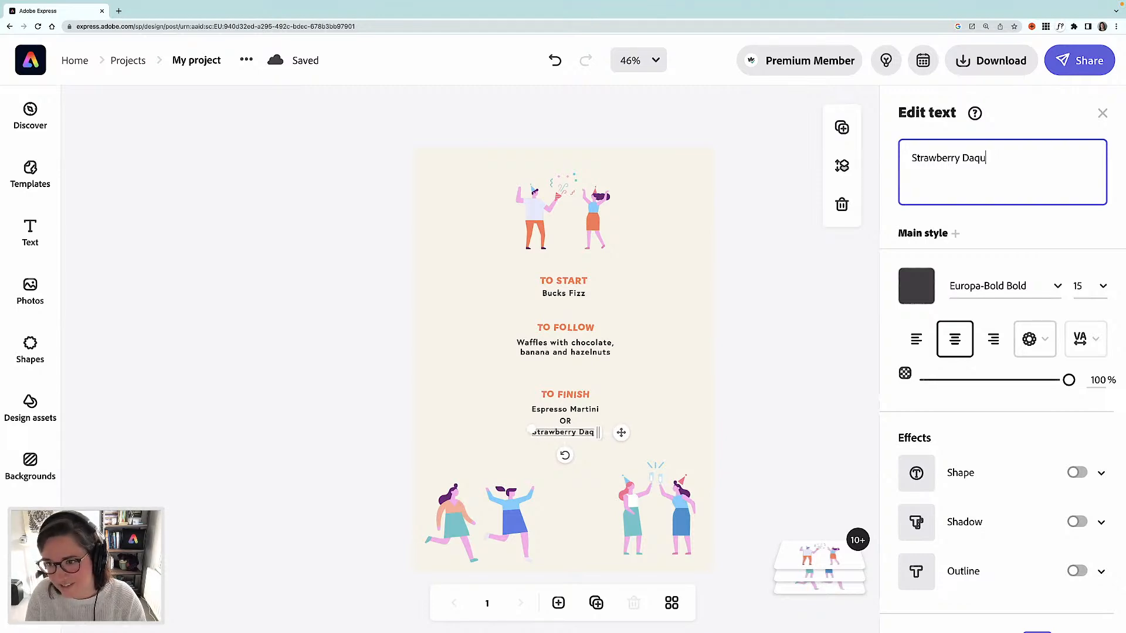
{"action": "type", "text": "rie"}
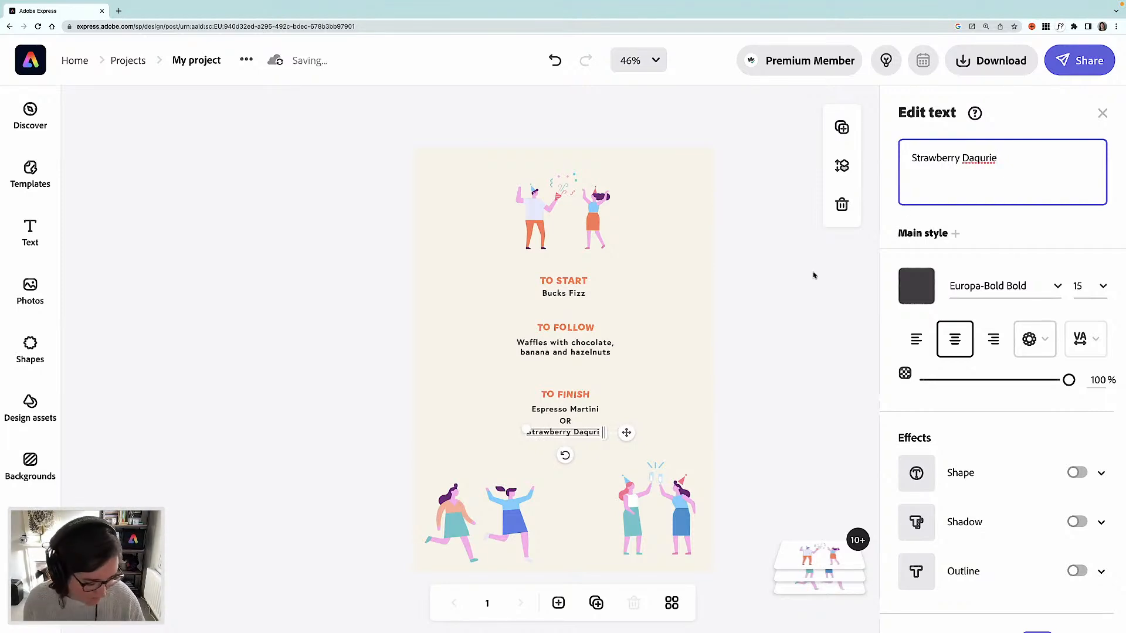
{"action": "left_click", "coordinate": [793, 287]}
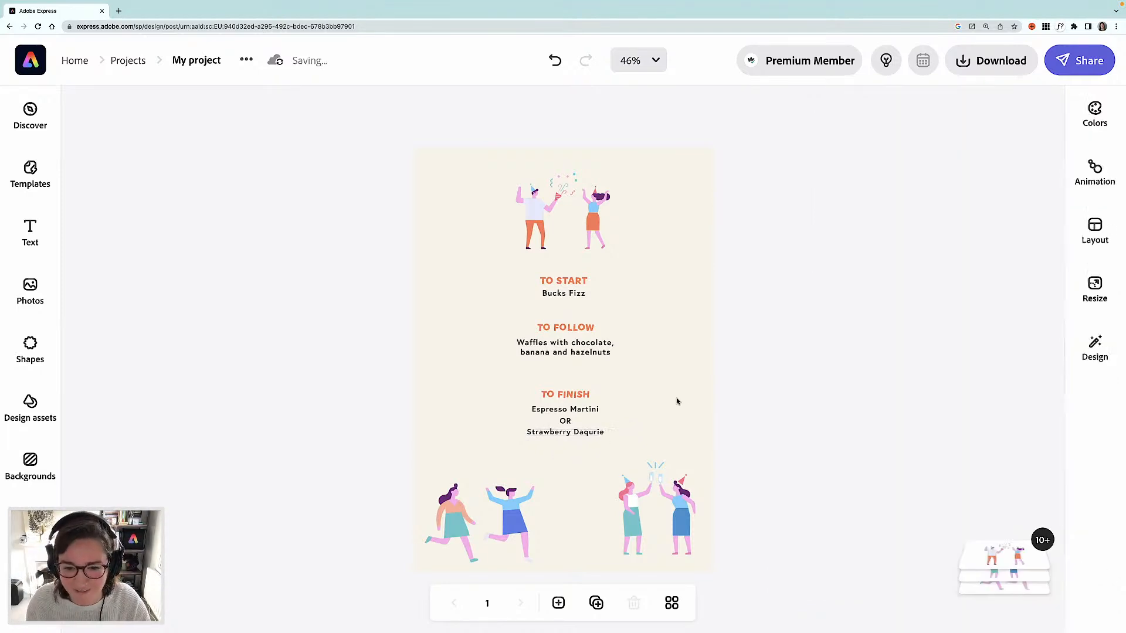
{"action": "left_click", "coordinate": [520, 509]}
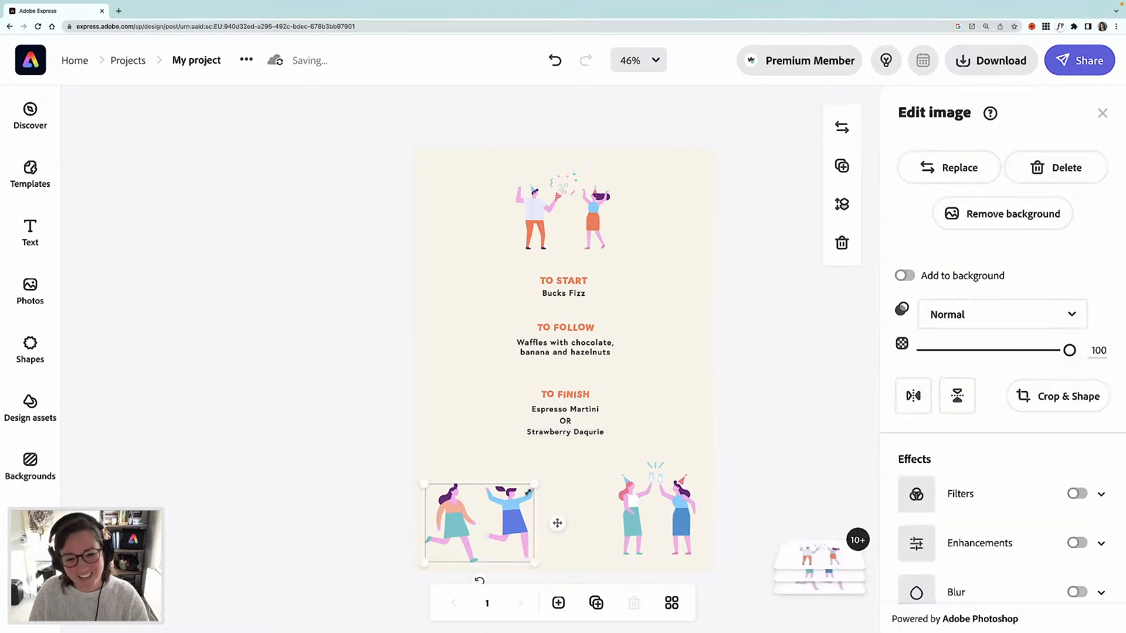
{"action": "left_click_drag", "start_coordinate": [534, 484], "coordinate": [507, 498]}
{"action": "key", "text": "super+z"}
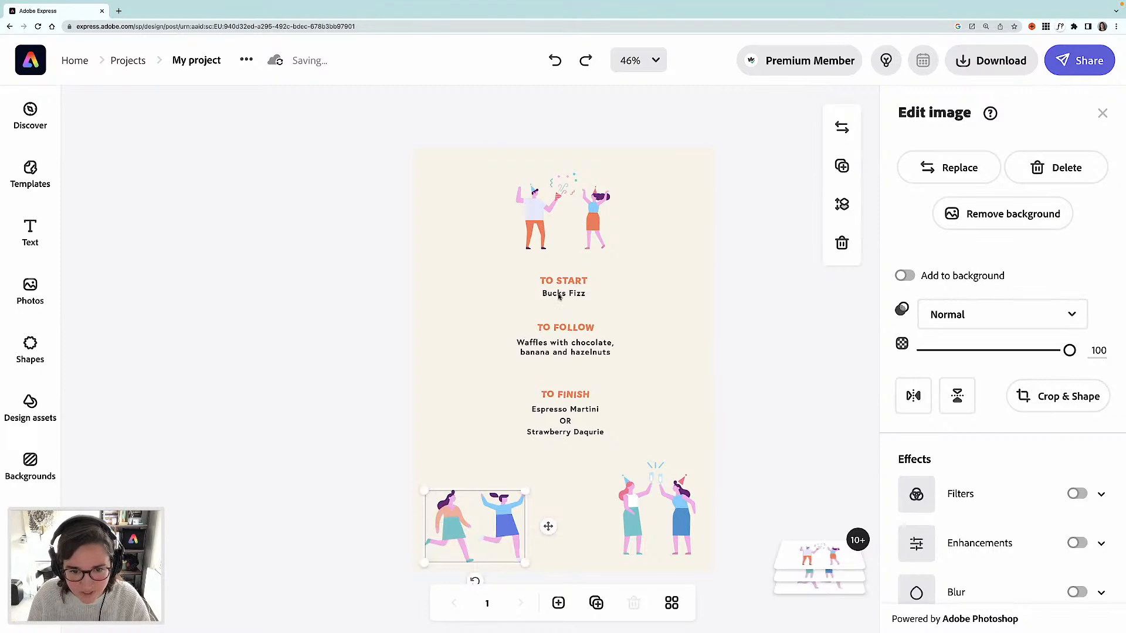
- Recolour the Bucks Fizz dish text purple (6F2777) by sampling the colour from the top illustration
{"action": "left_click", "coordinate": [558, 295]}
{"action": "left_click", "coordinate": [915, 273]}
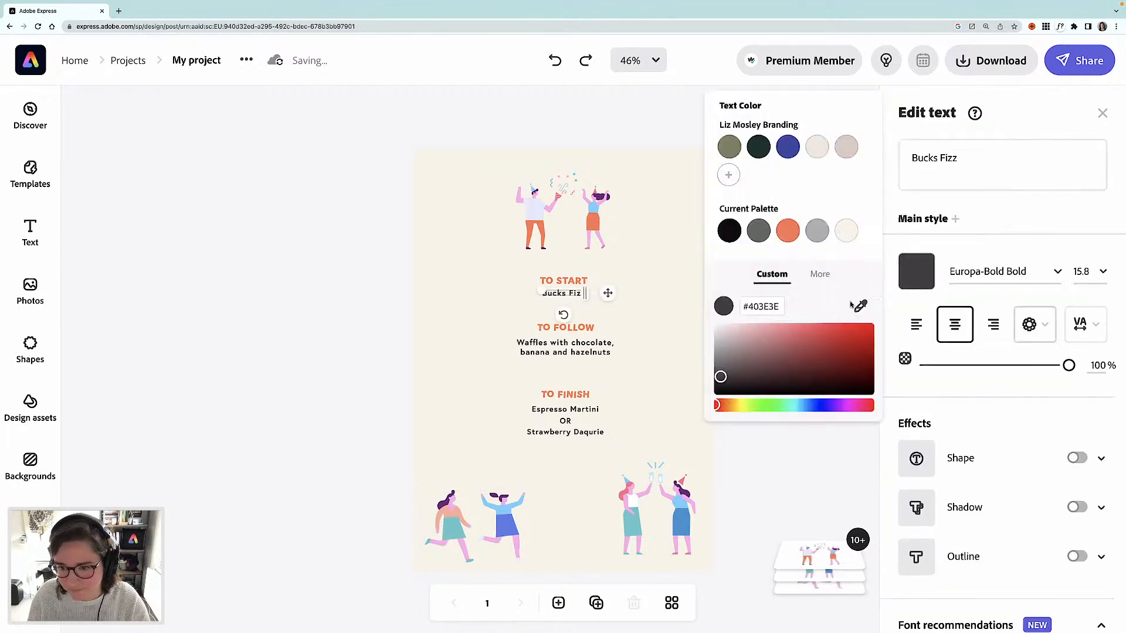
{"action": "left_click", "coordinate": [861, 305]}
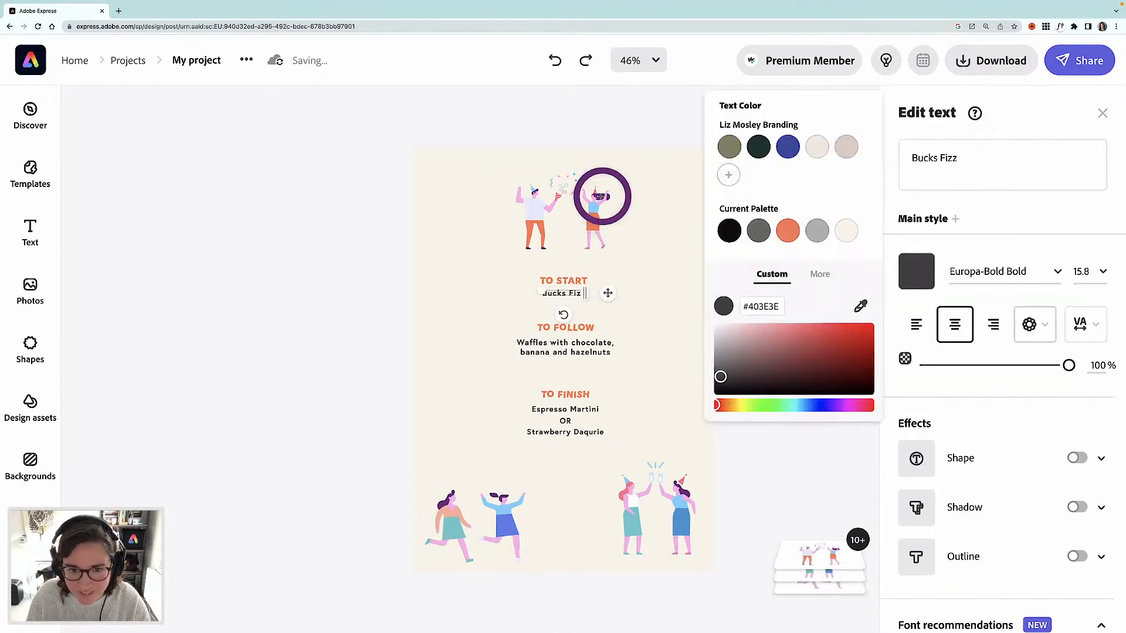
{"action": "left_click", "coordinate": [600, 197]}
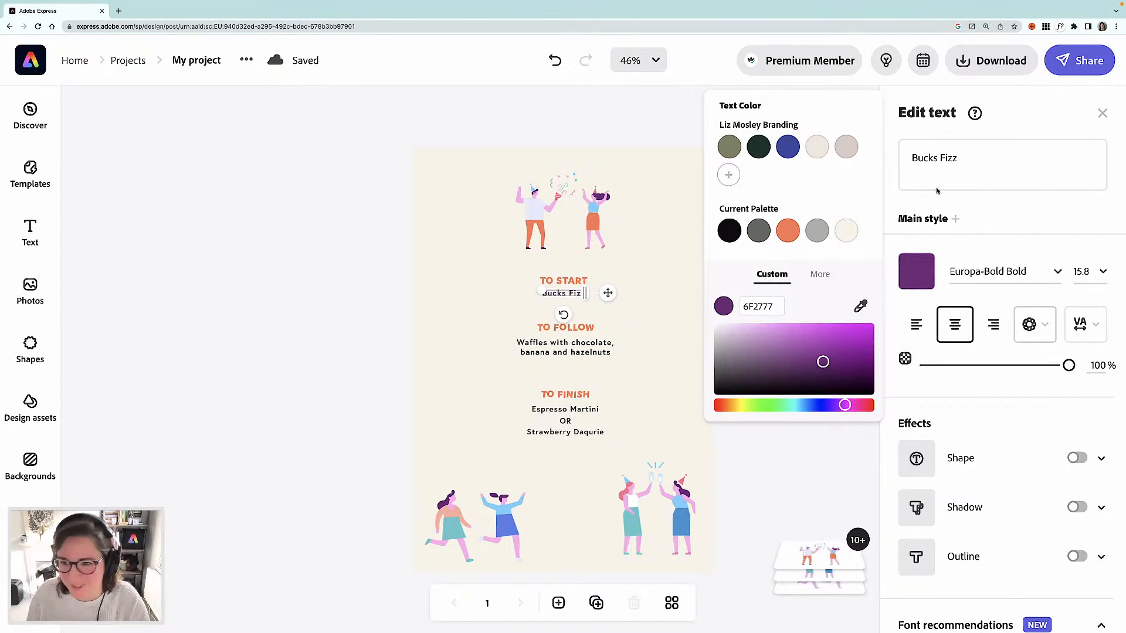
{"action": "left_click", "coordinate": [353, 418]}
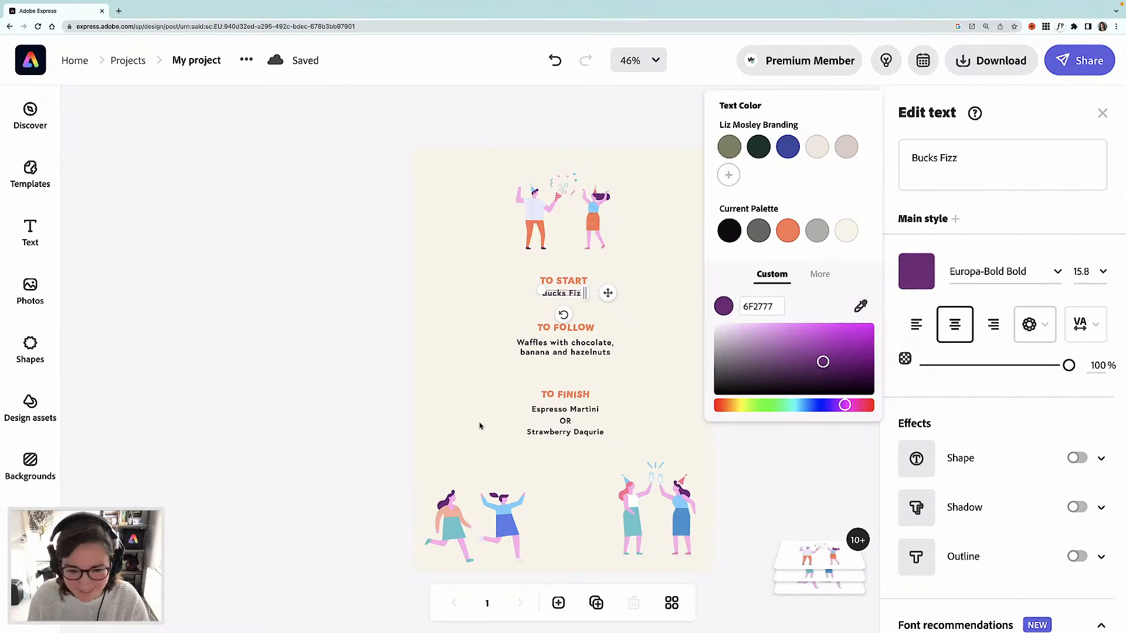
- Correct the second dessert option text to Strawberry Daquiri
{"action": "left_click", "coordinate": [574, 433]}
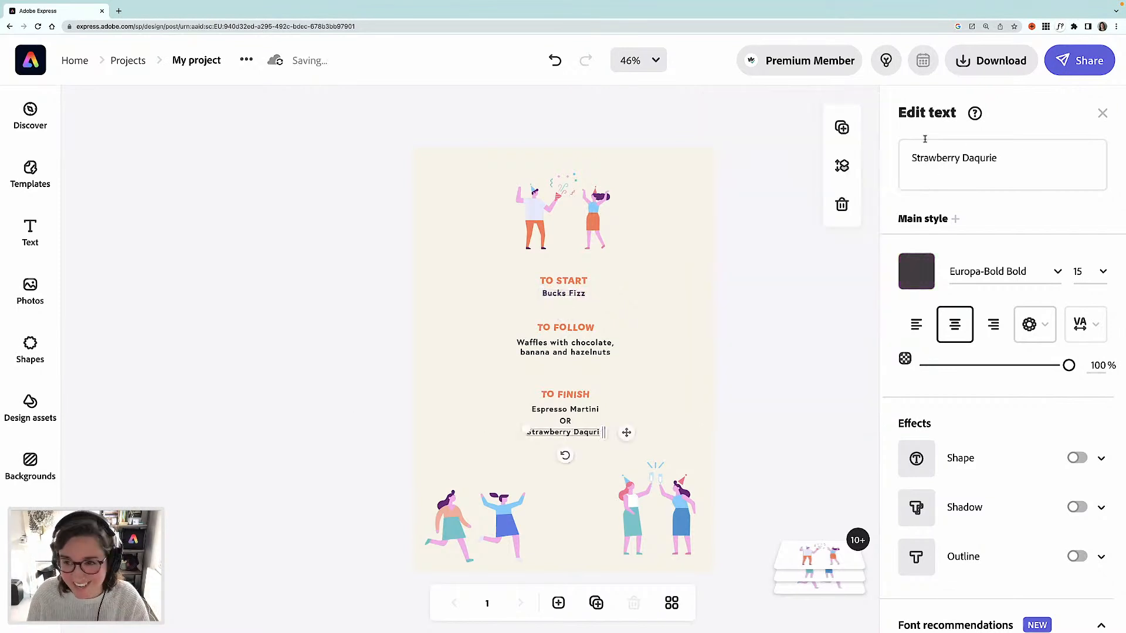
{"action": "left_click", "coordinate": [986, 157]}
{"action": "type", "text": "i"}
{"action": "key", "text": "Right"}
{"action": "key", "text": "Right"}
{"action": "key", "text": "Right"}
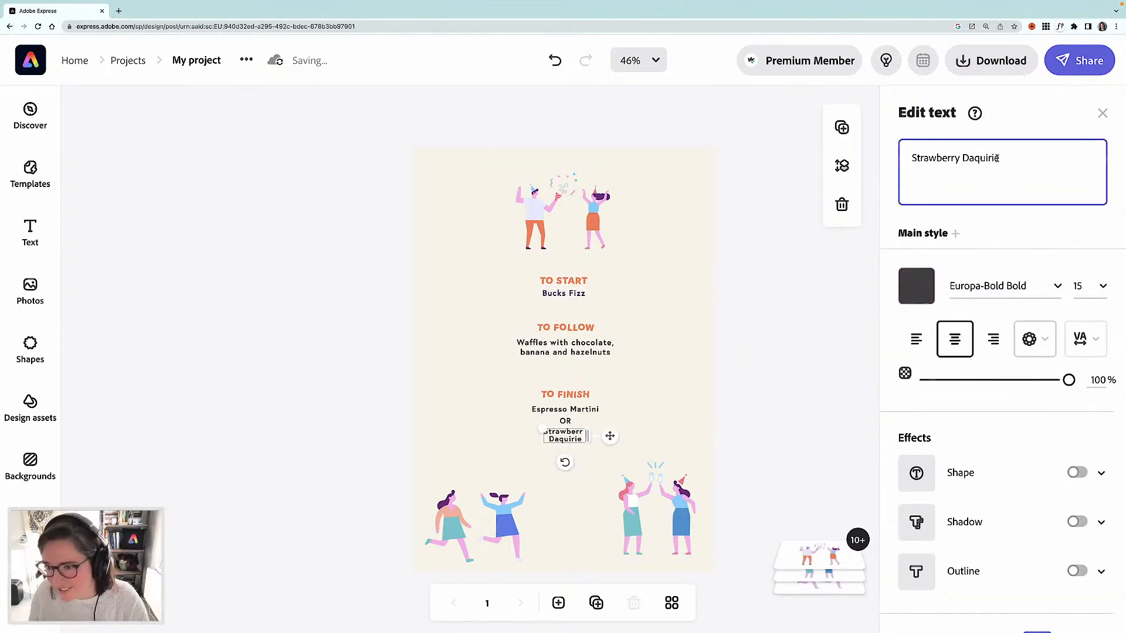
{"action": "key", "text": "BackSpace"}
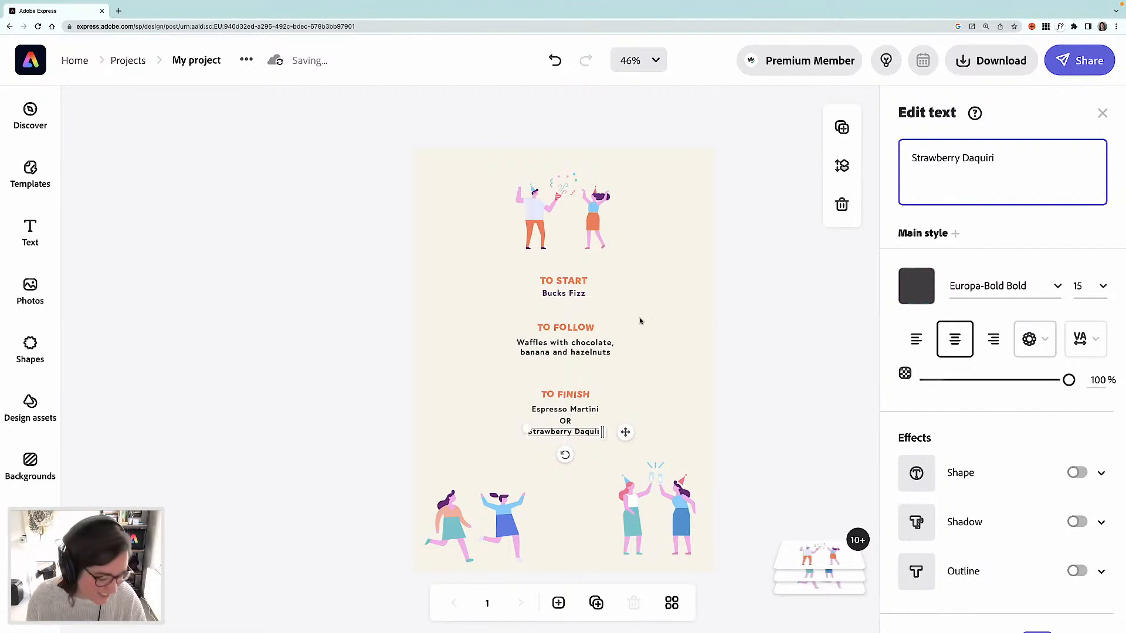
{"action": "left_click", "coordinate": [613, 336]}
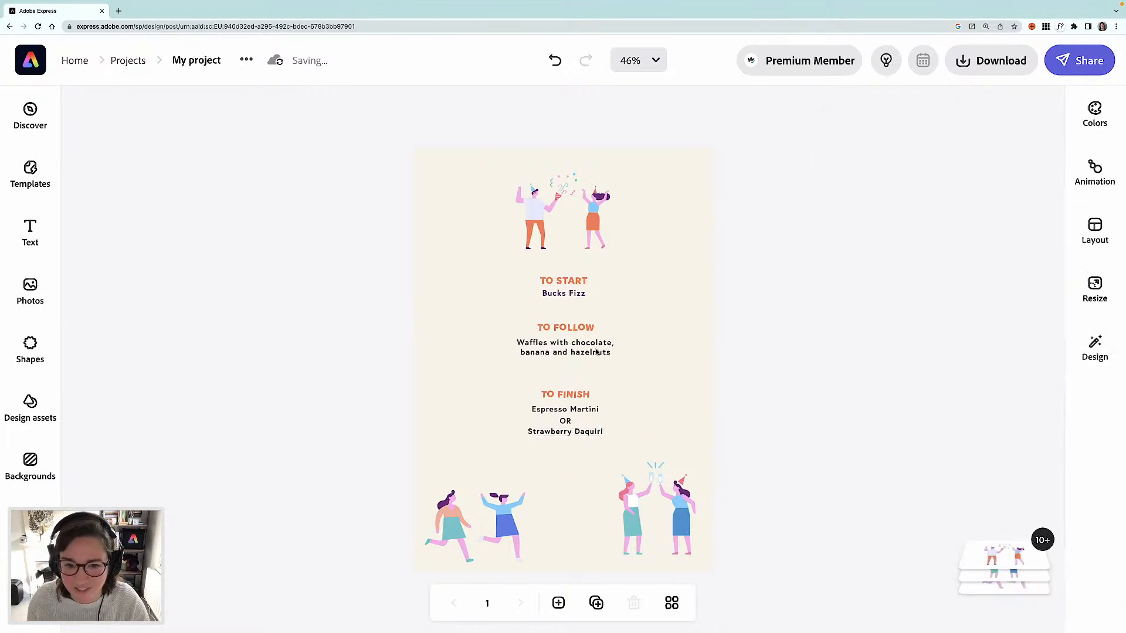
- Recolour the waffles main course text purple from the current palette
{"action": "left_click", "coordinate": [597, 352]}
{"action": "left_click", "coordinate": [917, 266]}
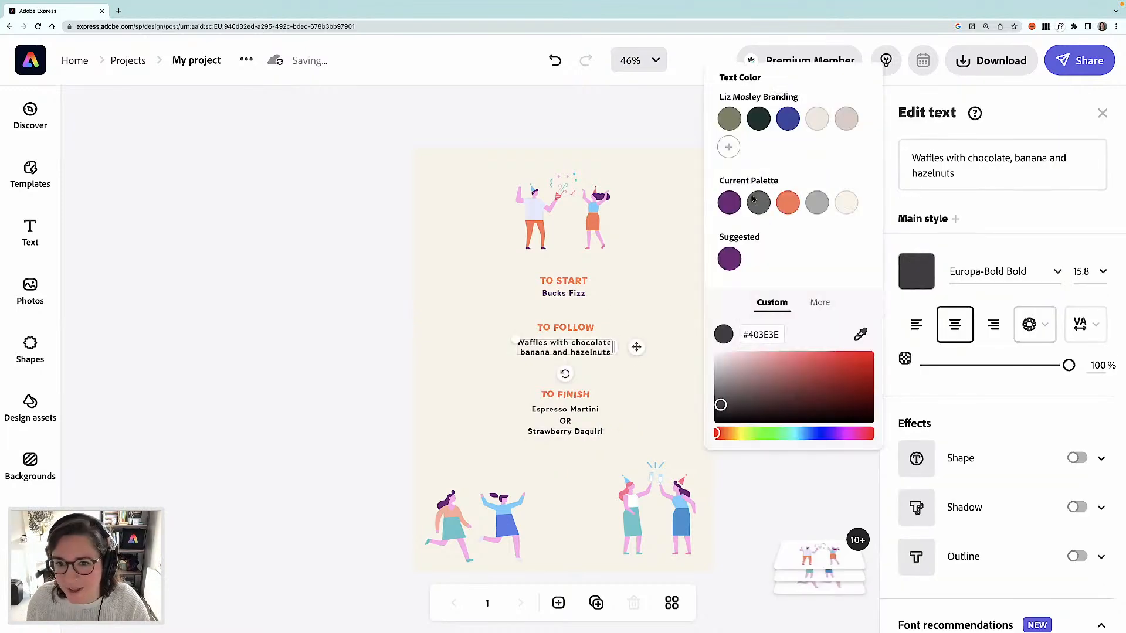
{"action": "left_click", "coordinate": [737, 202]}
{"action": "left_click", "coordinate": [582, 411]}
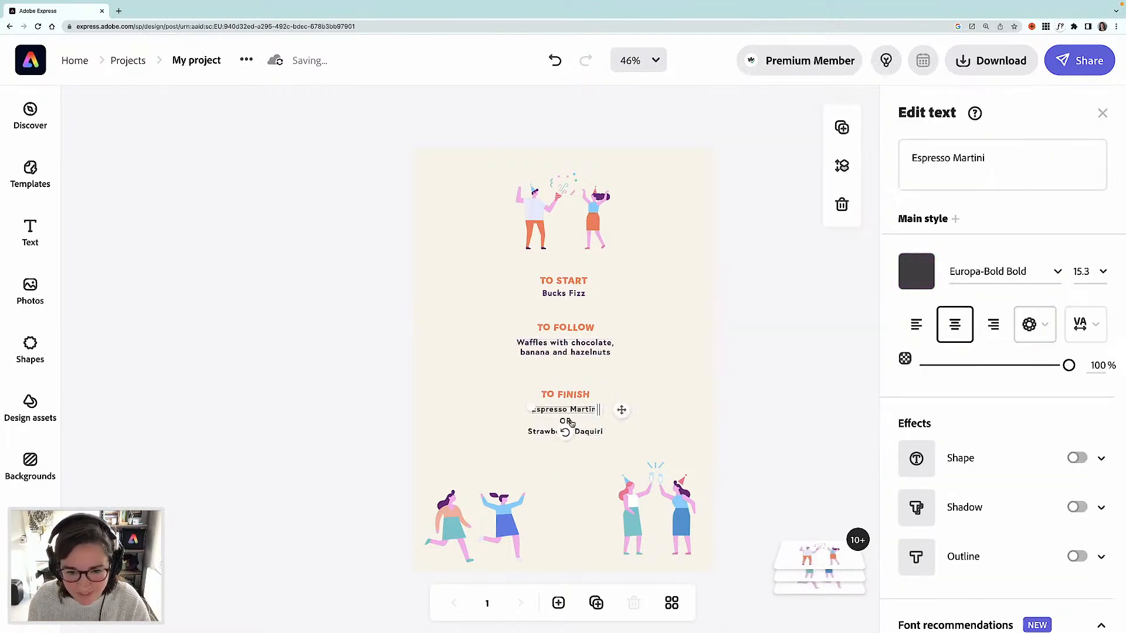
{"action": "left_click", "coordinate": [565, 421], "text": "shift"}
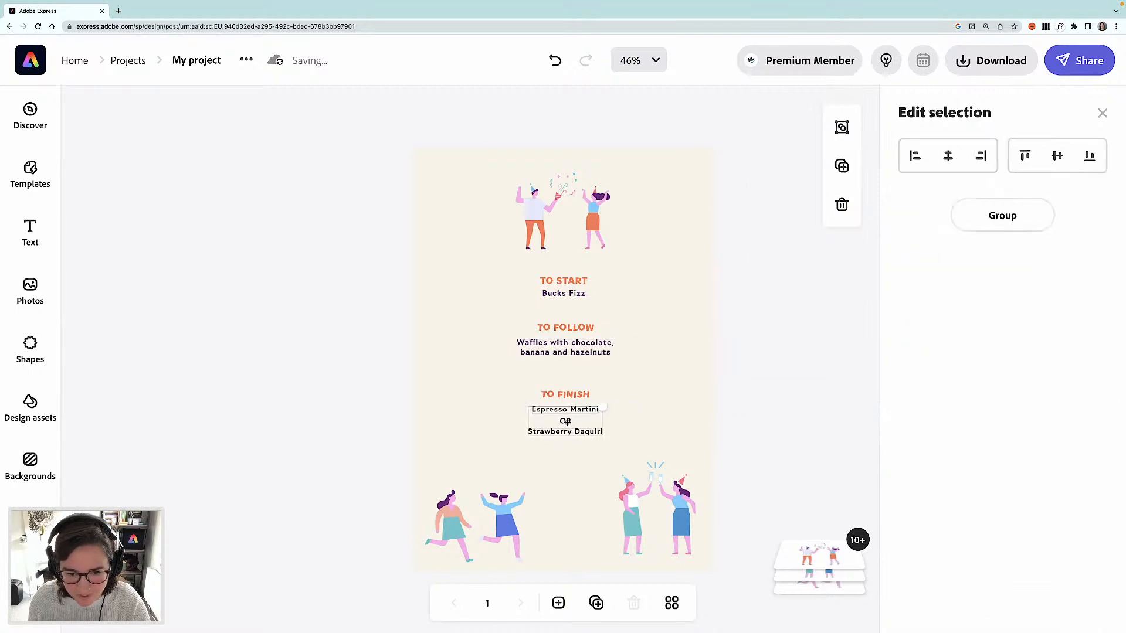
{"action": "left_click", "coordinate": [429, 384]}
- Recolour the Espresso Martini text purple (6F2777) using the suggested colour
{"action": "left_click", "coordinate": [555, 410]}
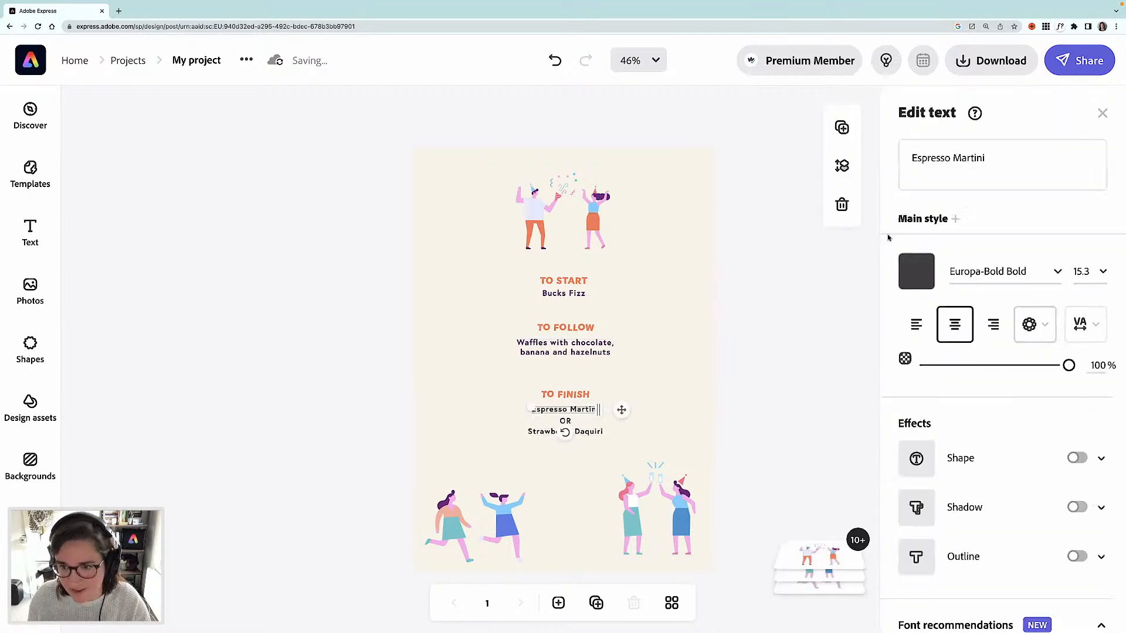
{"action": "left_click", "coordinate": [916, 271]}
{"action": "left_click", "coordinate": [729, 260]}
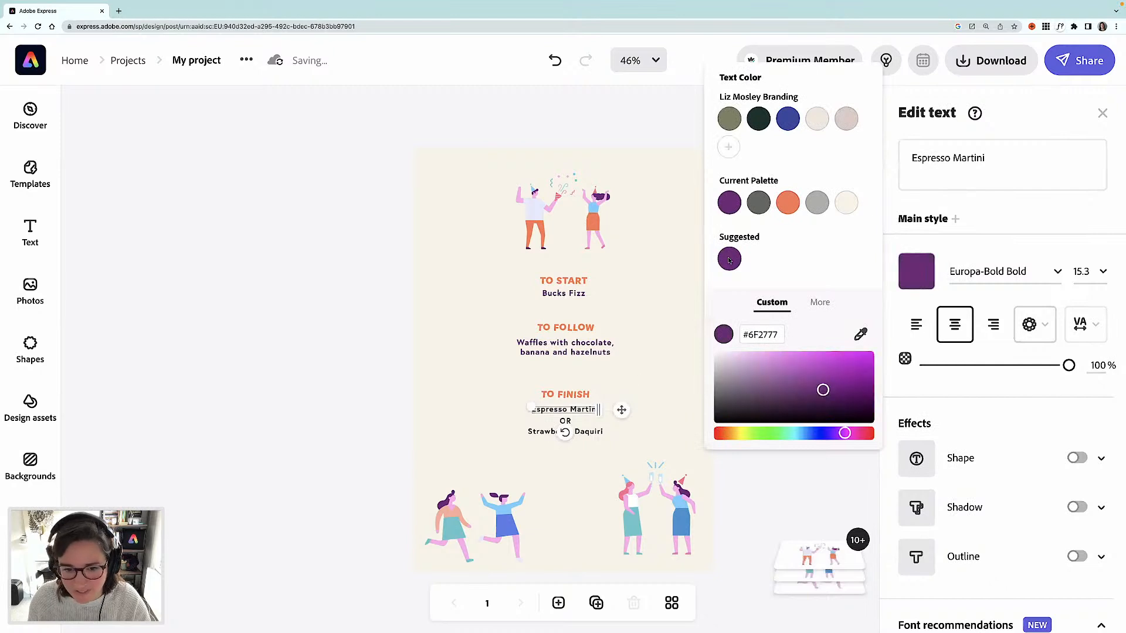
{"action": "left_click", "coordinate": [370, 387]}
- Recolour the Strawberry Daquiri text purple using the suggested colour
{"action": "left_click", "coordinate": [588, 432]}
{"action": "left_click", "coordinate": [916, 270]}
{"action": "left_click", "coordinate": [729, 260]}
{"action": "left_click", "coordinate": [356, 369]}
- Recolour the OR text light blue by sampling the shirt colour from the top illustration
{"action": "left_click", "coordinate": [569, 422]}
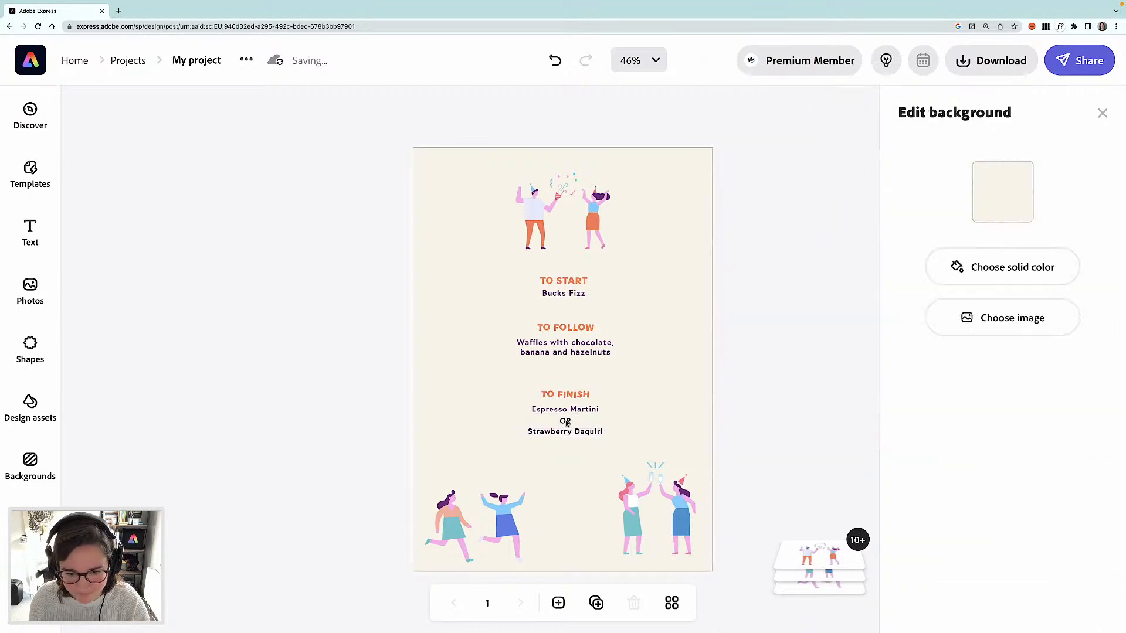
{"action": "left_click", "coordinate": [567, 423]}
{"action": "left_click", "coordinate": [916, 271]}
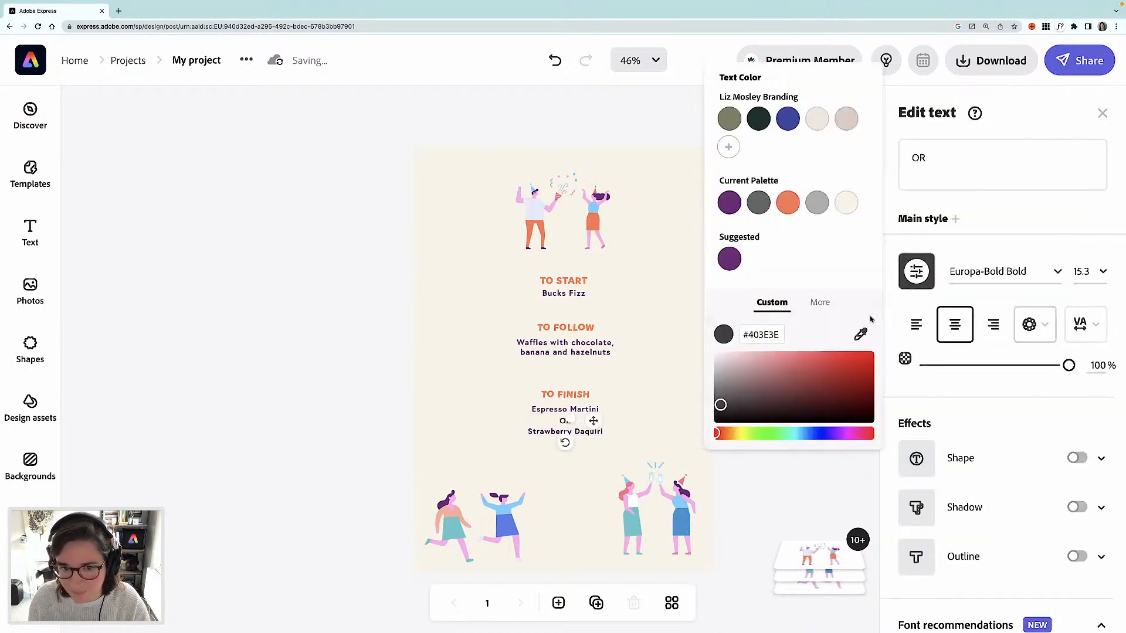
{"action": "left_click", "coordinate": [860, 334]}
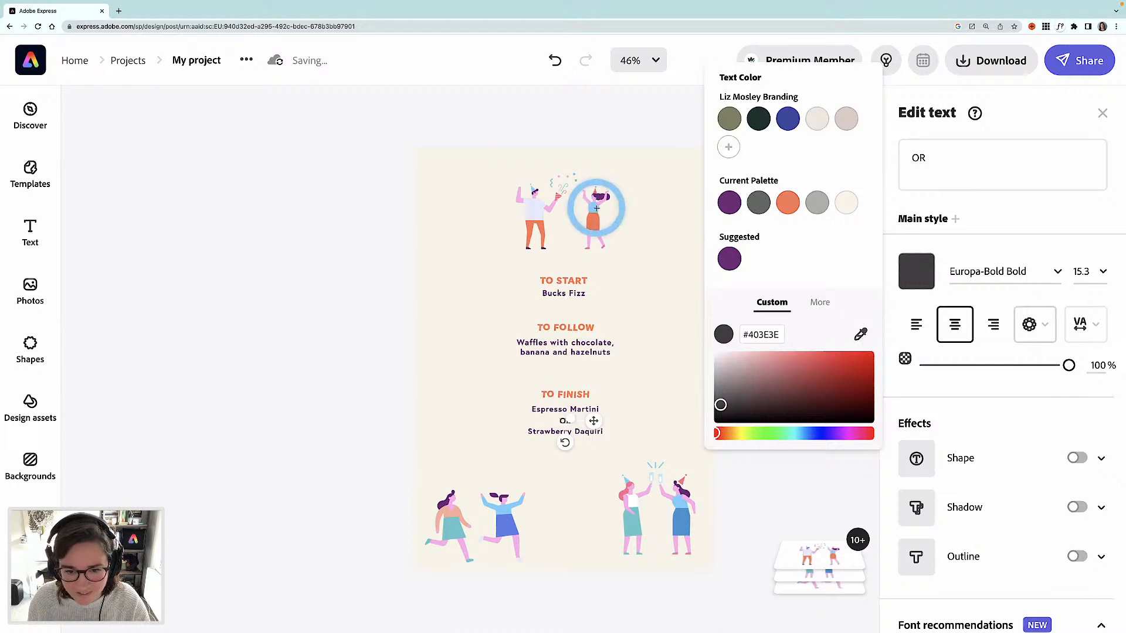
{"action": "left_click", "coordinate": [596, 209]}
{"action": "left_click", "coordinate": [425, 344]}
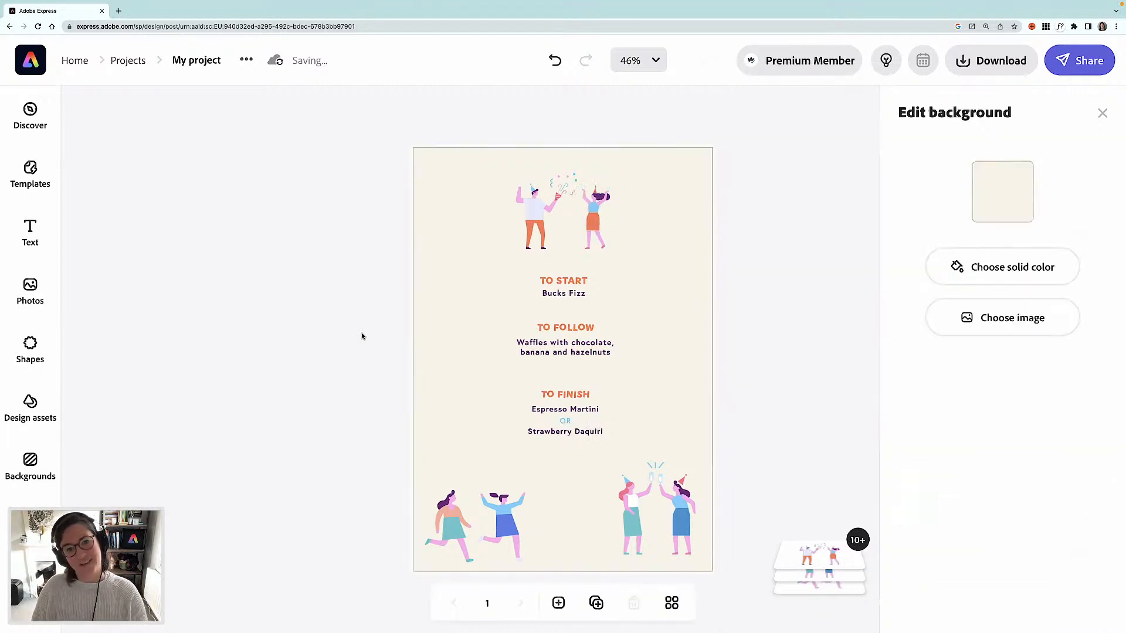
{"action": "left_click", "coordinate": [363, 337]}
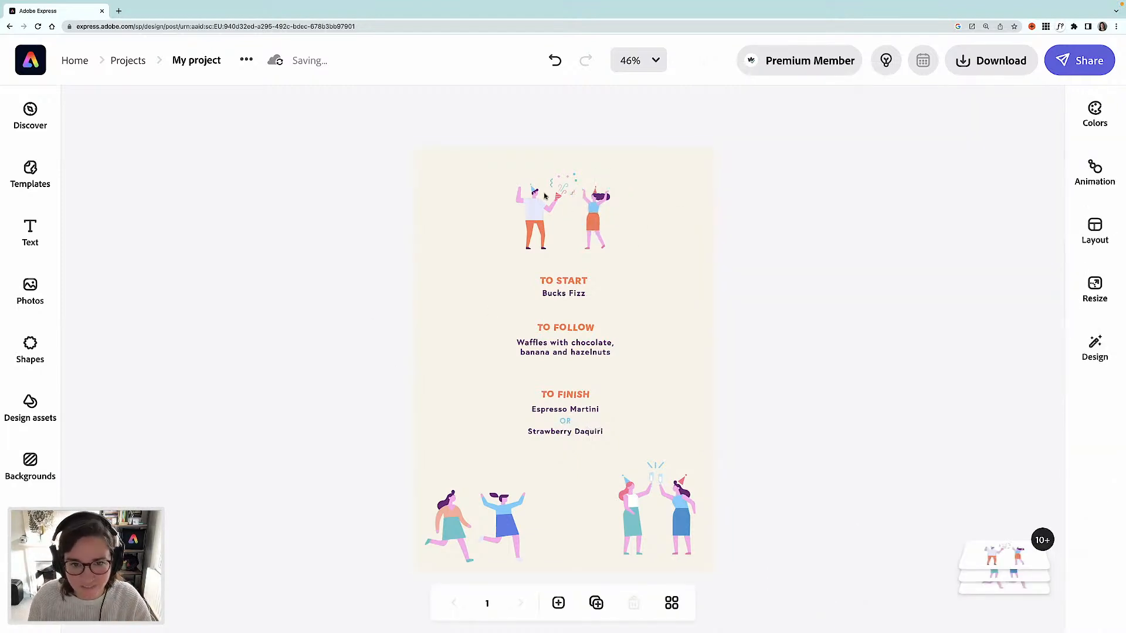
- Shrink the top illustration and move it beside the TO START section
{"action": "left_click", "coordinate": [529, 246]}
{"action": "left_click_drag", "start_coordinate": [530, 247], "coordinate": [509, 255]}
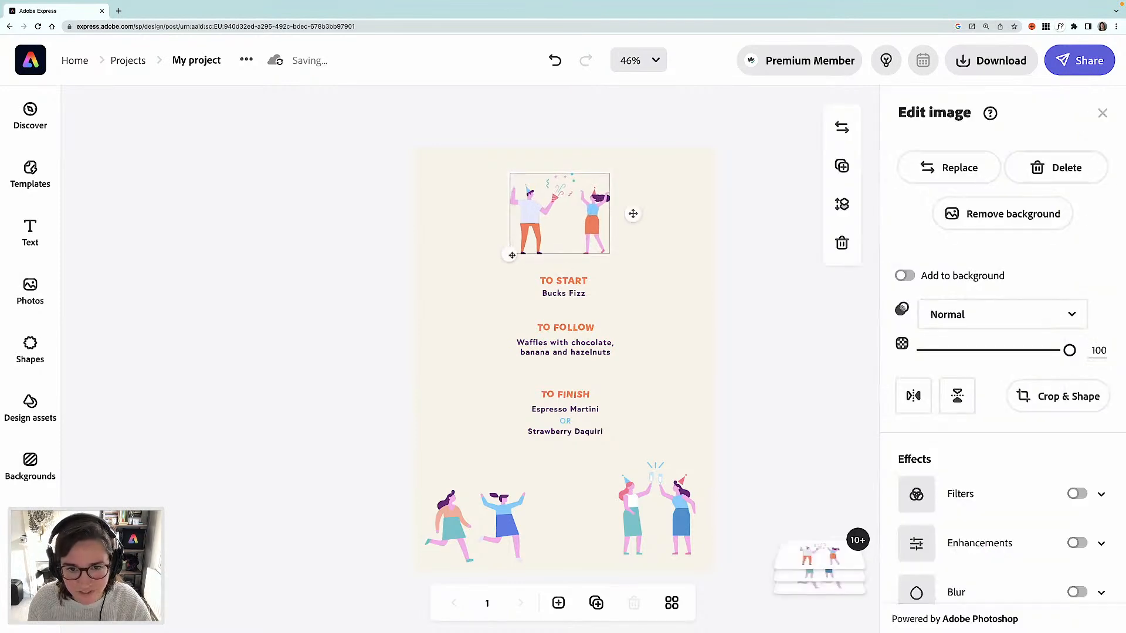
{"action": "left_click_drag", "start_coordinate": [637, 215], "coordinate": [685, 298]}
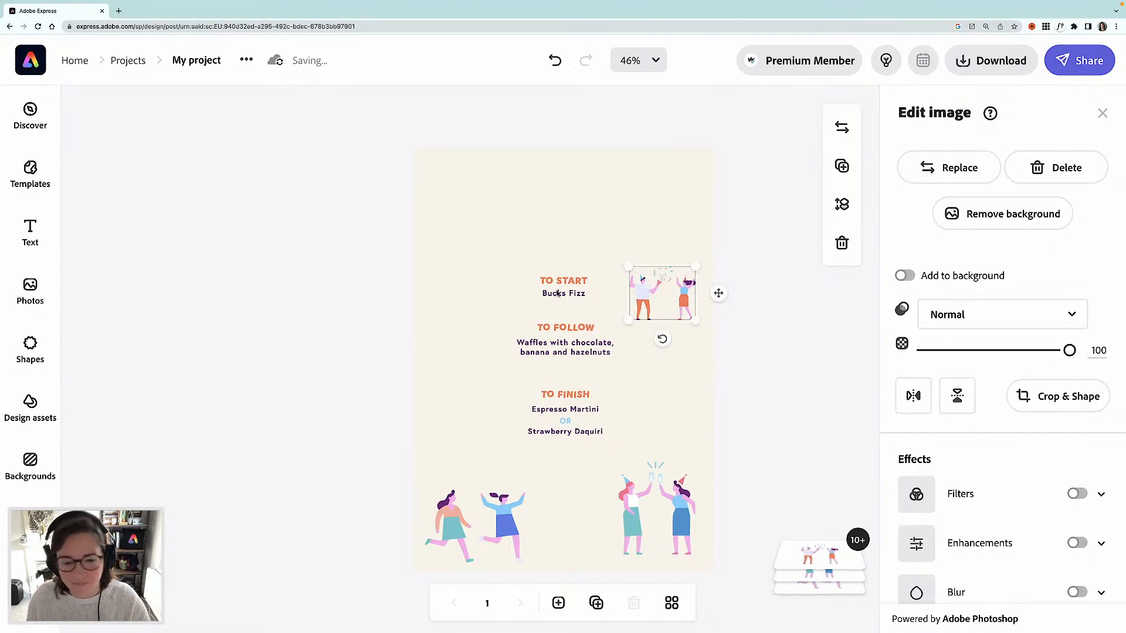
- Add a new text box reading GALENTINES BRUNCH MENU
{"action": "left_click", "coordinate": [23, 236]}
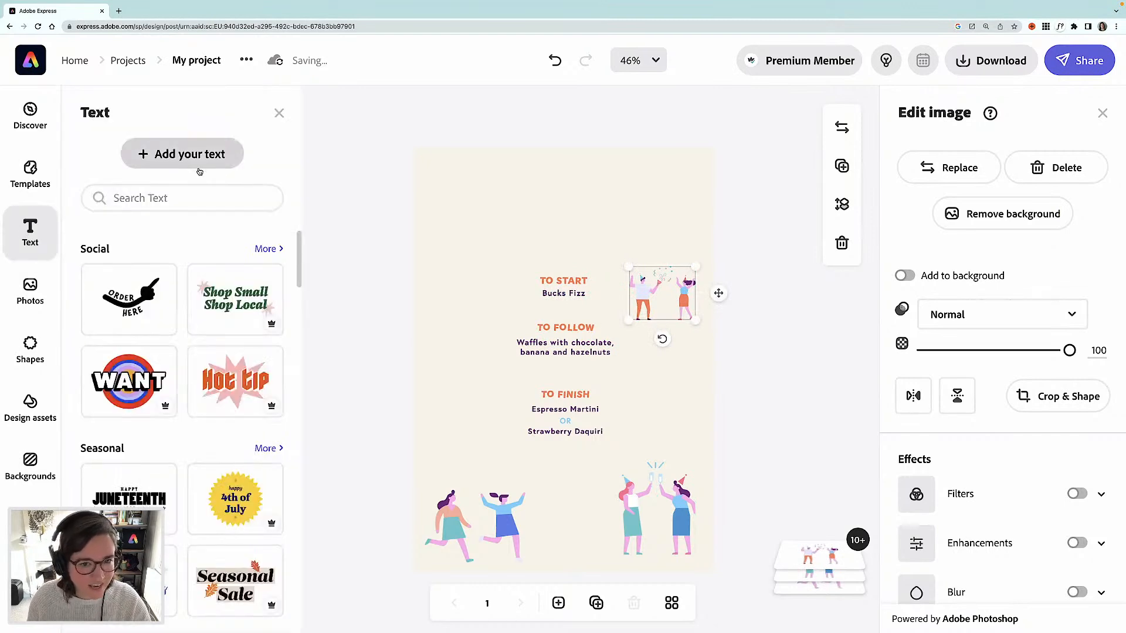
{"action": "left_click", "coordinate": [188, 167]}
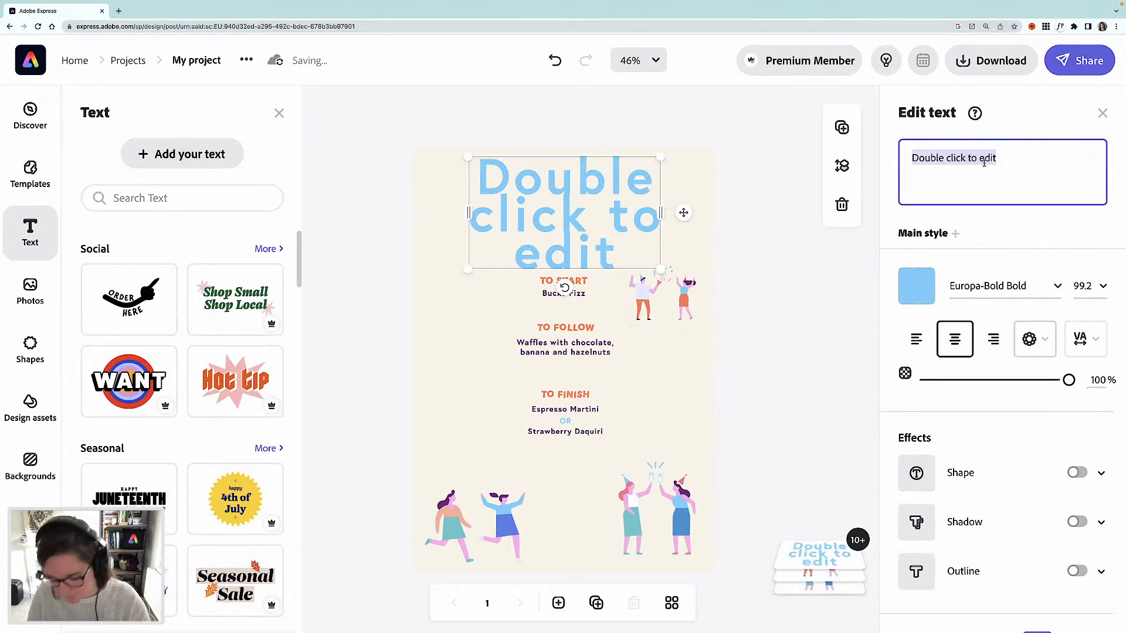
{"action": "type", "text": "GALENTINES"}
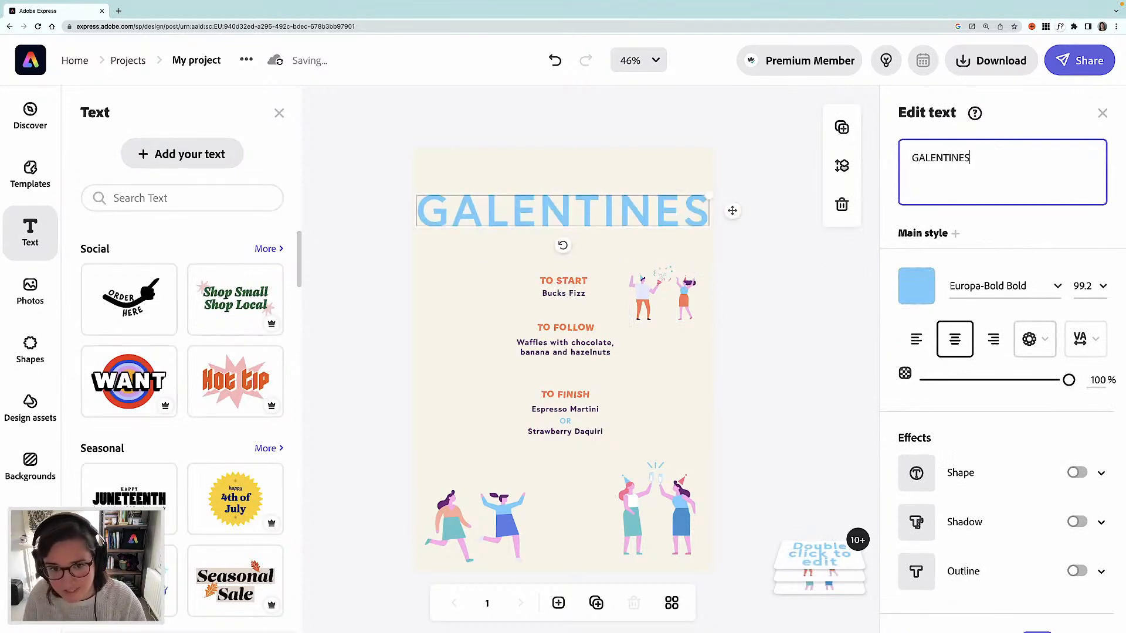
{"action": "type", "text": " BR"}
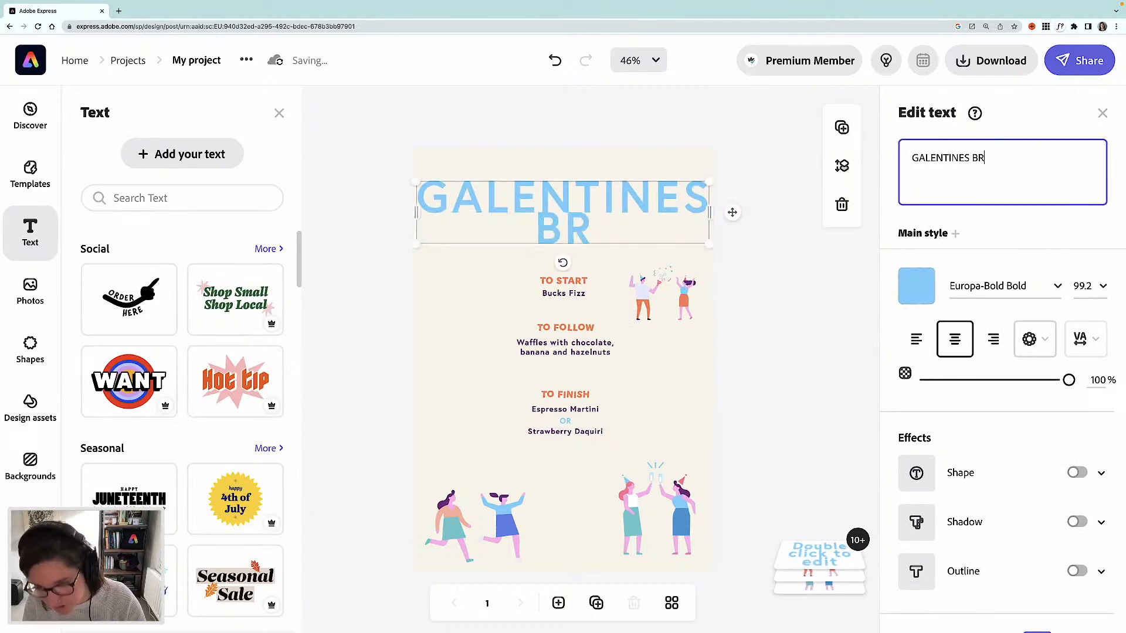
{"action": "type", "text": "UNCH MENYU"}
{"action": "key", "text": "BackSpace"}
{"action": "key", "text": "BackSpace"}
{"action": "type", "text": "Y"}
{"action": "key", "text": "BackSpace"}
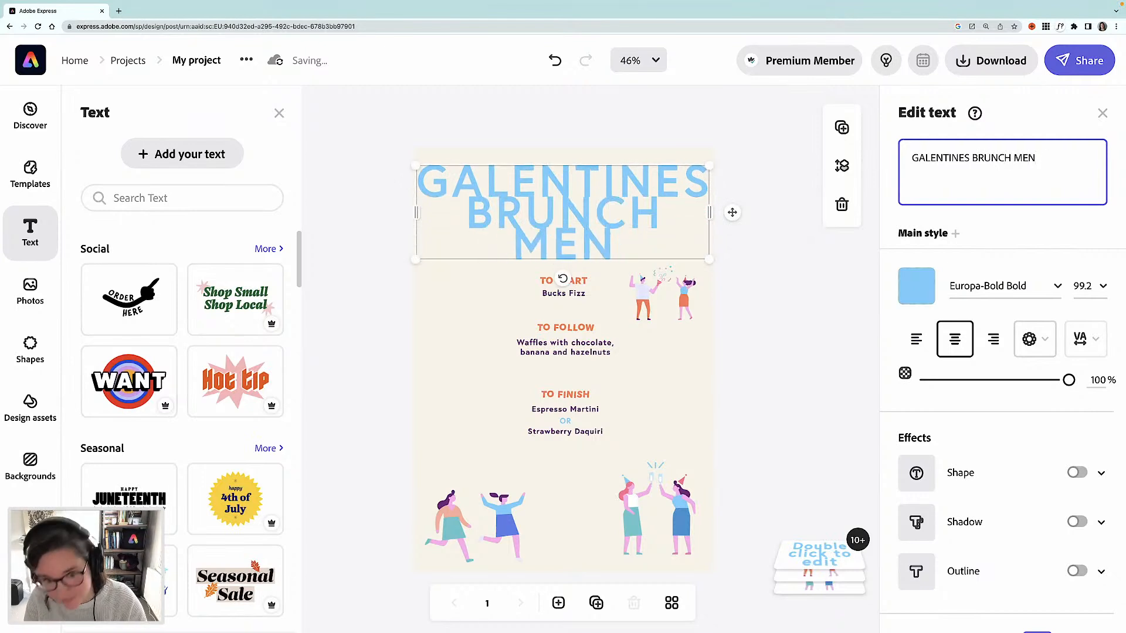
{"action": "type", "text": "U"}
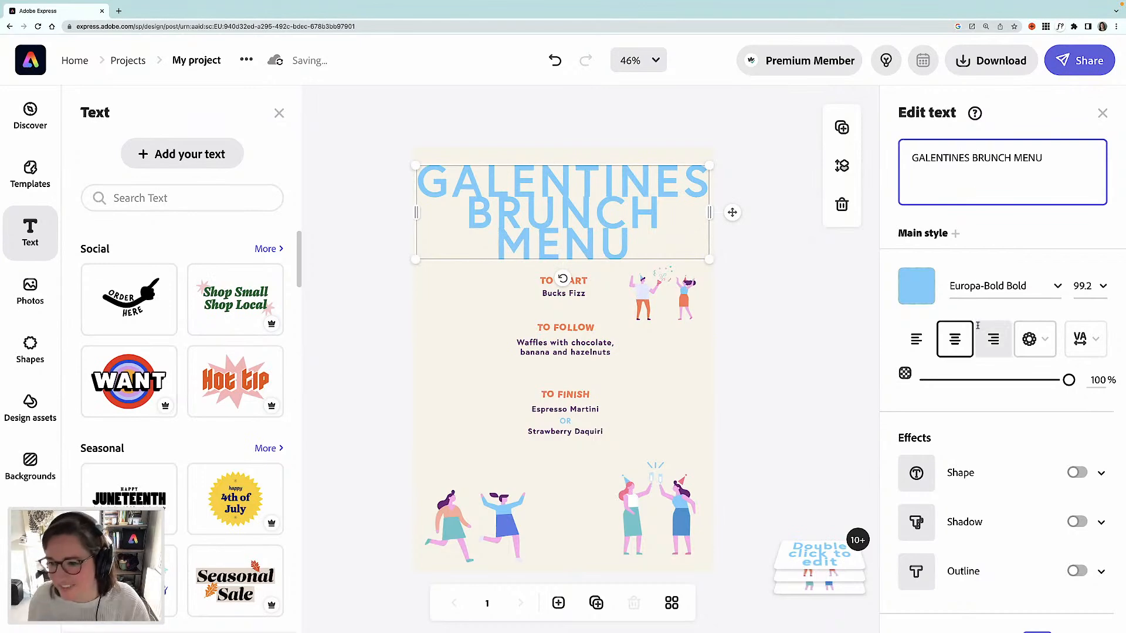
- Set the title font to Gambado Sans Forte and shrink the title to fit on two lines
{"action": "left_click", "coordinate": [985, 286]}
{"action": "type", "text": "gamb"}
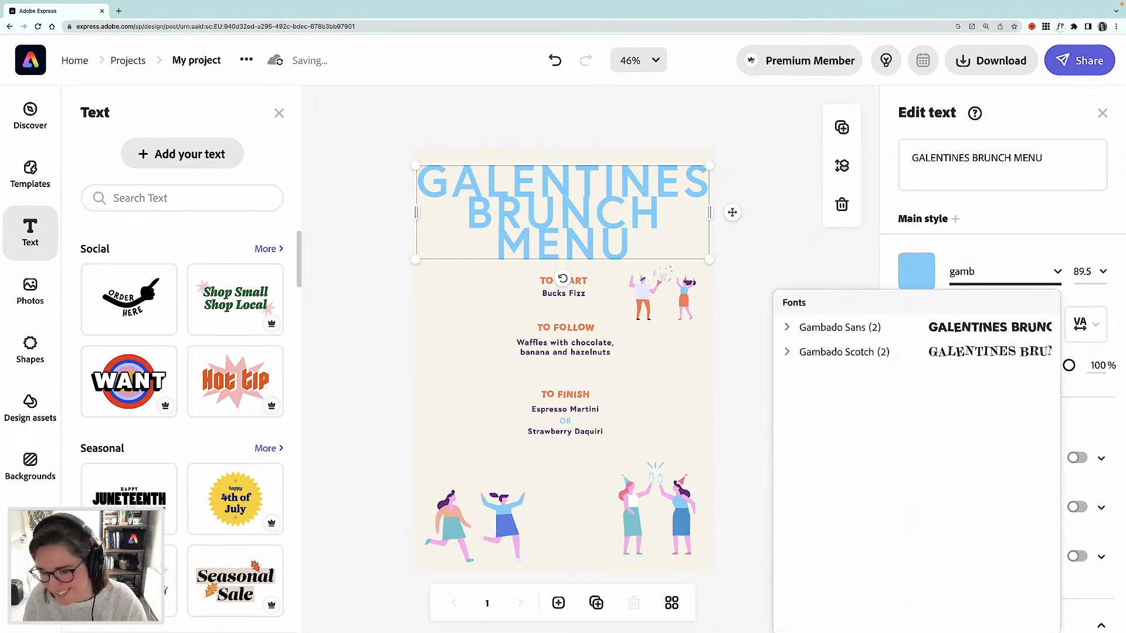
{"action": "left_click", "coordinate": [956, 327]}
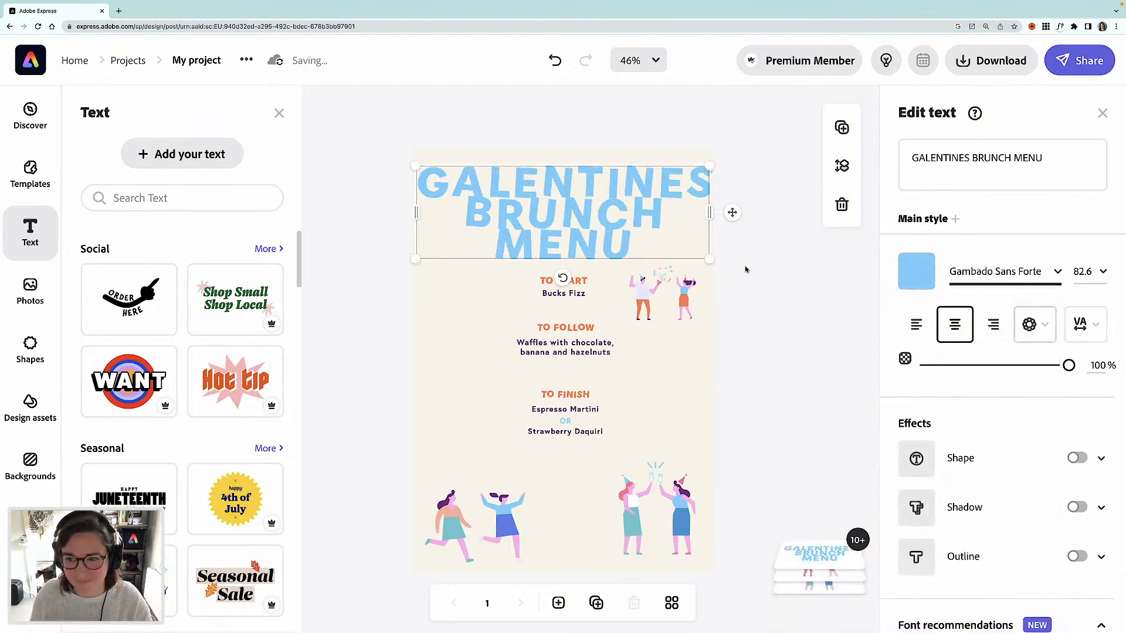
{"action": "left_click_drag", "start_coordinate": [710, 166], "coordinate": [703, 231]}
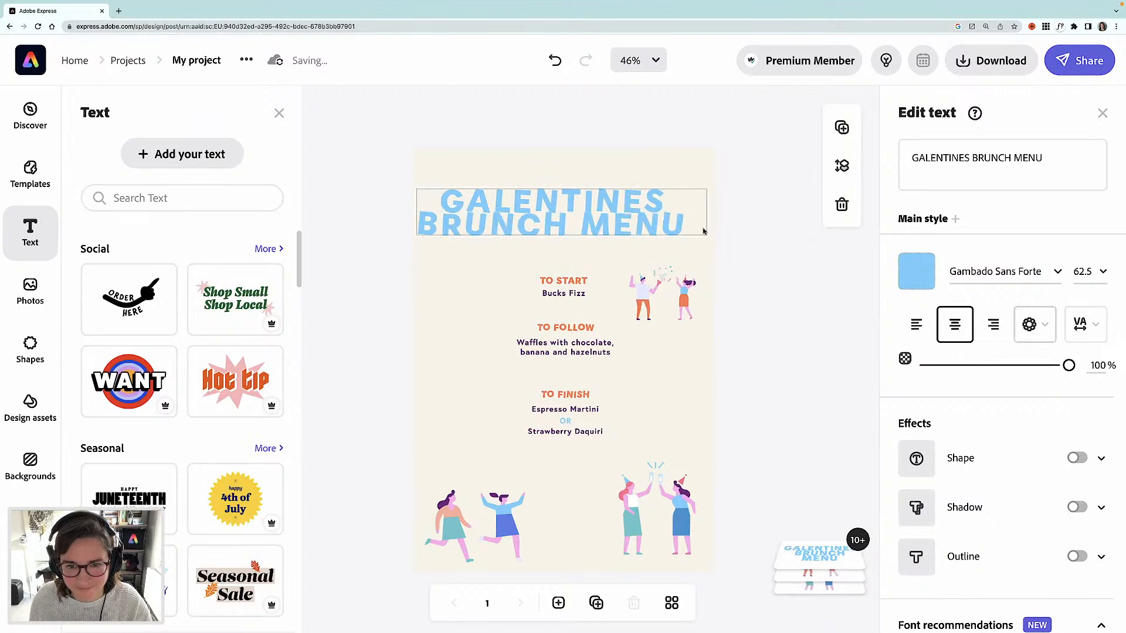
- Increase the title's letter spacing and reposition it at the top of the page
{"action": "left_click", "coordinate": [1083, 324]}
{"action": "left_click_drag", "start_coordinate": [916, 390], "coordinate": [992, 392]}
{"action": "mouse_move", "coordinate": [625, 242]}
{"action": "left_mouse_down"}
{"action": "mouse_move", "coordinate": [637, 219]}
{"action": "mouse_move", "coordinate": [633, 231]}
{"action": "left_mouse_up"}
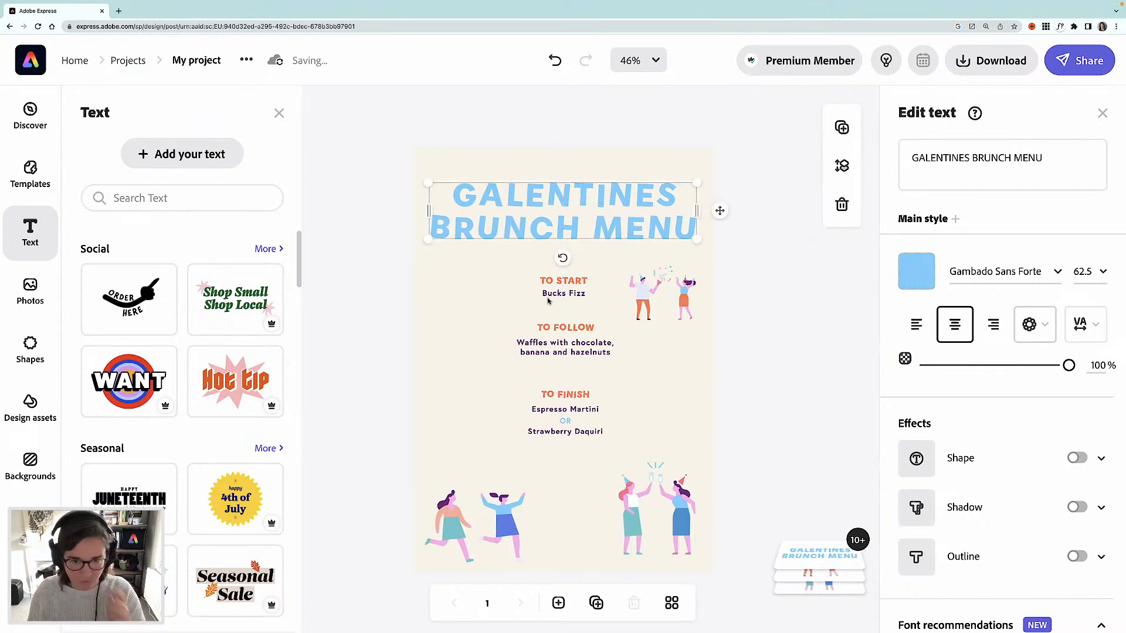
- Group all the menu course texts, enlarge the group and centre it on the page
{"action": "left_click_drag", "start_coordinate": [392, 269], "coordinate": [597, 443]}
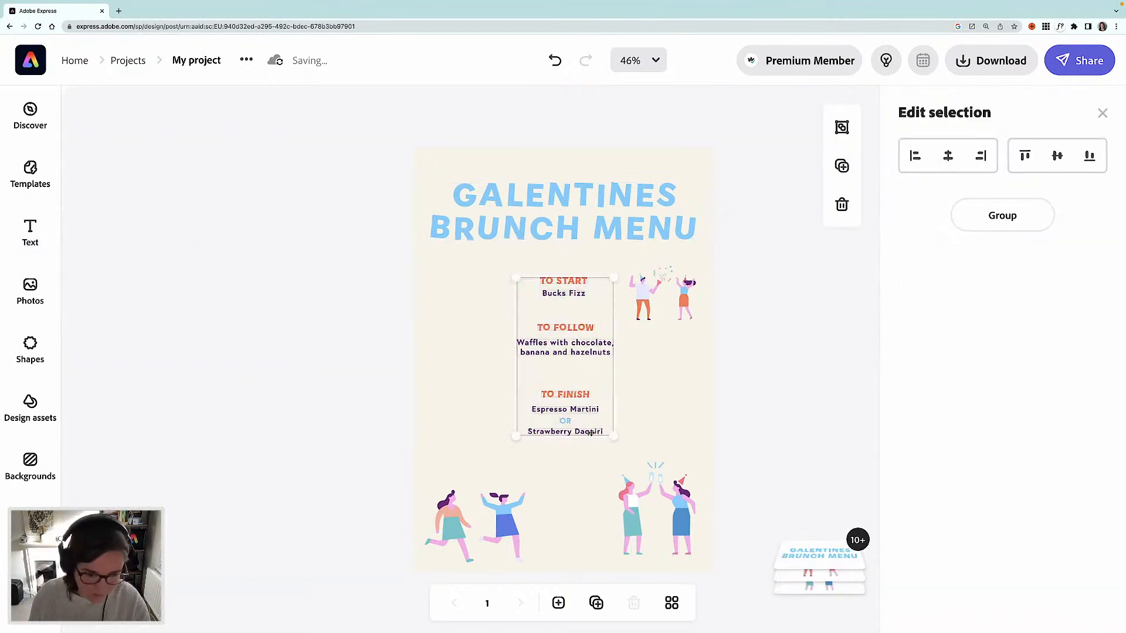
{"action": "key", "text": "super+g"}
{"action": "left_click_drag", "start_coordinate": [485, 460], "coordinate": [478, 471]}
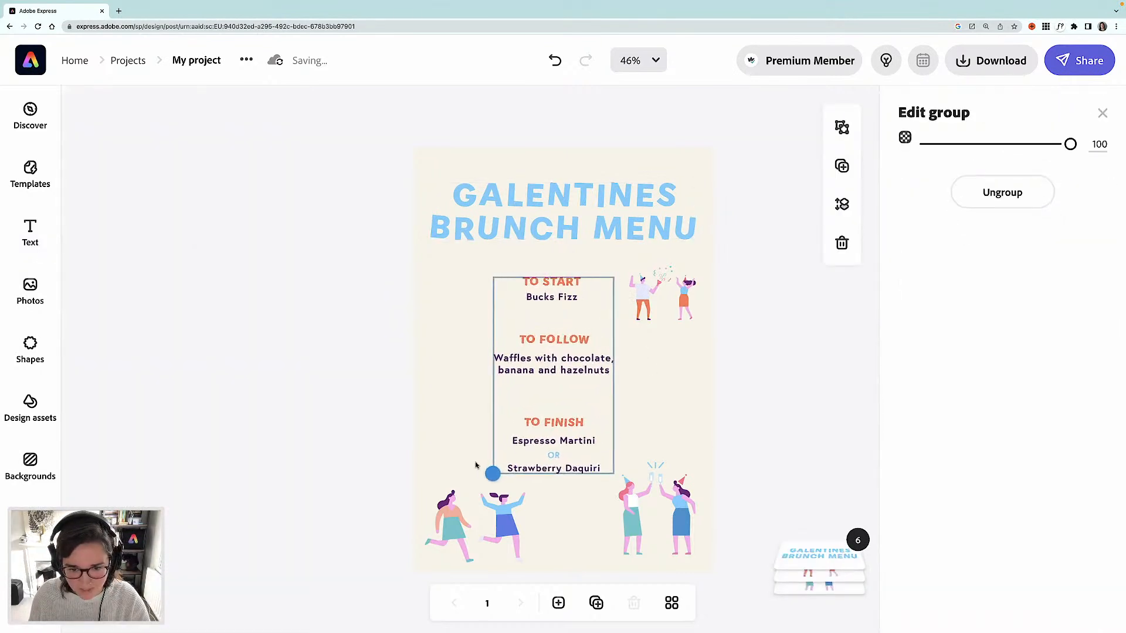
{"action": "left_click_drag", "start_coordinate": [577, 362], "coordinate": [586, 351]}
{"action": "left_click", "coordinate": [619, 444]}
{"action": "left_click_drag", "start_coordinate": [622, 463], "coordinate": [635, 482]}
{"action": "left_click_drag", "start_coordinate": [603, 361], "coordinate": [598, 358]}
- Nudge the top illustration slightly and shrink the bottom-right illustration, shifting it right
{"action": "left_click", "coordinate": [645, 300]}
{"action": "mouse_move", "coordinate": [644, 299]}
{"action": "left_mouse_down"}
{"action": "mouse_move", "coordinate": [650, 310]}
{"action": "mouse_move", "coordinate": [642, 302]}
{"action": "left_mouse_up"}
{"action": "left_click", "coordinate": [628, 517]}
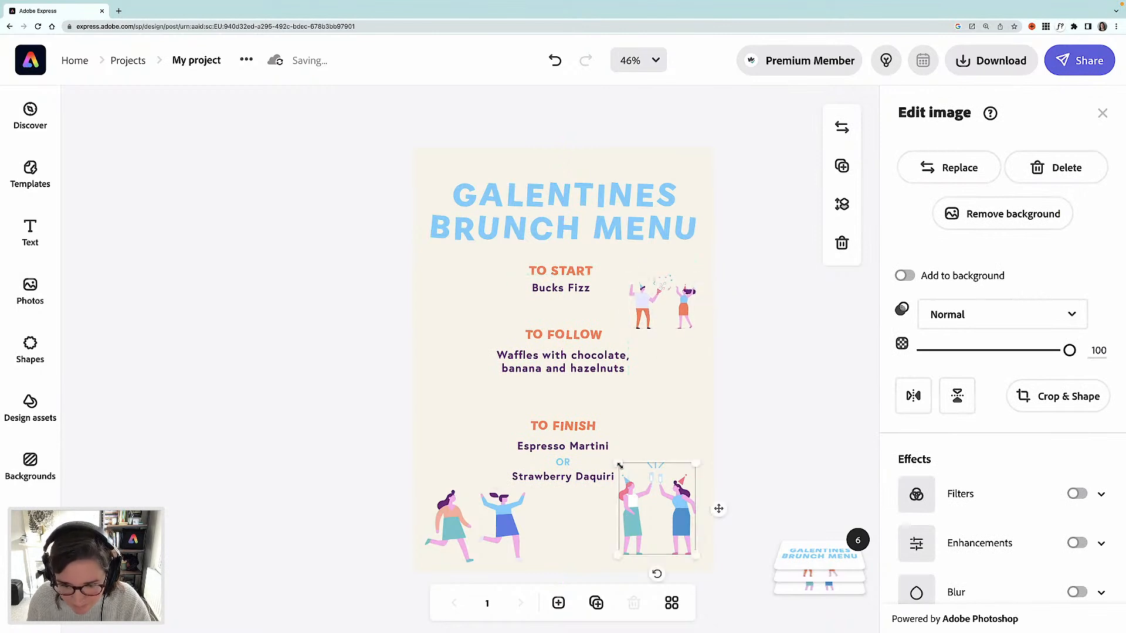
{"action": "left_click_drag", "start_coordinate": [629, 478], "coordinate": [650, 523]}
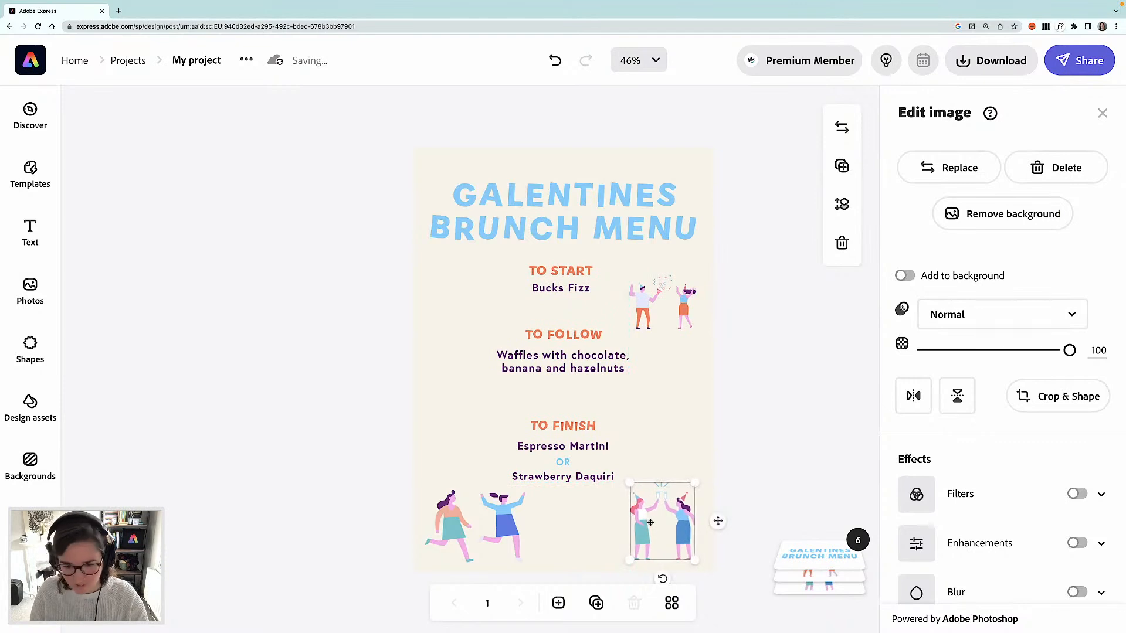
{"action": "key", "text": "Right"}
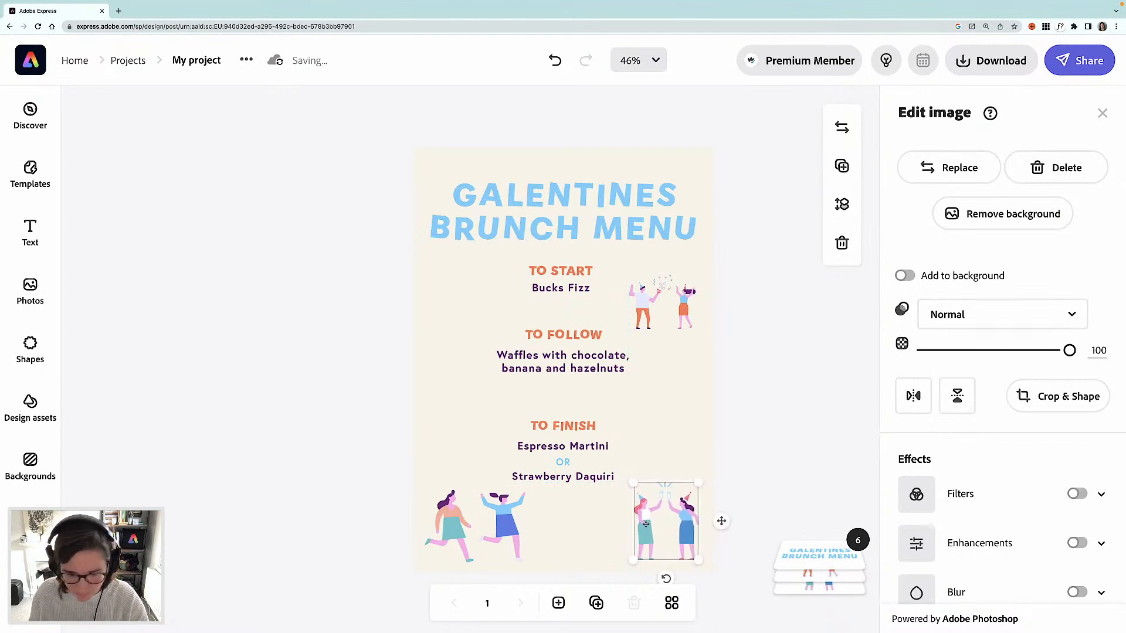
- Nudge the bottom-left illustration left and shrink it slightly
{"action": "left_click", "coordinate": [513, 530]}
{"action": "key", "text": "Left"}
{"action": "key", "text": "Left"}
{"action": "key", "text": "Left"}
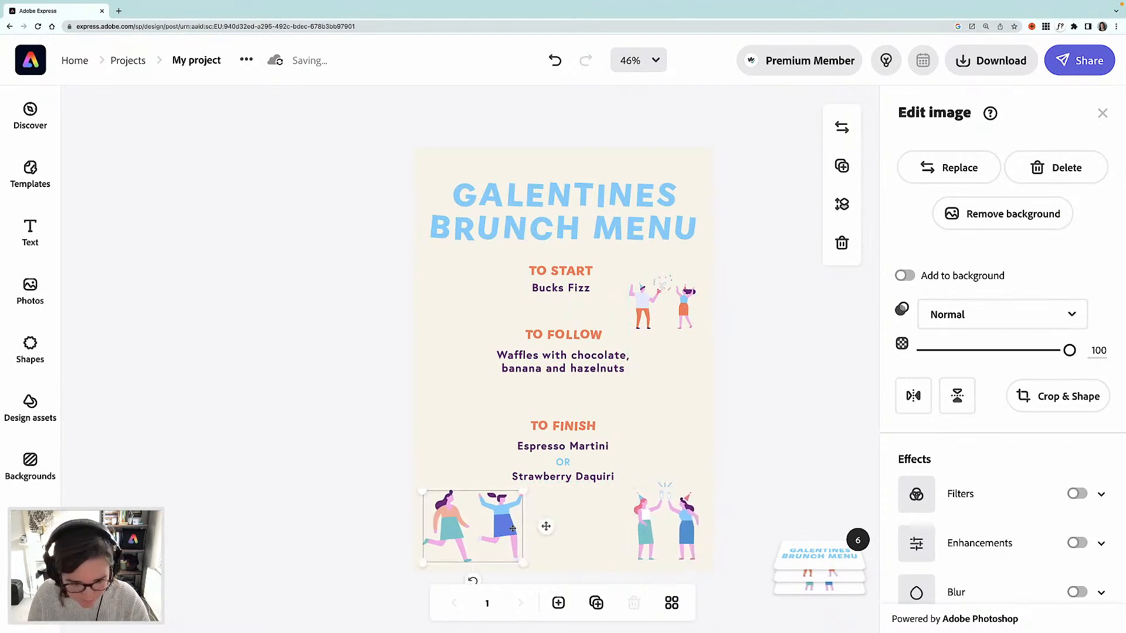
{"action": "key", "text": "Right"}
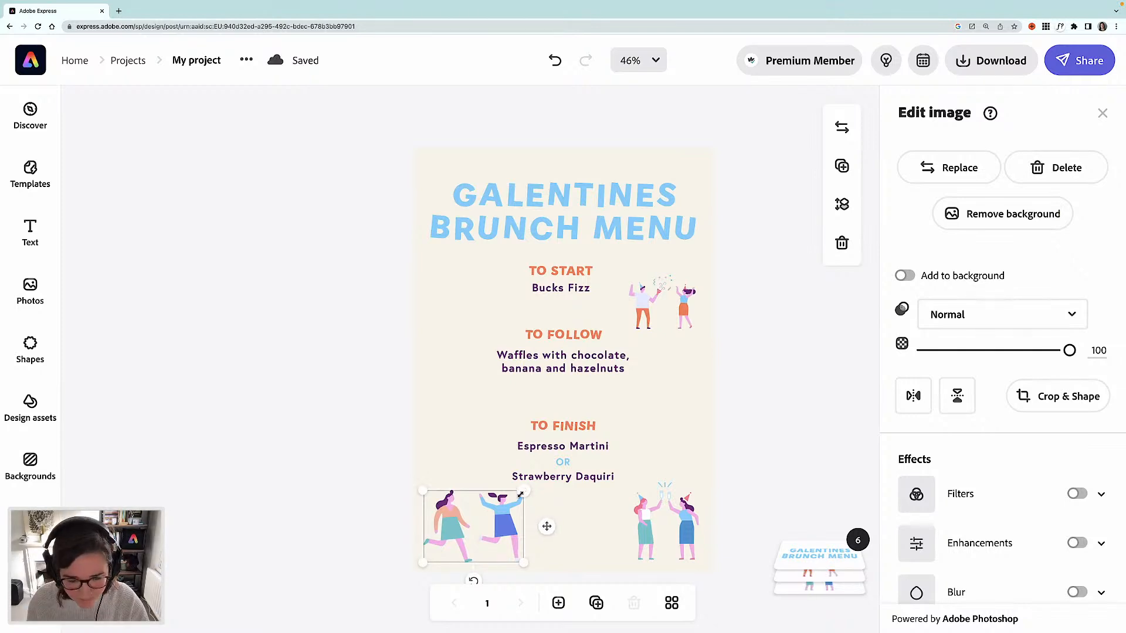
{"action": "left_click_drag", "start_coordinate": [524, 491], "coordinate": [514, 500]}
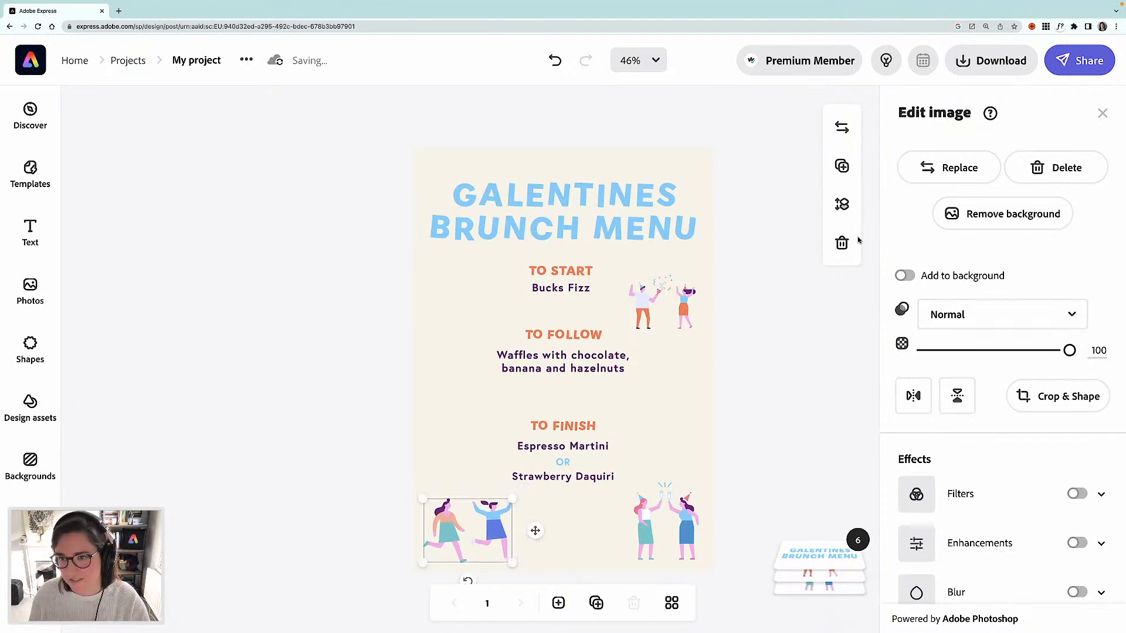
{"action": "left_click", "coordinate": [761, 387]}
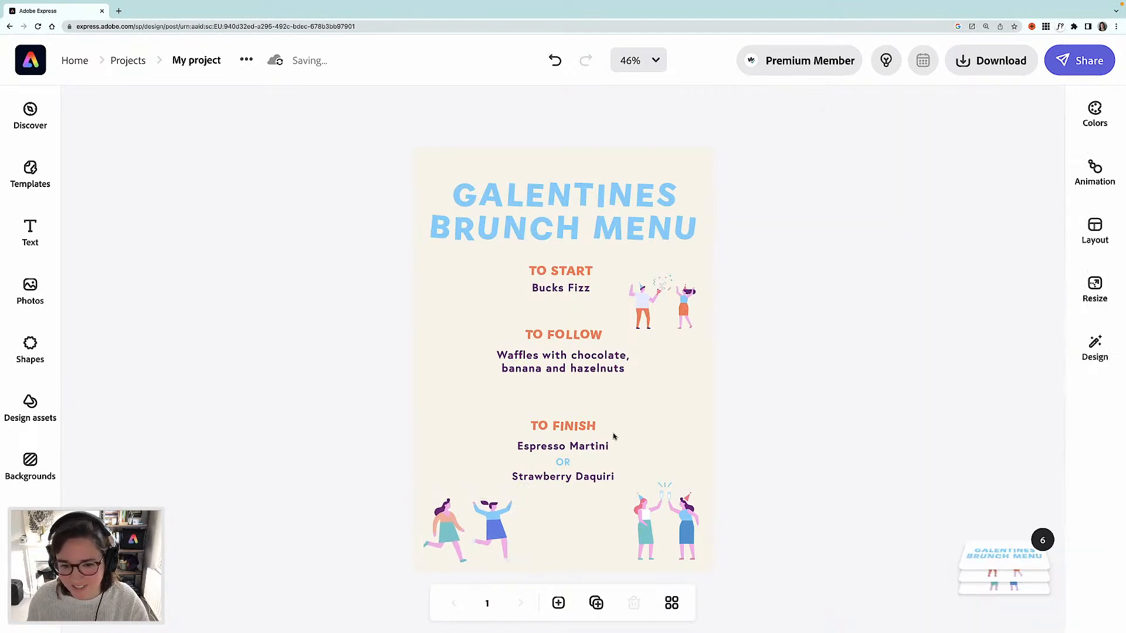
- Ungroup the menu course texts and extend the last drink to read Strawberry Daquiri Mocktail
{"action": "left_click", "coordinate": [582, 478]}
{"action": "left_click", "coordinate": [1002, 193]}
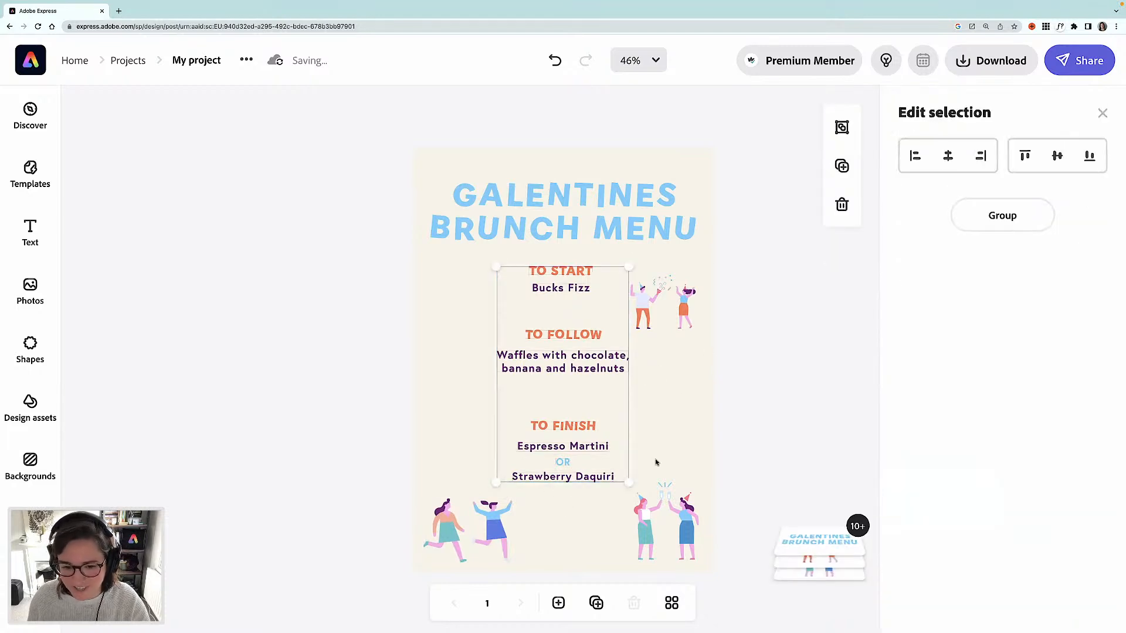
{"action": "left_click", "coordinate": [821, 420]}
{"action": "left_click", "coordinate": [571, 481]}
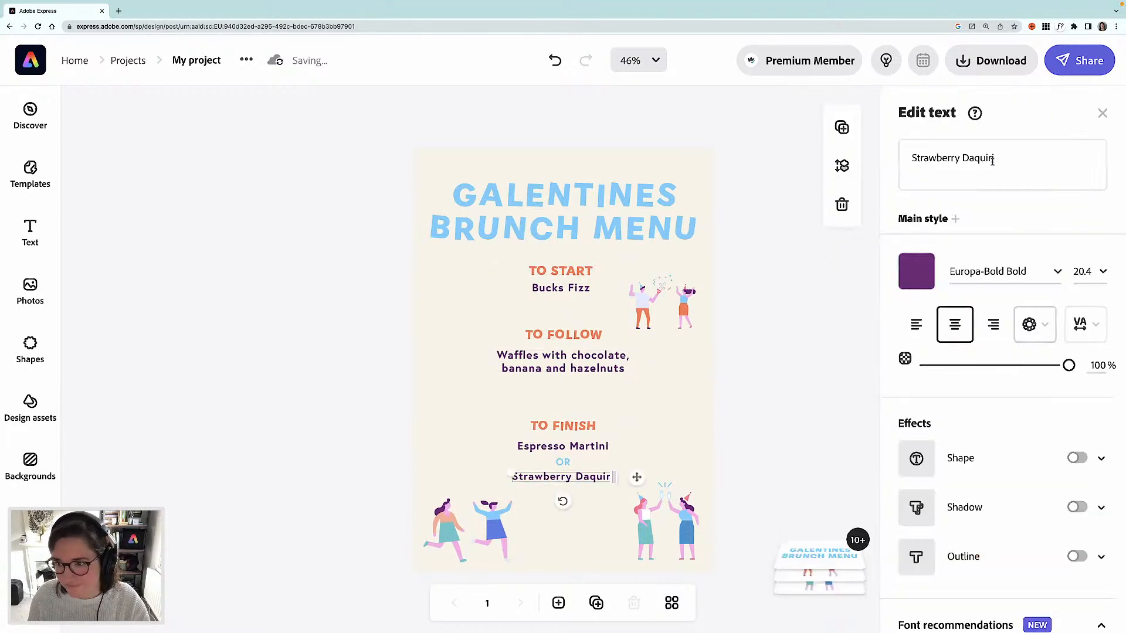
{"action": "left_click", "coordinate": [1049, 166]}
{"action": "type", "text": "Mocktail"}
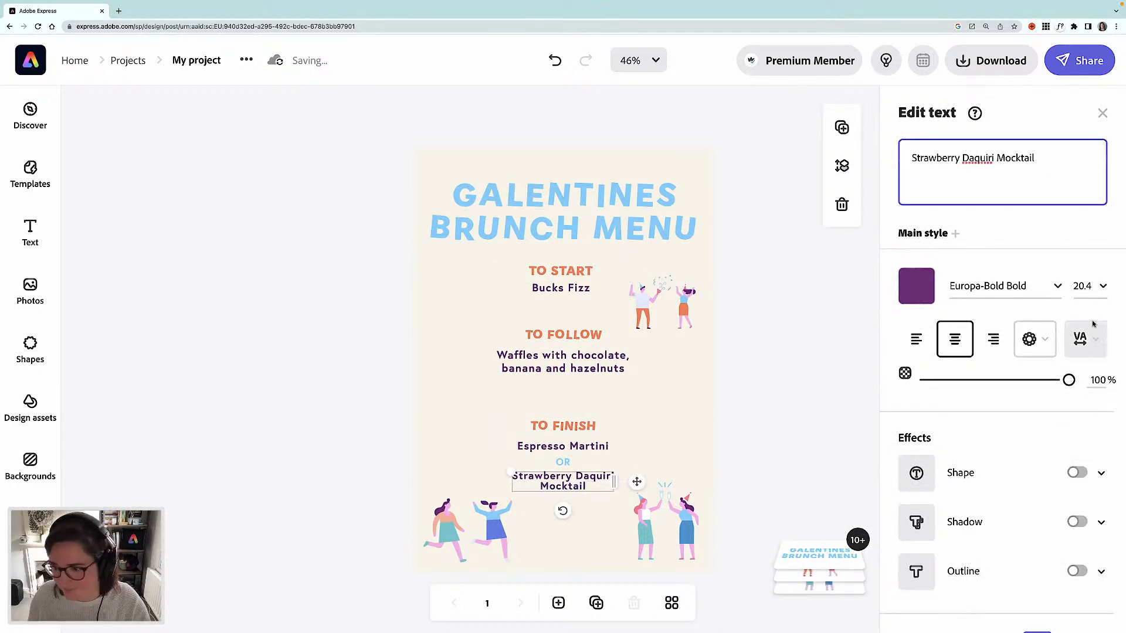
- Set the drink text's line spacing to 21
{"action": "left_click", "coordinate": [1086, 338]}
{"action": "left_click_drag", "start_coordinate": [926, 388], "coordinate": [944, 387]}
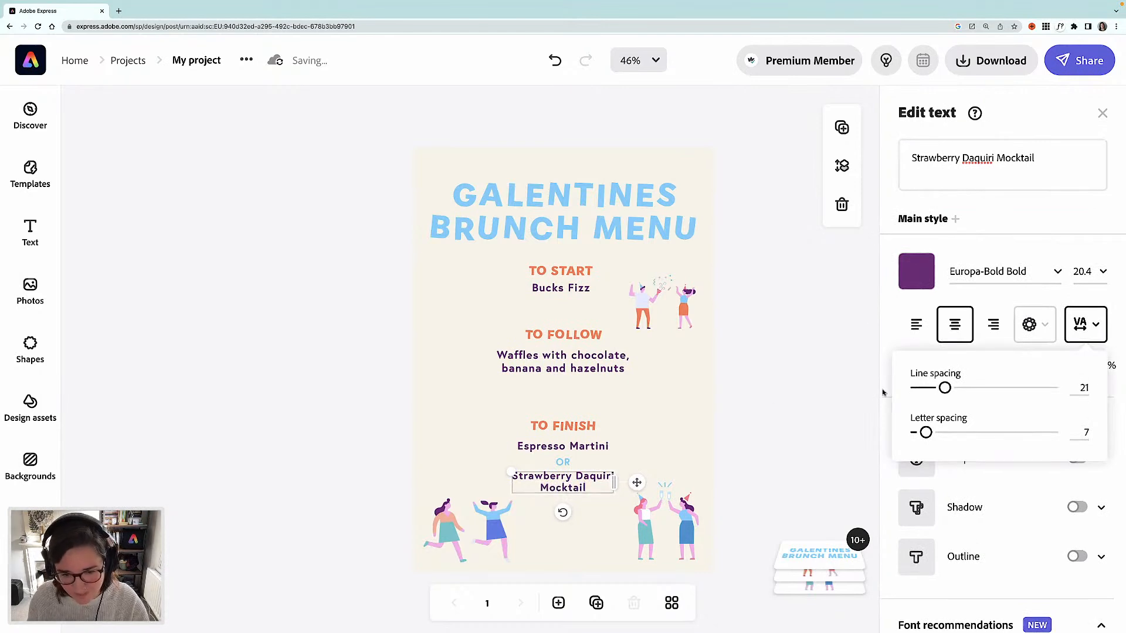
{"action": "left_click", "coordinate": [770, 399]}
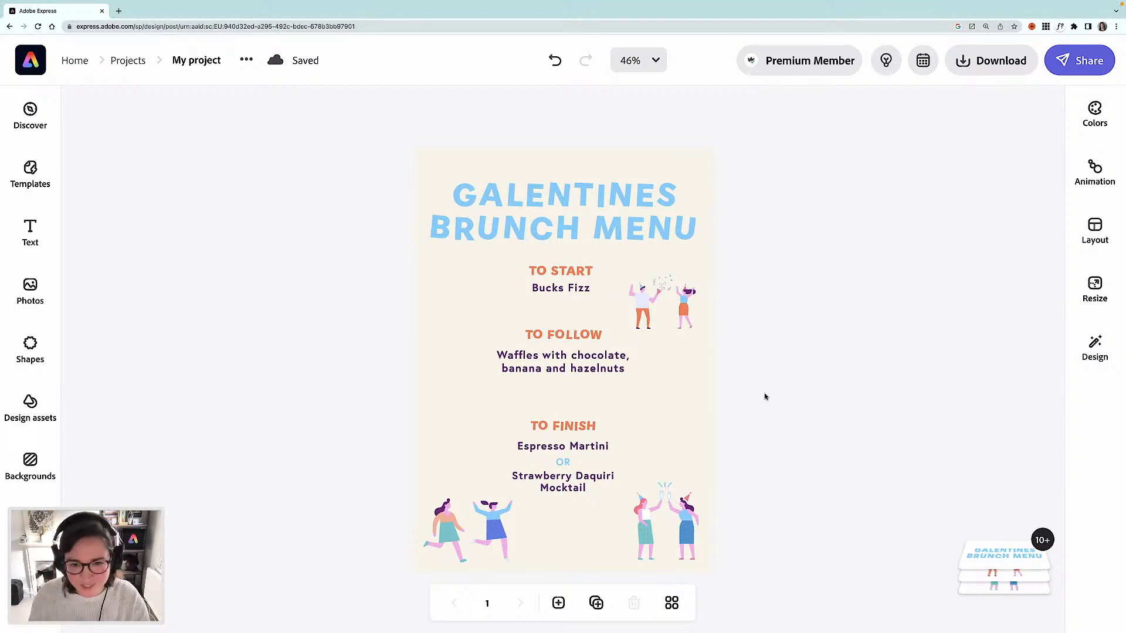
- Add another friends design asset, two friends in party hats, onto the page
{"action": "left_click", "coordinate": [29, 408]}
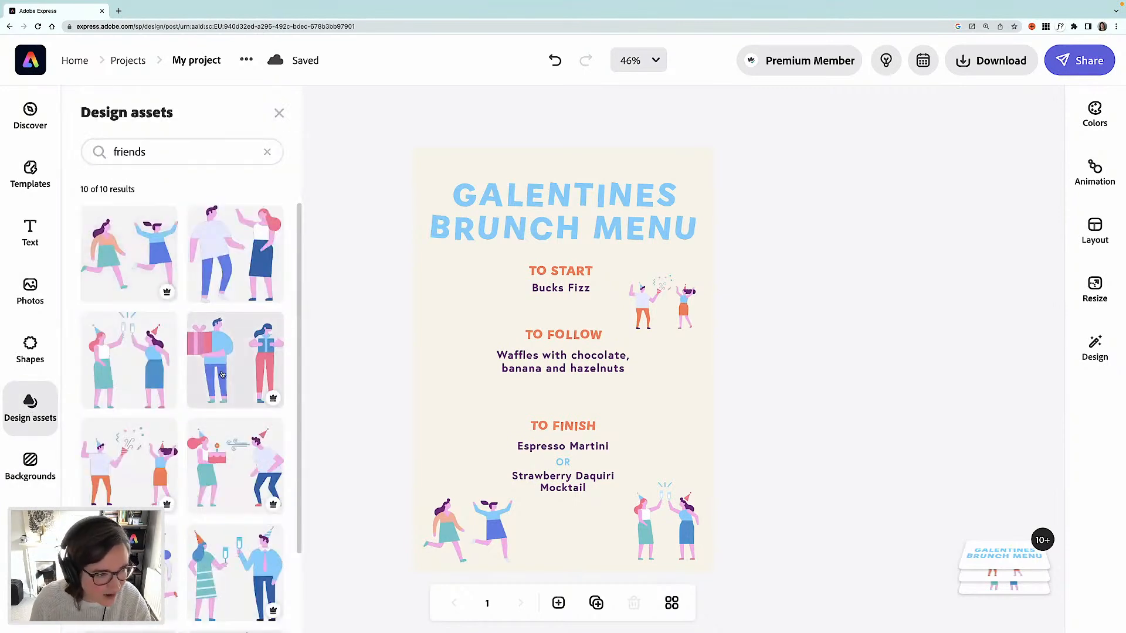
{"action": "scroll", "coordinate": [223, 374], "scroll_direction": "down", "scroll_amount": 3}
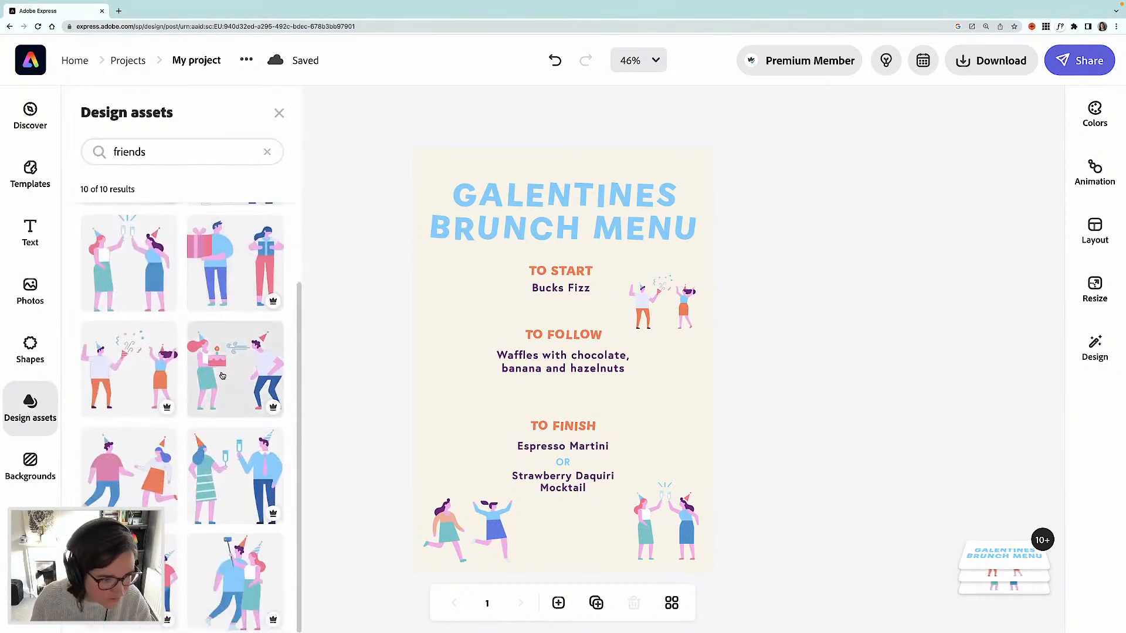
{"action": "left_click_drag", "start_coordinate": [129, 470], "coordinate": [490, 412]}
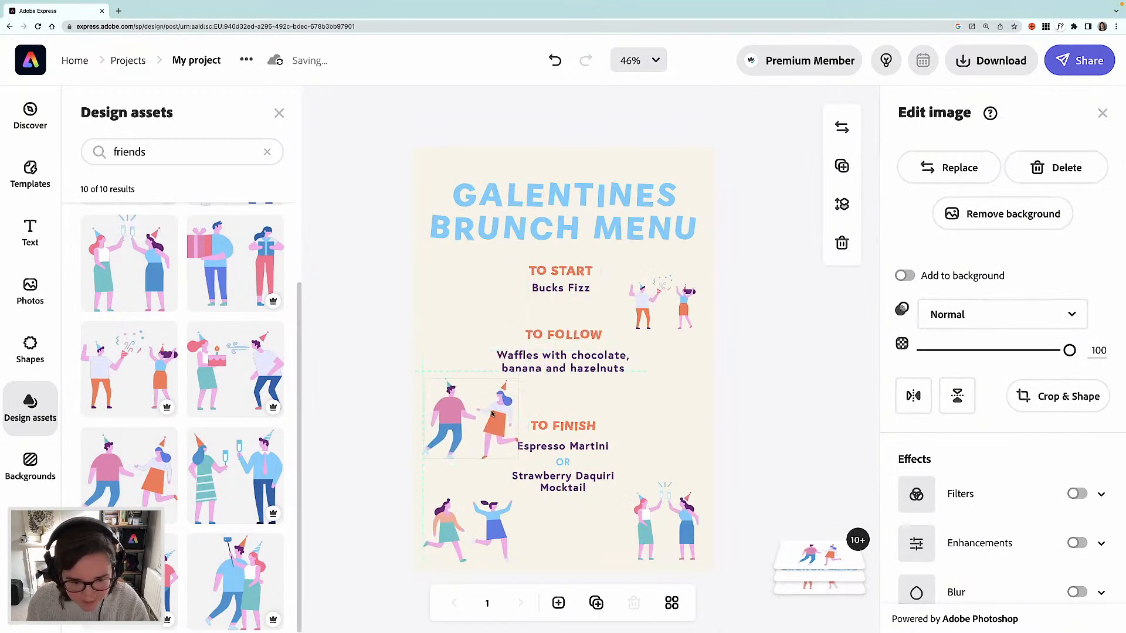
- Place the new illustration beside TO START, enlarge it slightly, and move the top-right illustration lower
{"action": "left_click_drag", "start_coordinate": [515, 374], "coordinate": [492, 319]}
{"action": "left_click_drag", "start_coordinate": [431, 282], "coordinate": [421, 277]}
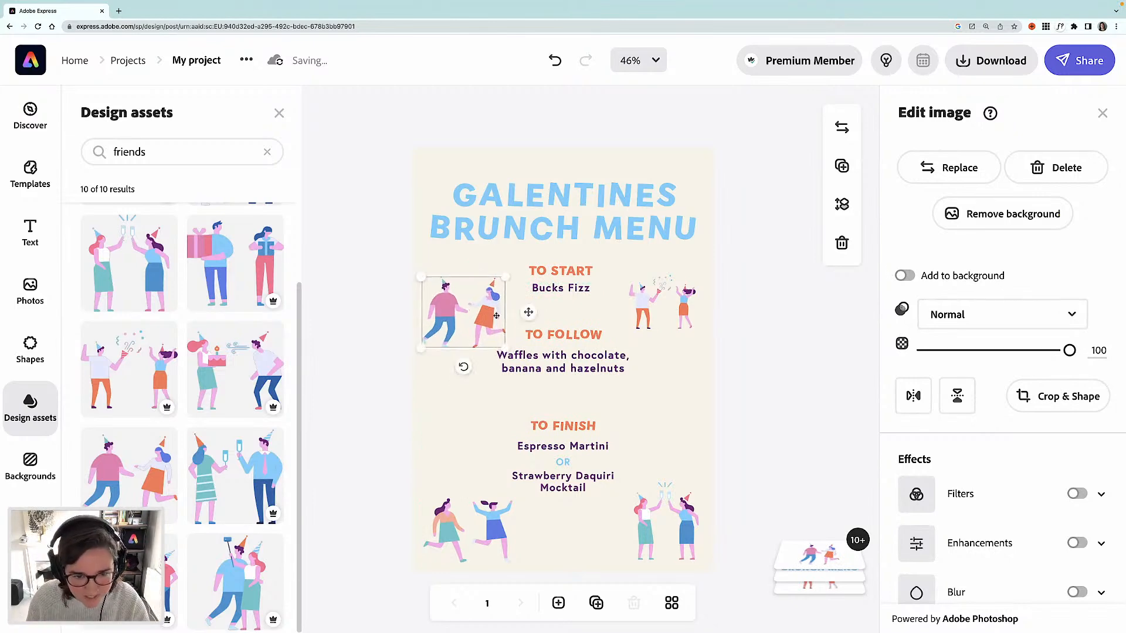
{"action": "left_click_drag", "start_coordinate": [493, 307], "coordinate": [496, 298]}
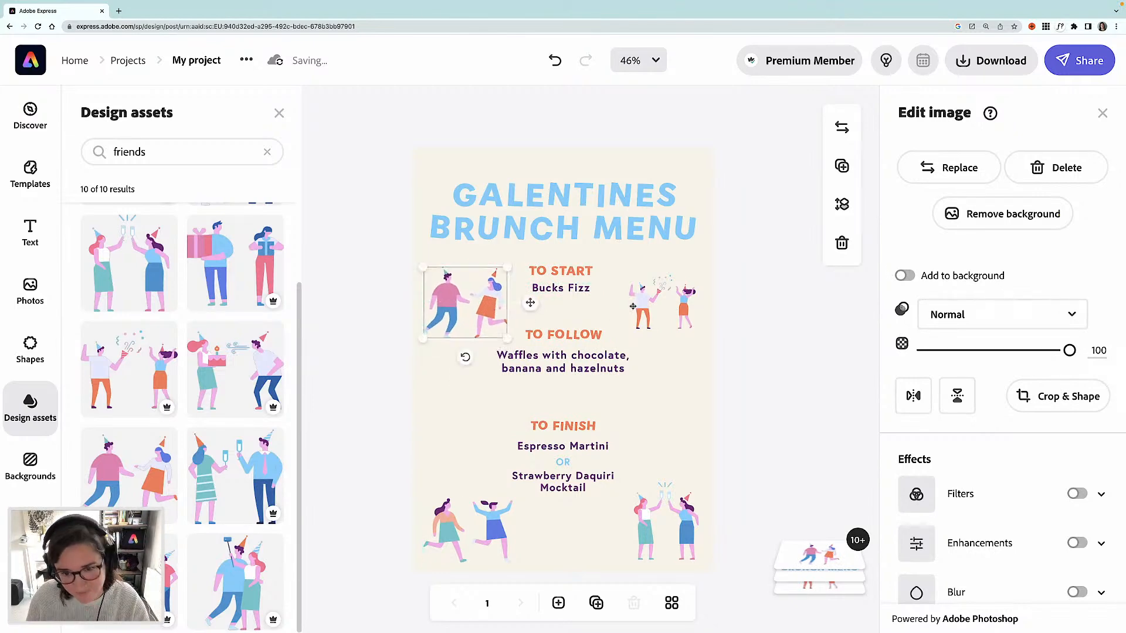
{"action": "left_click_drag", "start_coordinate": [644, 309], "coordinate": [646, 335]}
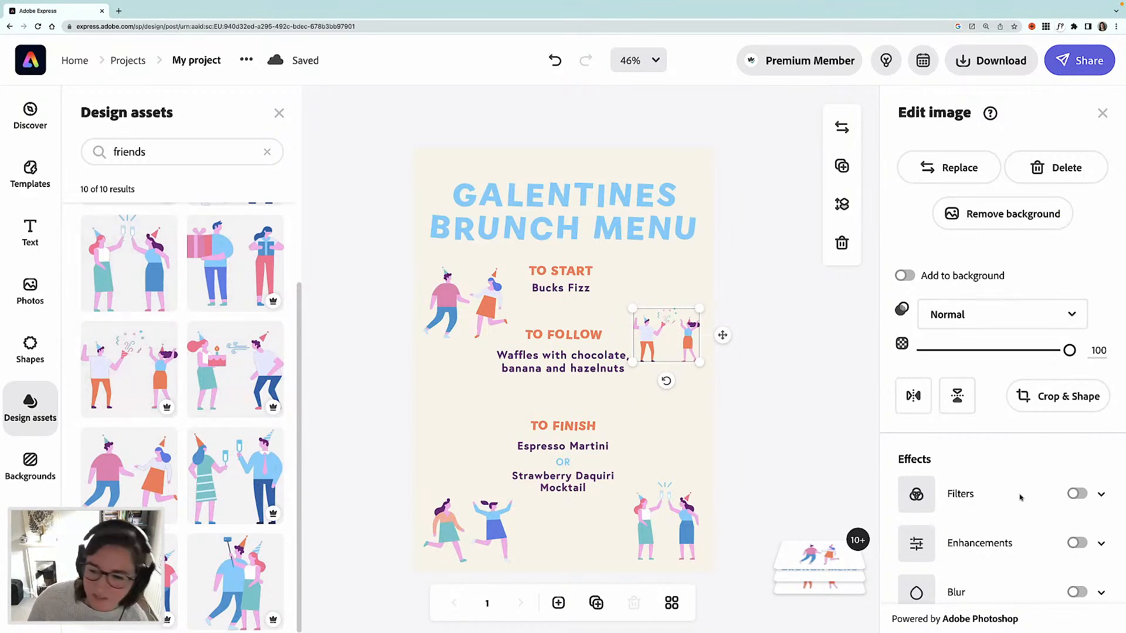
{"action": "scroll", "coordinate": [968, 495], "scroll_direction": "down", "scroll_amount": 1}
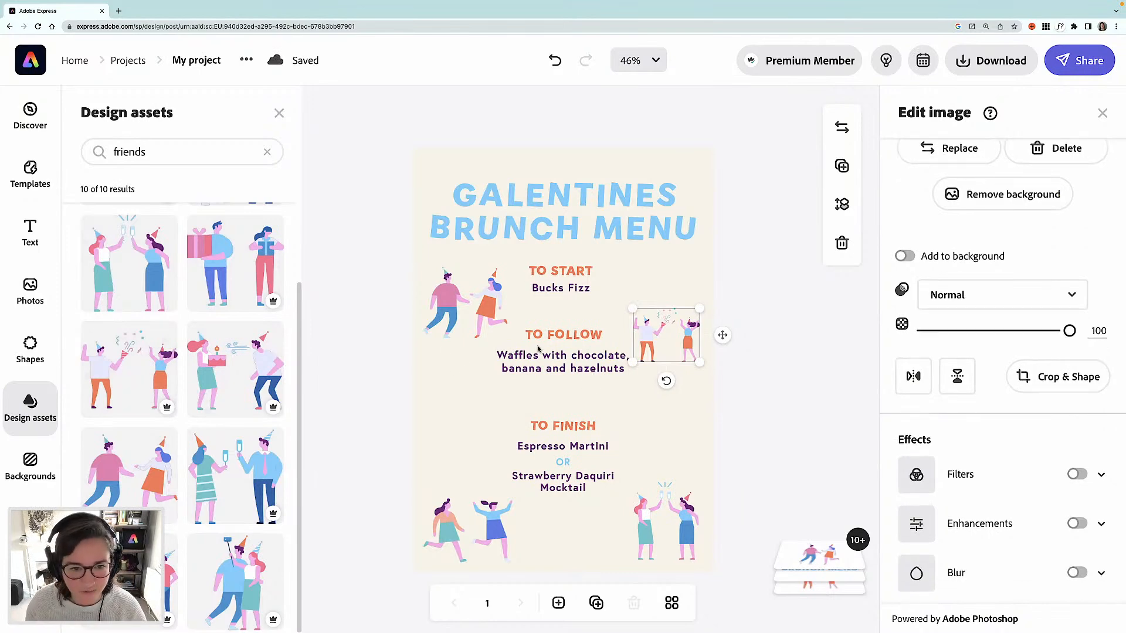
- Search the shapes for stars and add a solid five-point star to the right of TO START
{"action": "left_click", "coordinate": [32, 352]}
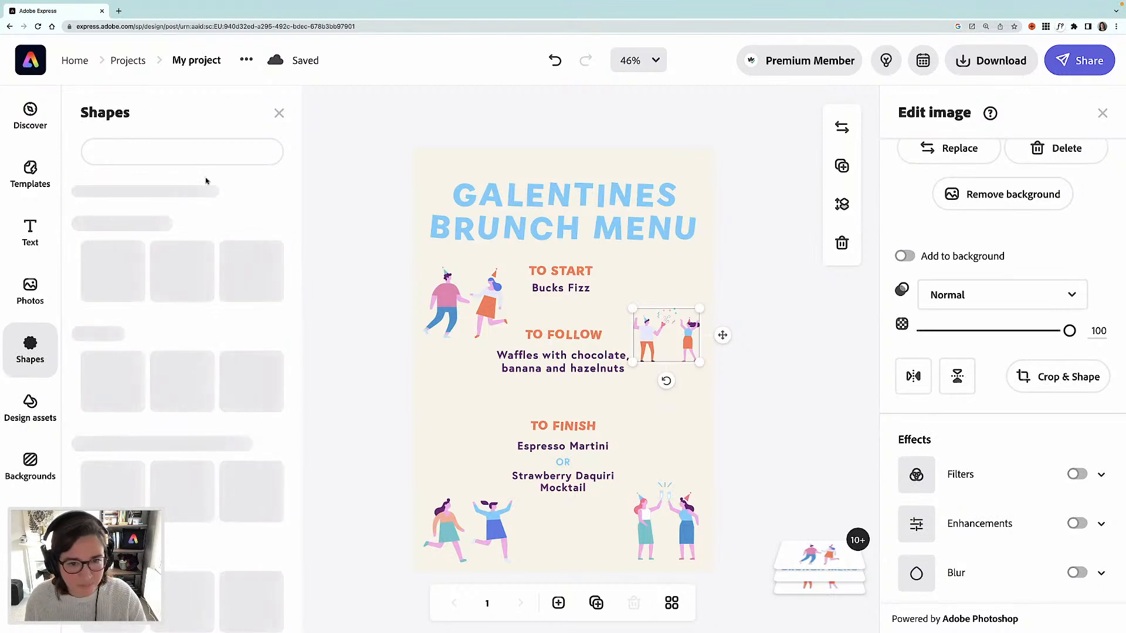
{"action": "left_click", "coordinate": [152, 150]}
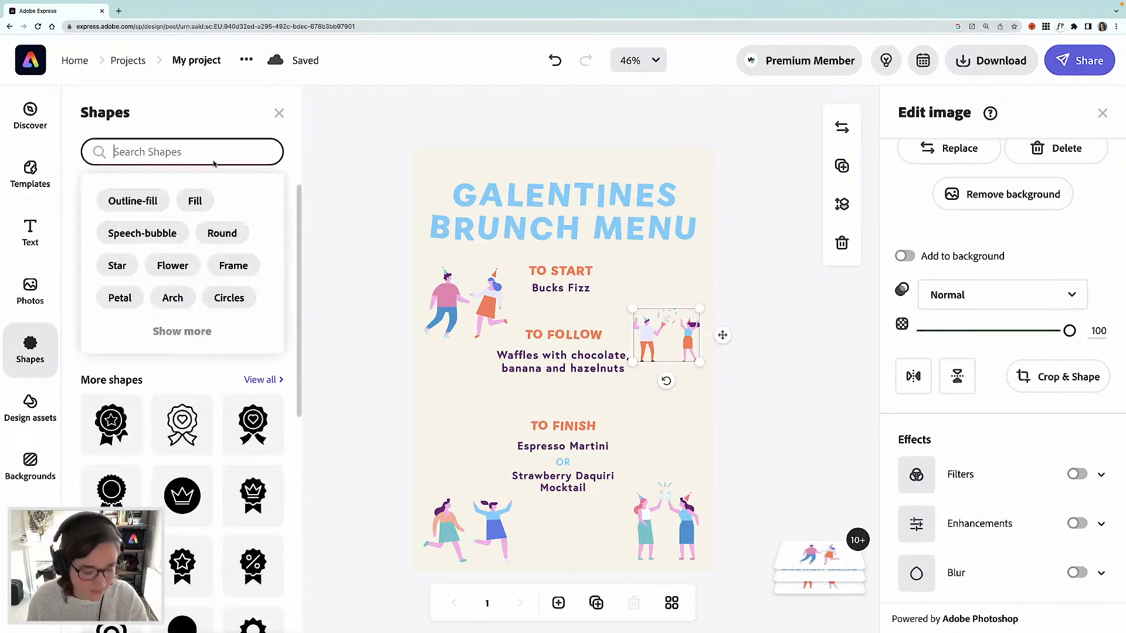
{"action": "type", "text": "stars"}
{"action": "key", "text": "Return"}
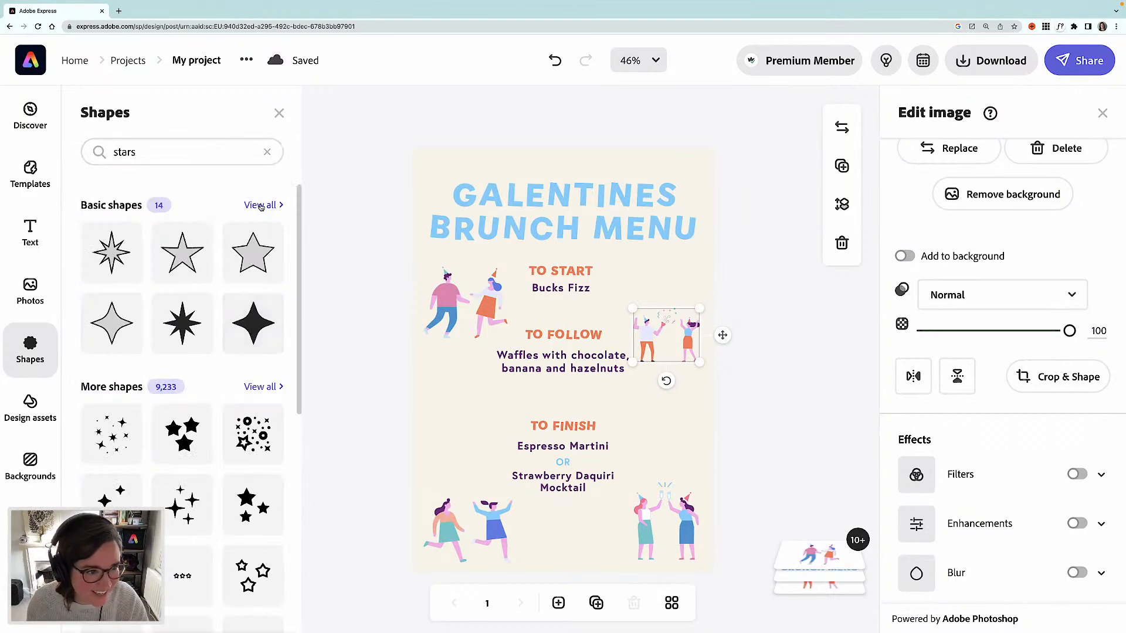
{"action": "scroll", "coordinate": [243, 346], "scroll_direction": "down", "scroll_amount": 3}
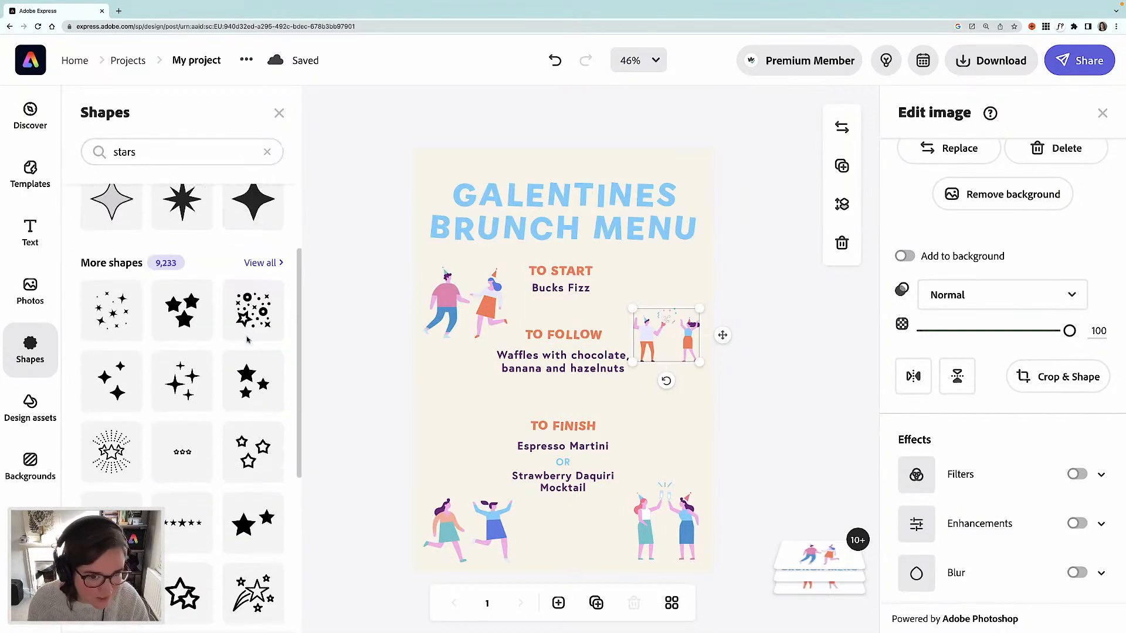
{"action": "scroll", "coordinate": [247, 340], "scroll_direction": "down", "scroll_amount": 3}
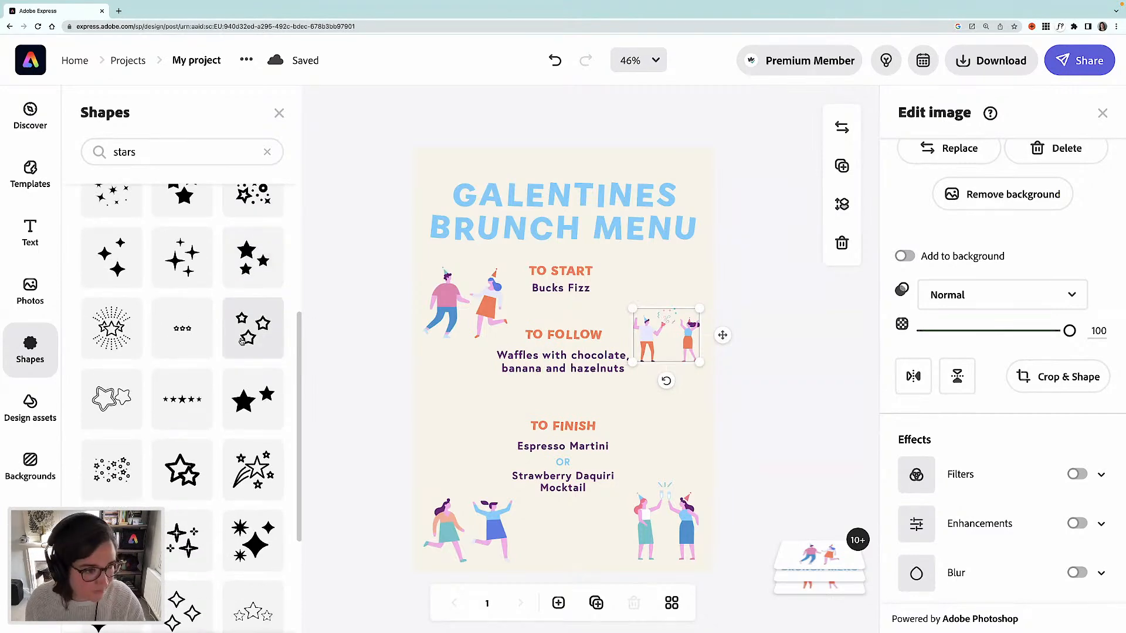
{"action": "scroll", "coordinate": [241, 341], "scroll_direction": "down", "scroll_amount": 4}
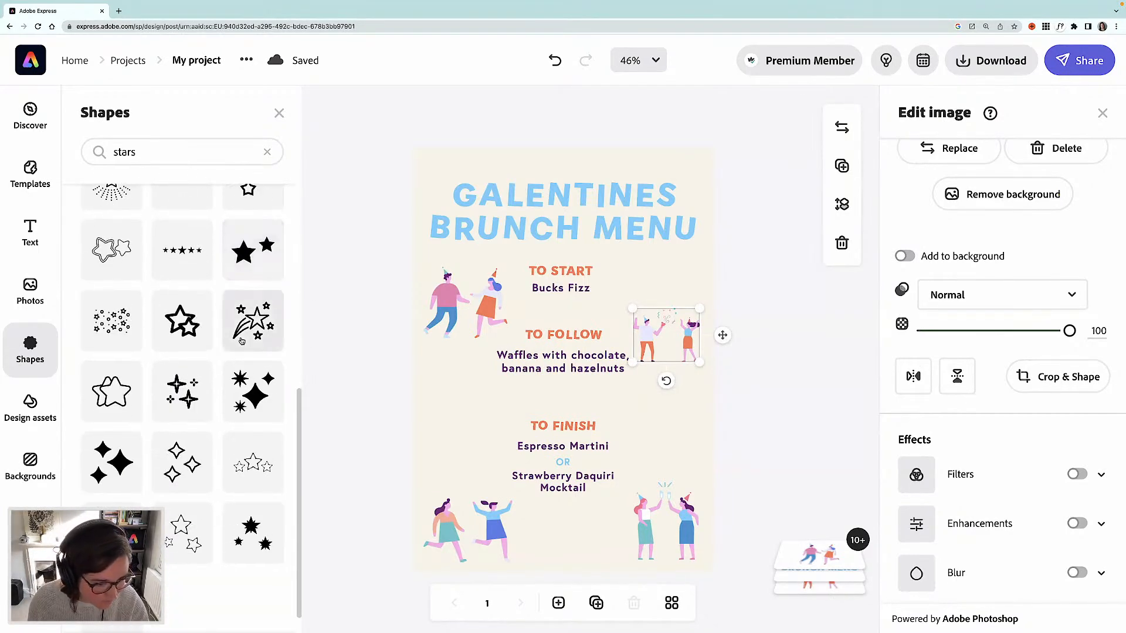
{"action": "scroll", "coordinate": [241, 341], "scroll_direction": "up", "scroll_amount": 10}
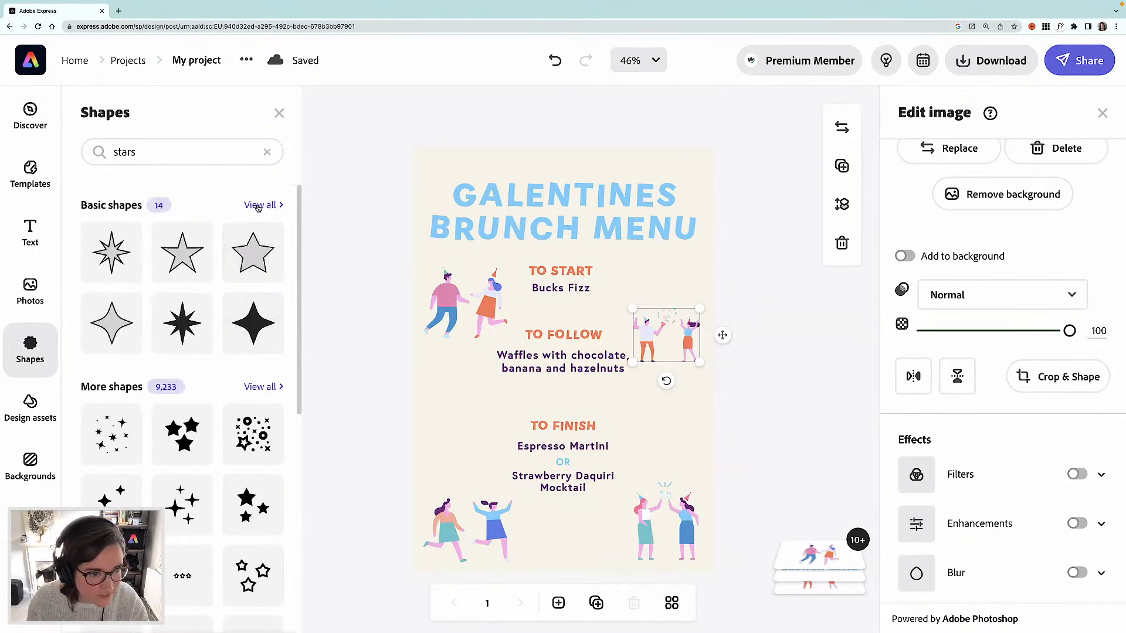
{"action": "left_click", "coordinate": [259, 206]}
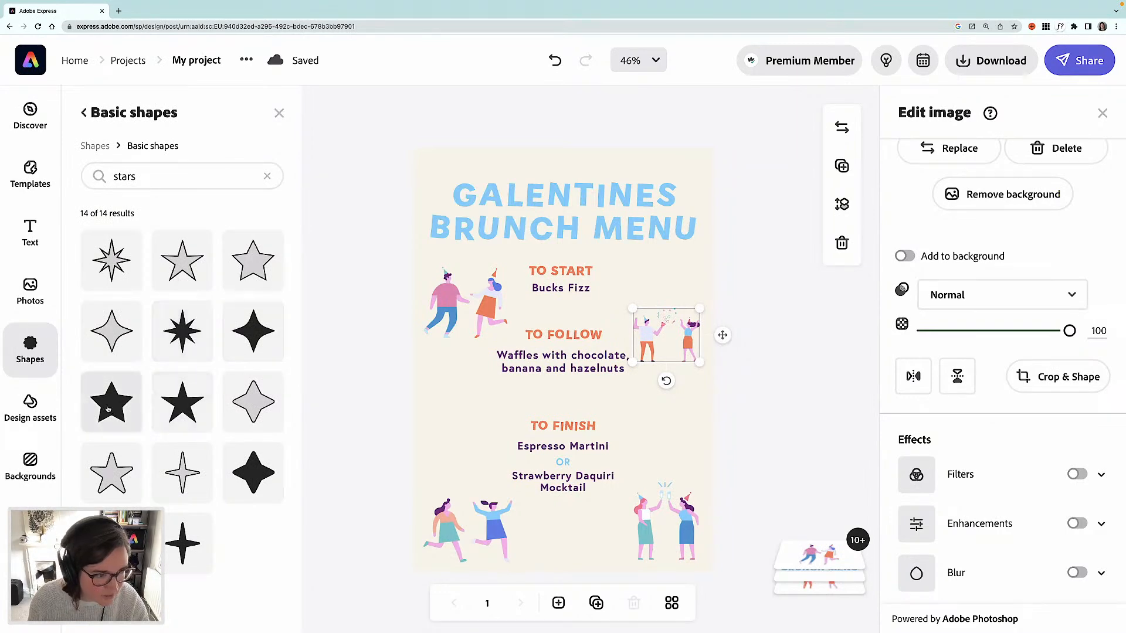
{"action": "left_click", "coordinate": [111, 402]}
{"action": "left_click_drag", "start_coordinate": [620, 244], "coordinate": [697, 272]}
- Paste a second star into the top-left corner and fill the right-hand star with the palette purple
{"action": "key", "text": "super+v"}
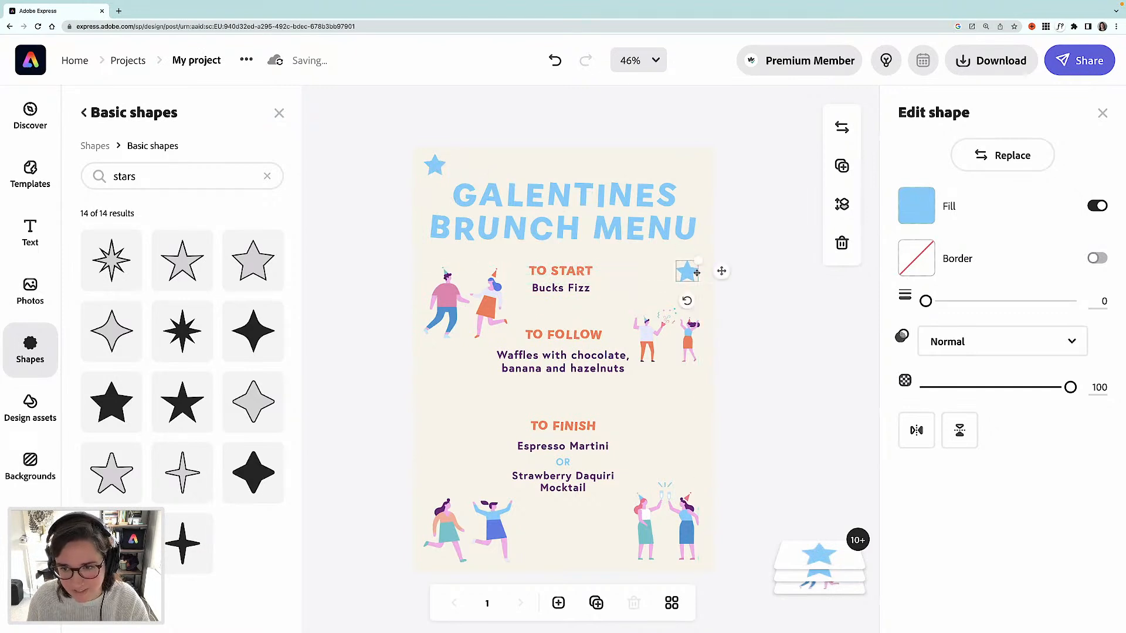
{"action": "left_click", "coordinate": [916, 205]}
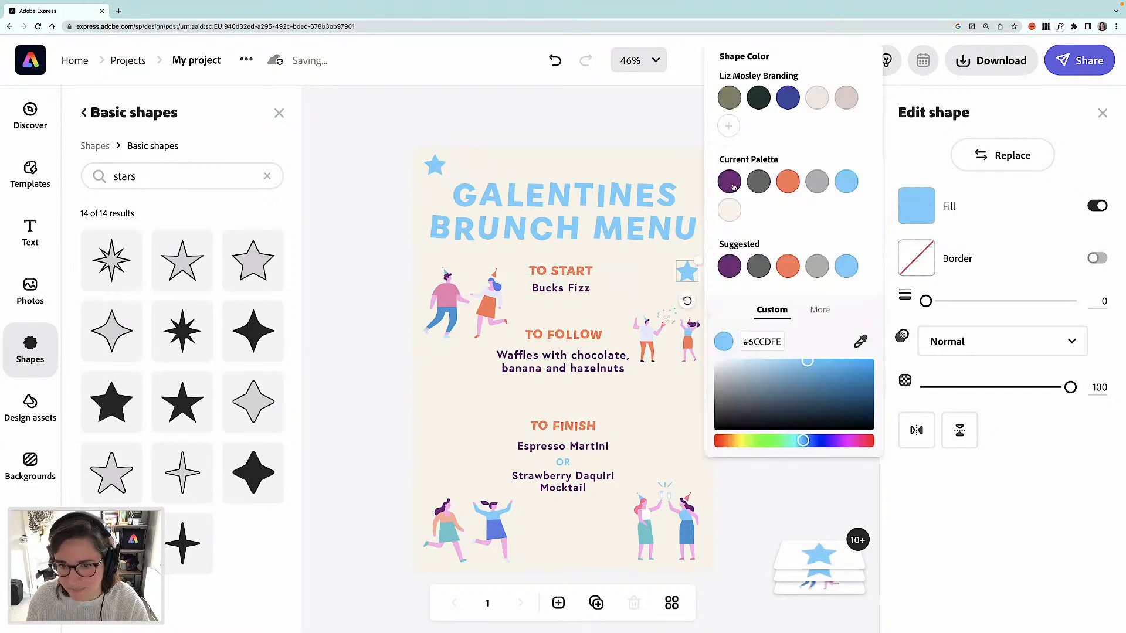
{"action": "left_click", "coordinate": [730, 183]}
- Fill the top-left corner star with the palette orange
{"action": "left_click", "coordinate": [435, 165]}
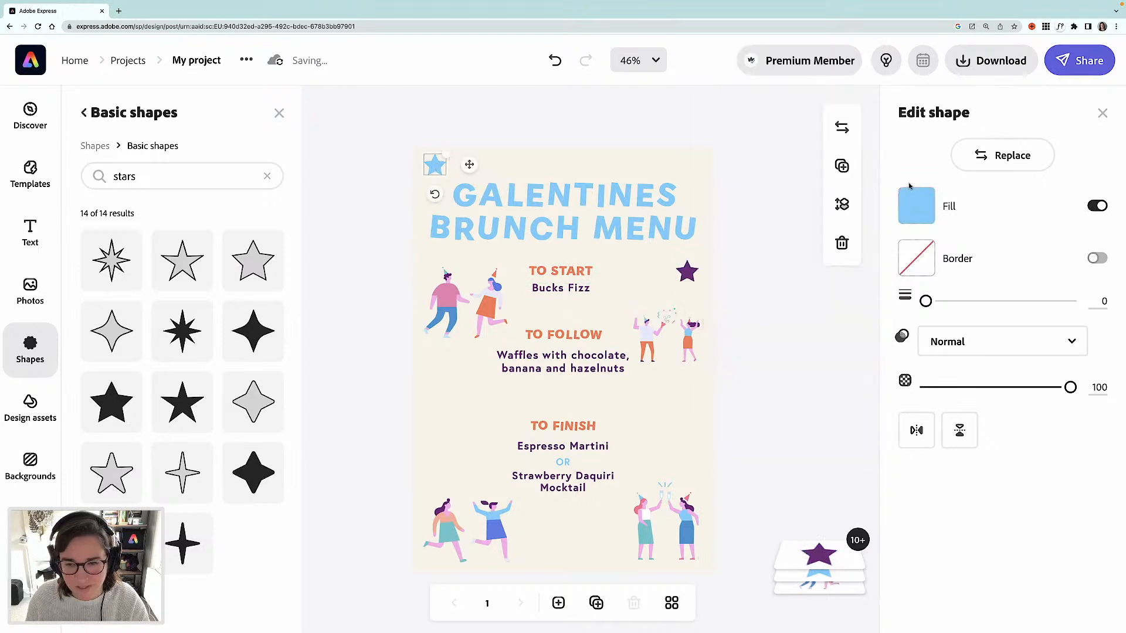
{"action": "left_click", "coordinate": [916, 205]}
{"action": "left_click", "coordinate": [788, 183]}
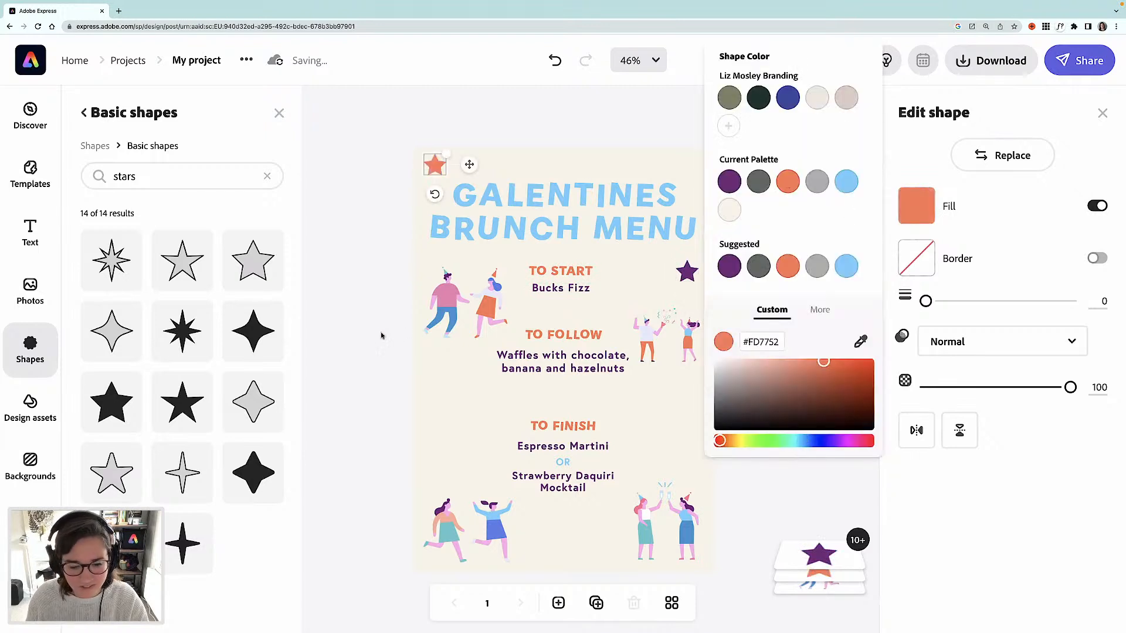
{"action": "left_click", "coordinate": [376, 334]}
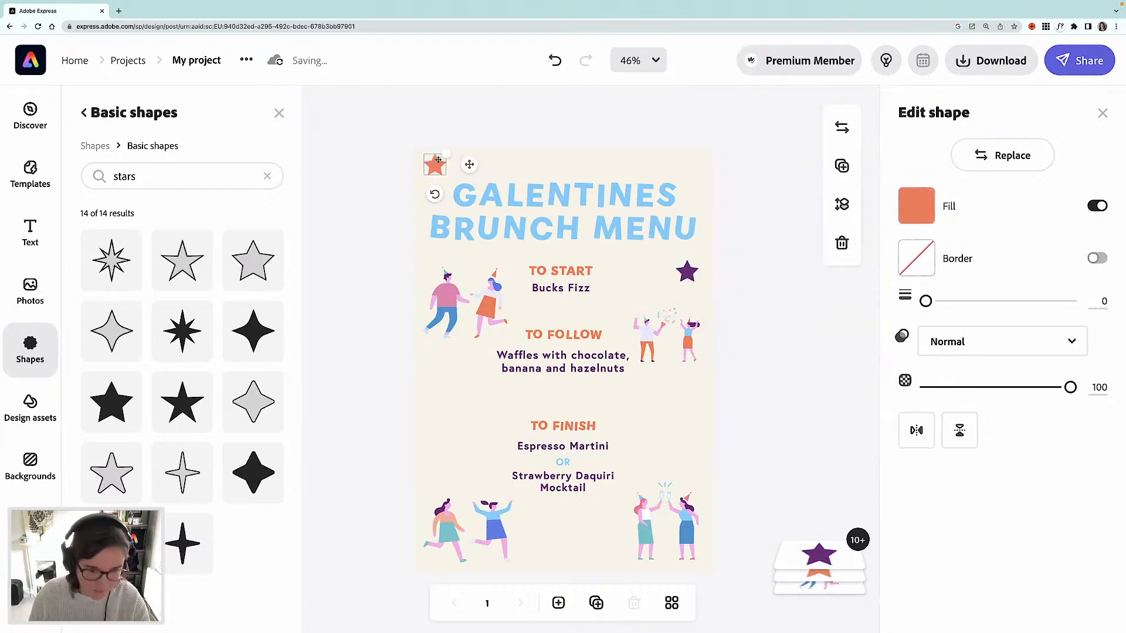
- Paste another star left of TO FINISH and fill it with blue sampled from the bottom-left illustration
{"action": "key", "text": "super+v"}
{"action": "left_click_drag", "start_coordinate": [444, 176], "coordinate": [475, 417]}
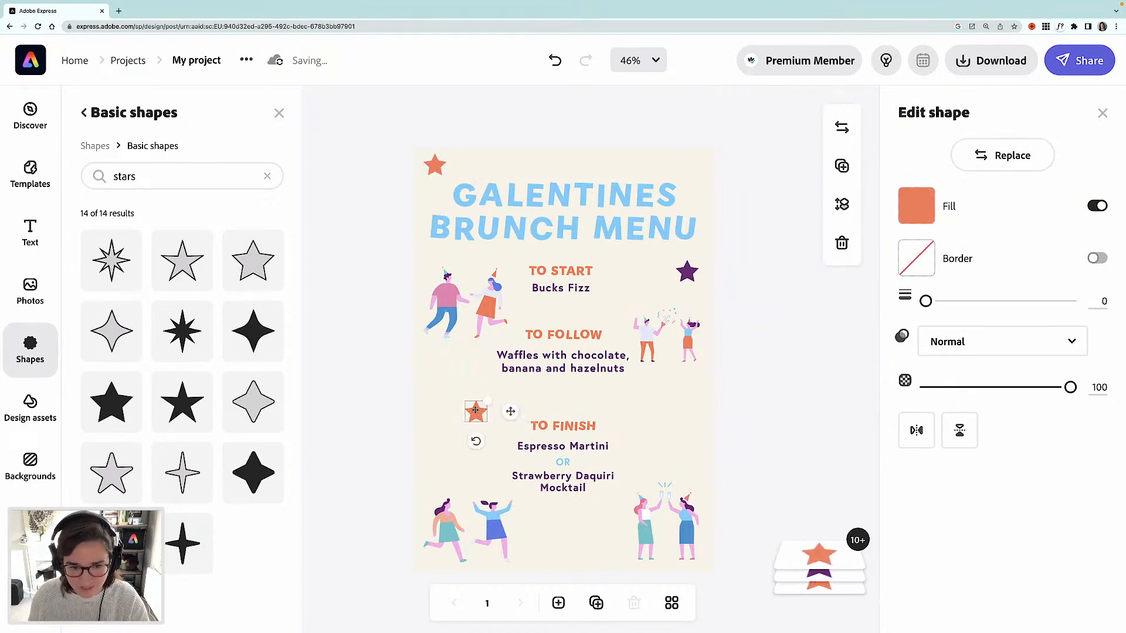
{"action": "left_click", "coordinate": [916, 206]}
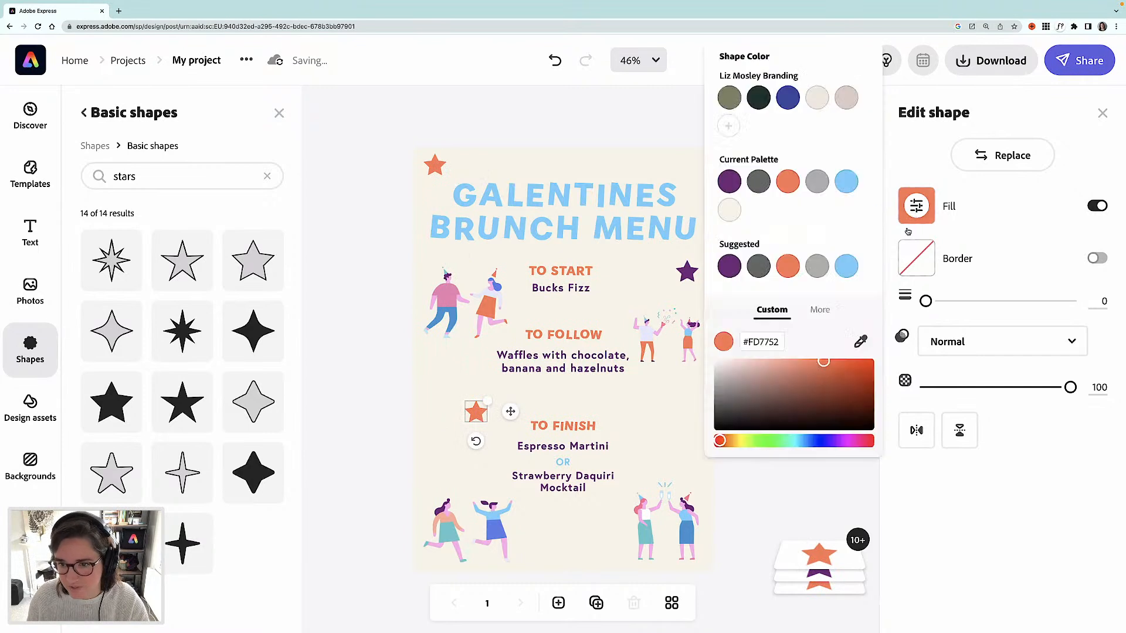
{"action": "left_click", "coordinate": [860, 342]}
{"action": "left_click", "coordinate": [486, 511]}
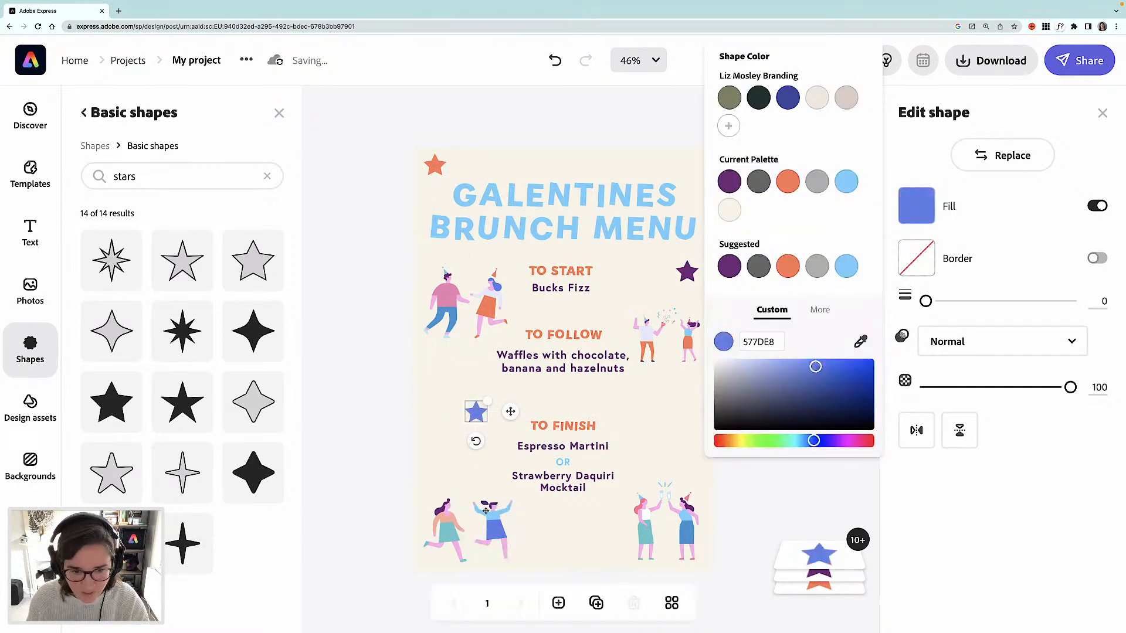
{"action": "left_click", "coordinate": [387, 302]}
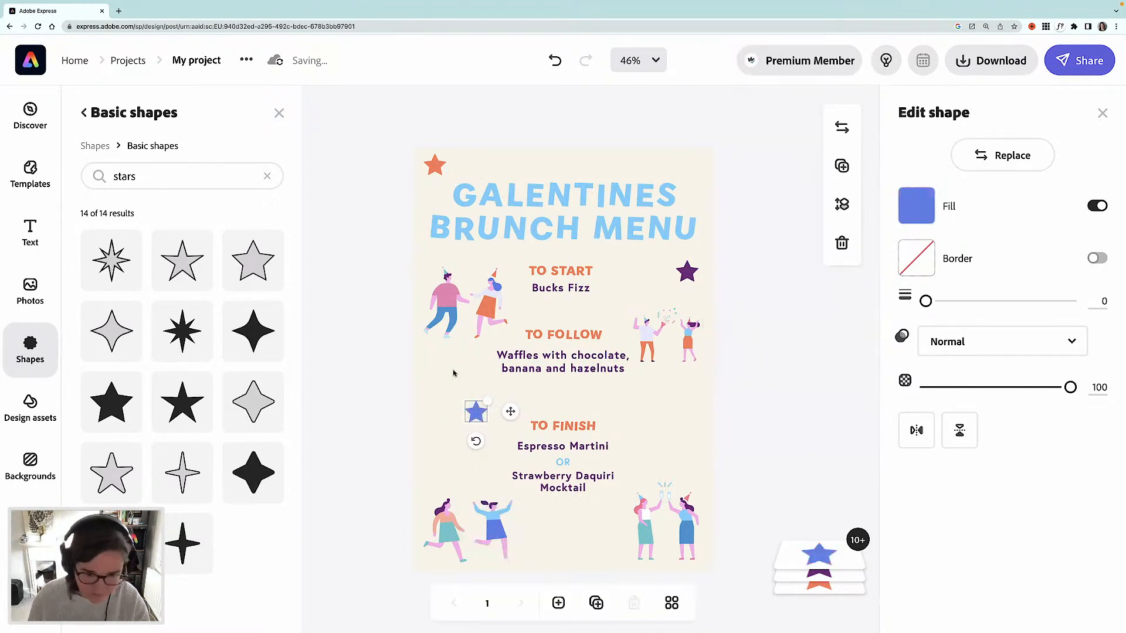
- Place a star copy right of TO FINISH and fill it with pink sampled from the bottom-left illustration
{"action": "left_click_drag", "start_coordinate": [476, 414], "coordinate": [693, 450]}
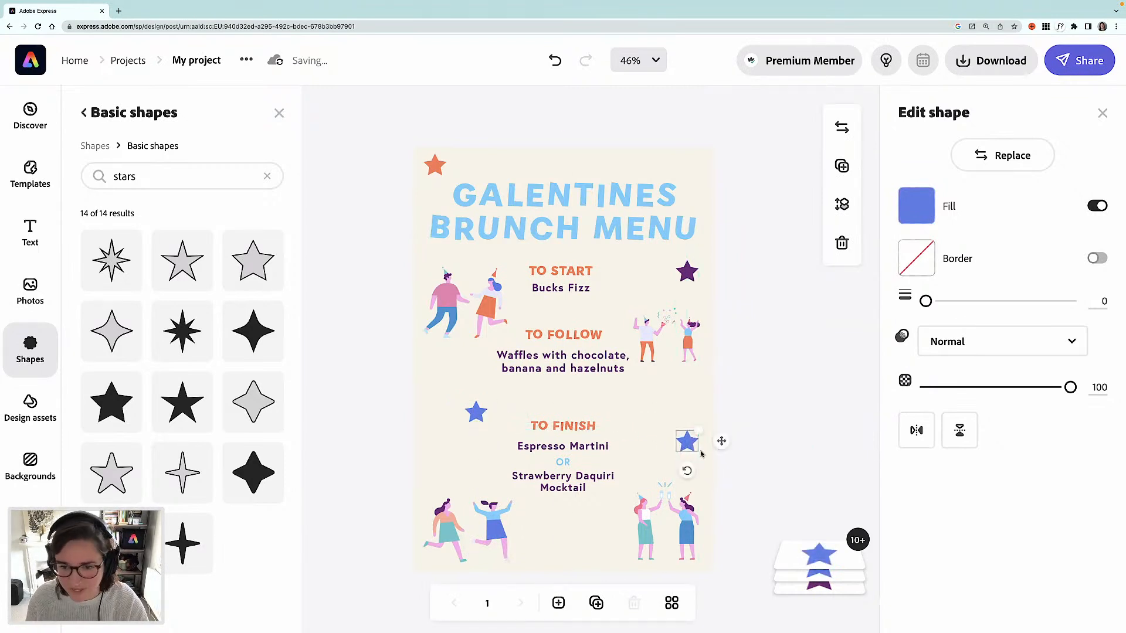
{"action": "left_click", "coordinate": [916, 211]}
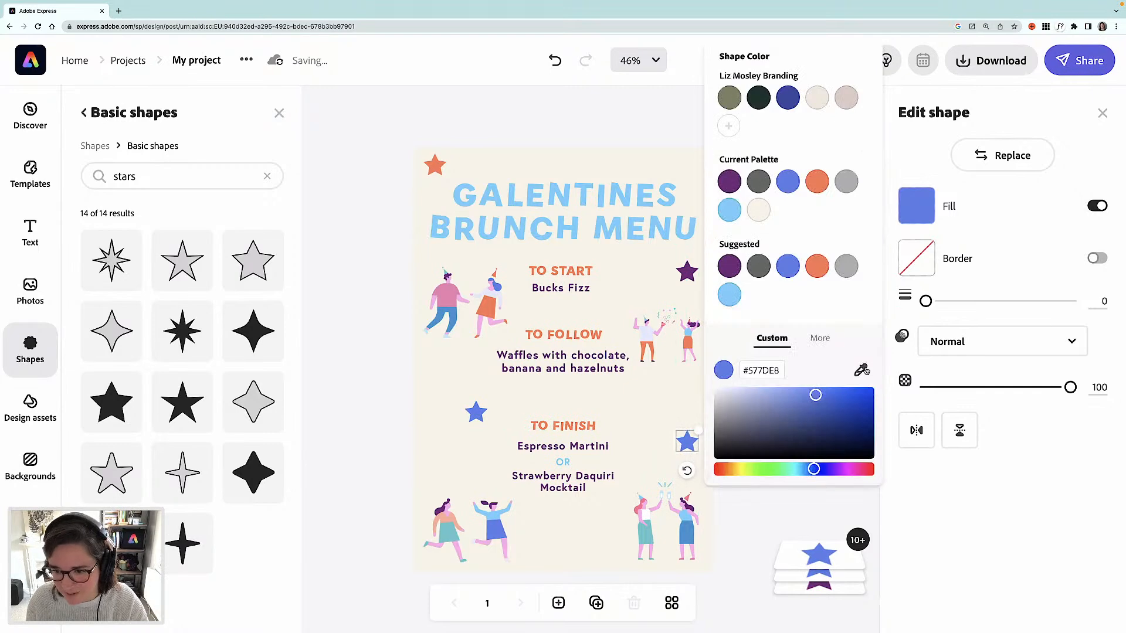
{"action": "left_click", "coordinate": [860, 370]}
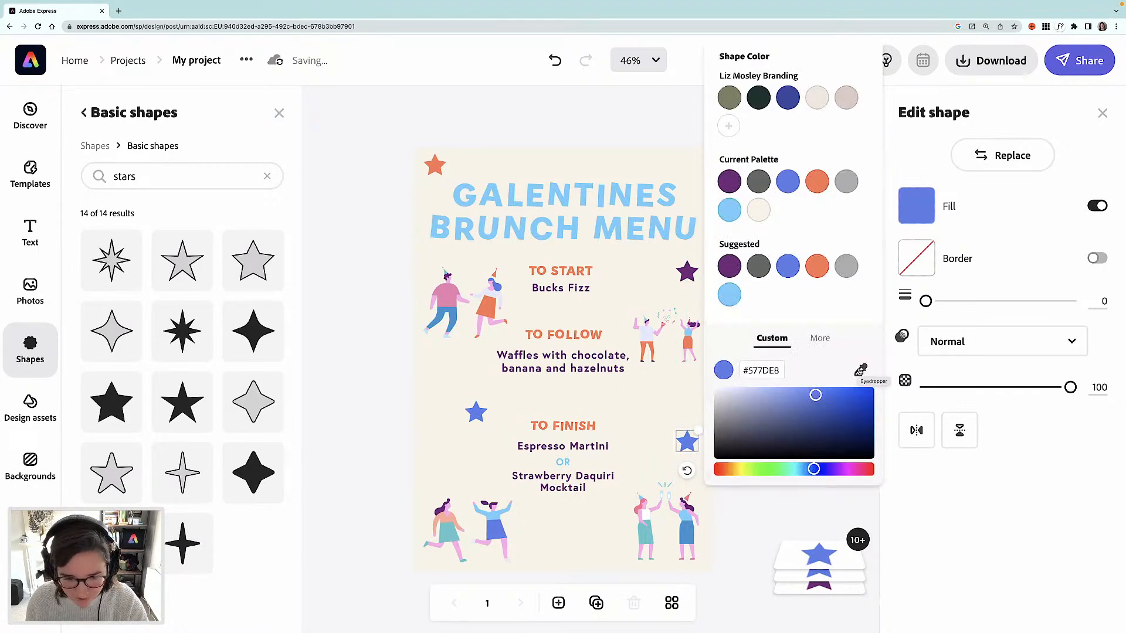
{"action": "left_click", "coordinate": [447, 507]}
- Duplicate the menu page
{"action": "left_click", "coordinate": [359, 231]}
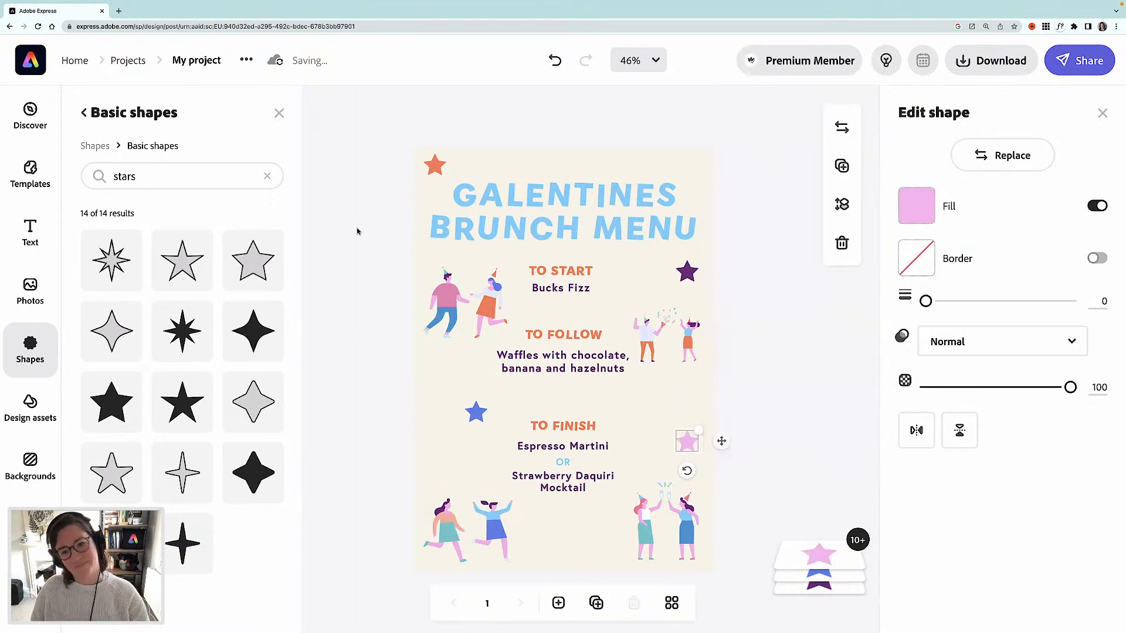
{"action": "left_click", "coordinate": [352, 226]}
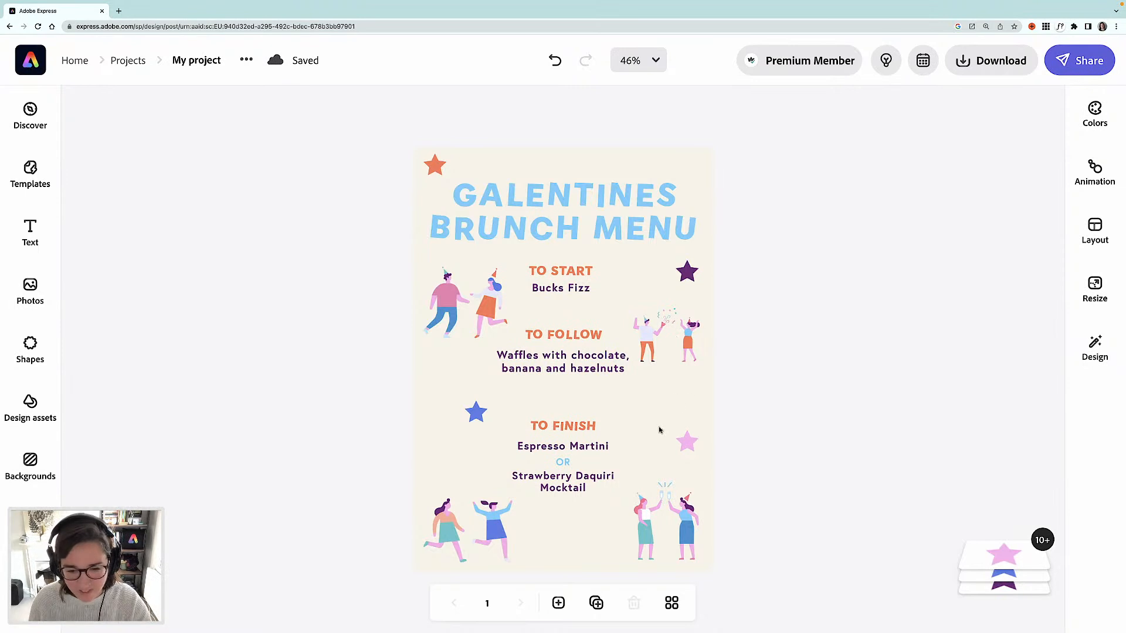
{"action": "left_click", "coordinate": [597, 604]}
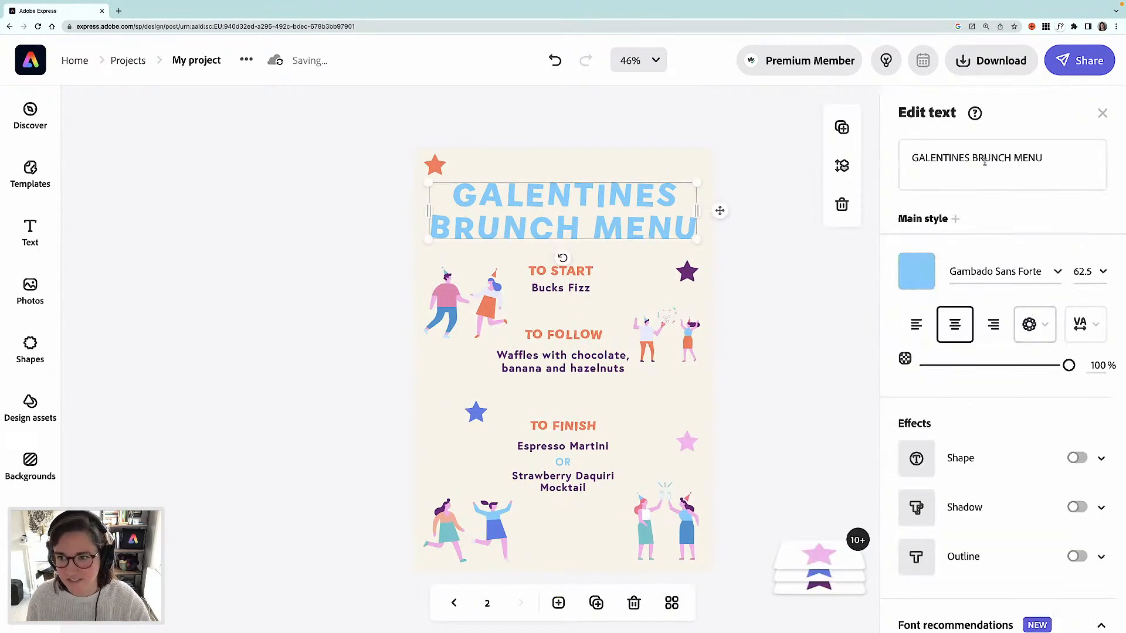
- Change the duplicated page's title to GALENTINES BRUNCH INVITE and nudge it down slightly
{"action": "left_click", "coordinate": [1039, 160]}
{"action": "left_click_drag", "start_coordinate": [1042, 158], "coordinate": [1014, 158]}
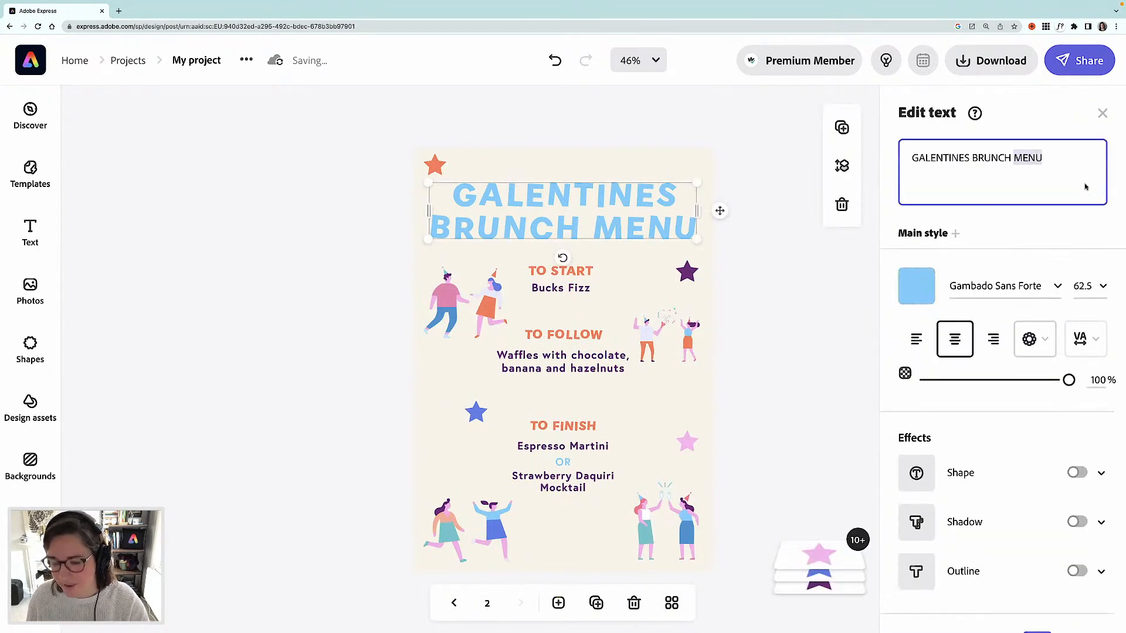
{"action": "type", "text": "INVITE"}
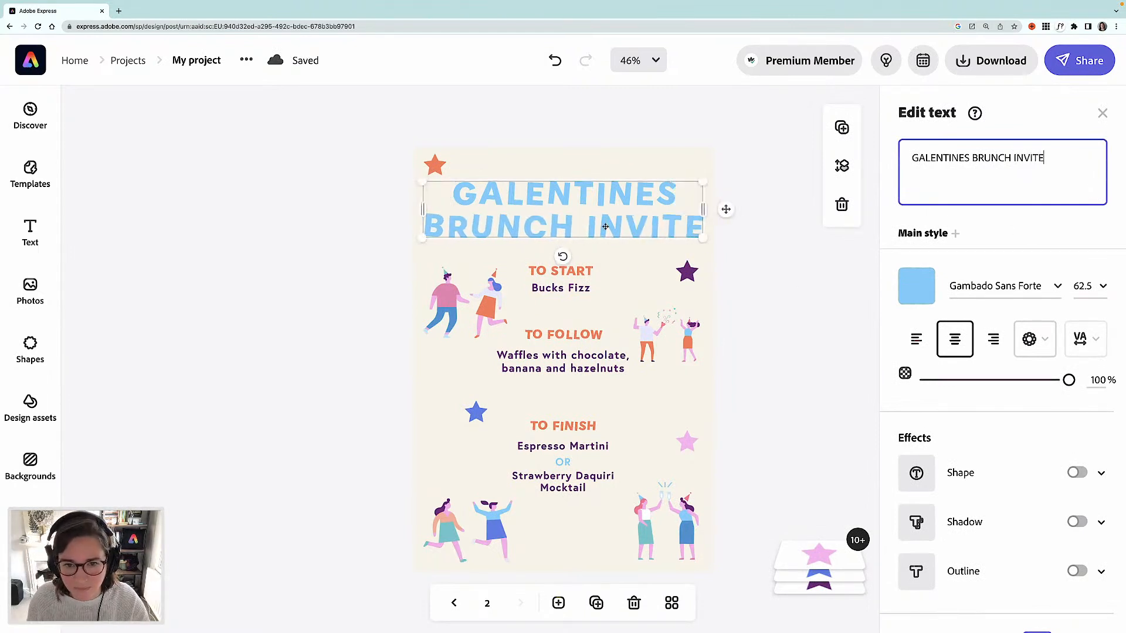
{"action": "left_click_drag", "start_coordinate": [606, 237], "coordinate": [609, 252]}
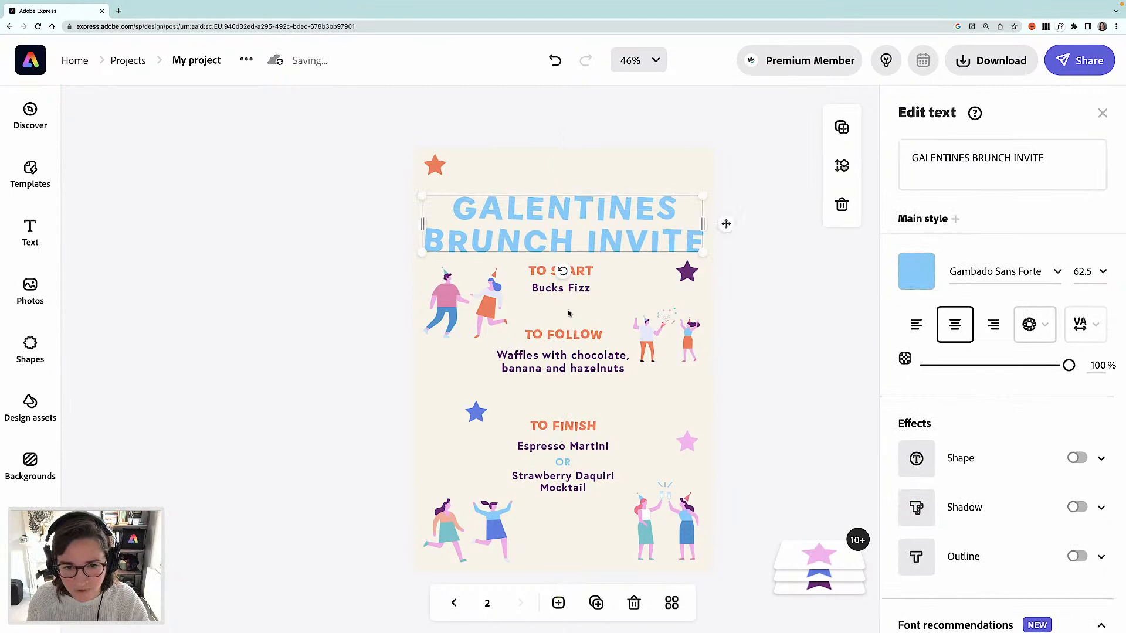
- Delete the Bucks Fizz line and the TO START heading
{"action": "left_click", "coordinate": [557, 288]}
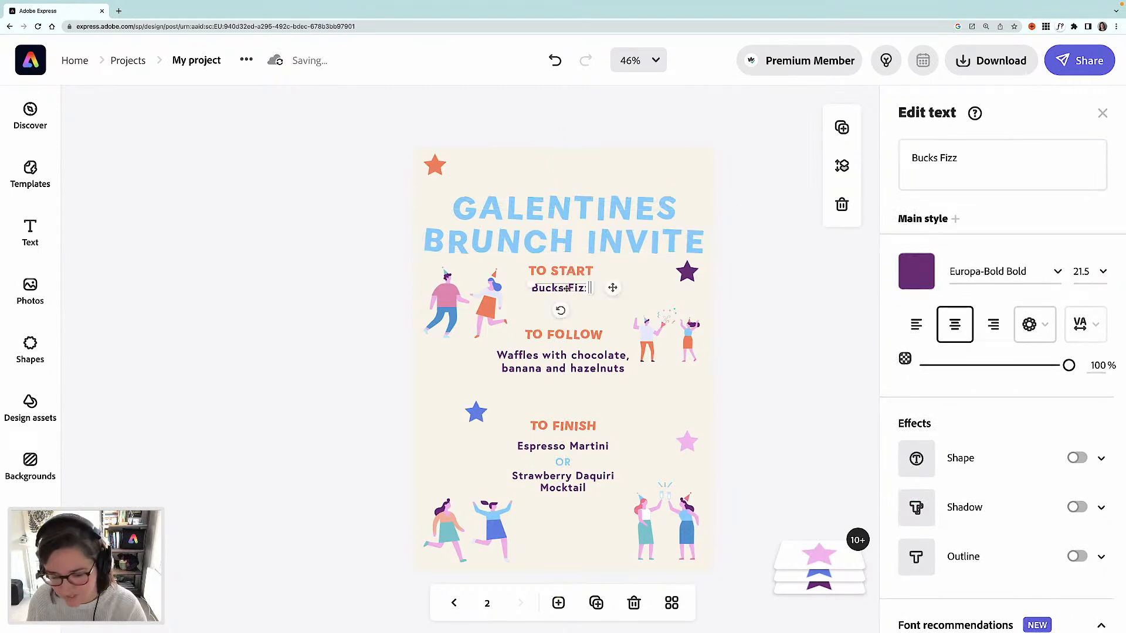
{"action": "key", "text": "Delete"}
{"action": "left_click", "coordinate": [564, 273]}
{"action": "key", "text": "Delete"}
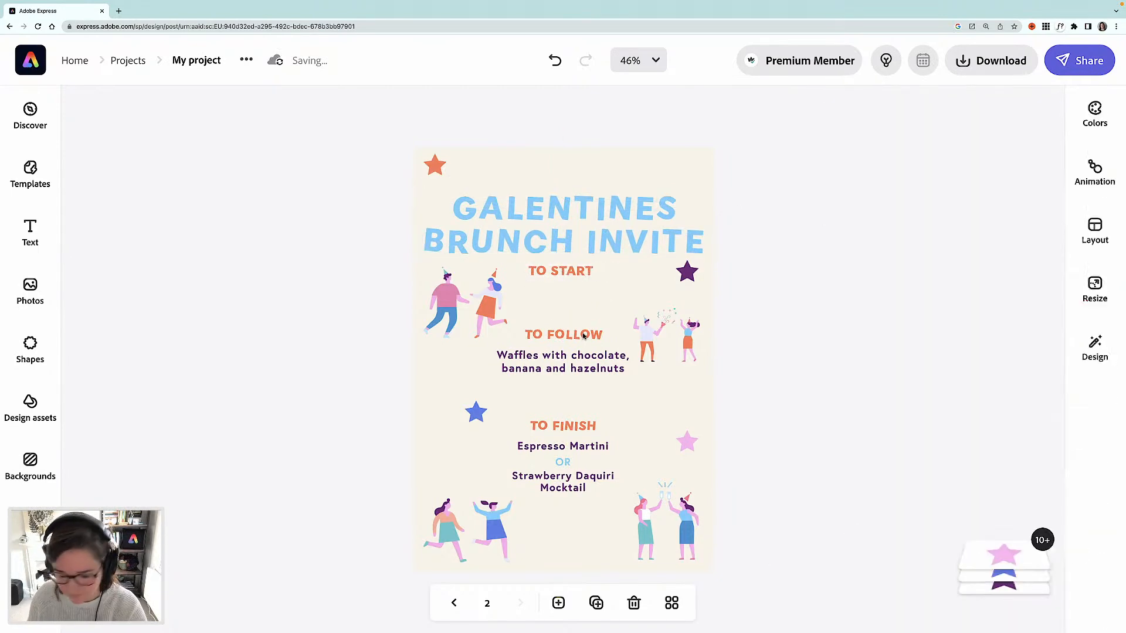
- Replace the TO FOLLOW heading with FEBRUARY 13th and widen its box so it fits on one line
{"action": "left_click", "coordinate": [582, 338]}
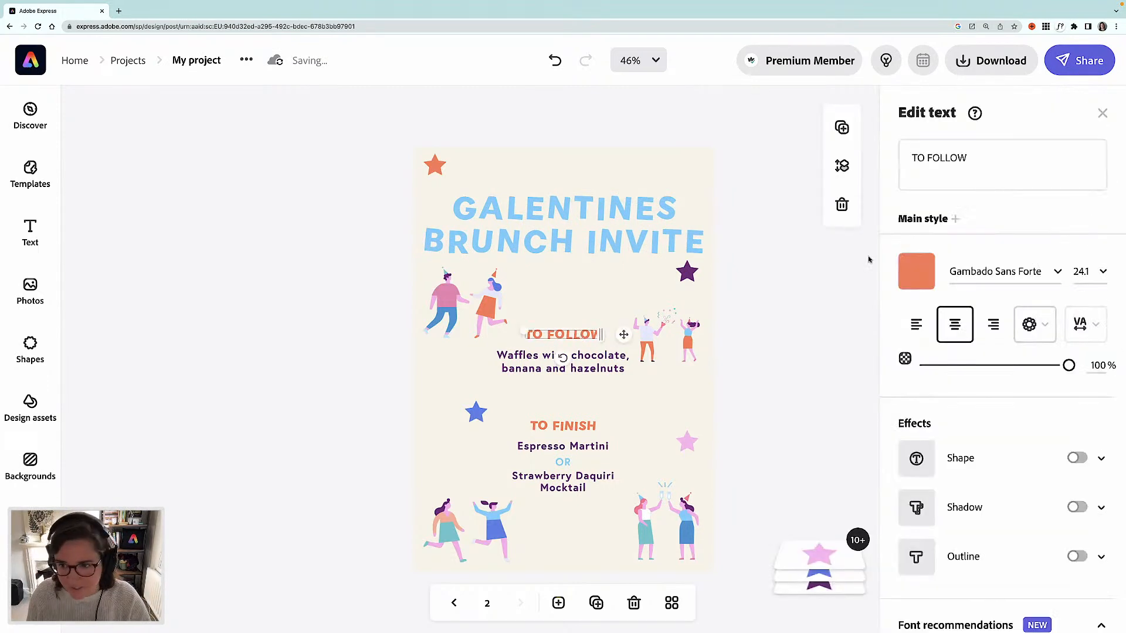
{"action": "double_click", "coordinate": [940, 164]}
{"action": "triple_click", "coordinate": [940, 164]}
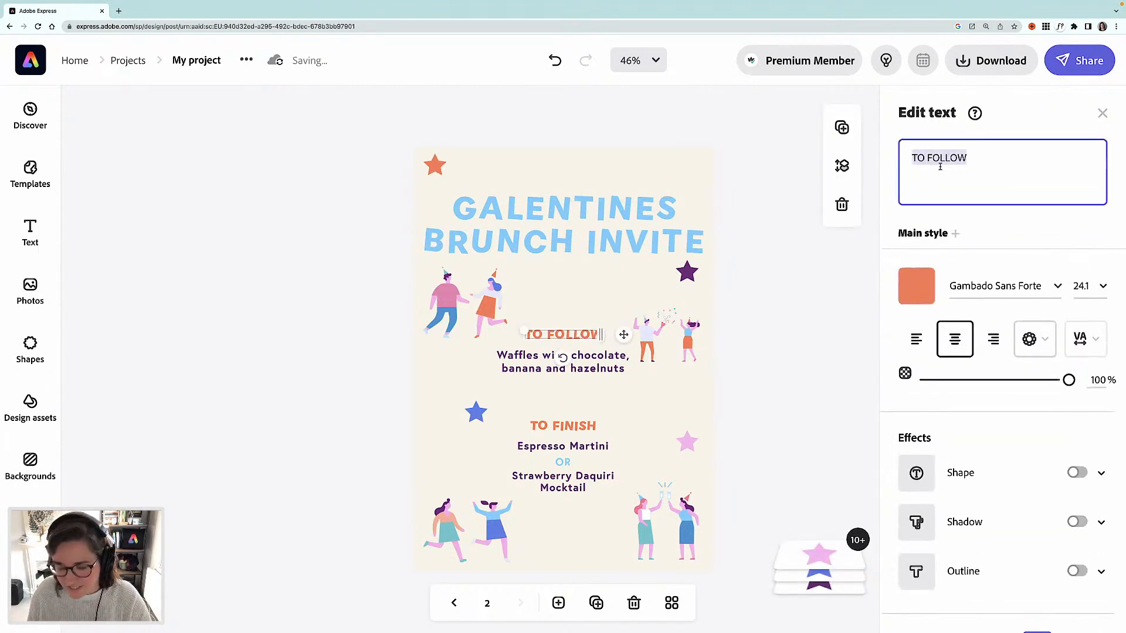
{"action": "type", "text": "Fe"}
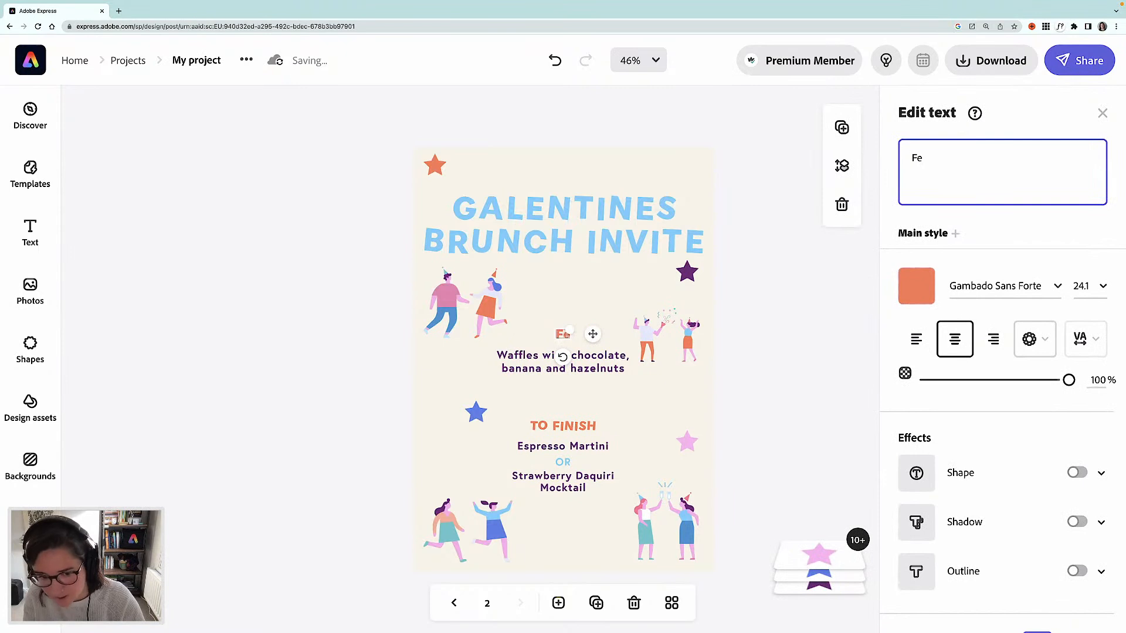
{"action": "key", "text": "BackSpace"}
{"action": "type", "text": "EBR"}
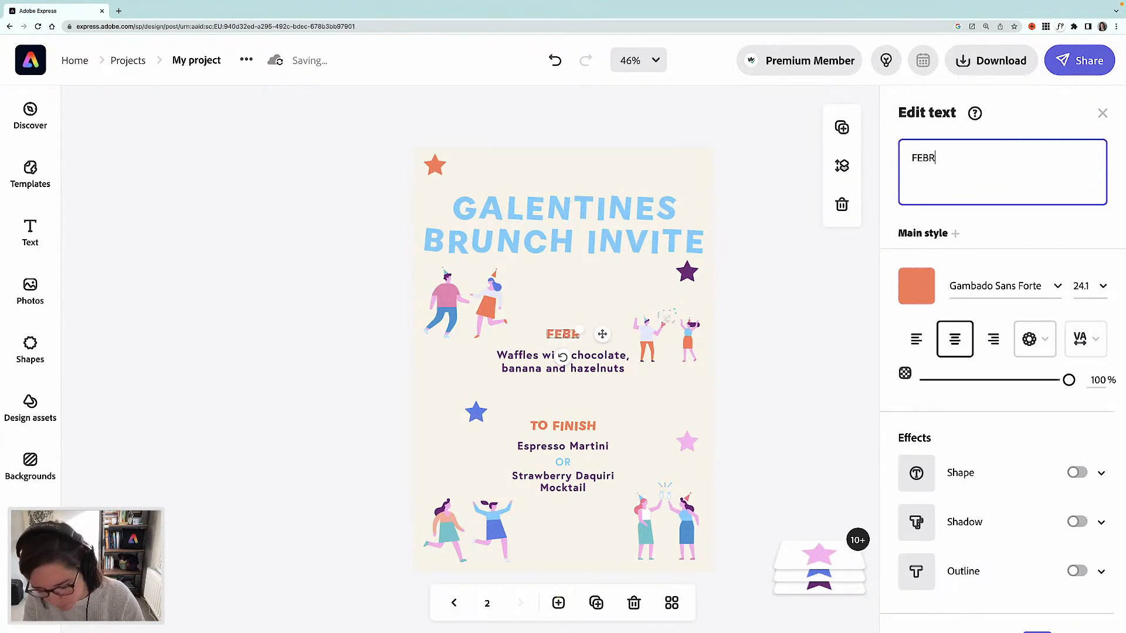
{"action": "type", "text": "UARY 1"}
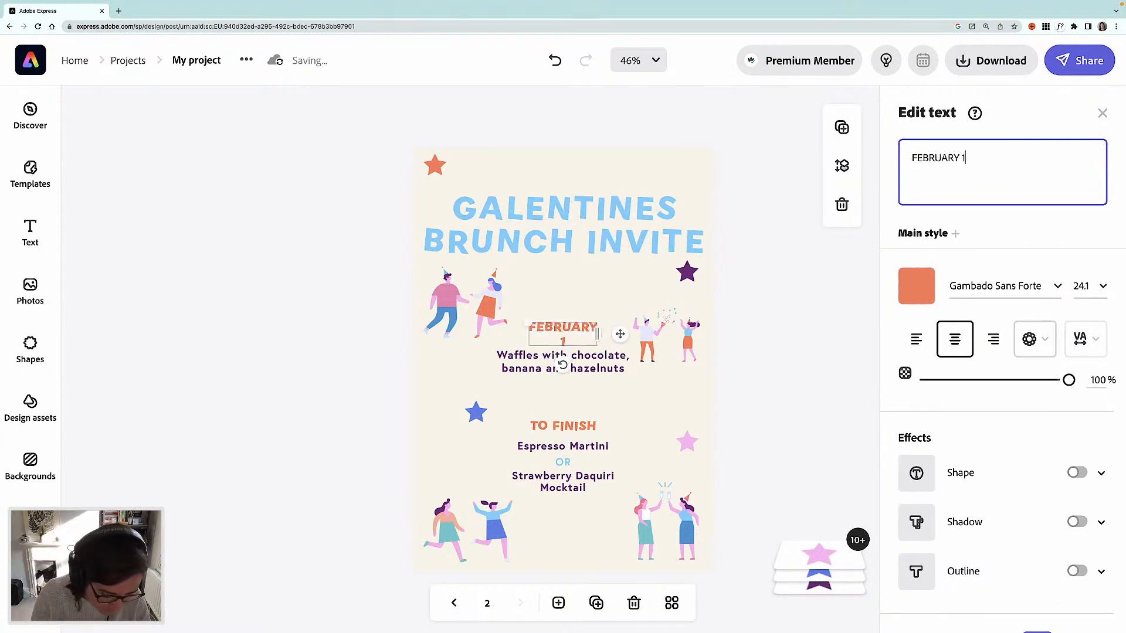
{"action": "type", "text": "3th"}
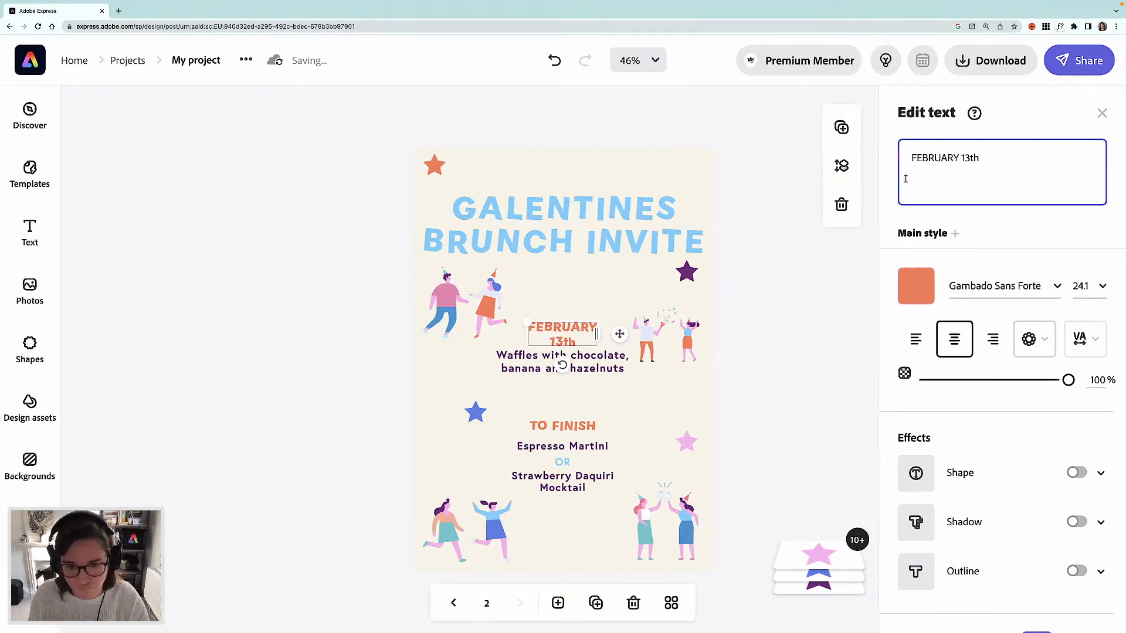
{"action": "left_click_drag", "start_coordinate": [596, 335], "coordinate": [559, 346]}
- Replace the waffles description with 10am-12pm
{"action": "left_click", "coordinate": [594, 368]}
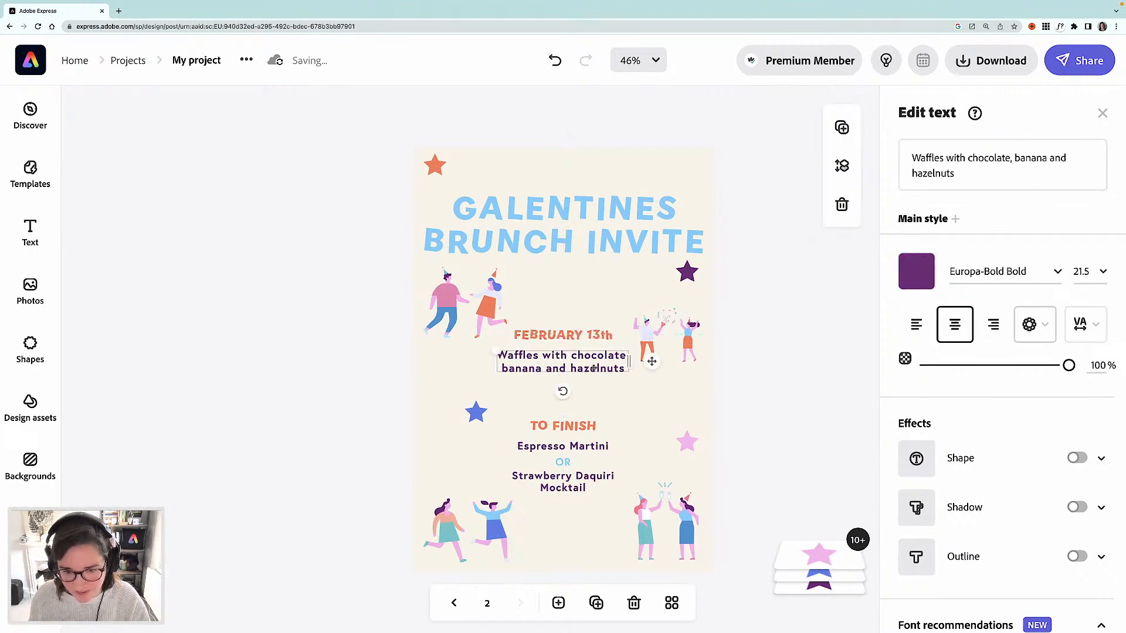
{"action": "left_click", "coordinate": [993, 274]}
{"action": "left_click_drag", "start_coordinate": [957, 174], "coordinate": [909, 156]}
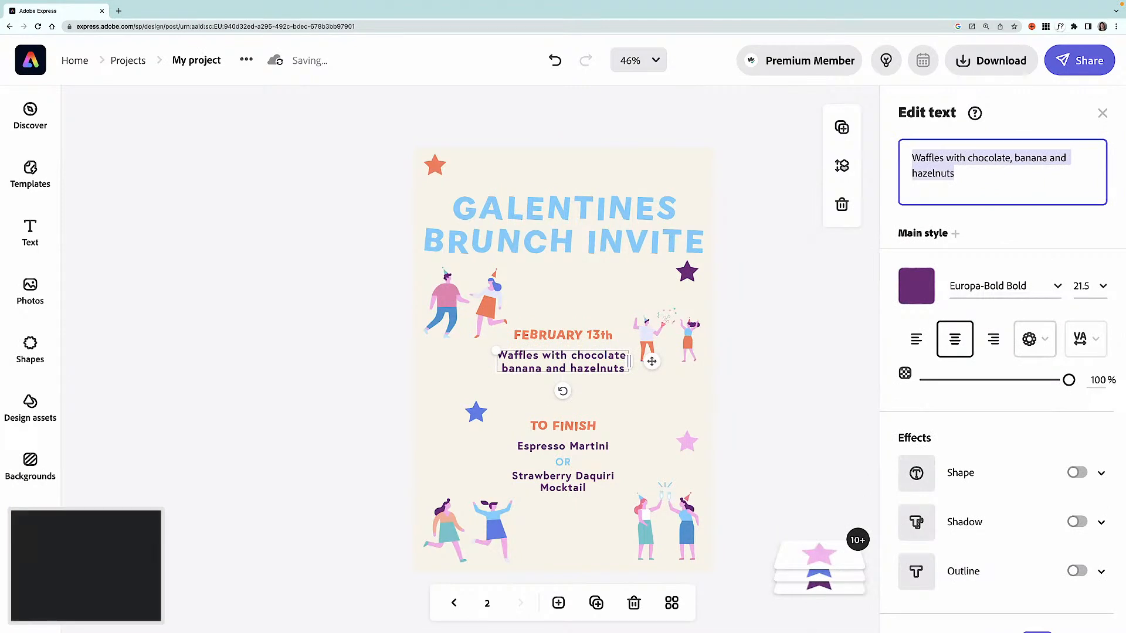
{"action": "type", "text": "10am-12pm"}
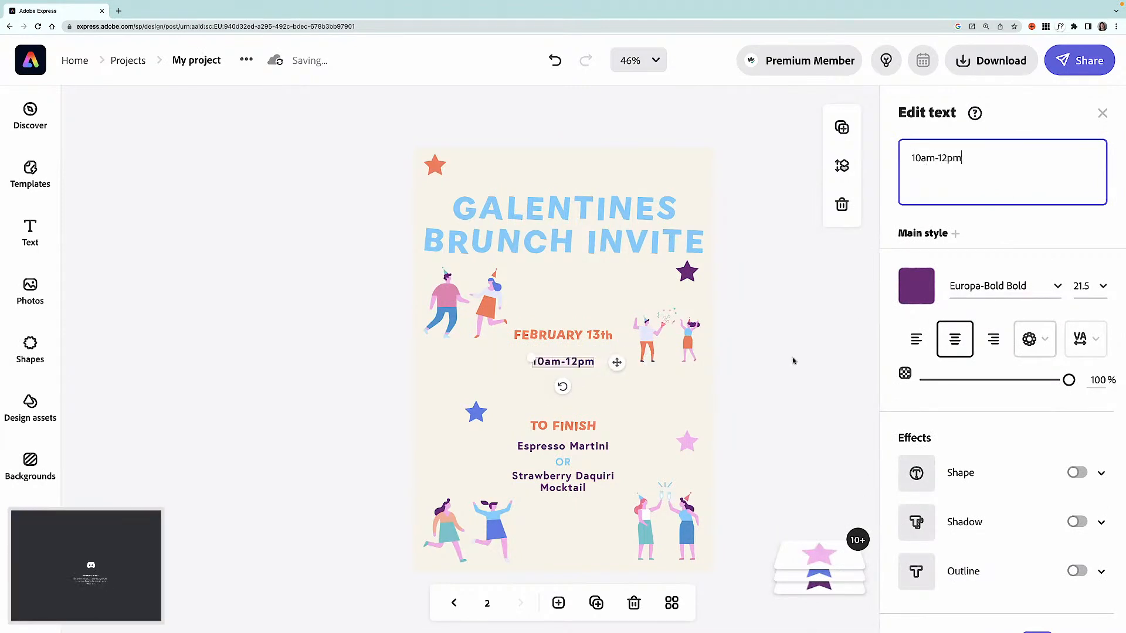
- Delete the TO FINISH heading and move the OR label up below the time
{"action": "left_click", "coordinate": [562, 430]}
{"action": "left_click", "coordinate": [565, 453]}
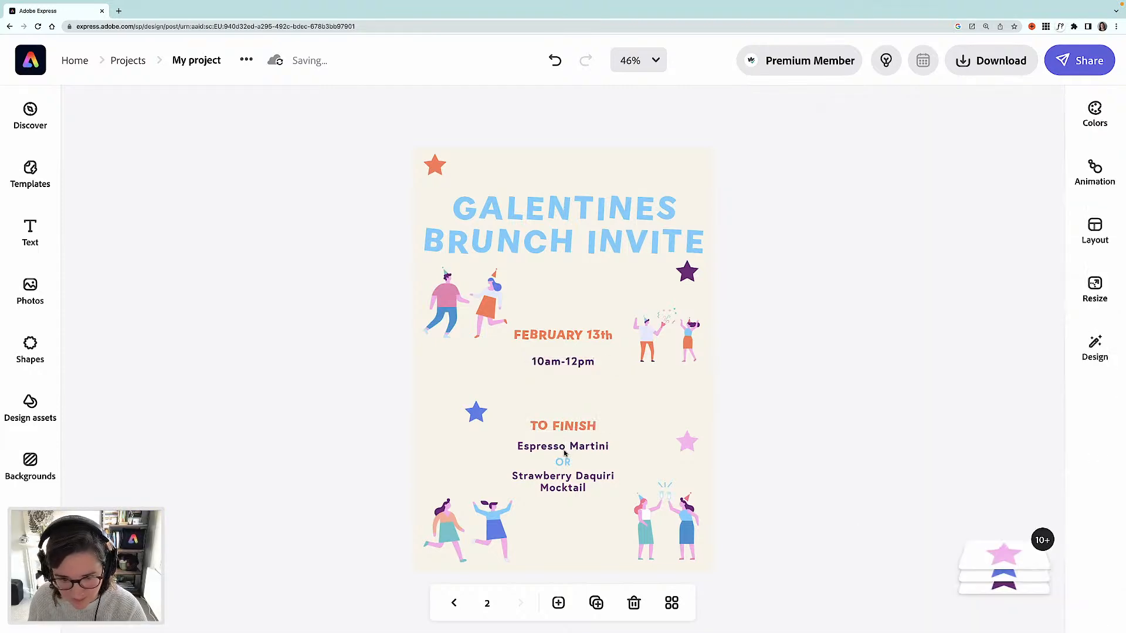
{"action": "key", "text": "Delete"}
{"action": "left_click", "coordinate": [564, 463]}
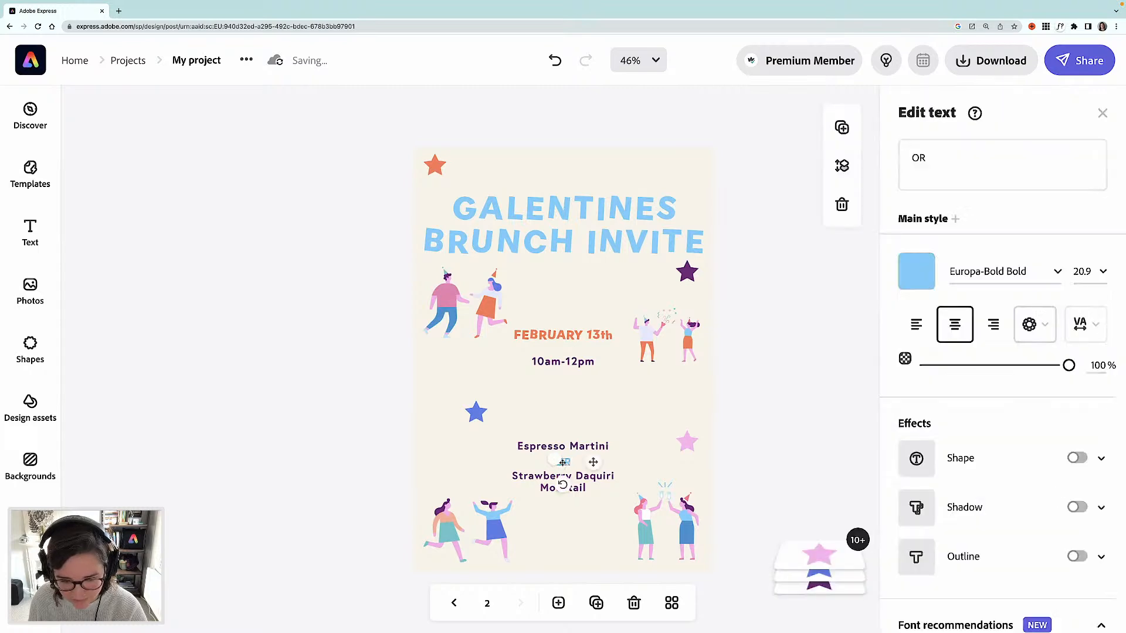
{"action": "left_click_drag", "start_coordinate": [563, 459], "coordinate": [562, 397]}
- Delete the Espresso Martini and Strawberry Daquiri Mocktail lines
{"action": "left_click", "coordinate": [582, 448]}
{"action": "key", "text": "BackSpace"}
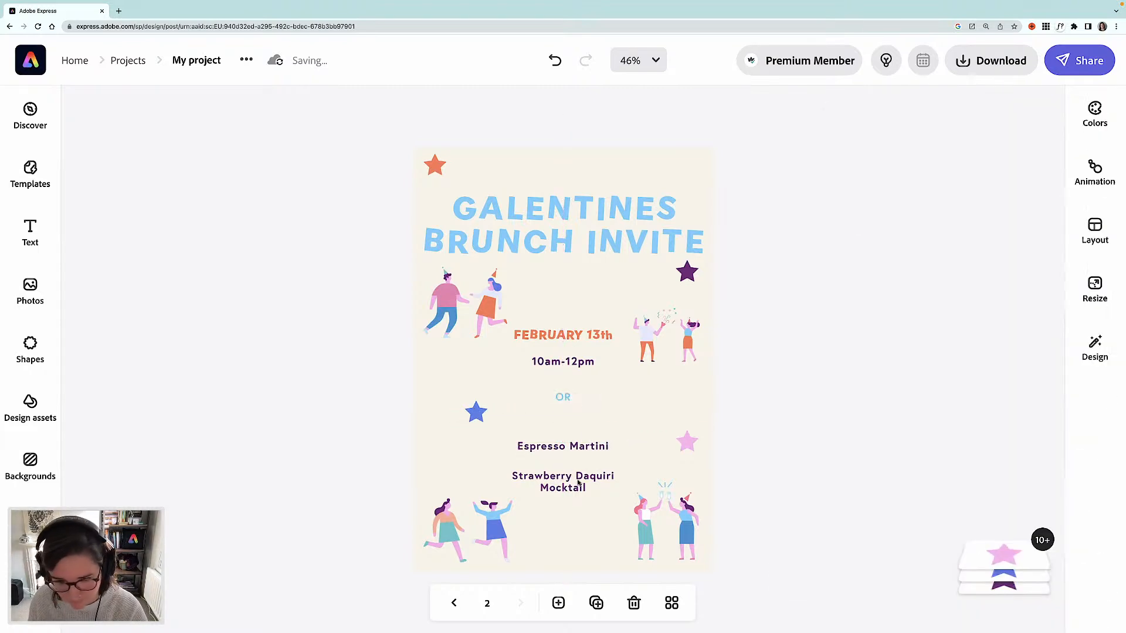
{"action": "left_click", "coordinate": [577, 482]}
{"action": "key", "text": "BackSpace"}
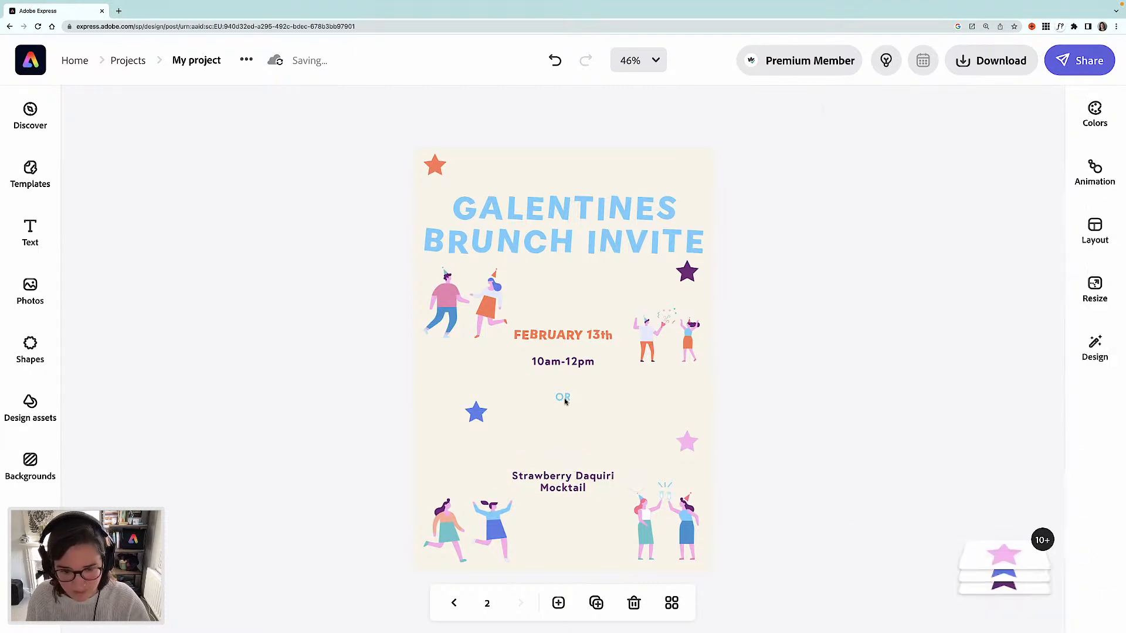
- Delete the OR label and select the 10am-12pm time text
{"action": "left_click", "coordinate": [575, 405]}
{"action": "left_click_drag", "start_coordinate": [554, 394], "coordinate": [512, 390]}
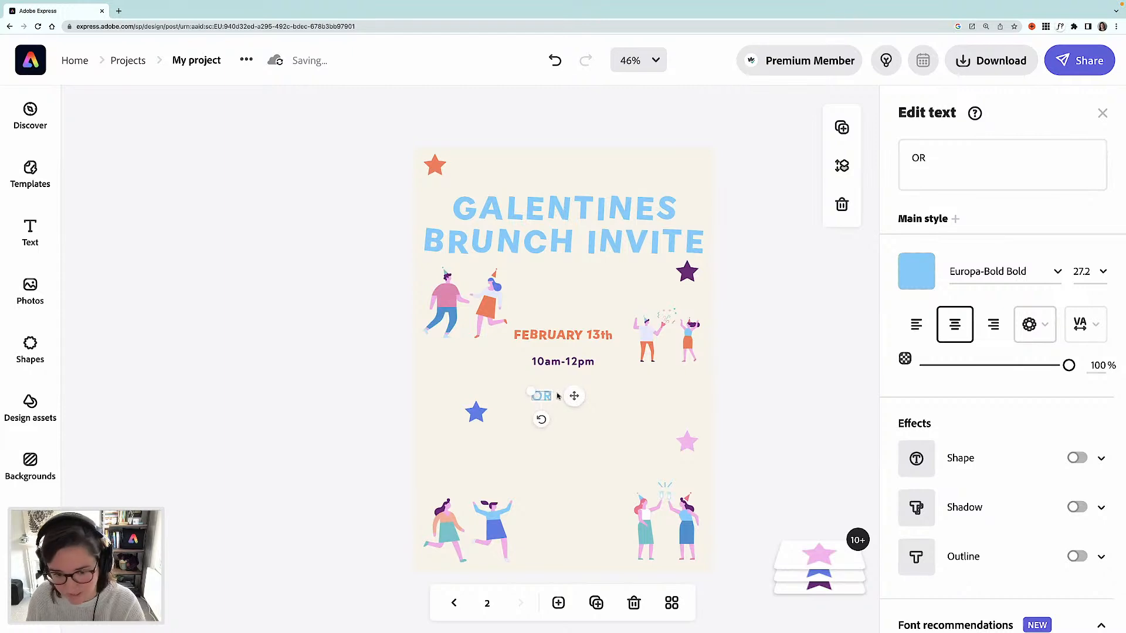
{"action": "key", "text": "BackSpace"}
{"action": "left_click", "coordinate": [560, 363]}
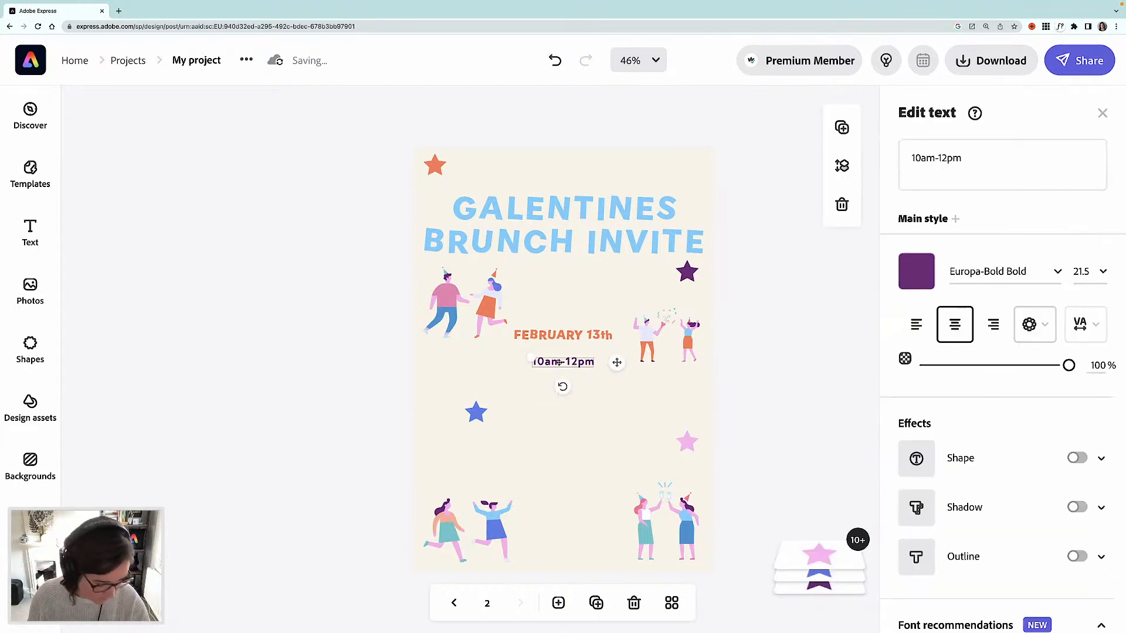
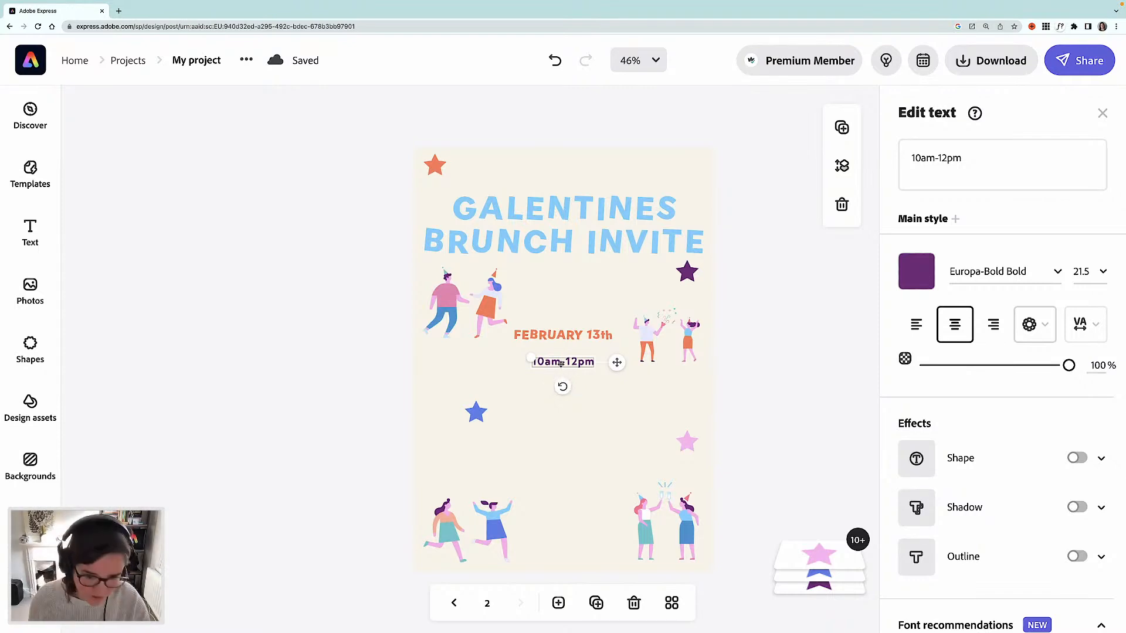
- Duplicate the time line below itself, change the copy to The Village Hall and widen its text box to one line
{"action": "left_click_drag", "start_coordinate": [566, 371], "coordinate": [567, 390]}
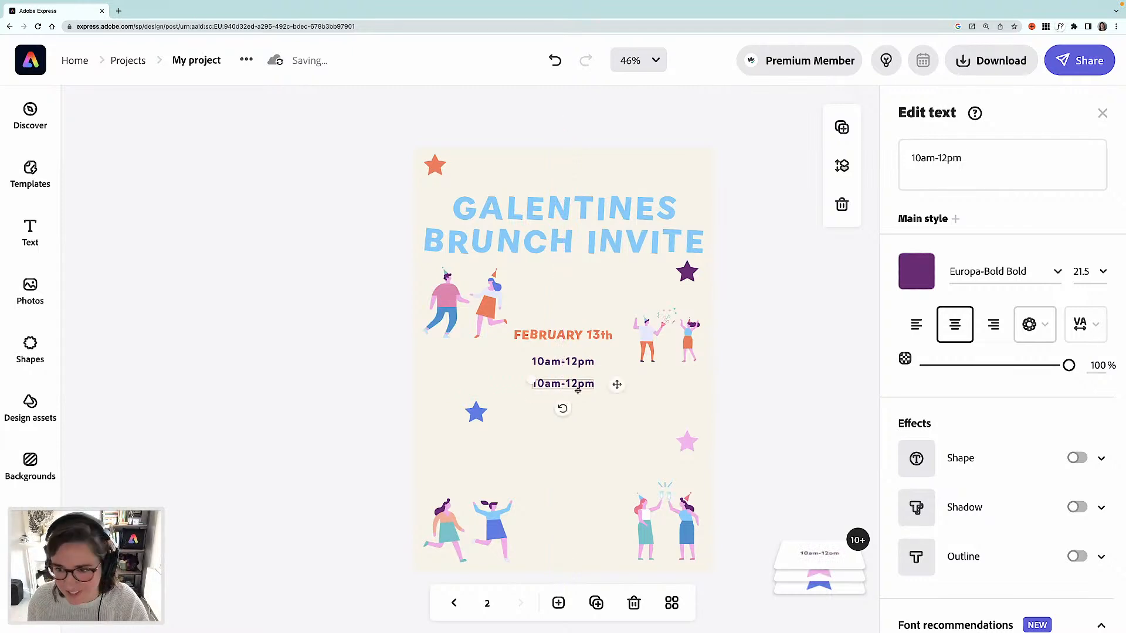
{"action": "left_click", "coordinate": [953, 158]}
{"action": "triple_click", "coordinate": [949, 160]}
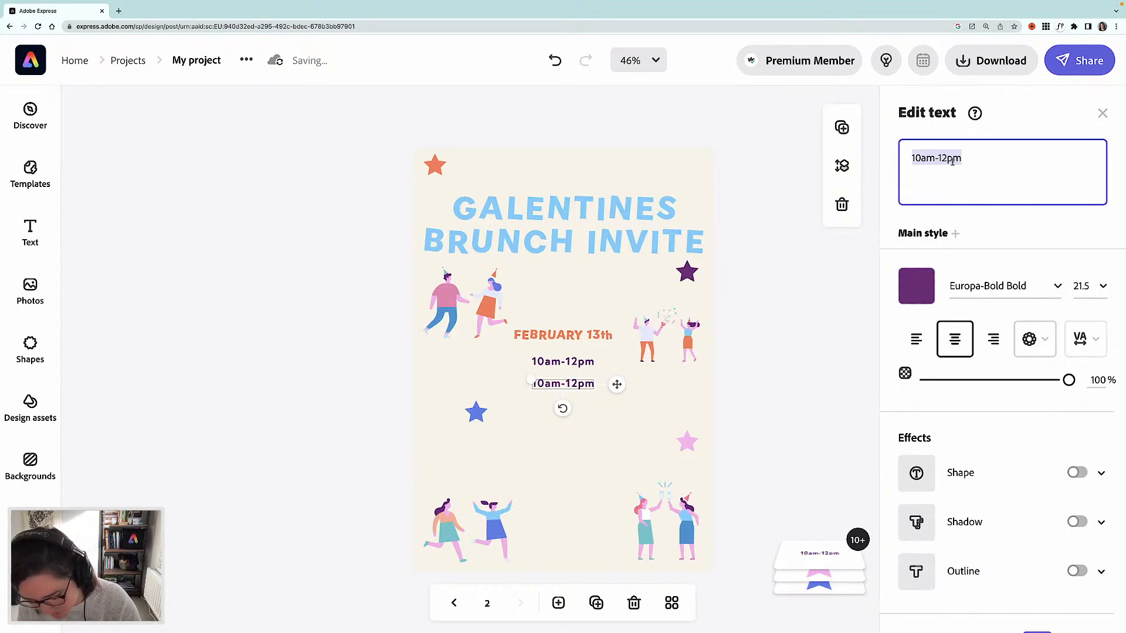
{"action": "type", "text": "The "}
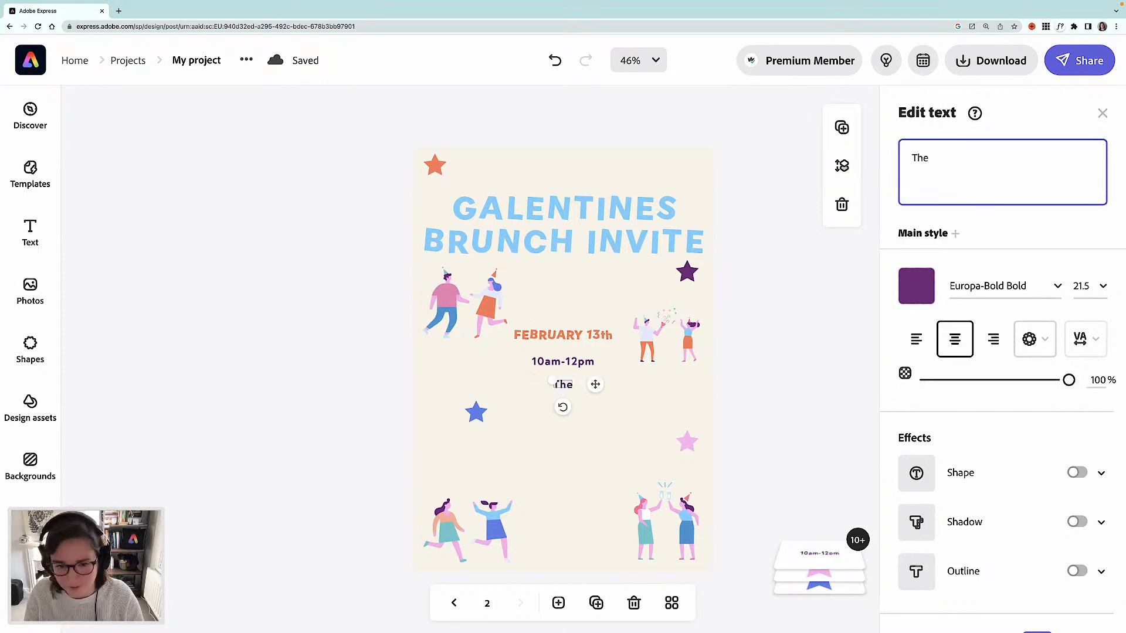
{"action": "type", "text": "Village Hall"}
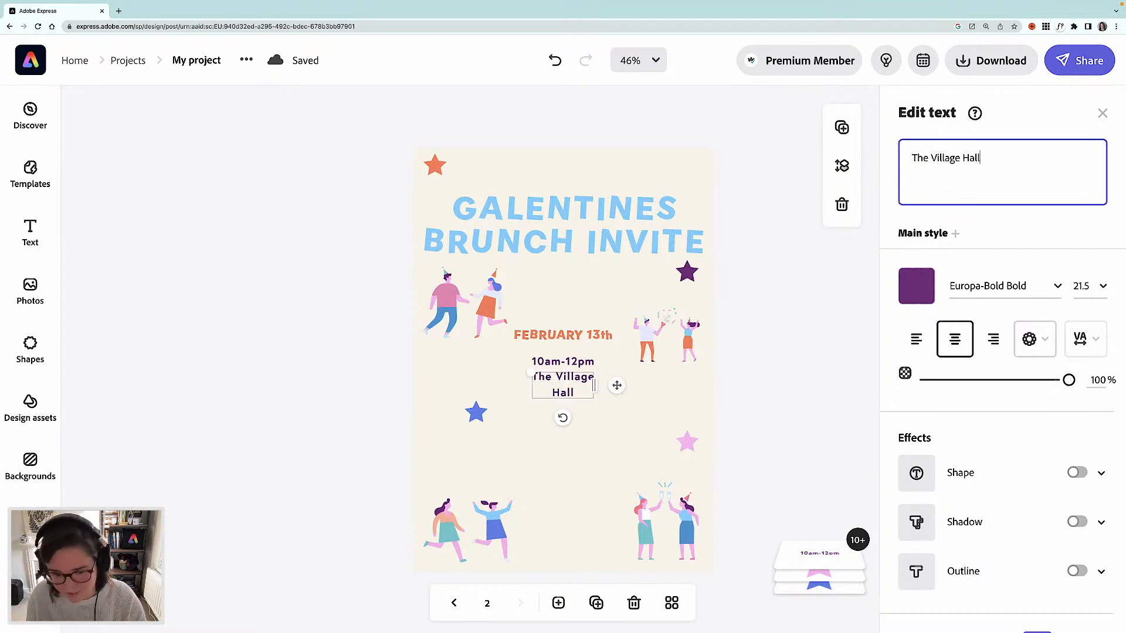
{"action": "left_click_drag", "start_coordinate": [594, 386], "coordinate": [646, 386]}
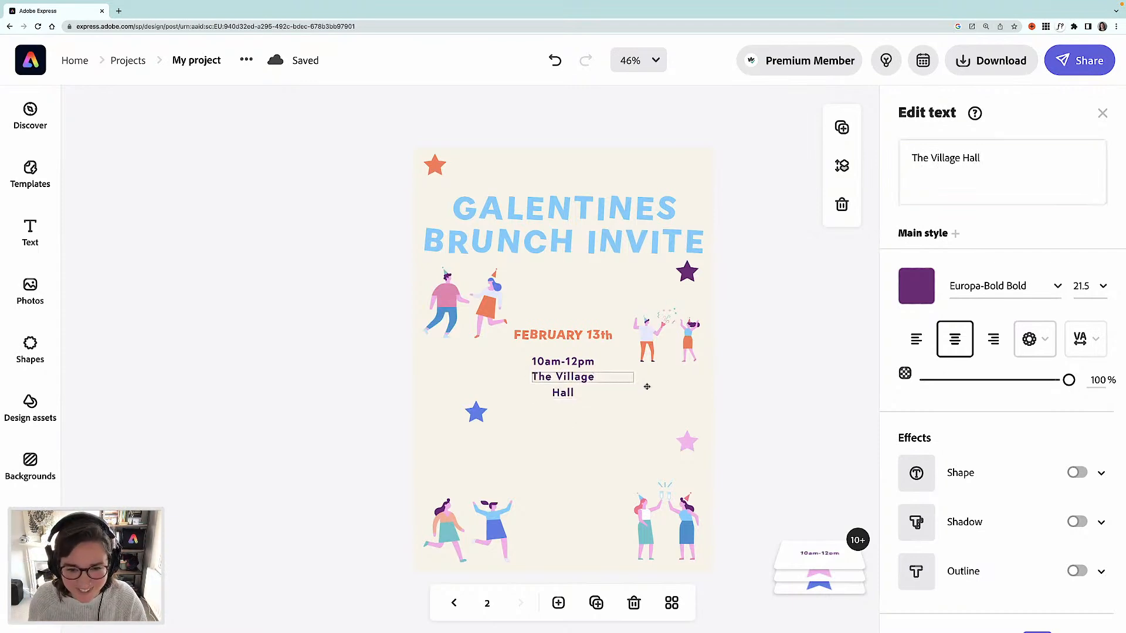
{"action": "left_click_drag", "start_coordinate": [576, 388], "coordinate": [571, 388]}
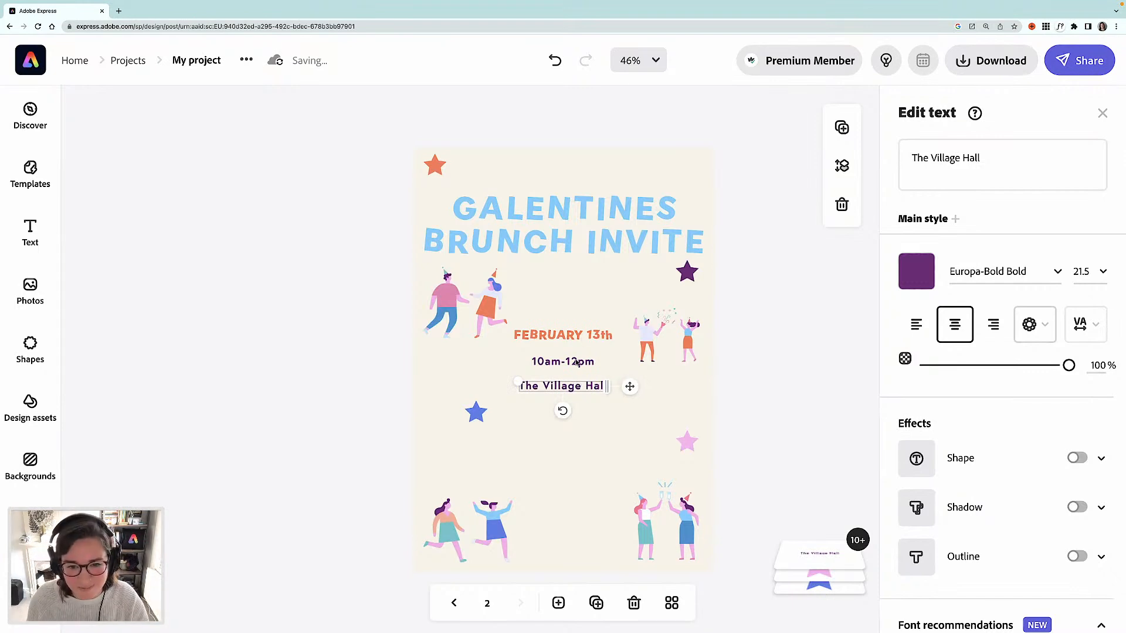
- Move the left-hand friends illustration slightly lower on the page
{"action": "left_click", "coordinate": [552, 338]}
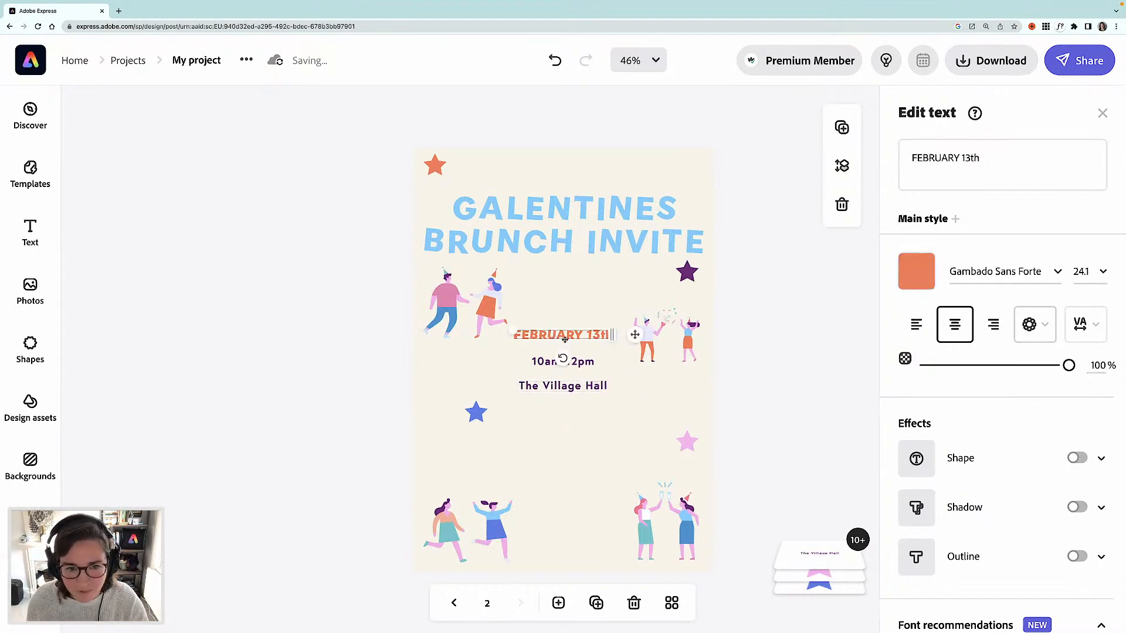
{"action": "left_click", "coordinate": [487, 302]}
{"action": "left_click_drag", "start_coordinate": [471, 335], "coordinate": [460, 380]}
- Remove BRUNCH INVITE from the title and paste it as a separate text box just below GALENTINES
{"action": "left_click", "coordinate": [590, 241]}
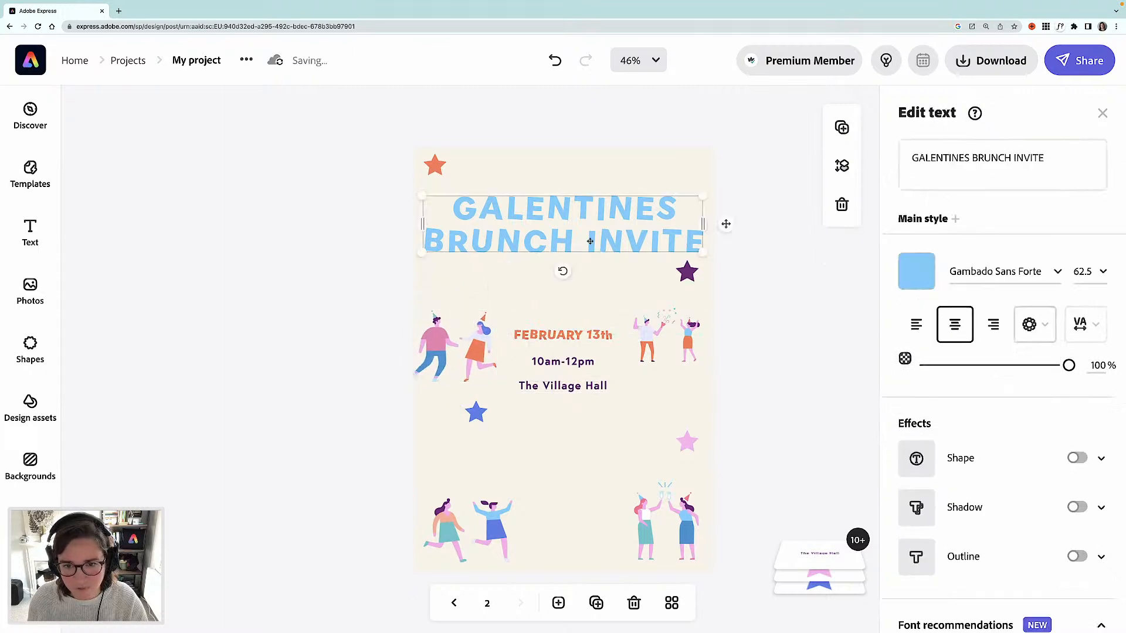
{"action": "left_click_drag", "start_coordinate": [1043, 158], "coordinate": [974, 160]}
{"action": "key", "text": "ctrl+c"}
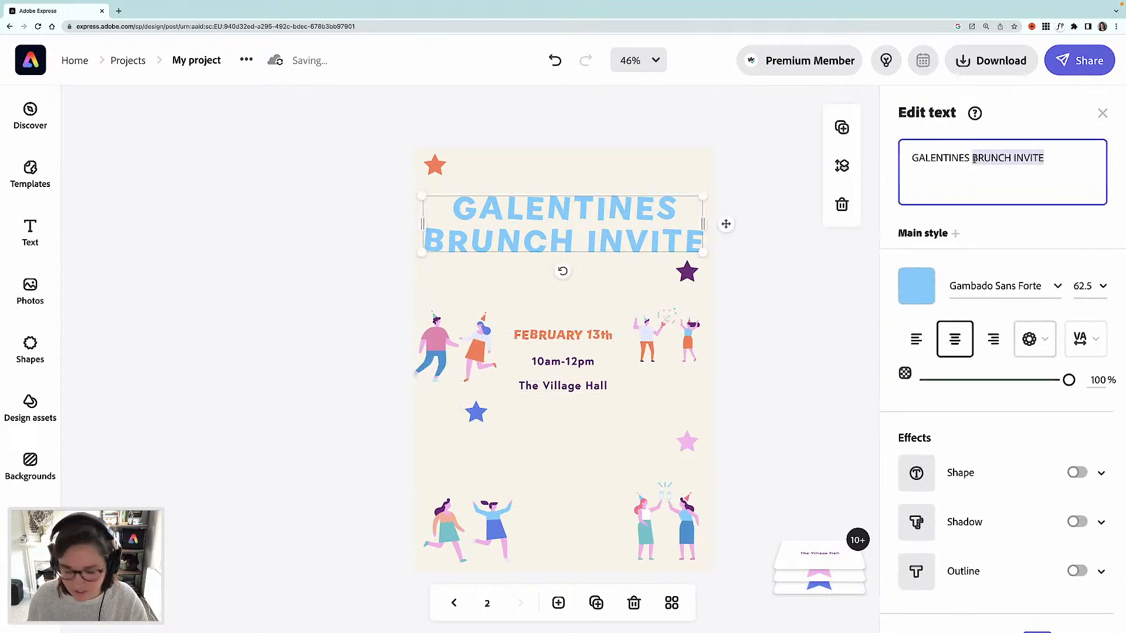
{"action": "key", "text": "BackSpace"}
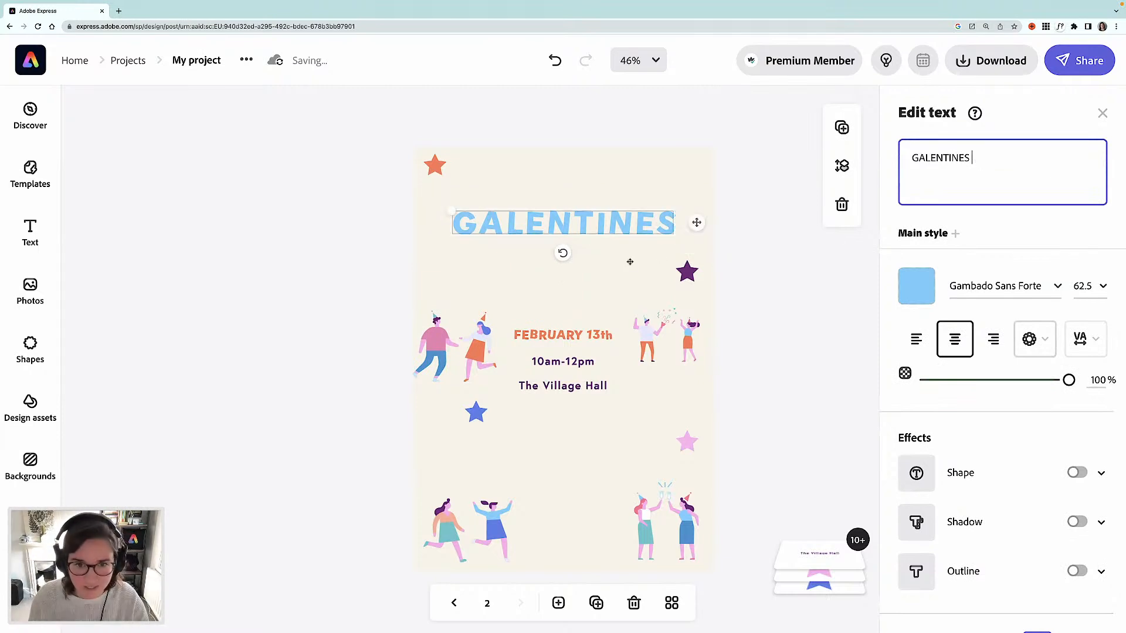
{"action": "left_click", "coordinate": [28, 236]}
{"action": "left_click", "coordinate": [223, 160]}
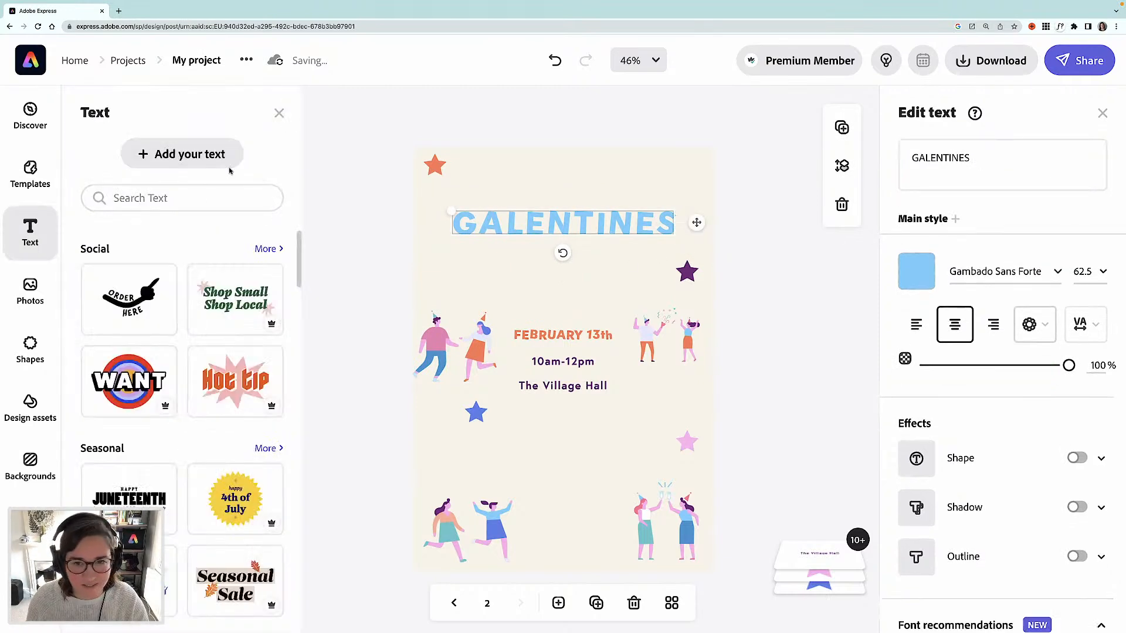
{"action": "key", "text": "ctrl+v"}
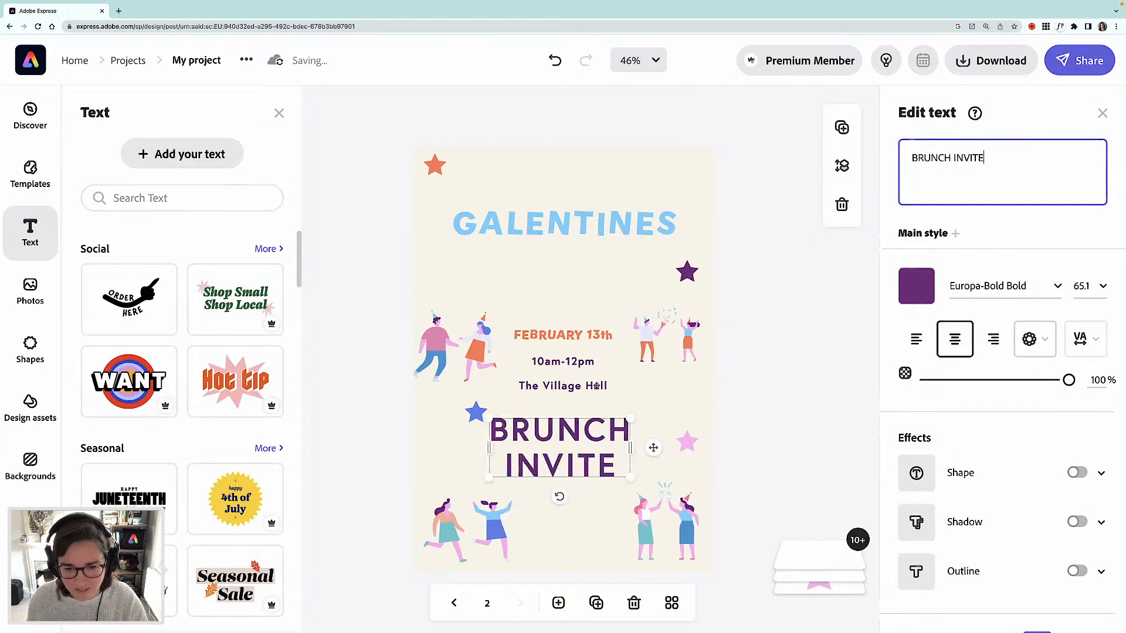
{"action": "left_click_drag", "start_coordinate": [575, 467], "coordinate": [754, 273]}
{"action": "left_click_drag", "start_coordinate": [642, 265], "coordinate": [599, 265]}
- Set the BRUNCH INVITE font to Gambado Sans Forte
{"action": "left_click", "coordinate": [1000, 272]}
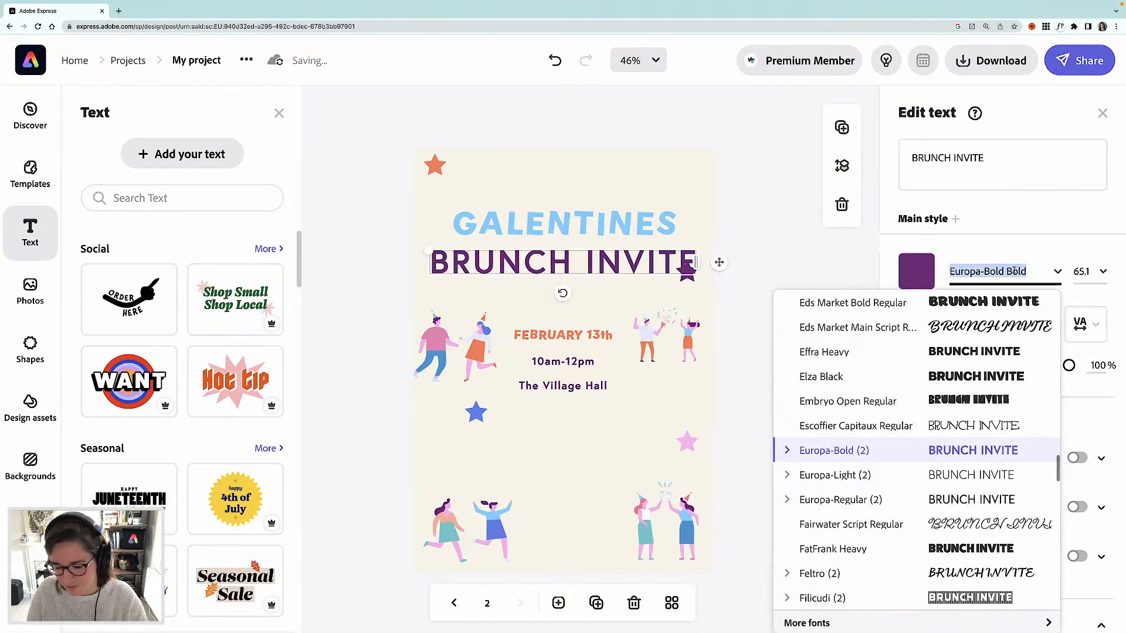
{"action": "type", "text": "gambad"}
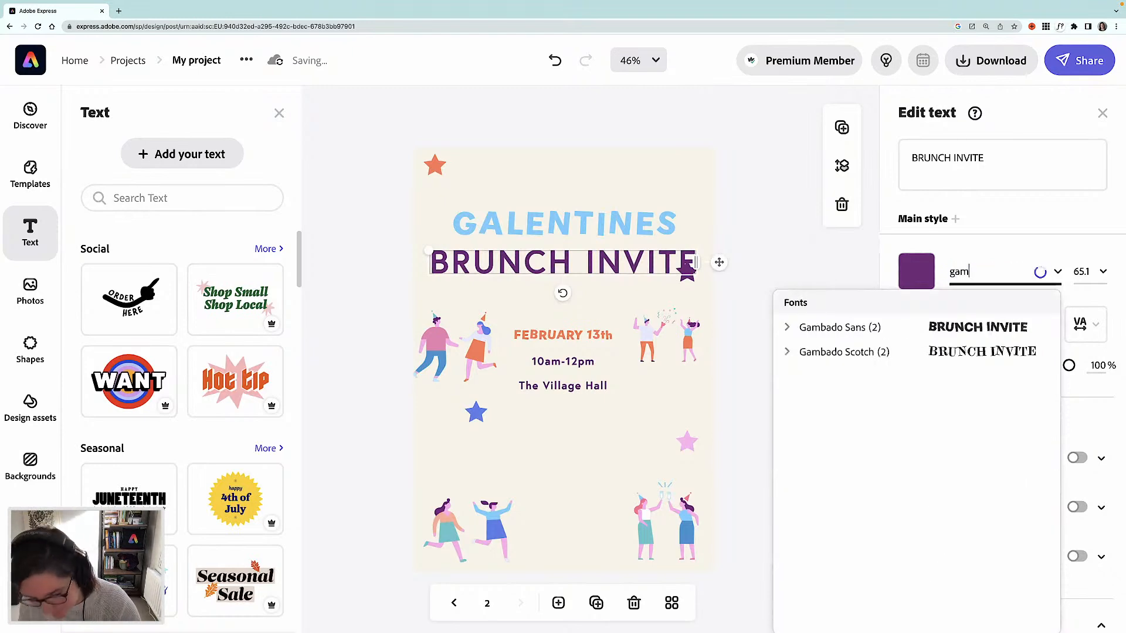
{"action": "left_click", "coordinate": [986, 330]}
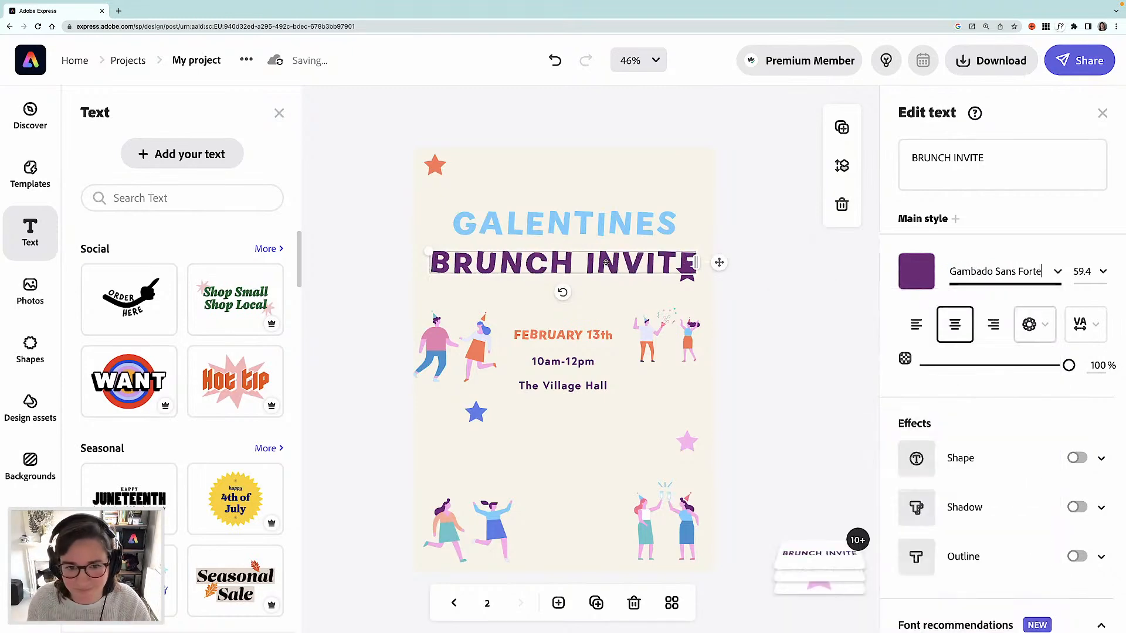
{"action": "left_click_drag", "start_coordinate": [598, 267], "coordinate": [599, 271]}
- Move the purple star up to the top-right corner and shift both title lines lower
{"action": "left_click", "coordinate": [751, 306]}
{"action": "left_click_drag", "start_coordinate": [691, 279], "coordinate": [689, 187]}
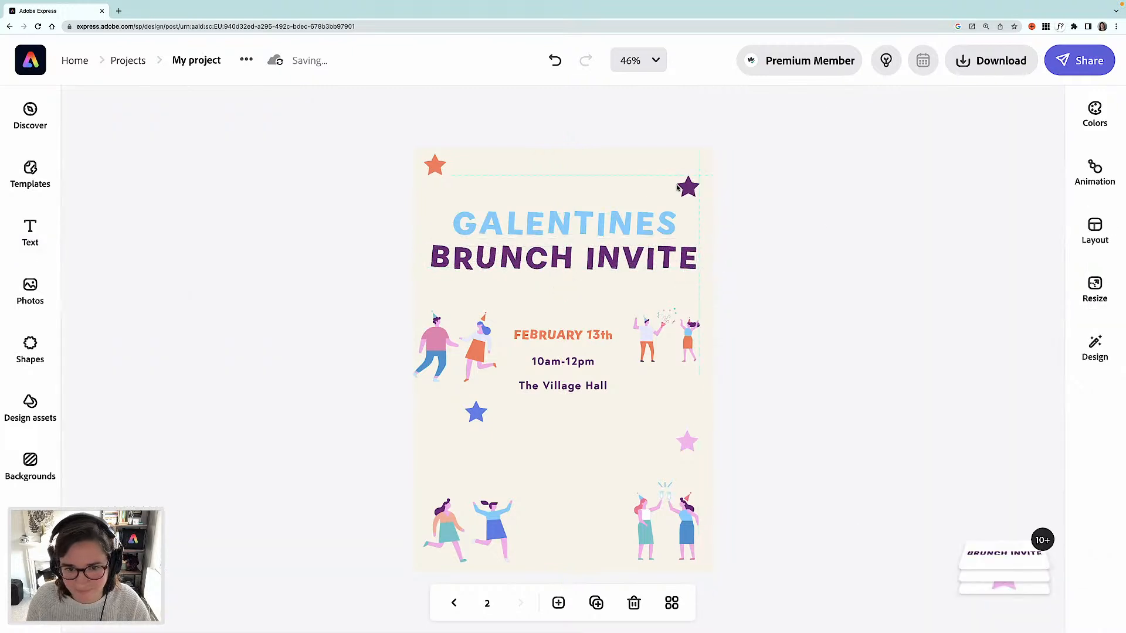
{"action": "left_click", "coordinate": [587, 260]}
{"action": "left_click", "coordinate": [610, 262], "text": "shift"}
{"action": "left_click_drag", "start_coordinate": [609, 262], "coordinate": [610, 301]}
- Move the left friends illustration to the top centre above the title and nudge it slightly right
{"action": "left_click_drag", "start_coordinate": [467, 357], "coordinate": [595, 197]}
{"action": "key", "text": "Right"}
{"action": "key", "text": "Right"}
{"action": "key", "text": "Right"}
{"action": "key", "text": "Right"}
{"action": "key", "text": "Right"}
{"action": "key", "text": "Right"}
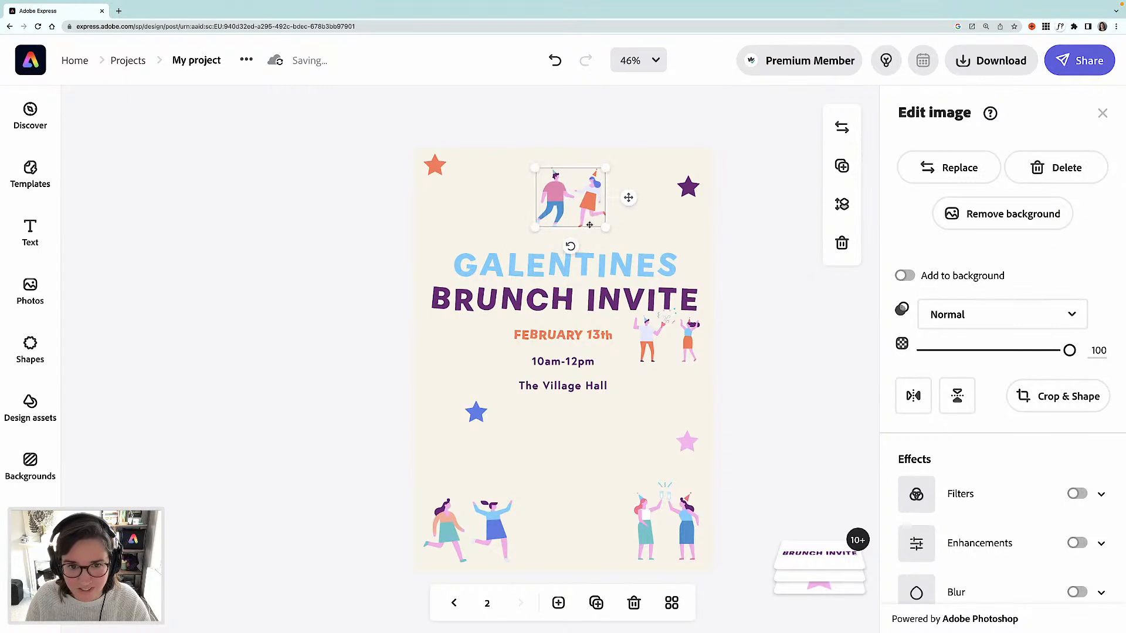
{"action": "key", "text": "Right"}
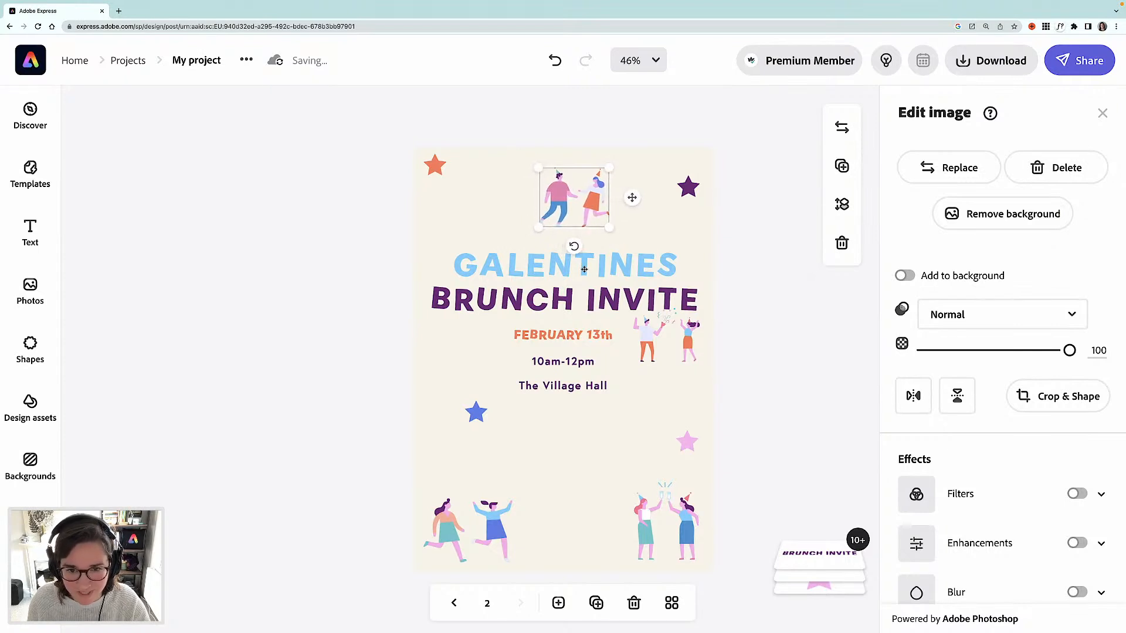
- Move the right-hand friends illustration down to the bottom centre between the other figures
{"action": "left_click_drag", "start_coordinate": [645, 335], "coordinate": [542, 507]}
{"action": "left_click", "coordinate": [563, 344]}
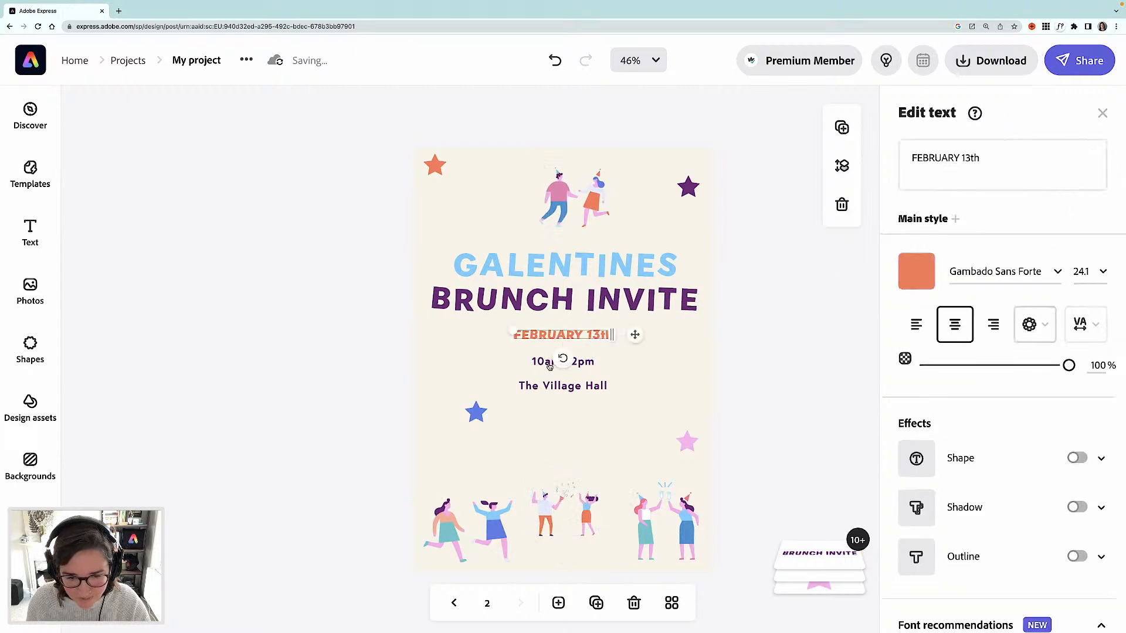
{"action": "left_click", "coordinate": [355, 348]}
- Select the date, time and venue lines together and move them lower on the page
{"action": "left_click", "coordinate": [556, 348]}
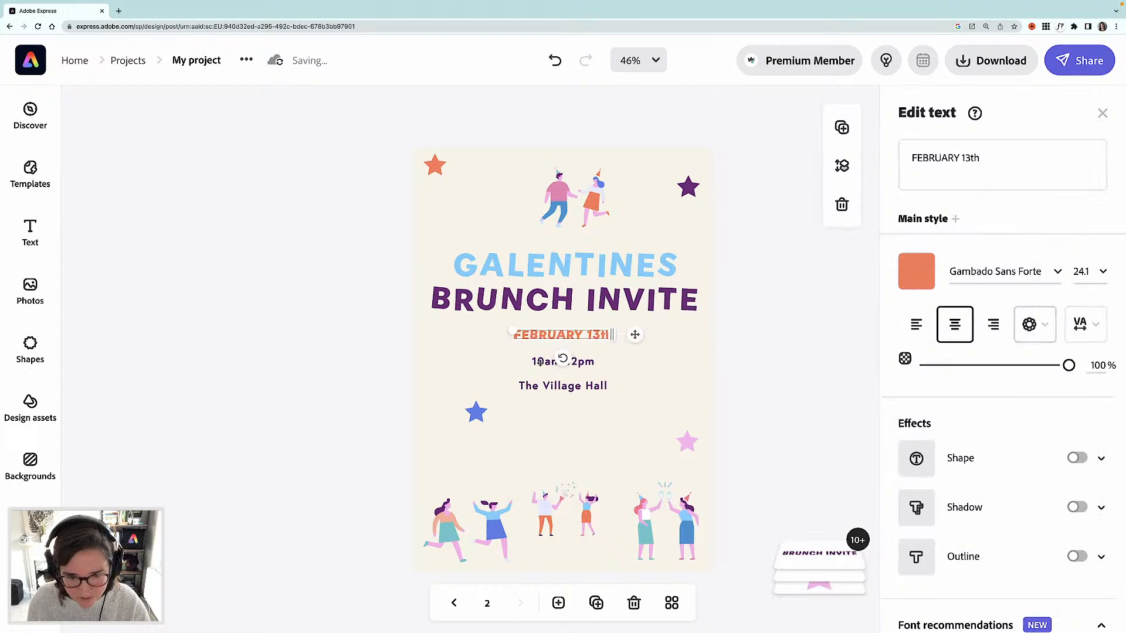
{"action": "left_click", "coordinate": [558, 363], "text": "shift"}
{"action": "left_click", "coordinate": [559, 387], "text": "shift"}
{"action": "left_click_drag", "start_coordinate": [559, 387], "coordinate": [577, 462]}
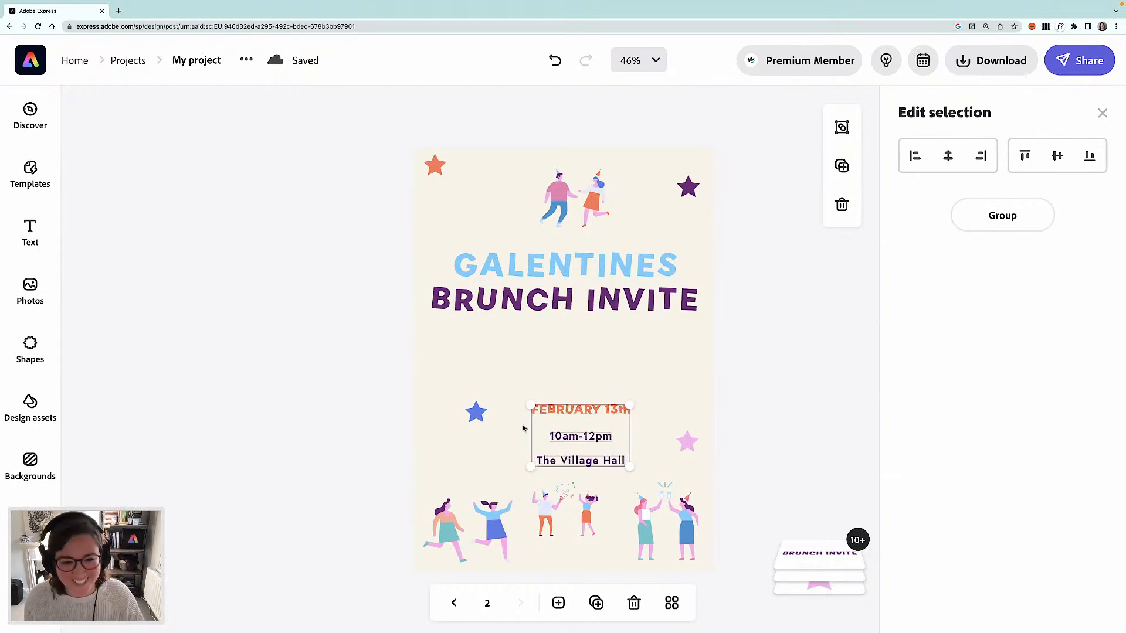
{"action": "left_click", "coordinate": [614, 351]}
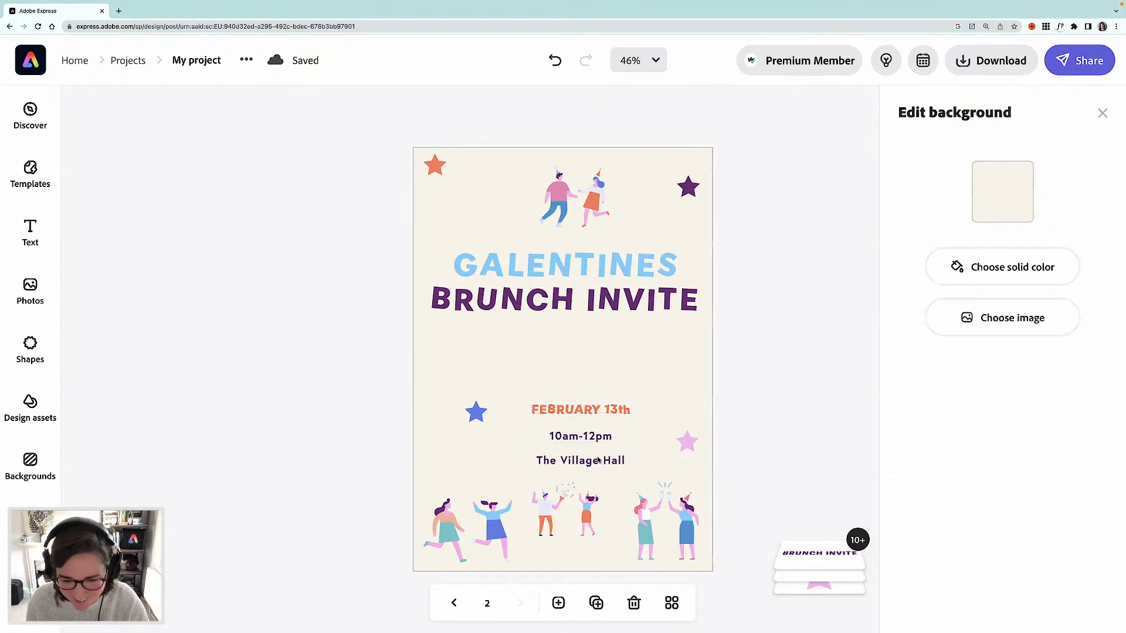
- Extend the venue text to read The Village Hall, Great Throppington
{"action": "left_click", "coordinate": [598, 463]}
{"action": "left_click", "coordinate": [979, 158]}
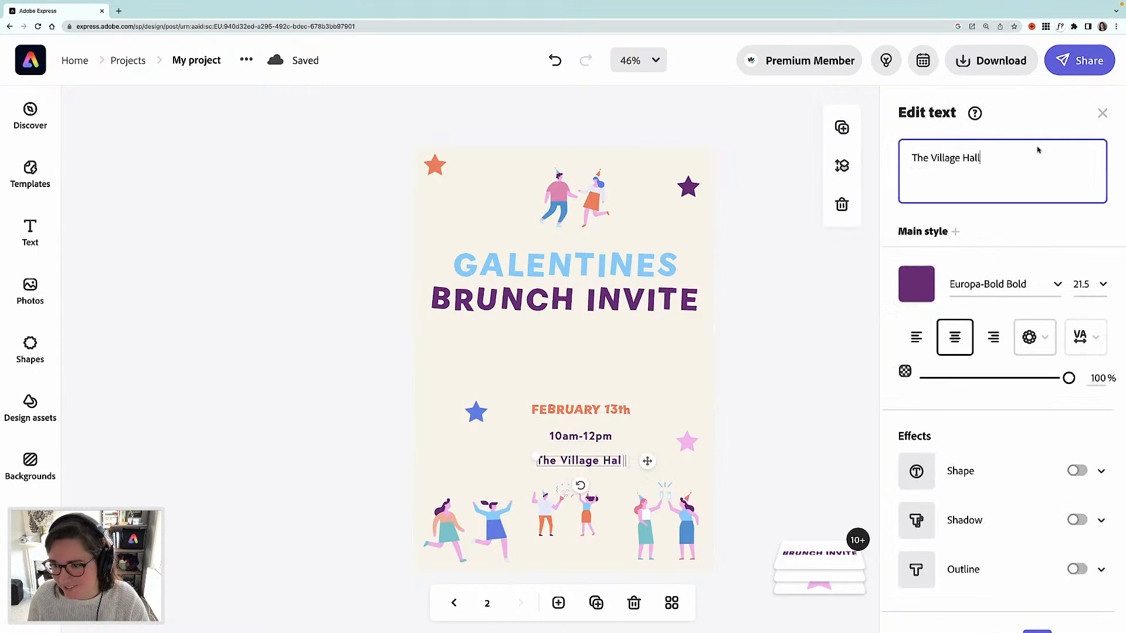
{"action": "type", "text": ", Great Thr"}
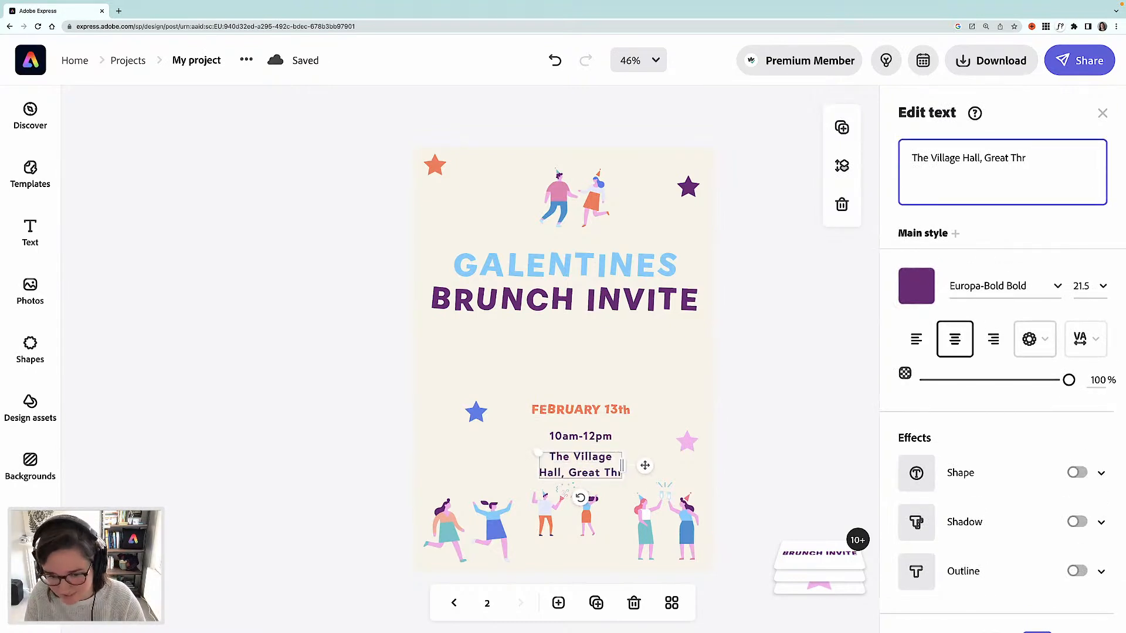
{"action": "type", "text": "oppingtob"}
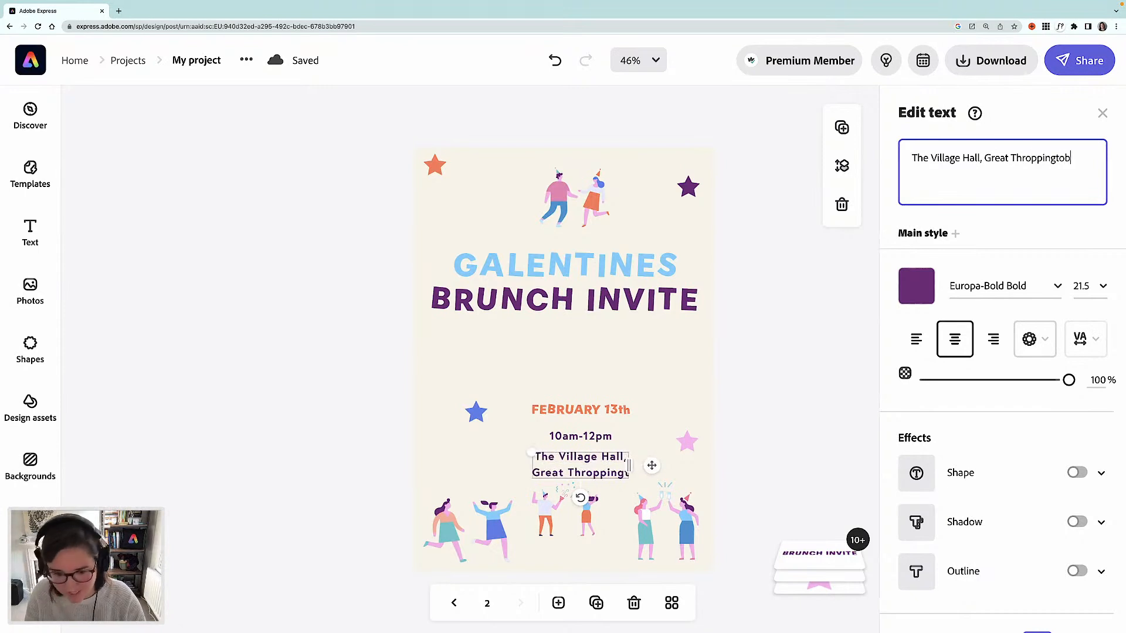
{"action": "key", "text": "BackSpace"}
{"action": "type", "text": "n"}
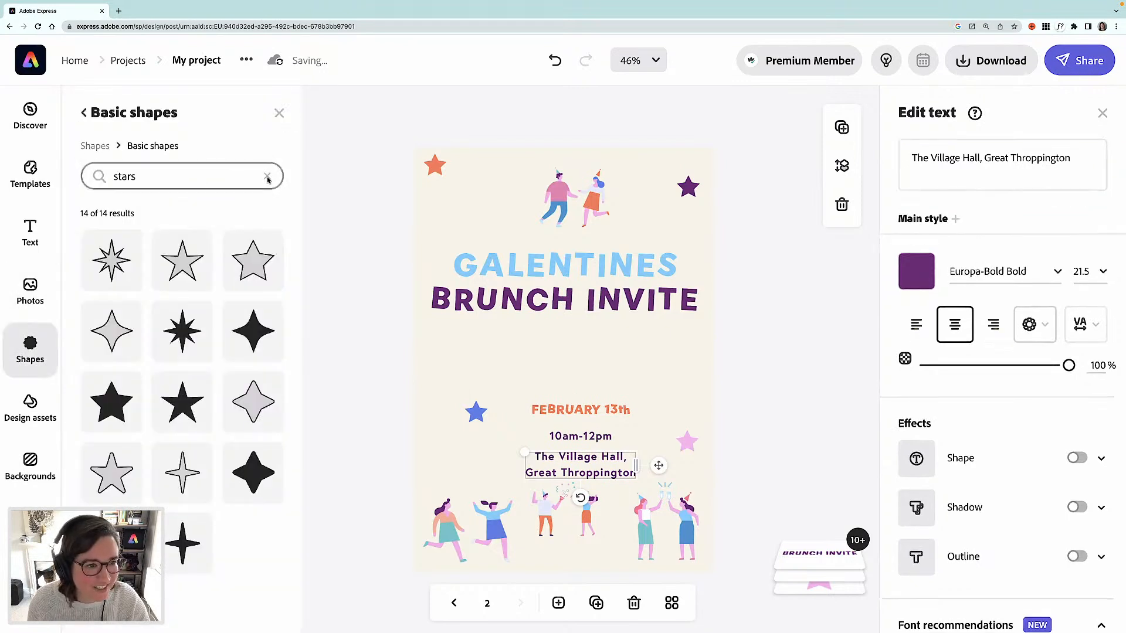
- Add a square shape and stretch it into a wide rectangle across the middle of the page
{"action": "left_click", "coordinate": [267, 178]}
{"action": "left_click", "coordinate": [93, 147]}
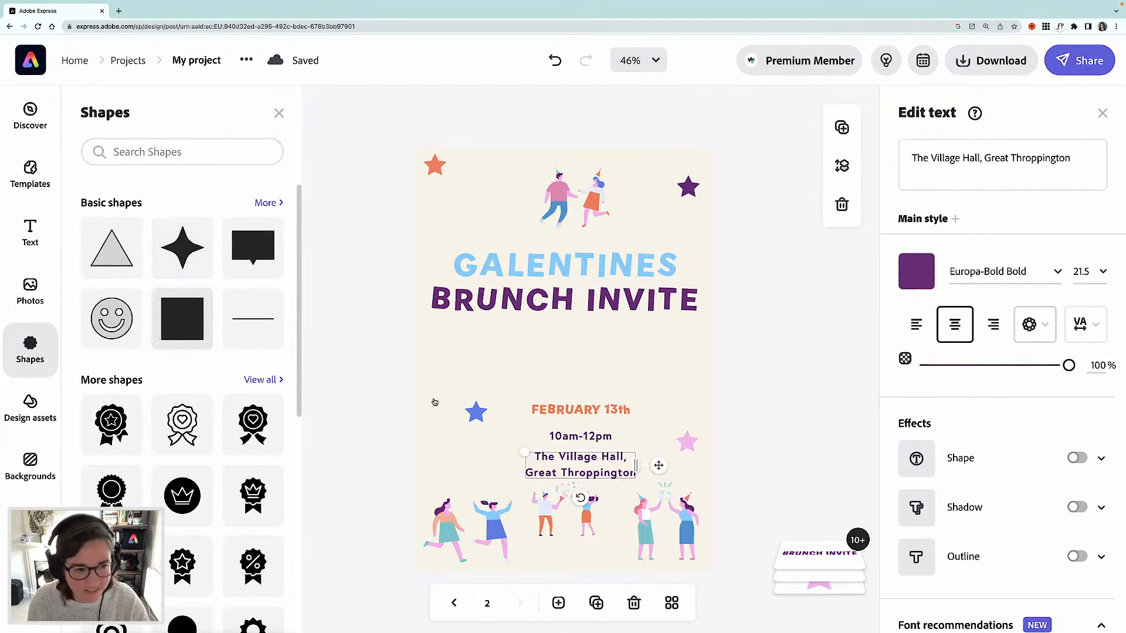
{"action": "left_click", "coordinate": [173, 325]}
{"action": "left_click_drag", "start_coordinate": [570, 347], "coordinate": [479, 379]}
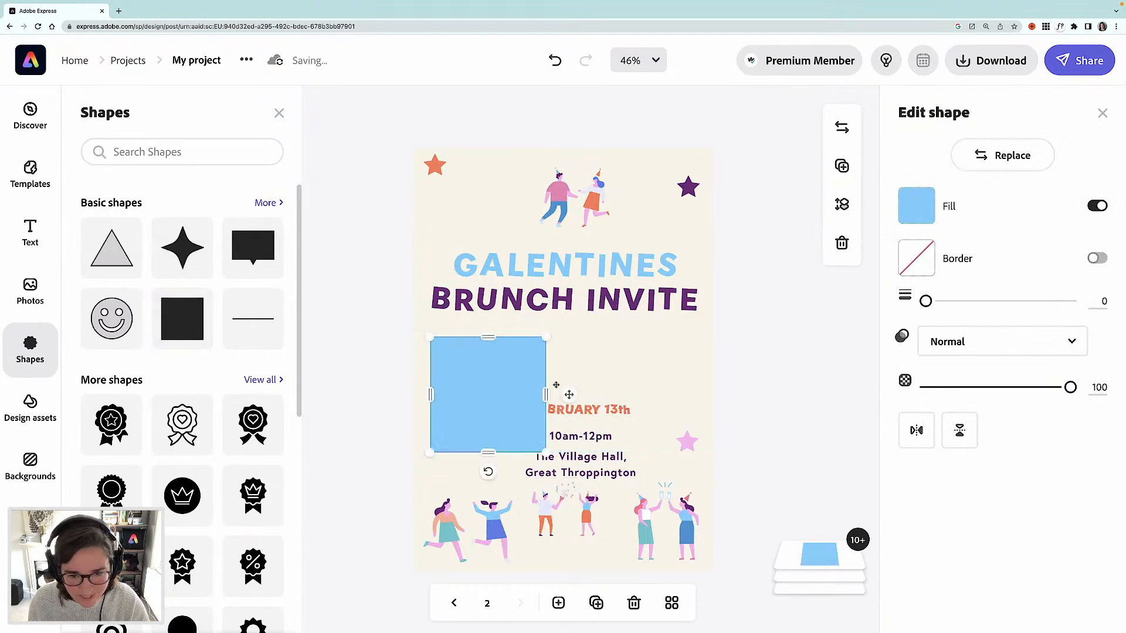
{"action": "left_click_drag", "start_coordinate": [546, 394], "coordinate": [697, 404]}
{"action": "left_click_drag", "start_coordinate": [563, 468], "coordinate": [563, 467]}
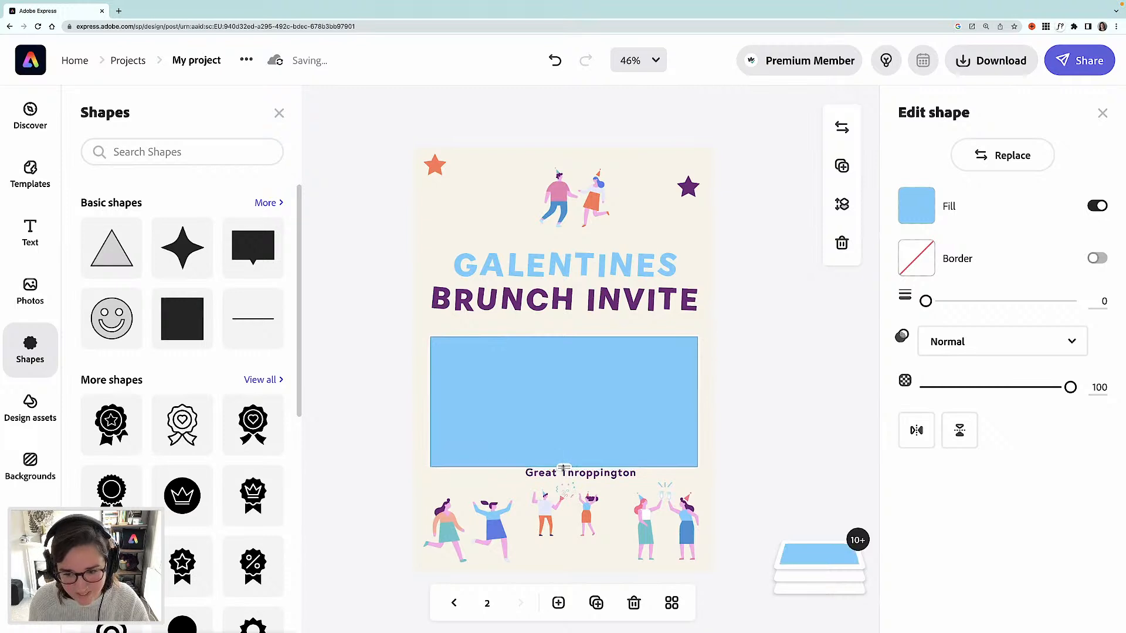
- Move the rectangle behind the text and stars in the layer order
{"action": "left_click", "coordinate": [821, 562]}
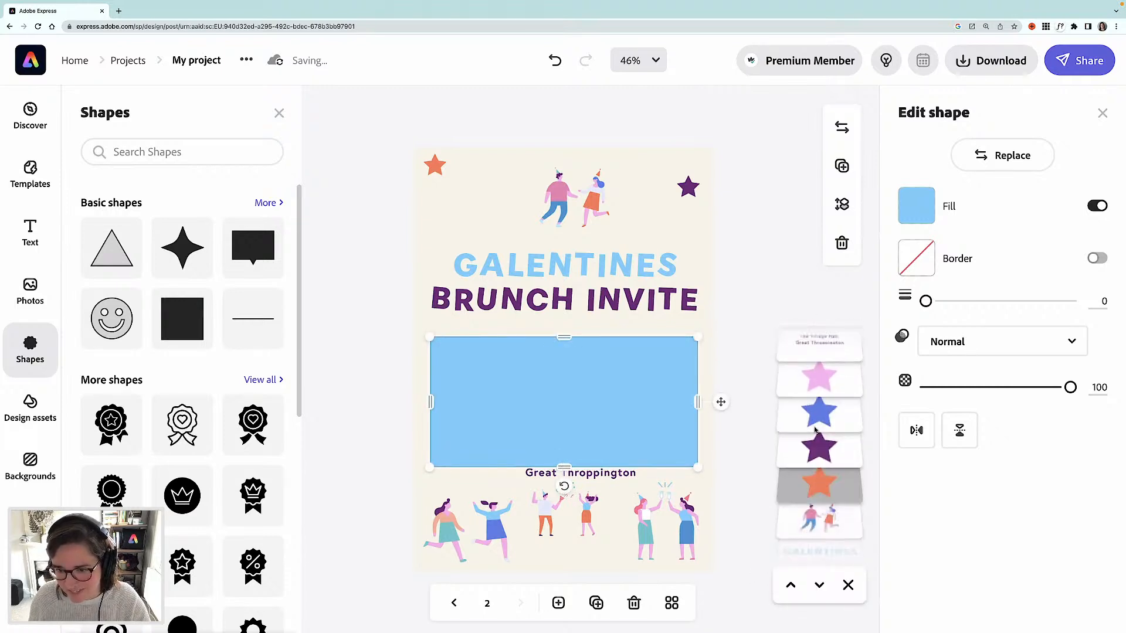
{"action": "scroll", "coordinate": [813, 410], "scroll_direction": "up", "scroll_amount": 2}
{"action": "left_click_drag", "start_coordinate": [819, 343], "coordinate": [811, 516]}
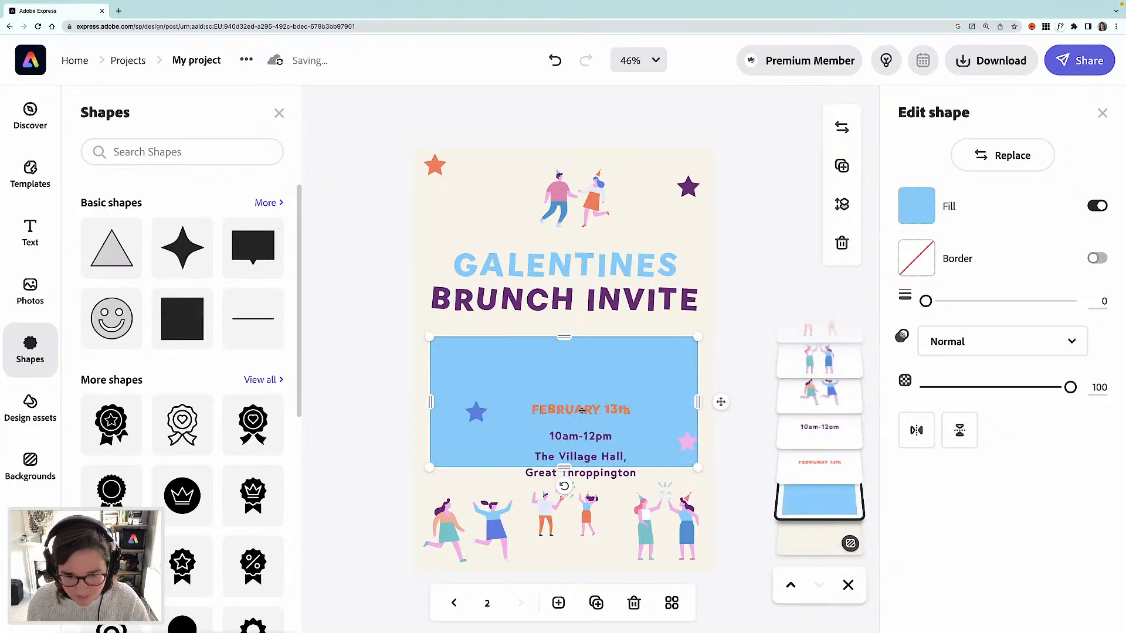
- Move the blue star to the rectangle's top-left corner and the pink star to its bottom-right corner
{"action": "left_click", "coordinate": [581, 410]}
{"action": "left_click_drag", "start_coordinate": [474, 415], "coordinate": [449, 345]}
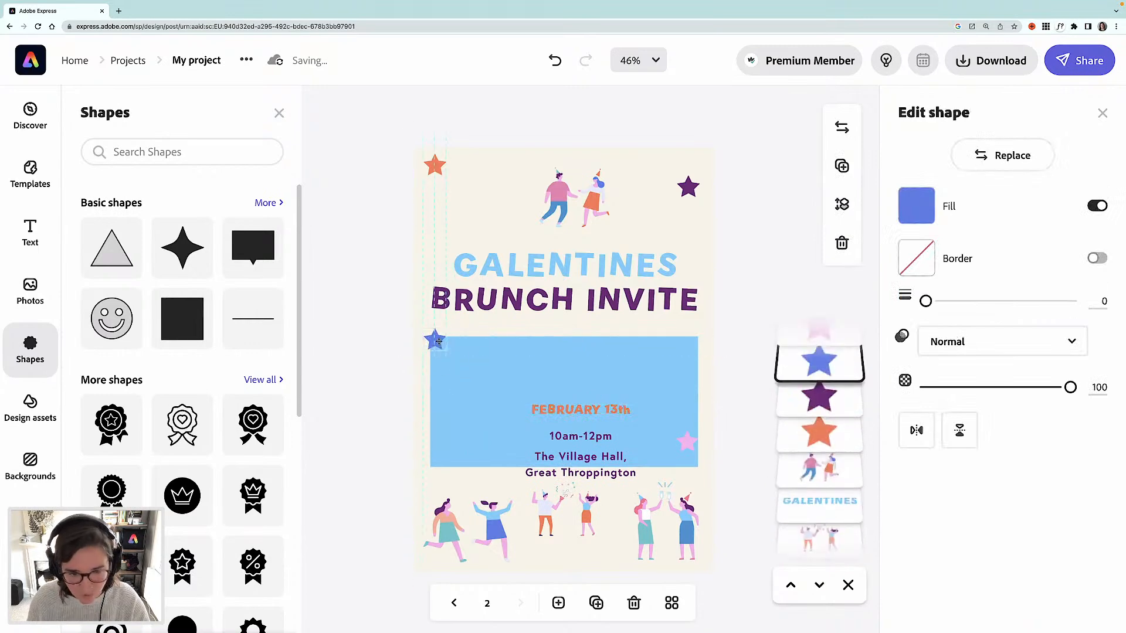
{"action": "left_click", "coordinate": [684, 444]}
{"action": "left_click_drag", "start_coordinate": [685, 444], "coordinate": [689, 468]}
{"action": "key", "text": "Right"}
{"action": "key", "text": "Right"}
{"action": "key", "text": "Right"}
{"action": "key", "text": "Right"}
{"action": "key", "text": "Right"}
{"action": "key", "text": "Right"}
{"action": "key", "text": "Right"}
{"action": "key", "text": "Right"}
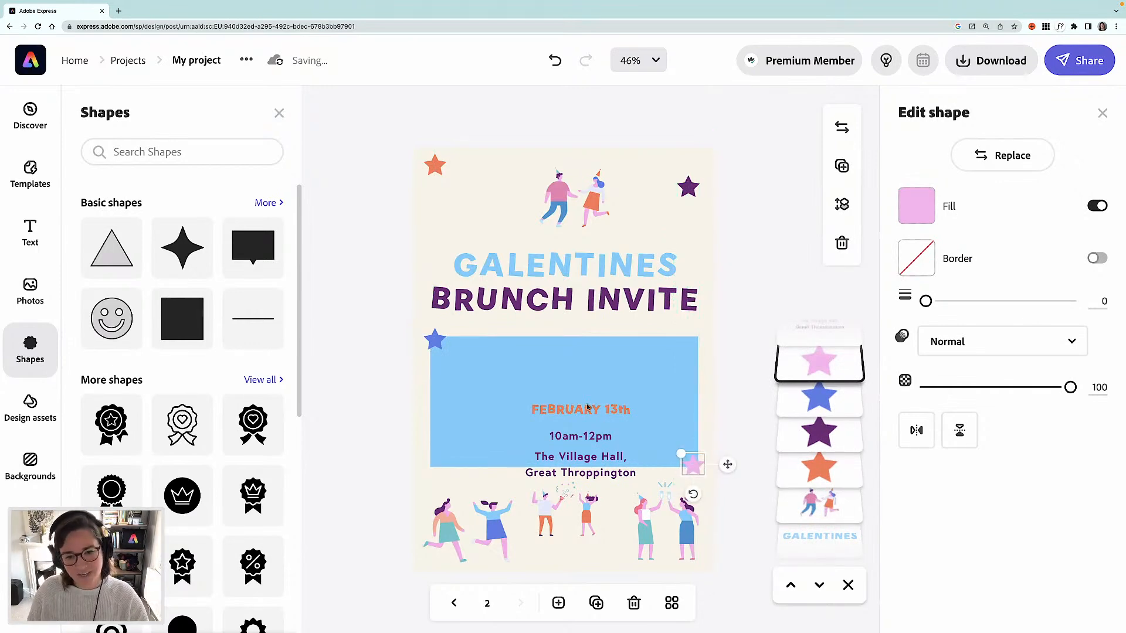
- Move the FEBRUARY 13th text up to the rectangle's upper left and colour it cream F8F4E7
{"action": "left_click", "coordinate": [587, 407]}
{"action": "left_click", "coordinate": [586, 409]}
{"action": "left_click_drag", "start_coordinate": [557, 396], "coordinate": [491, 359]}
{"action": "left_click", "coordinate": [917, 270]}
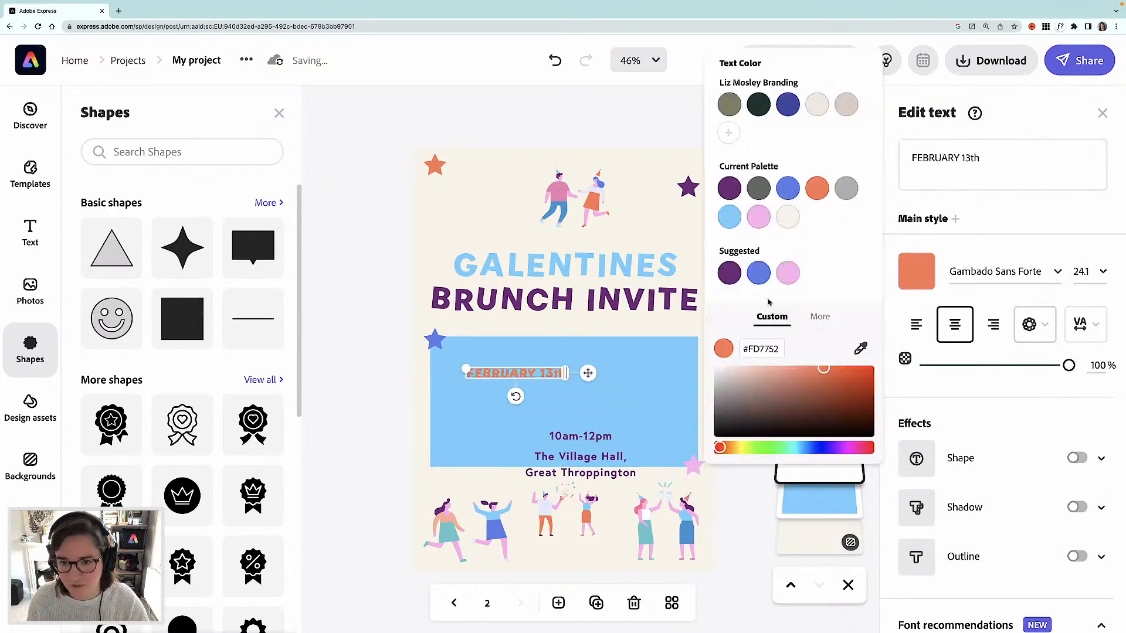
{"action": "left_click", "coordinate": [654, 223]}
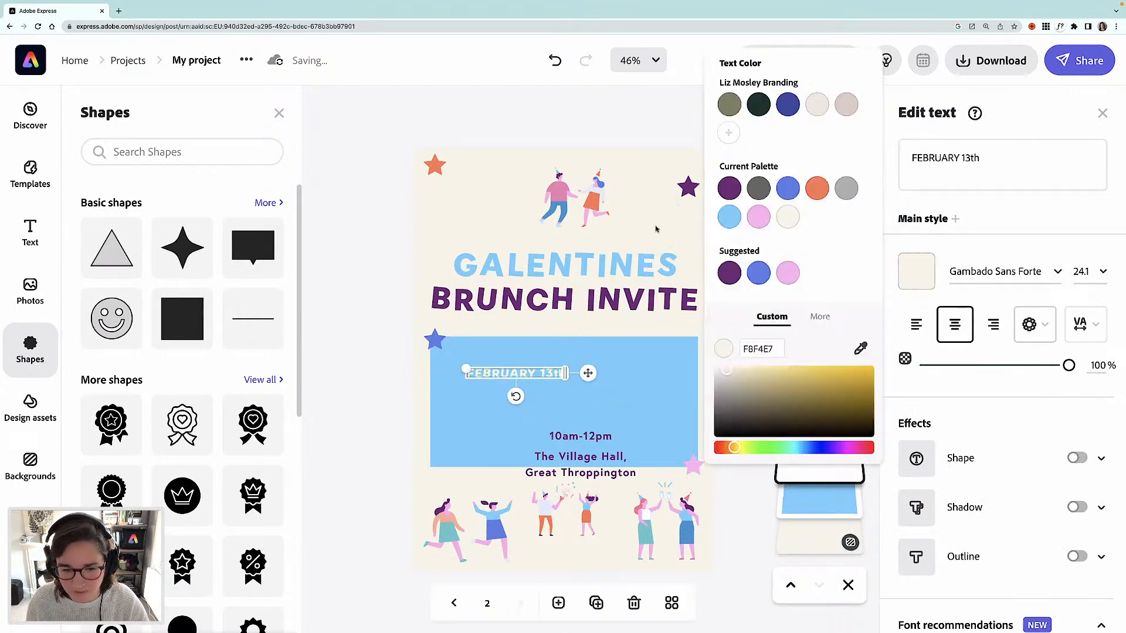
- Resize the FEBRUARY 13th text to about 41 pt across the top of the rectangle
{"action": "mouse_move", "coordinate": [538, 375]}
{"action": "left_mouse_down"}
{"action": "mouse_move", "coordinate": [636, 377]}
{"action": "mouse_move", "coordinate": [455, 355]}
{"action": "mouse_move", "coordinate": [557, 369]}
{"action": "left_mouse_up"}
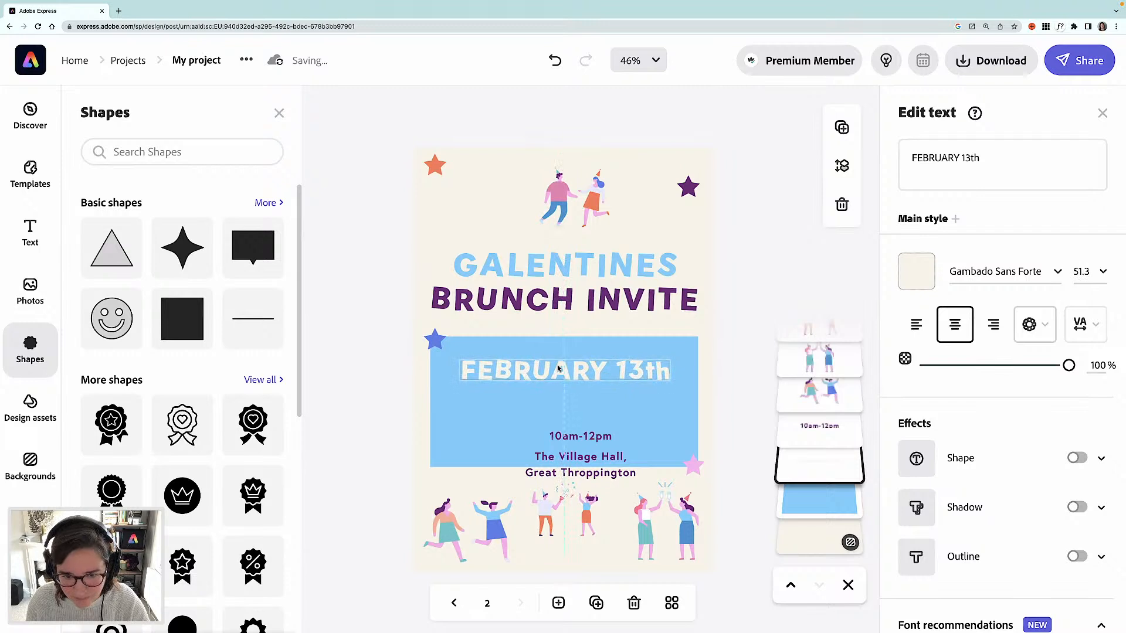
{"action": "left_click_drag", "start_coordinate": [456, 357], "coordinate": [533, 370]}
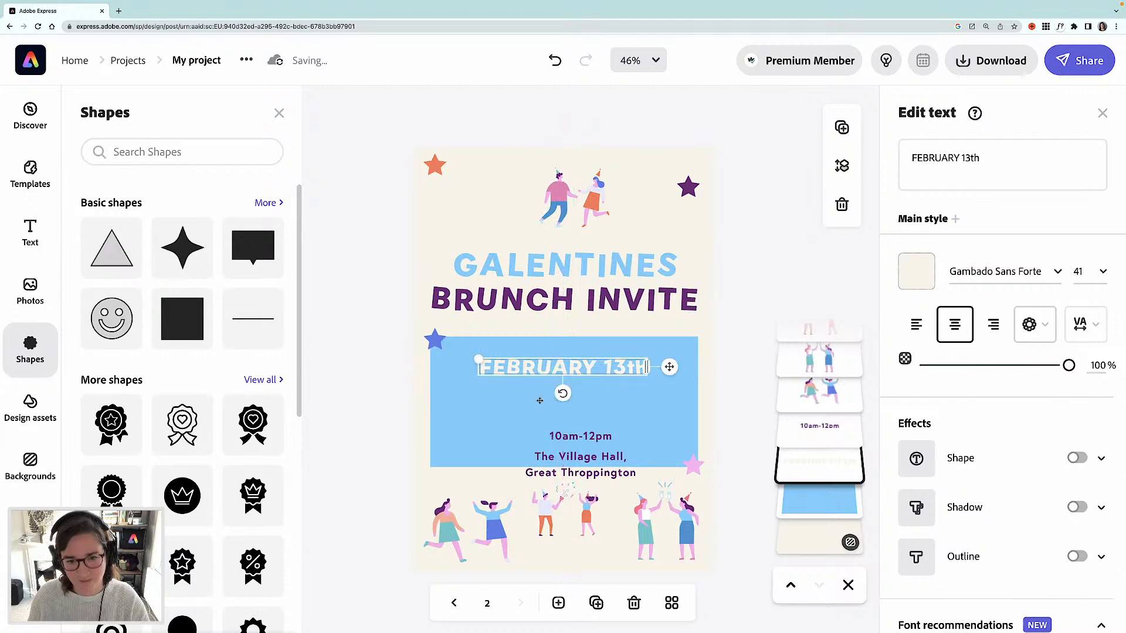
- Change the rectangle's fill colour to the palette orange
{"action": "left_click", "coordinate": [540, 401]}
{"action": "left_click", "coordinate": [916, 205]}
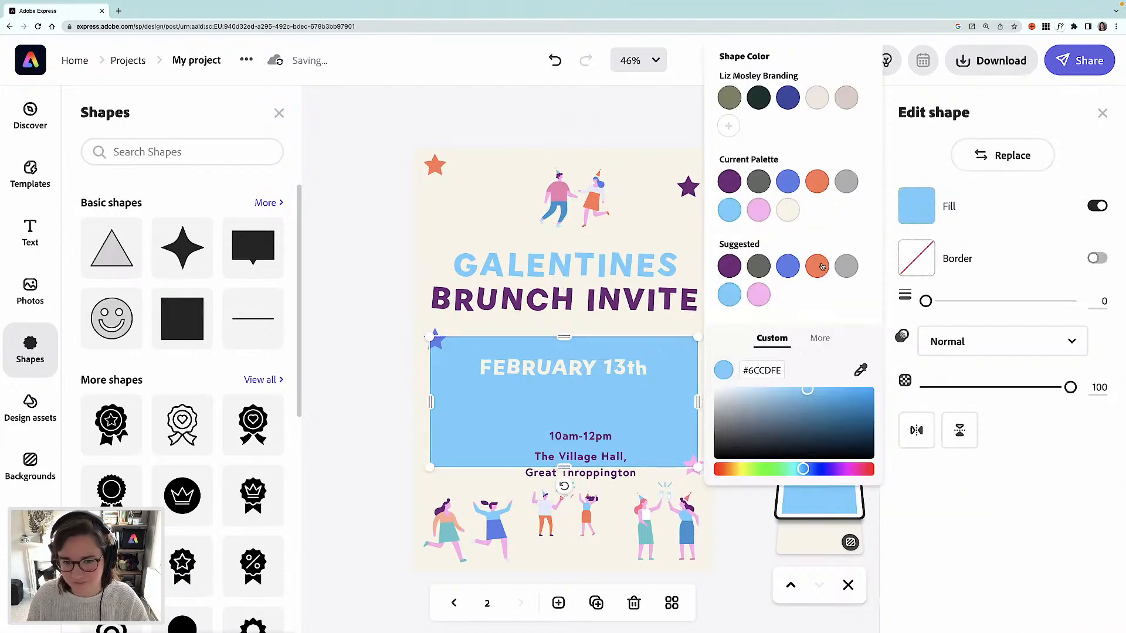
{"action": "left_click", "coordinate": [822, 267]}
{"action": "left_click", "coordinate": [389, 347]}
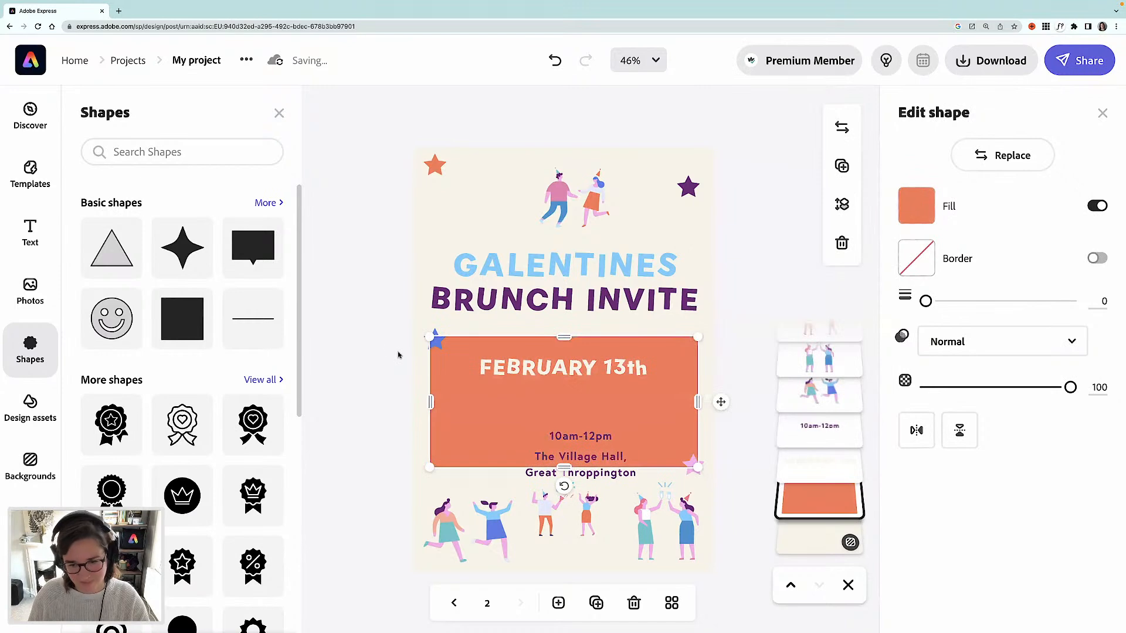
- Move the 10am-12pm time and the village hall address up inside the orange rectangle
{"action": "left_click", "coordinate": [387, 346]}
{"action": "left_click", "coordinate": [579, 439]}
{"action": "left_click_drag", "start_coordinate": [581, 429], "coordinate": [579, 404]}
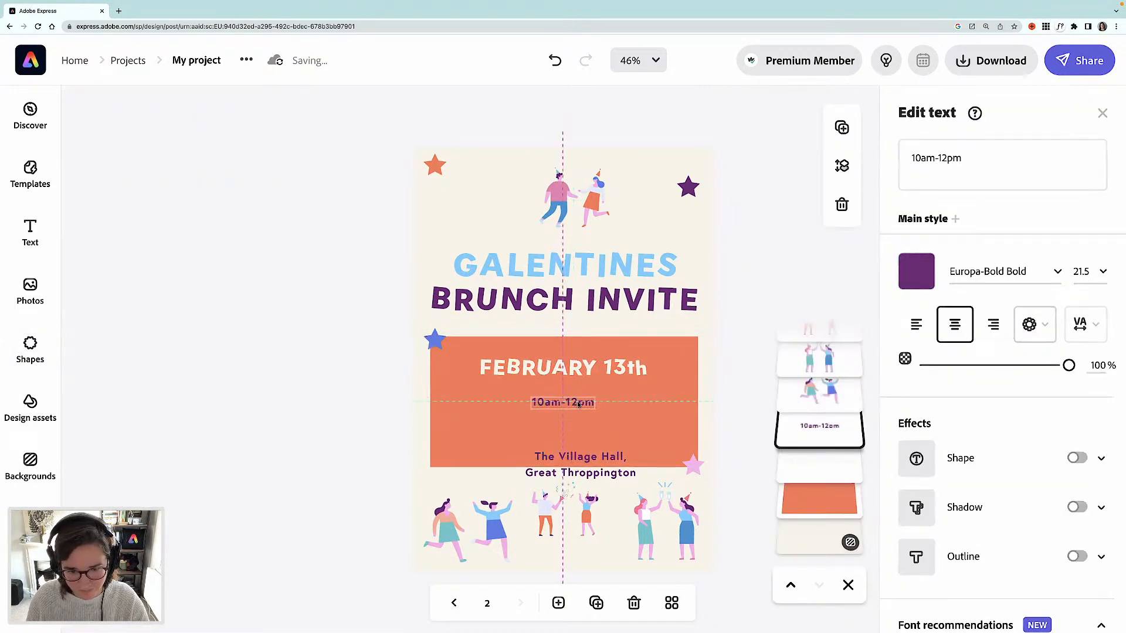
{"action": "left_click", "coordinate": [586, 458]}
{"action": "left_click_drag", "start_coordinate": [586, 459], "coordinate": [568, 431]}
{"action": "left_click", "coordinate": [363, 415]}
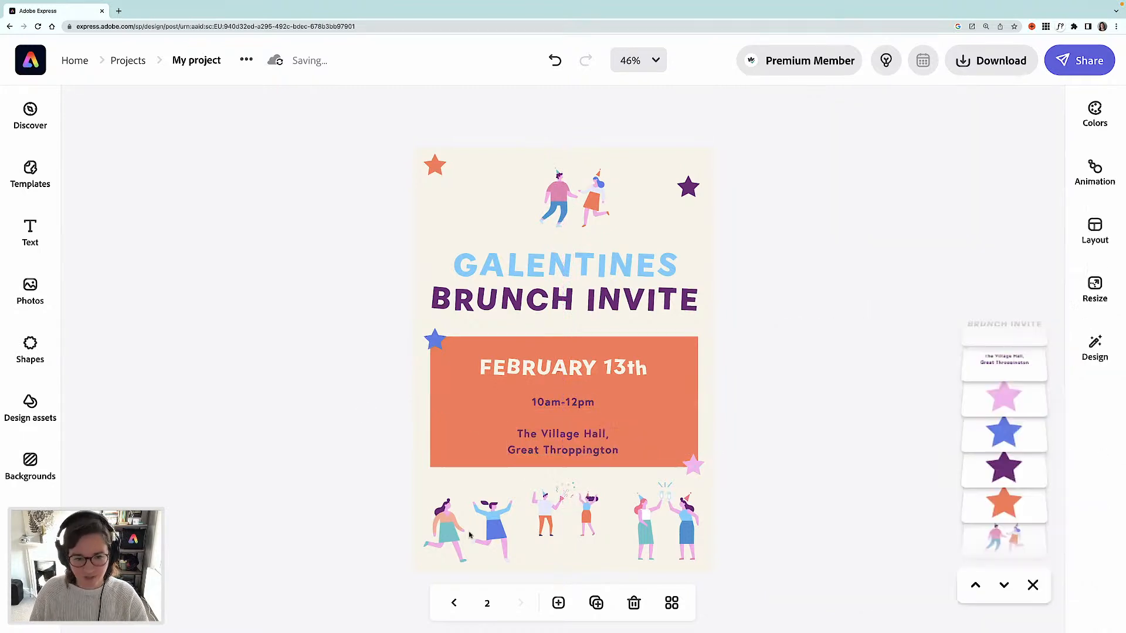
- Reposition the high-fiving friends at bottom right and enlarge the dancing pair at the top of the page
{"action": "mouse_move", "coordinate": [545, 522]}
{"action": "left_mouse_down"}
{"action": "mouse_move", "coordinate": [459, 414]}
{"action": "mouse_move", "coordinate": [561, 533]}
{"action": "left_mouse_up"}
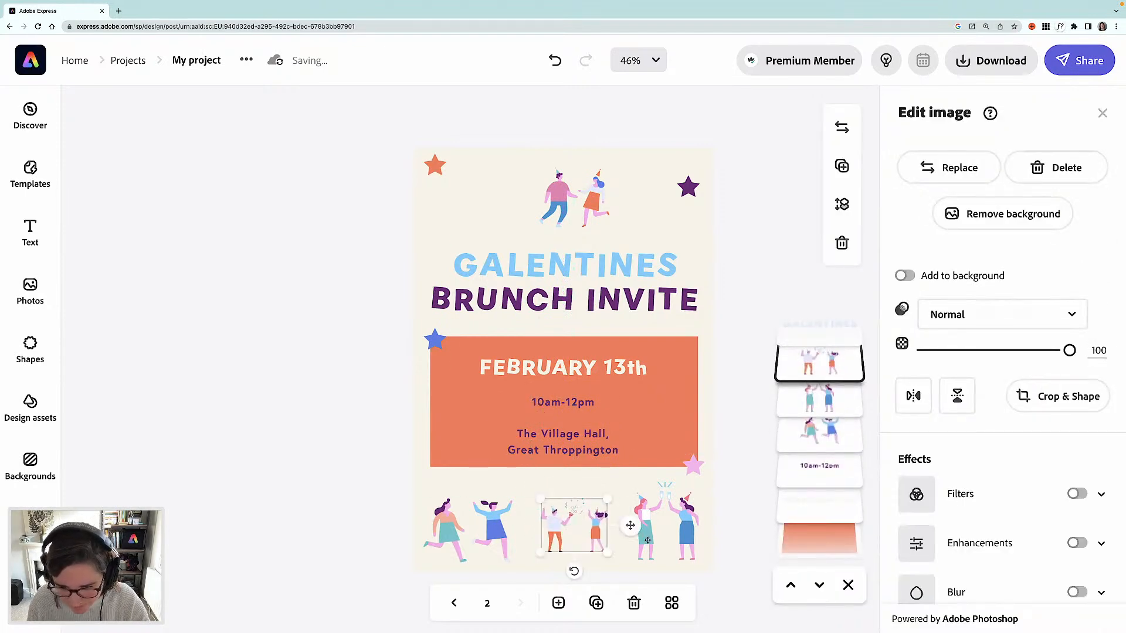
{"action": "mouse_move", "coordinate": [645, 537]}
{"action": "left_mouse_down"}
{"action": "mouse_move", "coordinate": [638, 441]}
{"action": "mouse_move", "coordinate": [643, 555]}
{"action": "mouse_move", "coordinate": [631, 552]}
{"action": "left_mouse_up"}
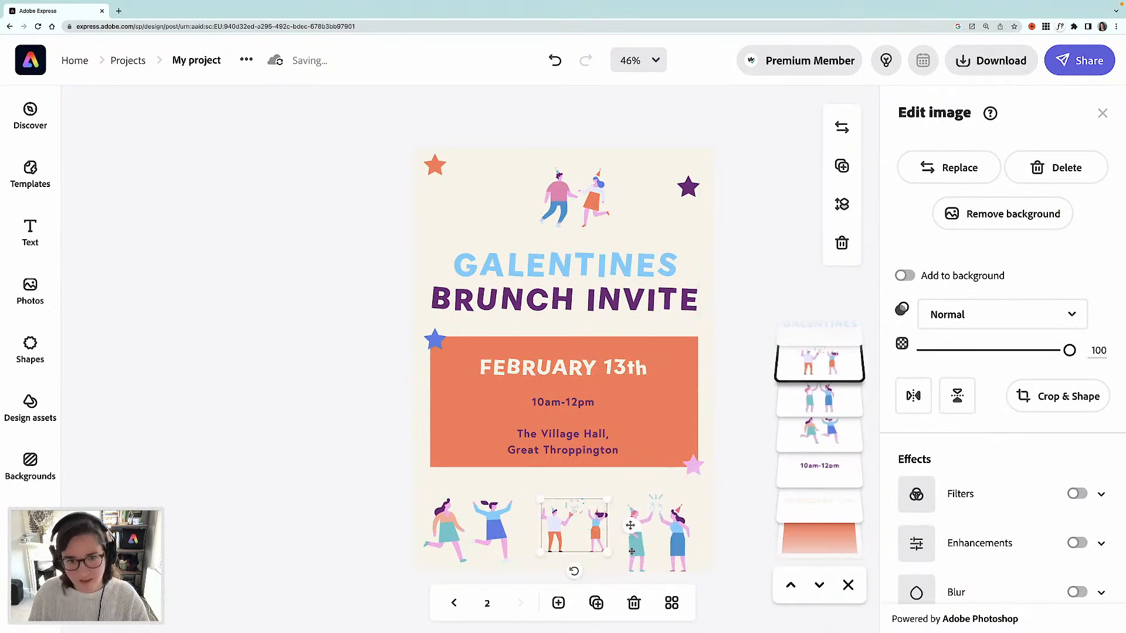
{"action": "left_click", "coordinate": [584, 198]}
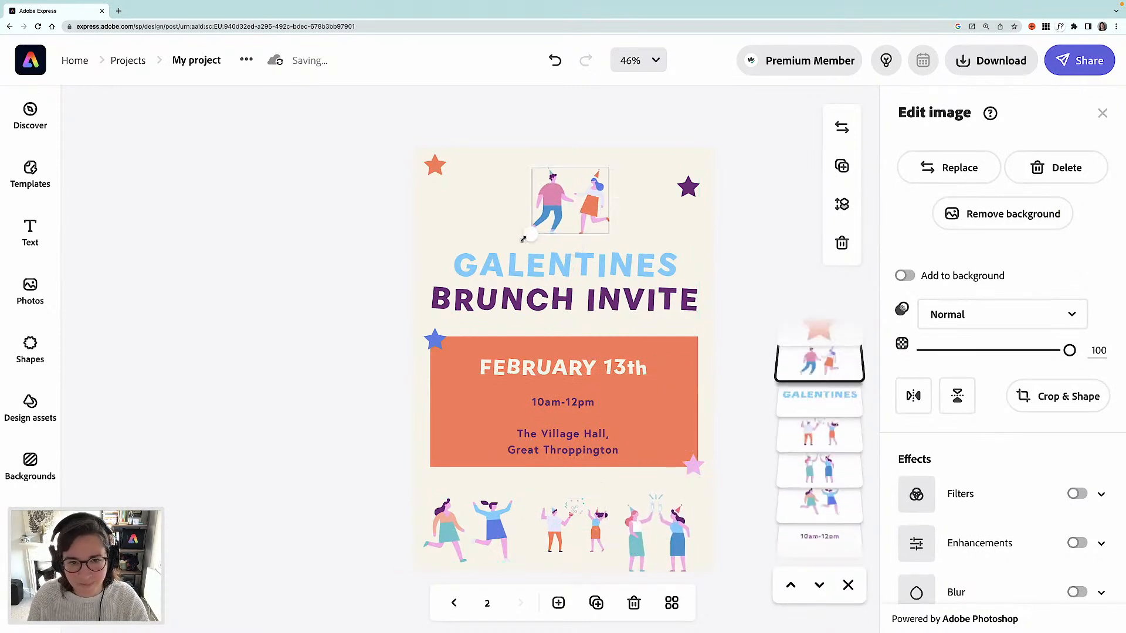
{"action": "left_click_drag", "start_coordinate": [601, 208], "coordinate": [594, 207]}
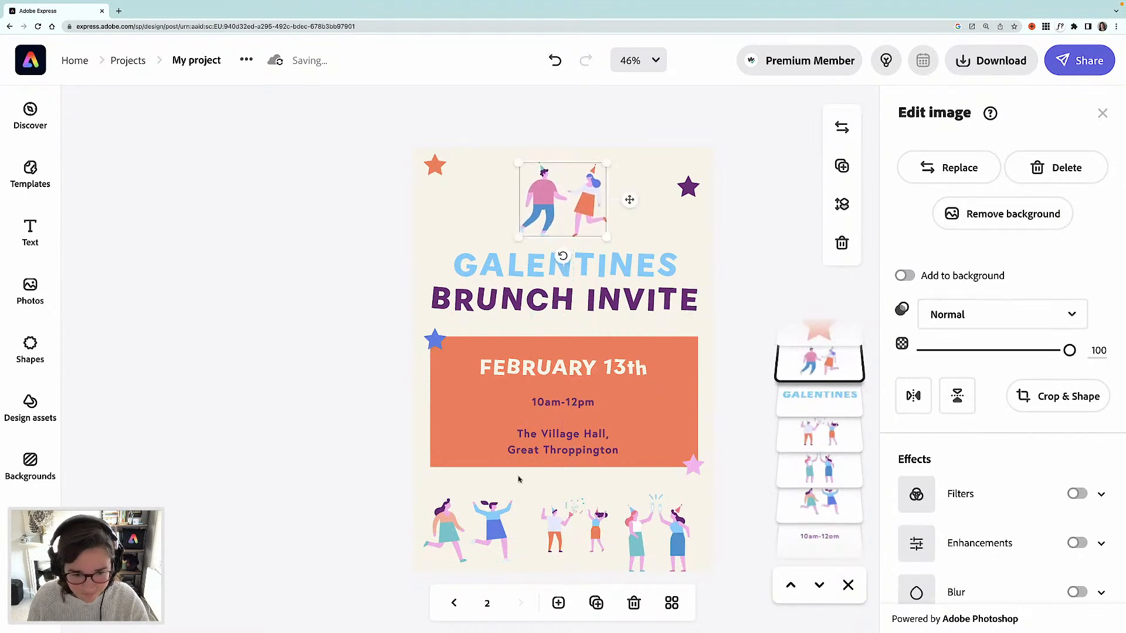
- Move the left pair of friends up and delete the middle group of friends from the bottom row
{"action": "left_click_drag", "start_coordinate": [491, 529], "coordinate": [498, 507]}
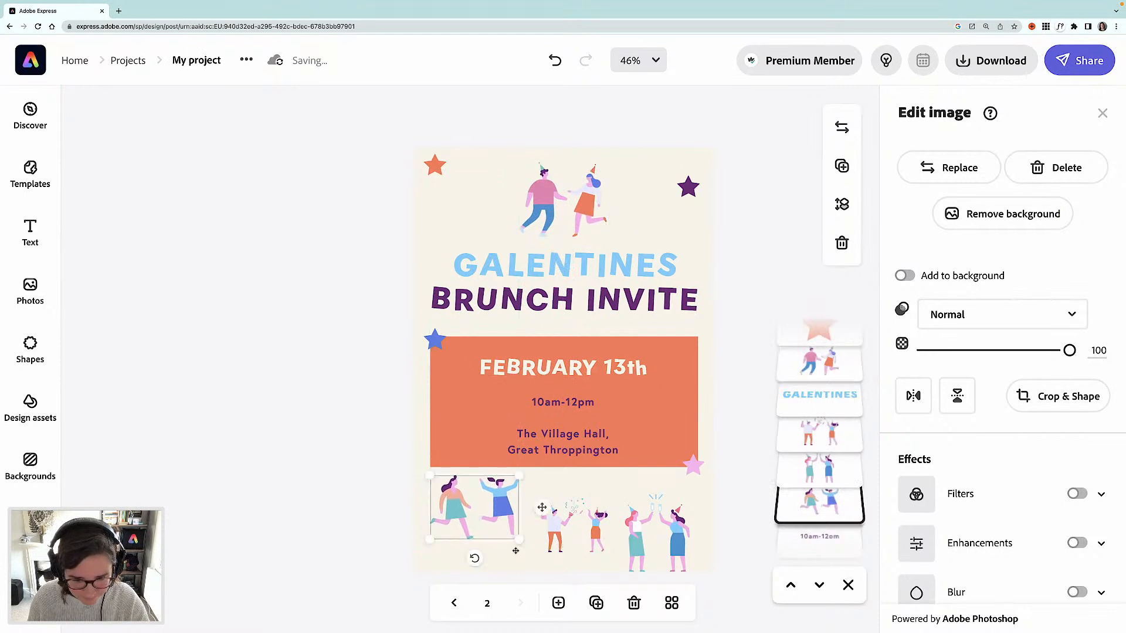
{"action": "left_click", "coordinate": [558, 539]}
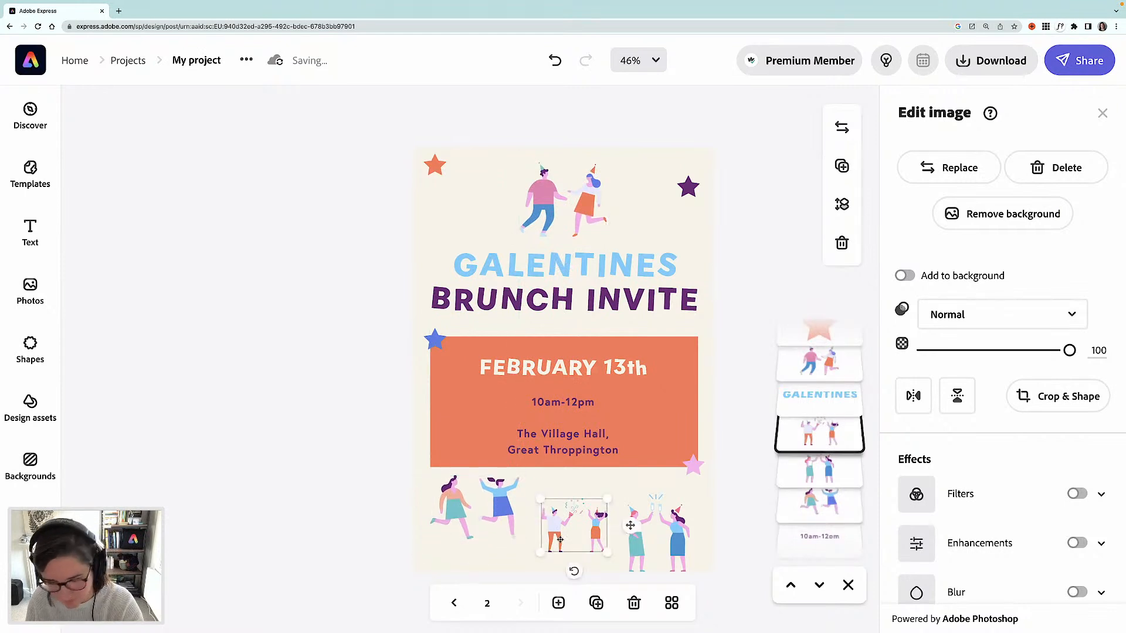
{"action": "key", "text": "Delete"}
- Enlarge, slightly tilt and reposition the left pair of friends, and resize the high-fiving pair at bottom right
{"action": "left_click", "coordinate": [498, 506]}
{"action": "left_click_drag", "start_coordinate": [497, 518], "coordinate": [528, 560]}
{"action": "left_click_drag", "start_coordinate": [512, 505], "coordinate": [513, 508]}
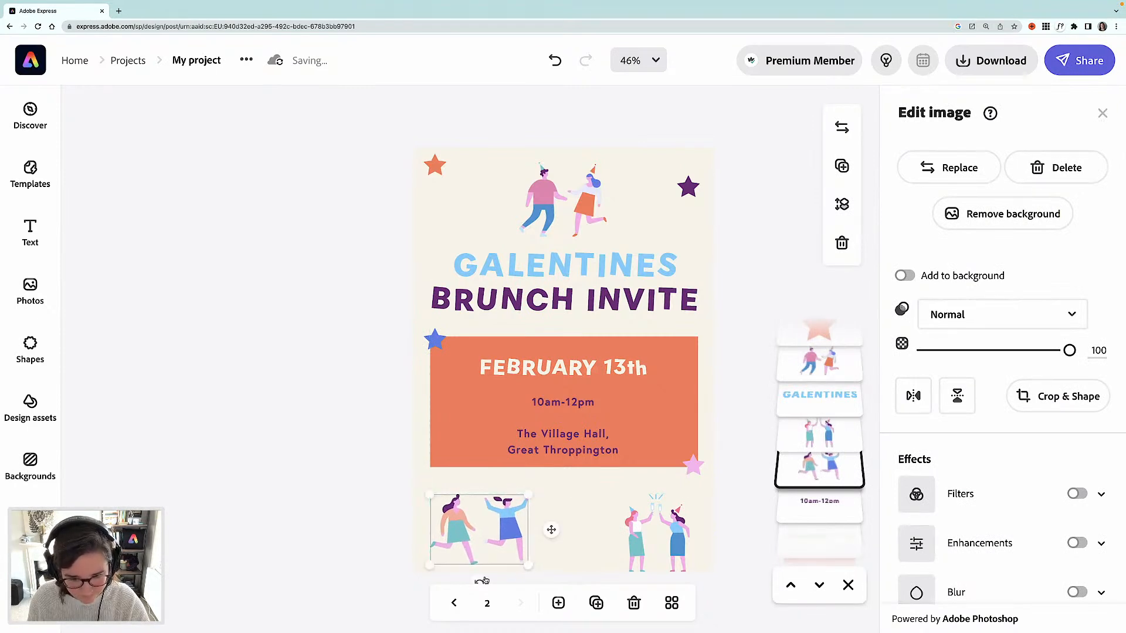
{"action": "left_click_drag", "start_coordinate": [480, 582], "coordinate": [487, 581]}
{"action": "left_click_drag", "start_coordinate": [504, 520], "coordinate": [512, 522]}
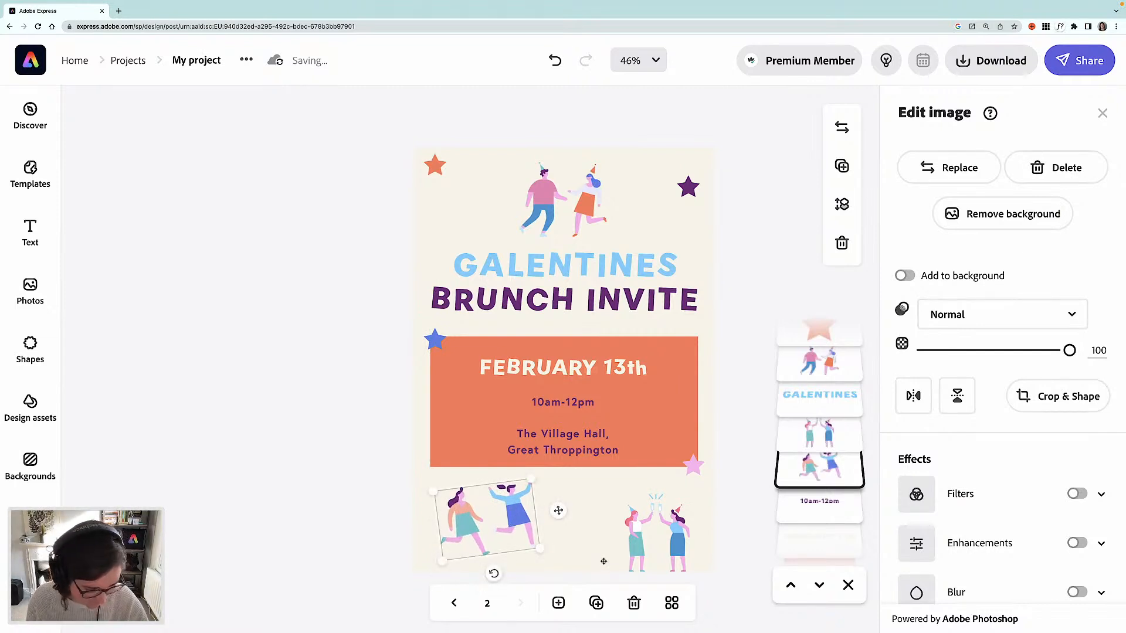
{"action": "mouse_move", "coordinate": [635, 559]}
{"action": "left_mouse_down"}
{"action": "mouse_move", "coordinate": [642, 538]}
{"action": "mouse_move", "coordinate": [617, 570]}
{"action": "left_mouse_up"}
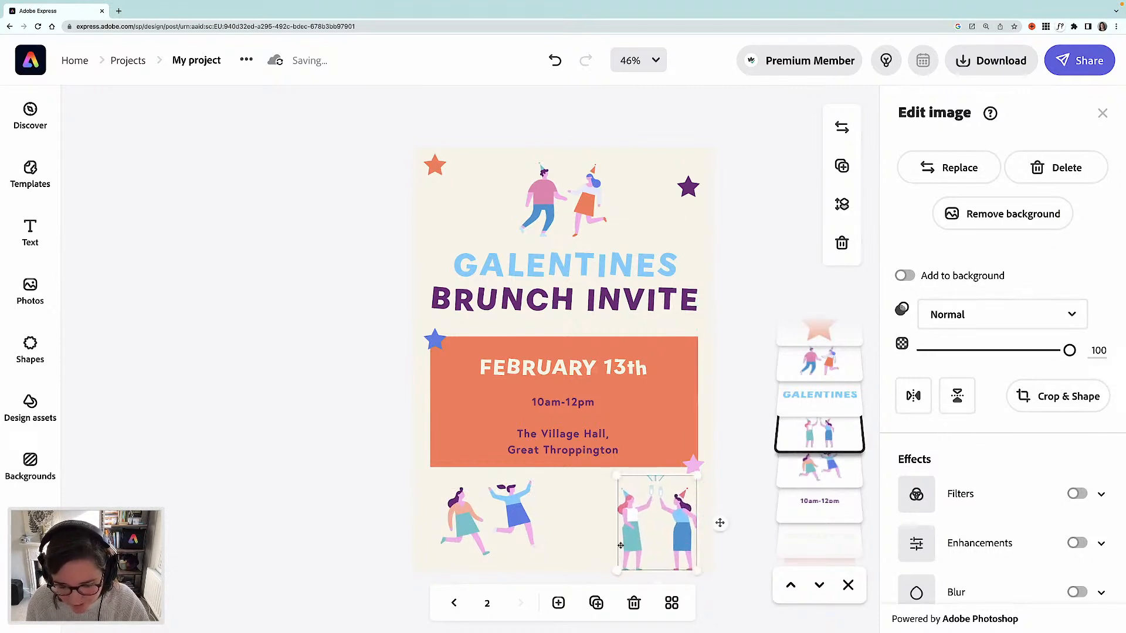
{"action": "left_click_drag", "start_coordinate": [696, 477], "coordinate": [679, 518]}
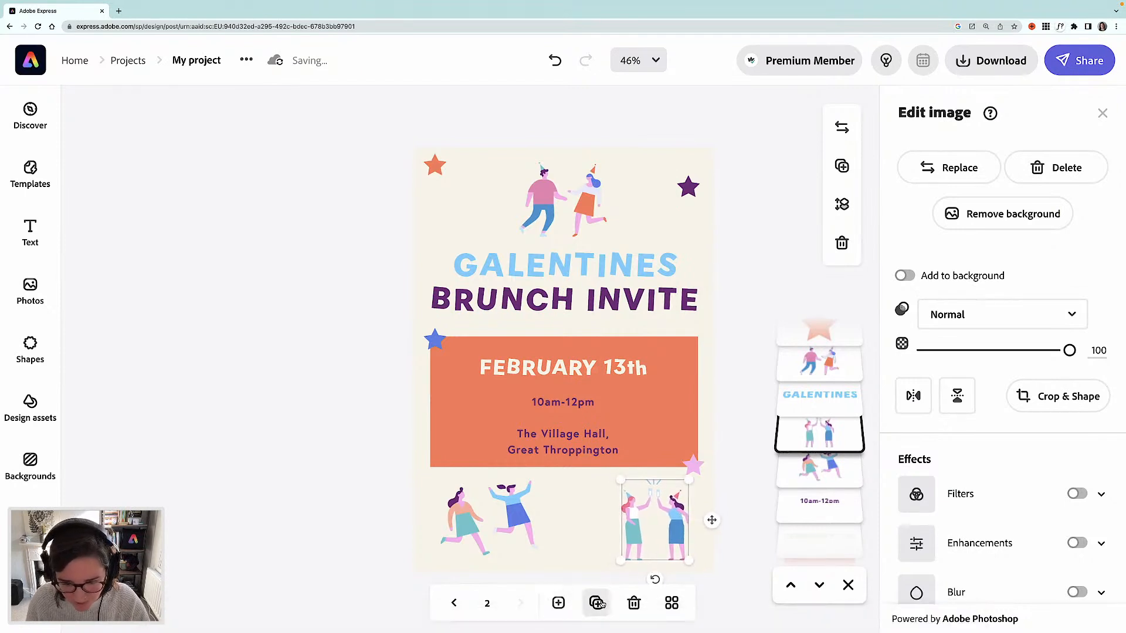
- Add a new page with a custom size of 50 × 50 mm
{"action": "left_click", "coordinate": [559, 604]}
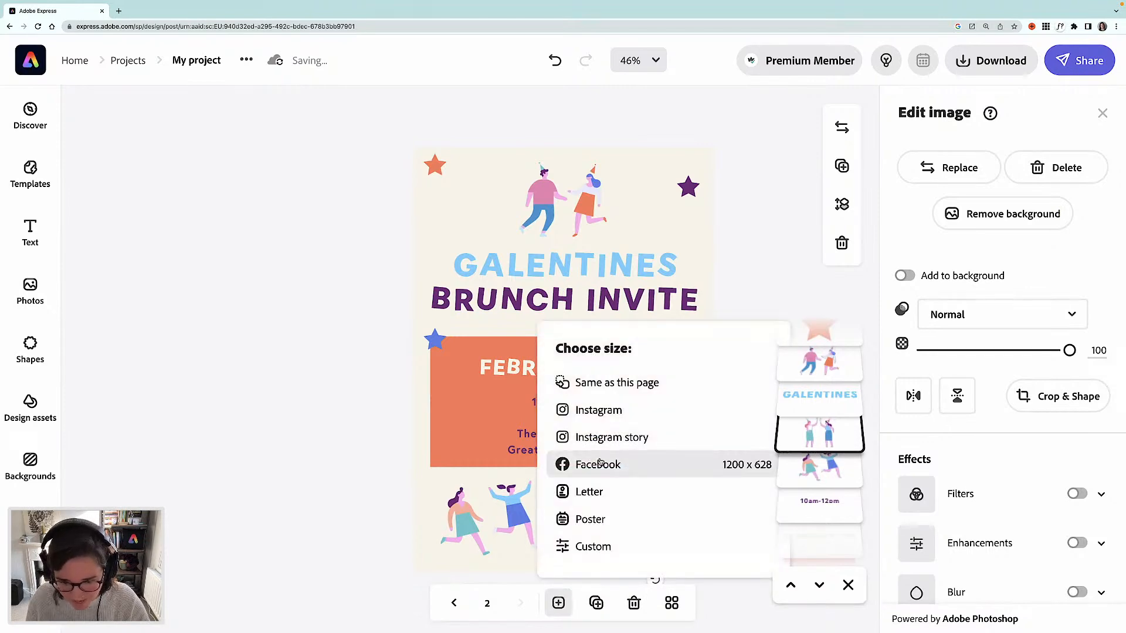
{"action": "left_click", "coordinate": [593, 547]}
{"action": "left_click_drag", "start_coordinate": [427, 343], "coordinate": [402, 342]}
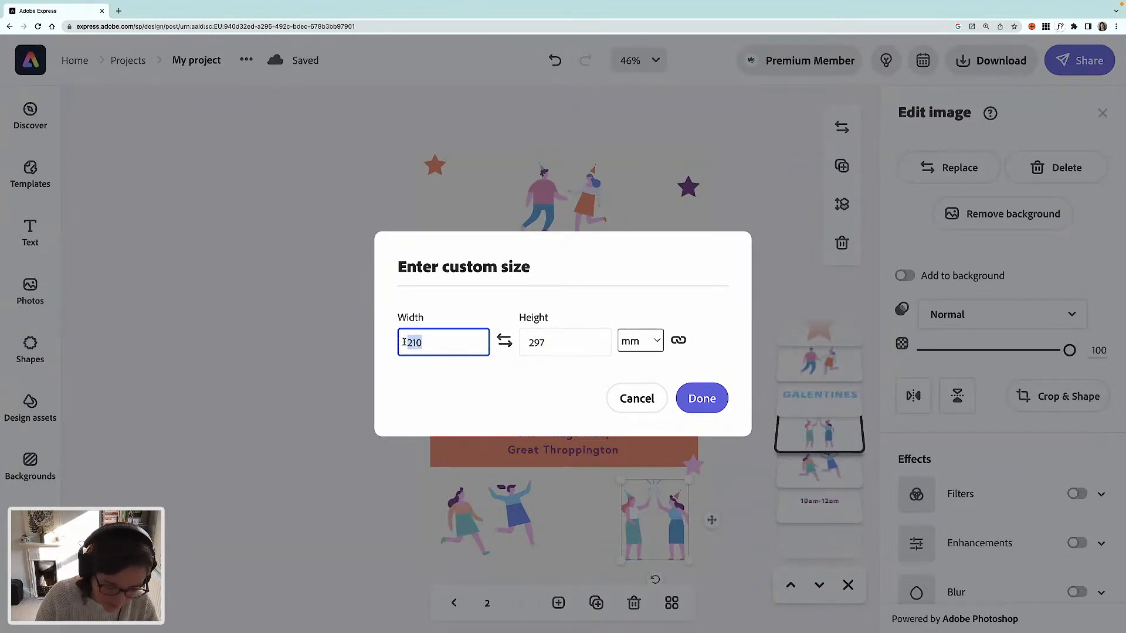
{"action": "type", "text": "50"}
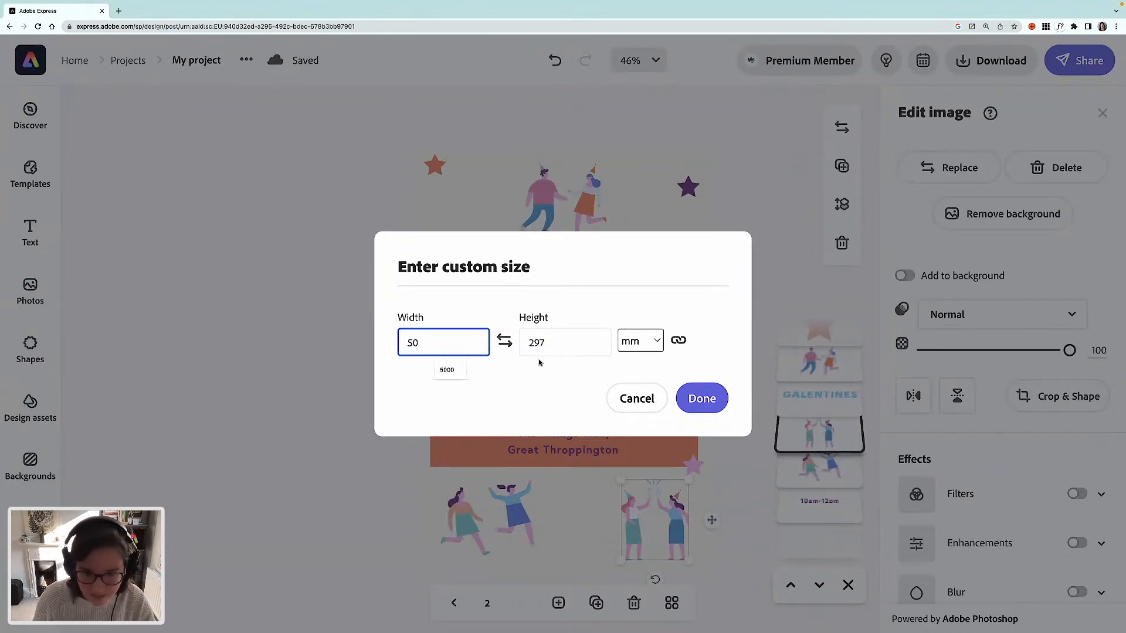
{"action": "left_click_drag", "start_coordinate": [546, 340], "coordinate": [529, 342]}
{"action": "type", "text": "50"}
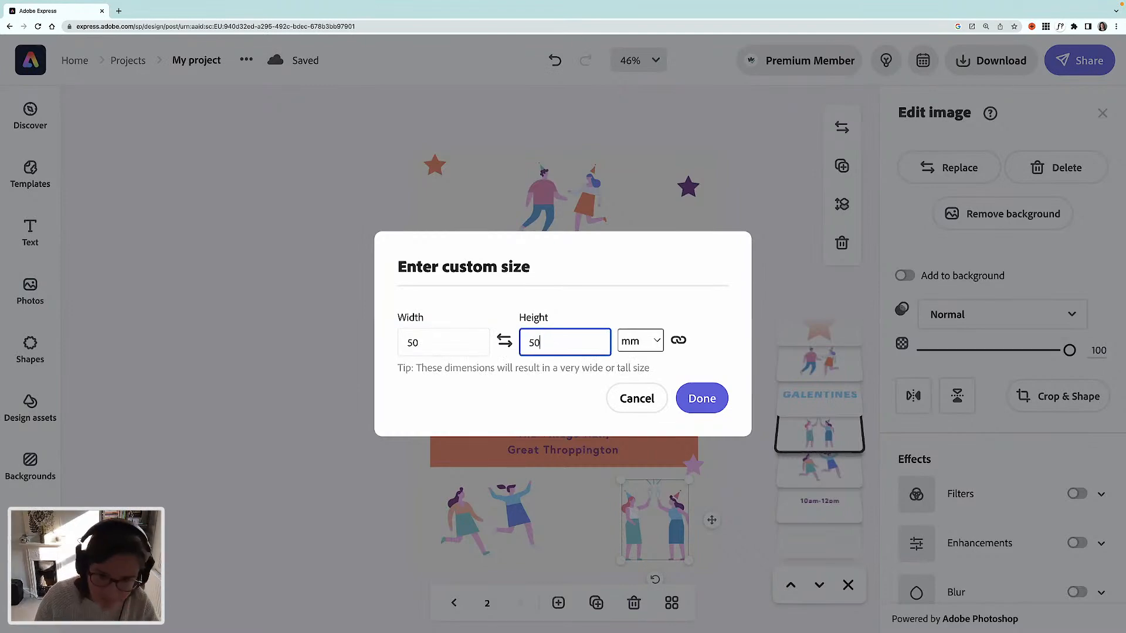
{"action": "left_click", "coordinate": [692, 400]}
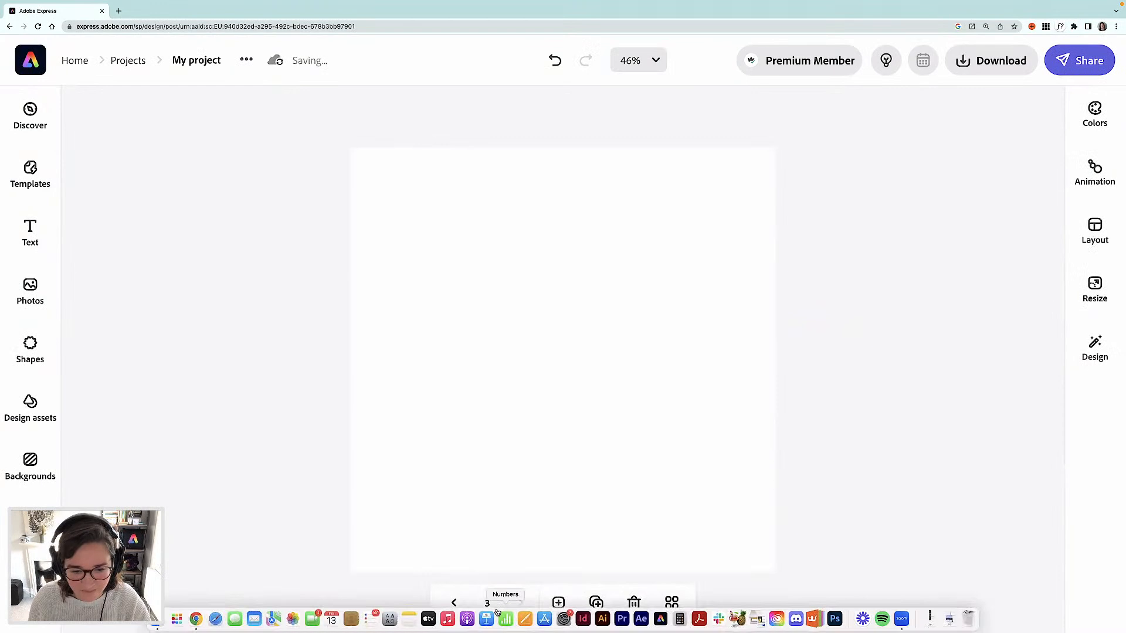
- Set the new page's background colour to cream F8F4E7
{"action": "left_click", "coordinate": [594, 472]}
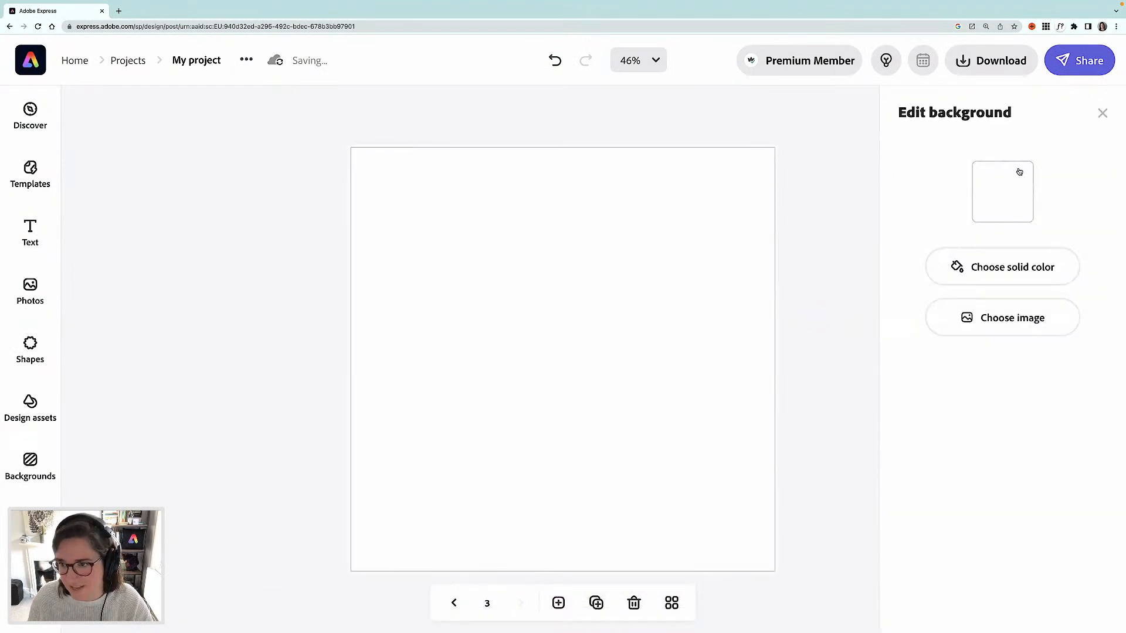
{"action": "left_click", "coordinate": [997, 196]}
{"action": "left_click", "coordinate": [862, 210]}
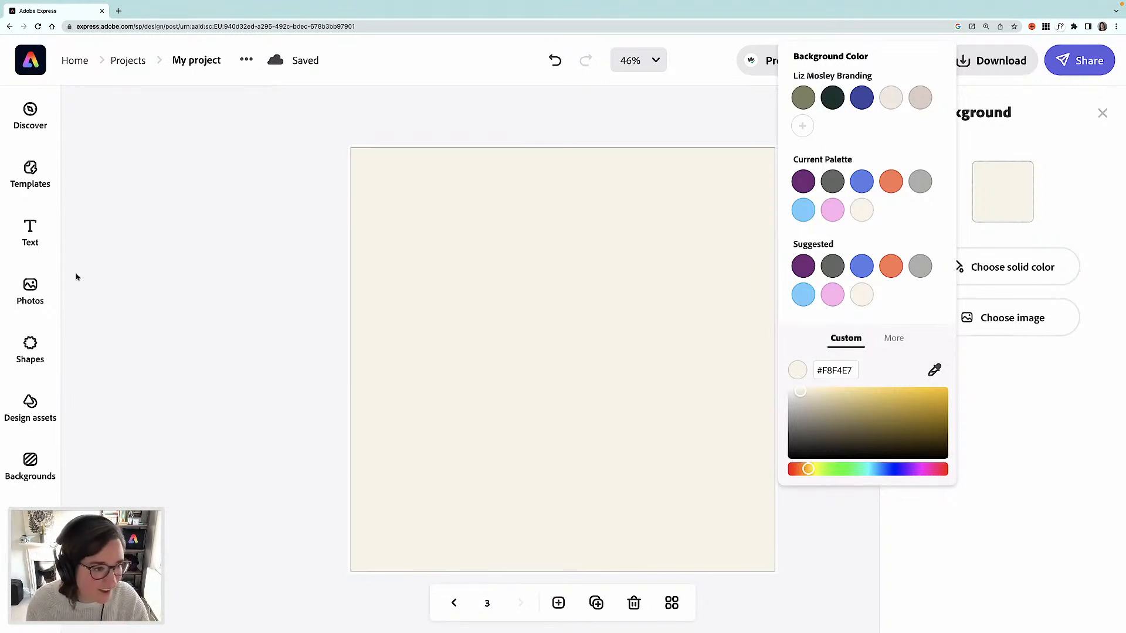
- Add a text box to the new page and set its font to Gambado Sans Forte
{"action": "left_click", "coordinate": [41, 240]}
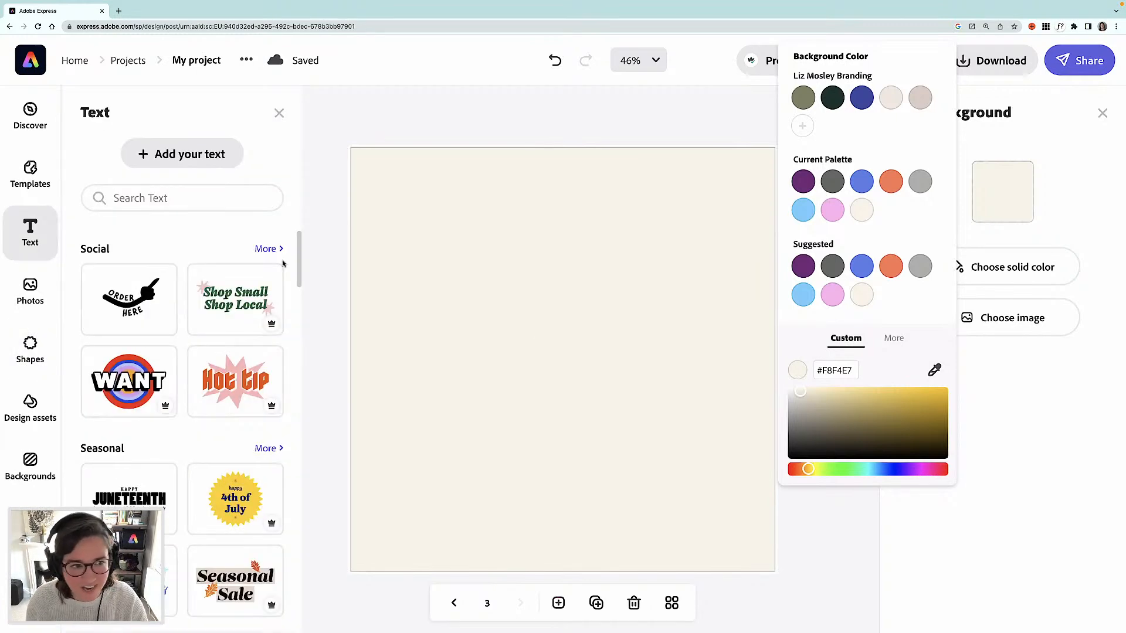
{"action": "left_click", "coordinate": [180, 159]}
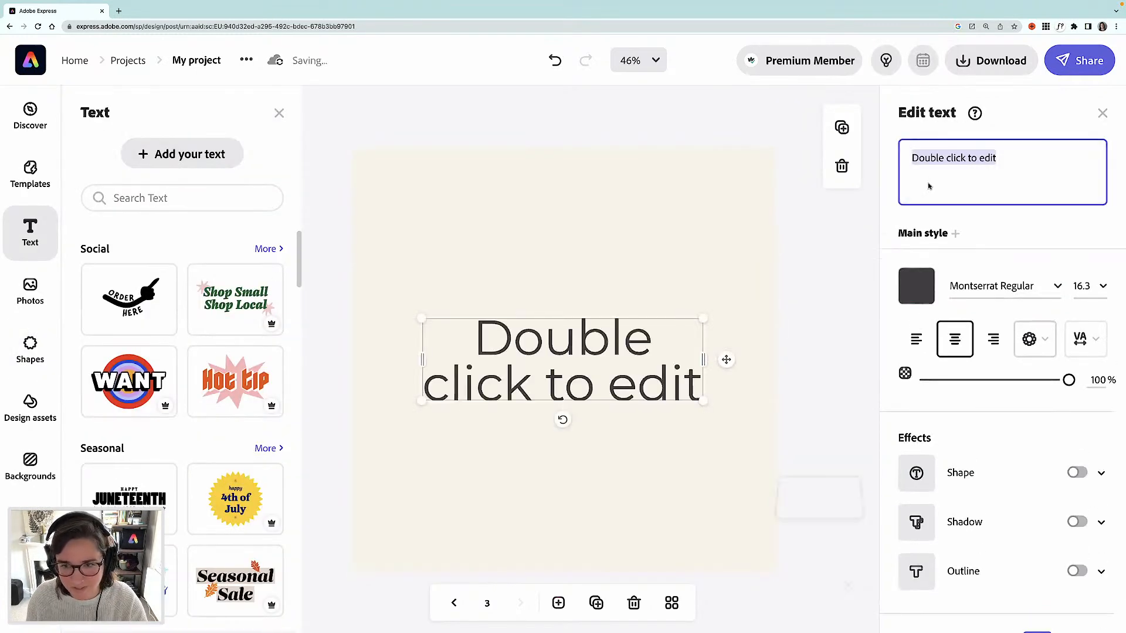
{"action": "left_click", "coordinate": [997, 285]}
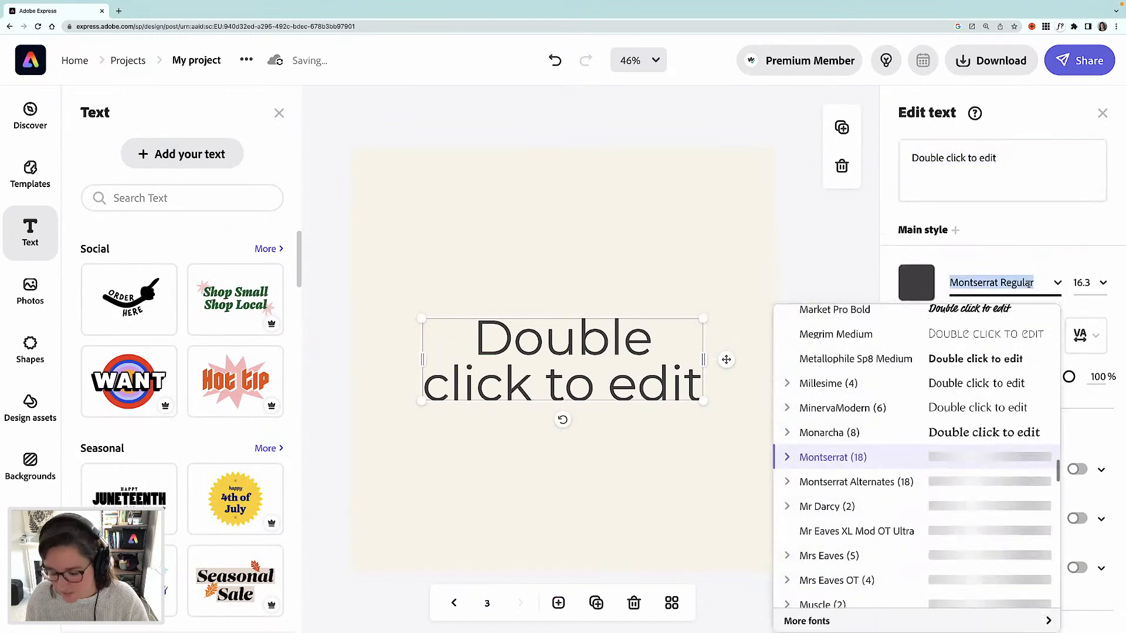
{"action": "type", "text": "gamb"}
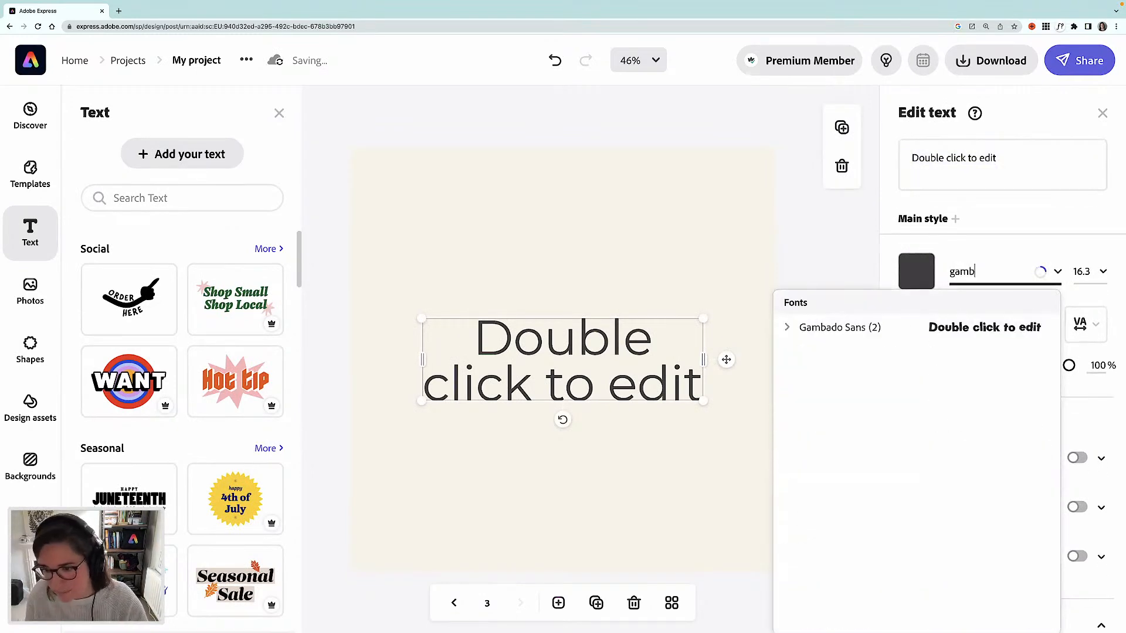
{"action": "left_click", "coordinate": [995, 328]}
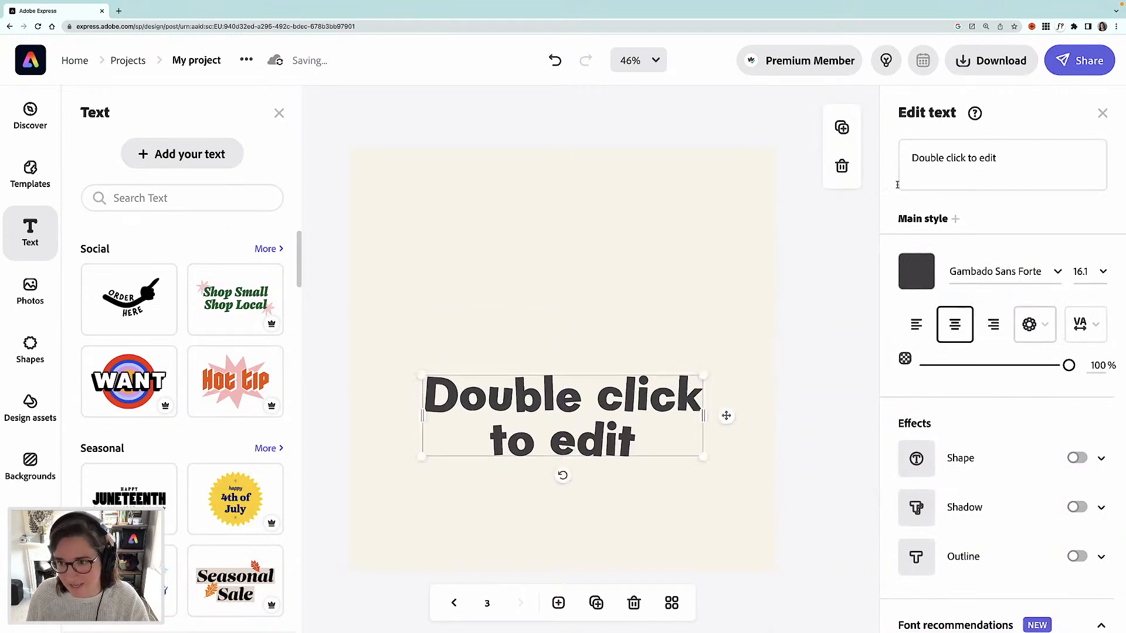
- Replace the text with a friend's first name, enlarge it to about 30.9 pt and move it lower on the page
{"action": "triple_click", "coordinate": [1050, 169]}
{"action": "type", "text": "Lois"}
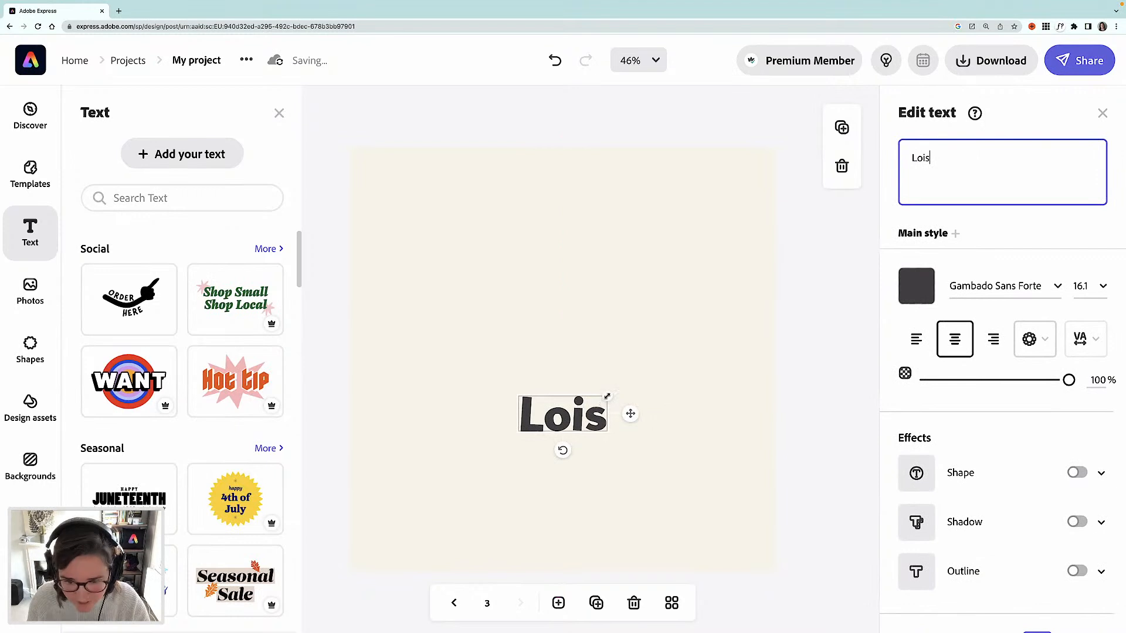
{"action": "left_click_drag", "start_coordinate": [607, 396], "coordinate": [690, 364]}
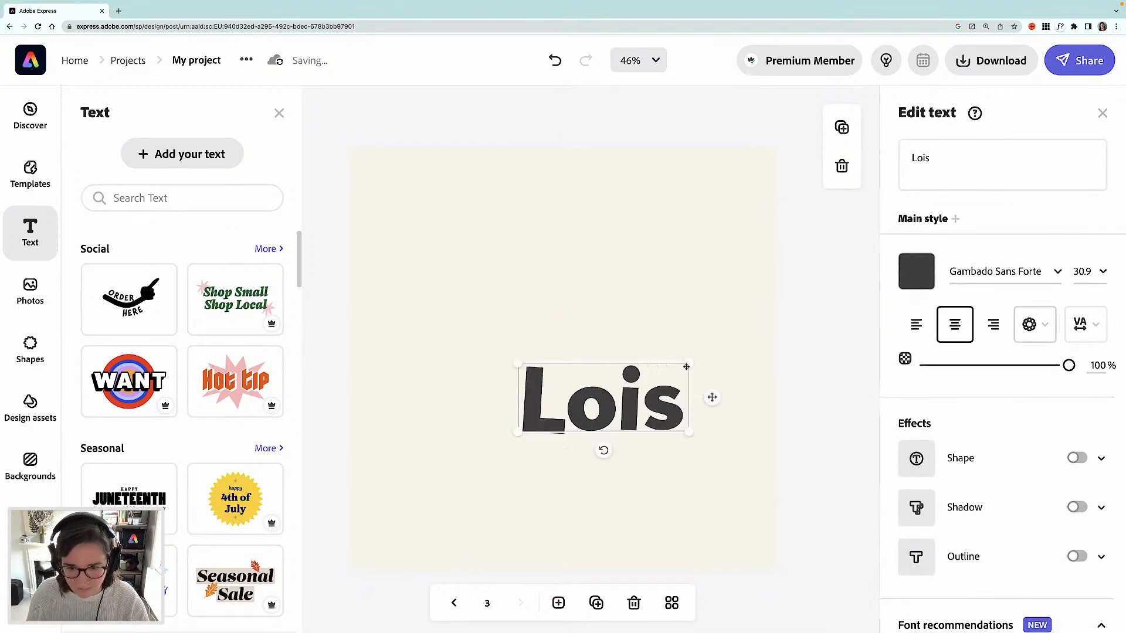
{"action": "left_click_drag", "start_coordinate": [610, 414], "coordinate": [573, 493]}
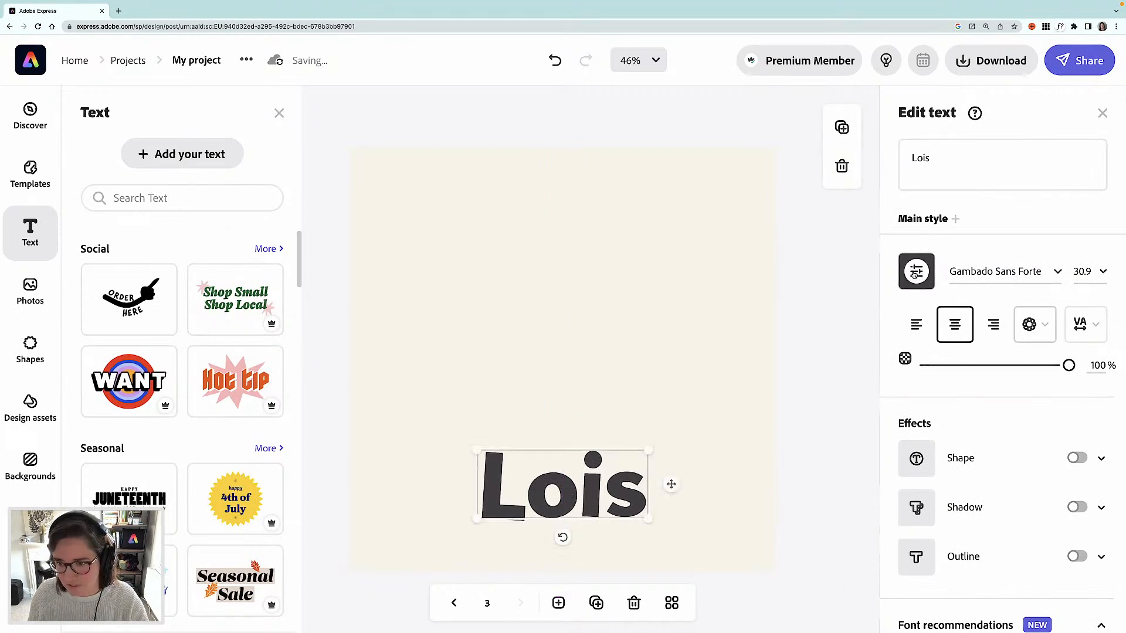
- Colour the name text orange FD7752
{"action": "left_click", "coordinate": [914, 273]}
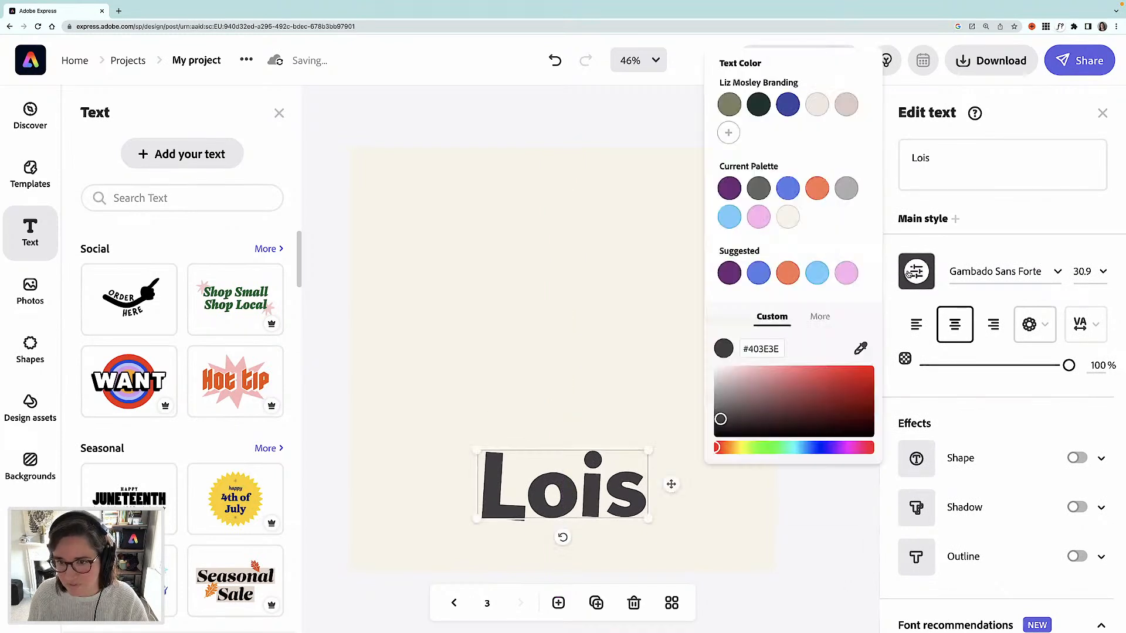
{"action": "left_click", "coordinate": [850, 275]}
{"action": "left_click", "coordinate": [819, 190]}
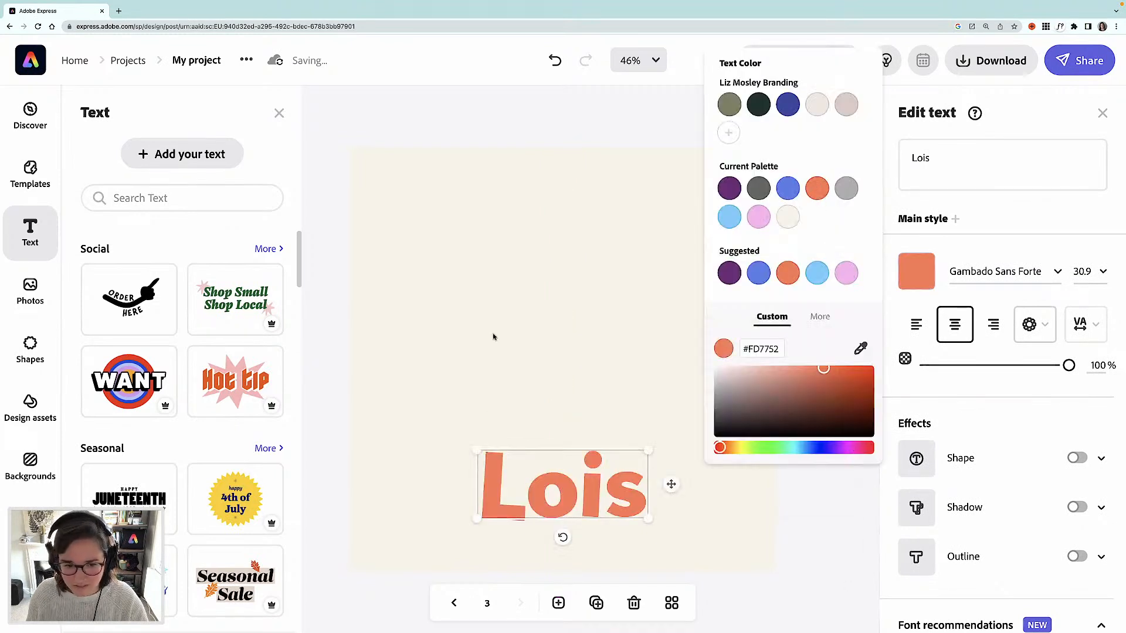
{"action": "left_click", "coordinate": [323, 426]}
- Copy the lower-left friends illustration from the invite page and paste it to the left of the name on the name card
{"action": "left_click", "coordinate": [454, 603]}
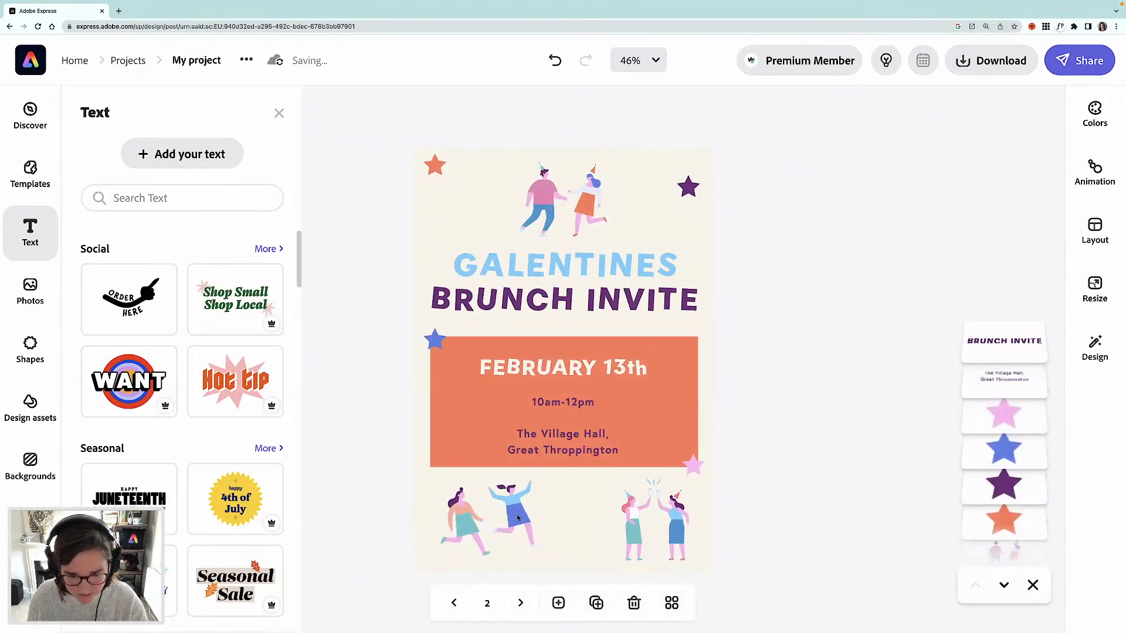
{"action": "left_click", "coordinate": [517, 517]}
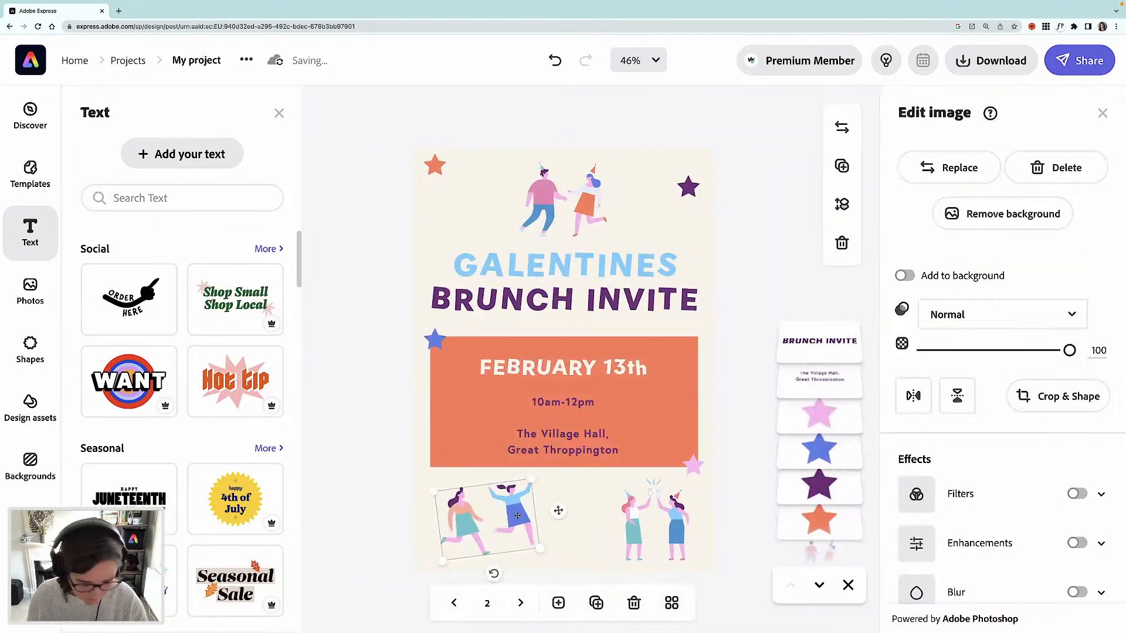
{"action": "left_click", "coordinate": [520, 603]}
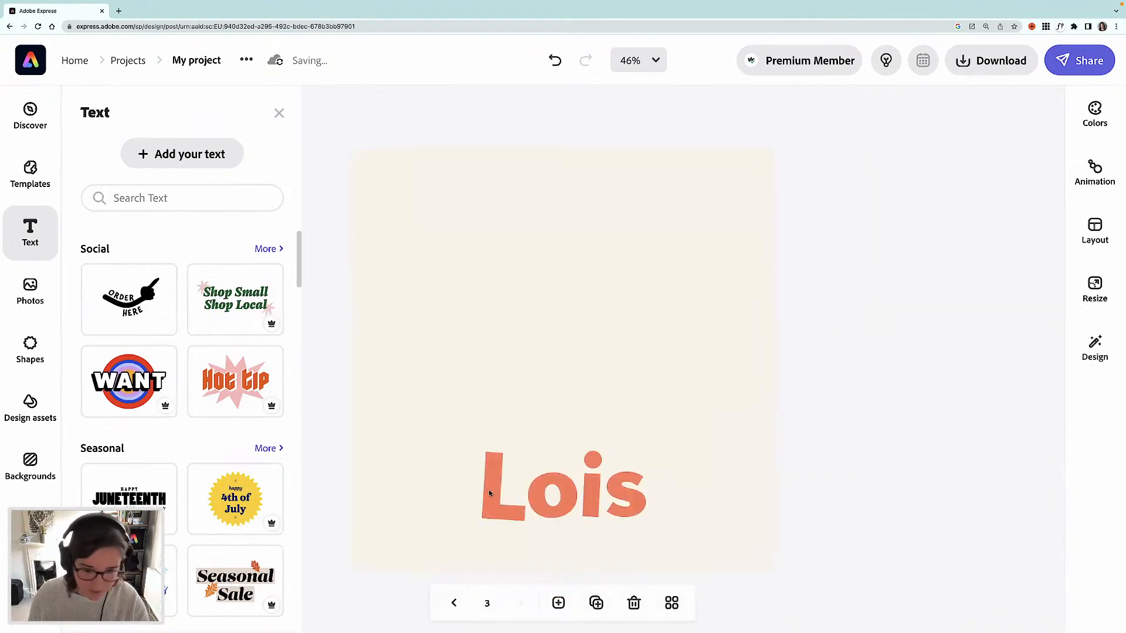
{"action": "key", "text": "ctrl+v"}
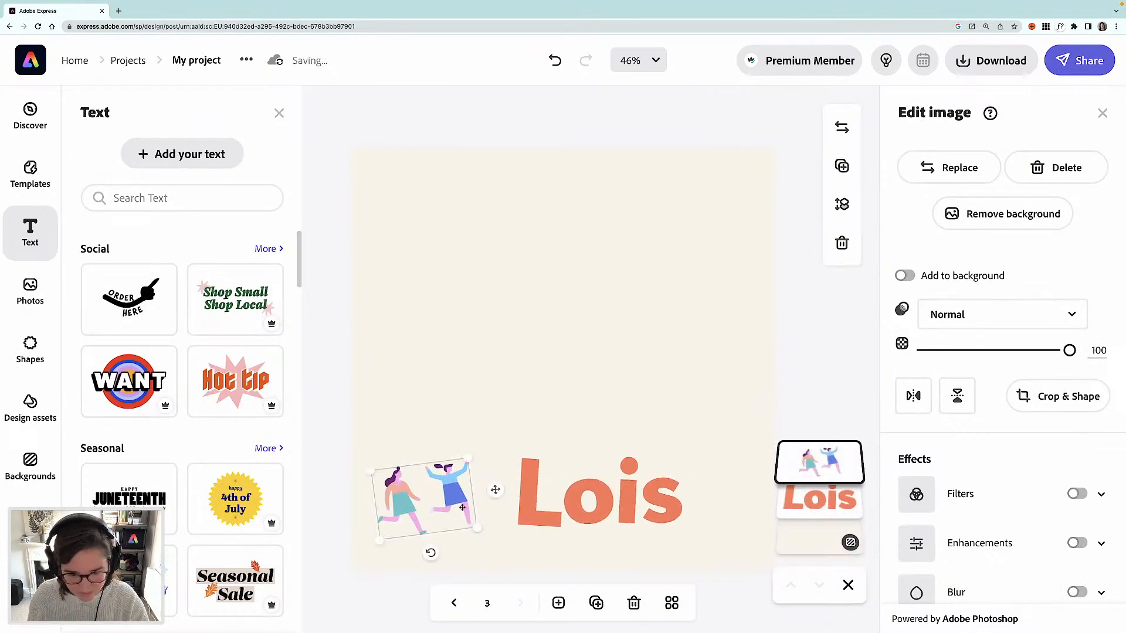
{"action": "left_click_drag", "start_coordinate": [460, 498], "coordinate": [471, 485]}
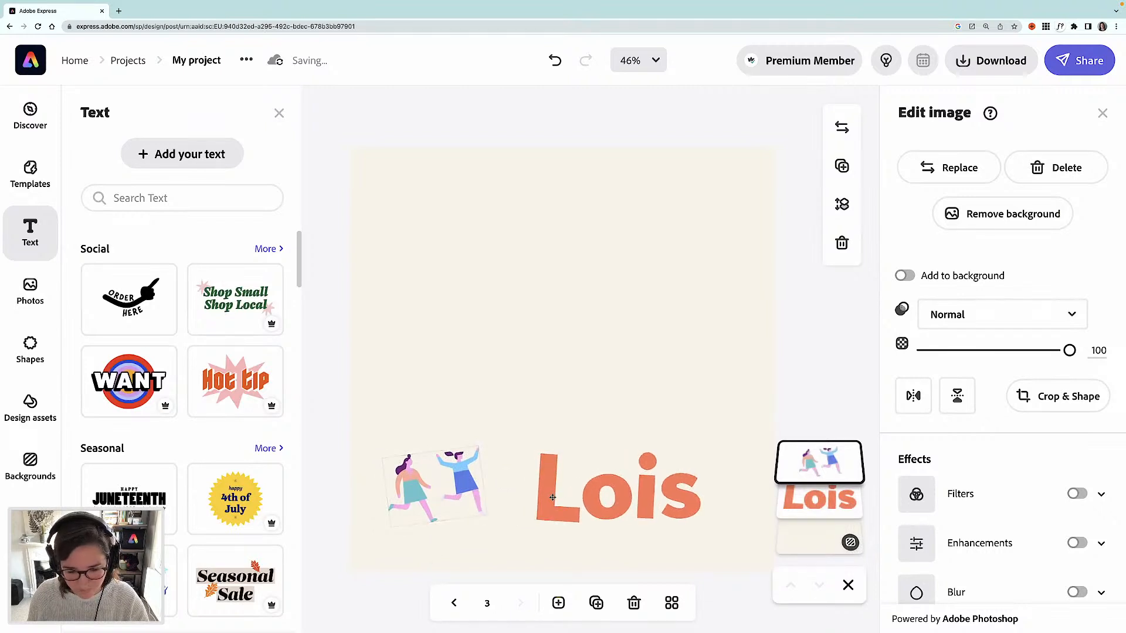
- Copy the orange star from the invite page, paste it beside the name on the name card and colour it purple
{"action": "left_click", "coordinate": [456, 603]}
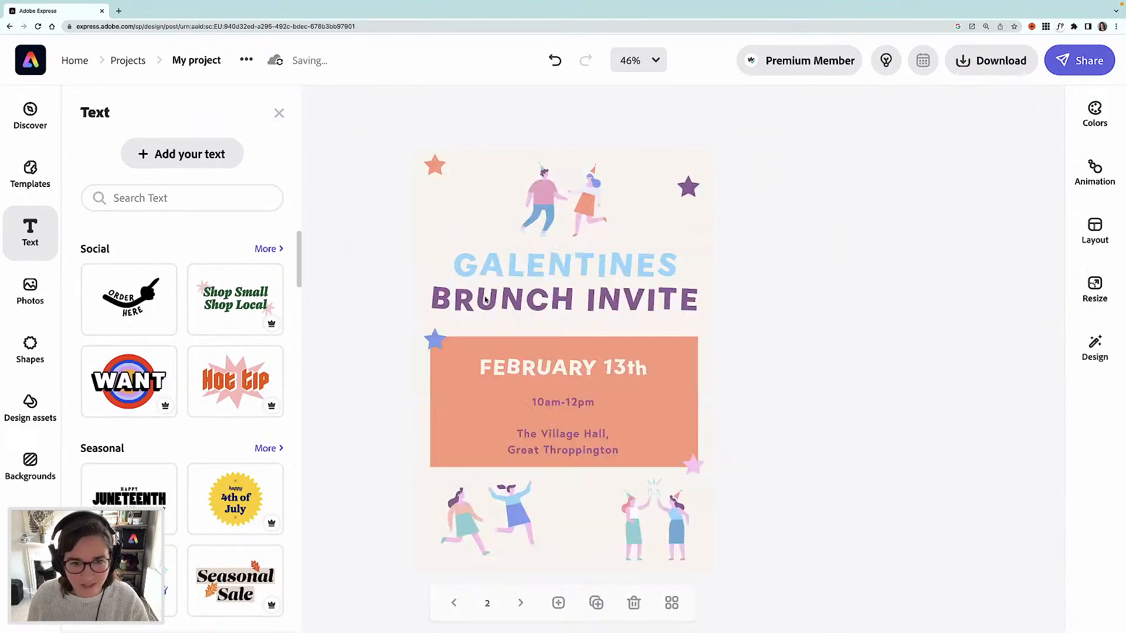
{"action": "left_click", "coordinate": [434, 168]}
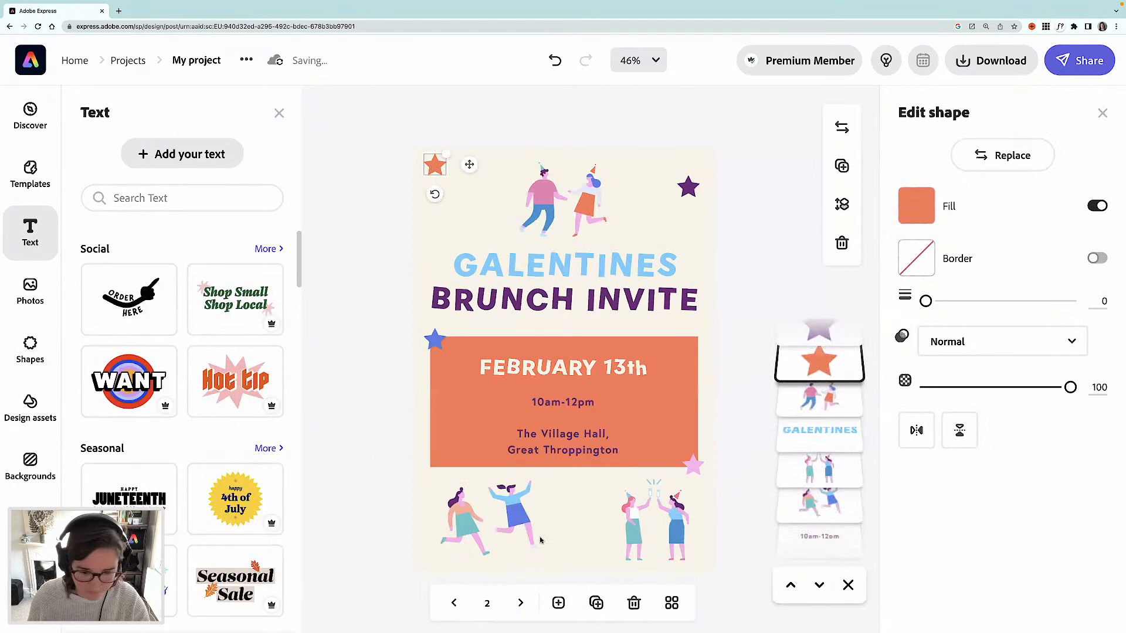
{"action": "left_click", "coordinate": [520, 601]}
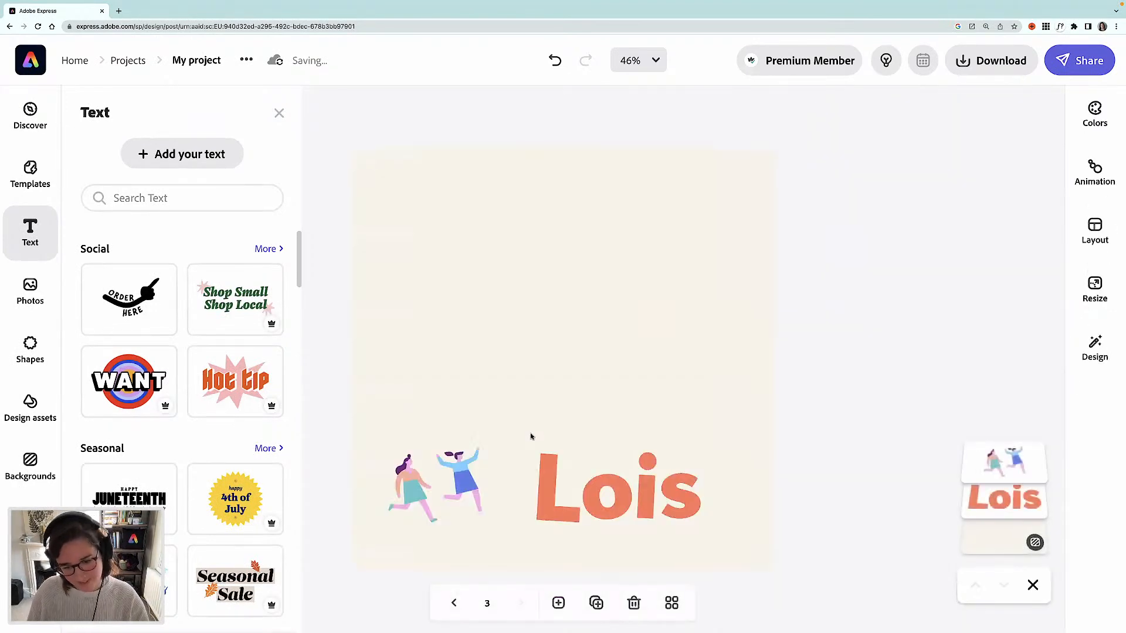
{"action": "key", "text": "ctrl+v"}
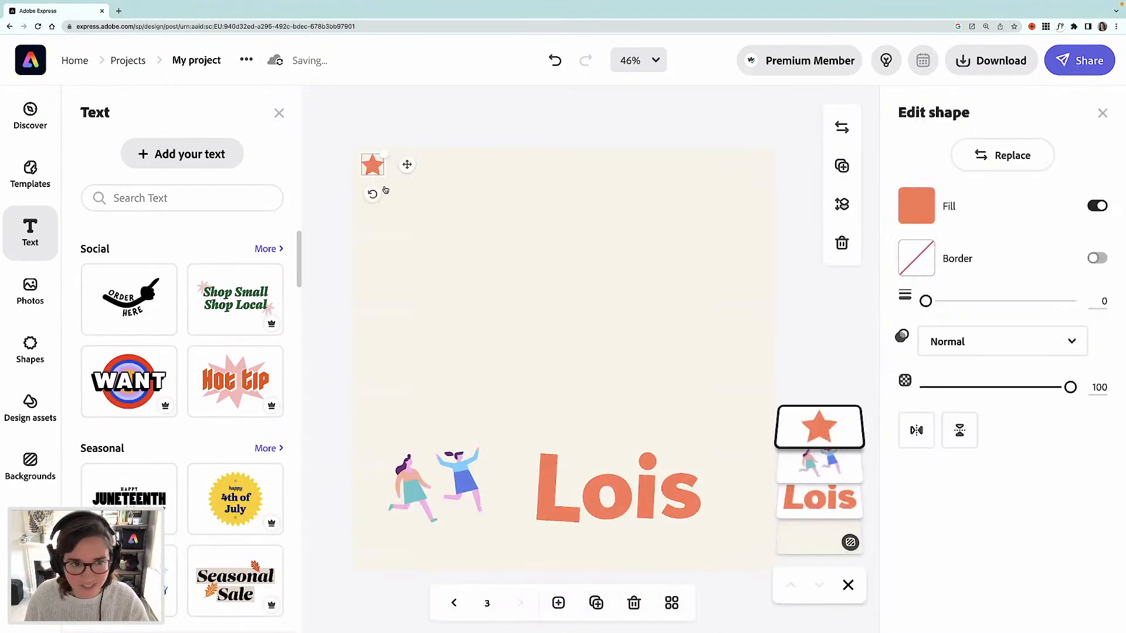
{"action": "left_click_drag", "start_coordinate": [378, 170], "coordinate": [754, 461]}
{"action": "left_click", "coordinate": [915, 207]}
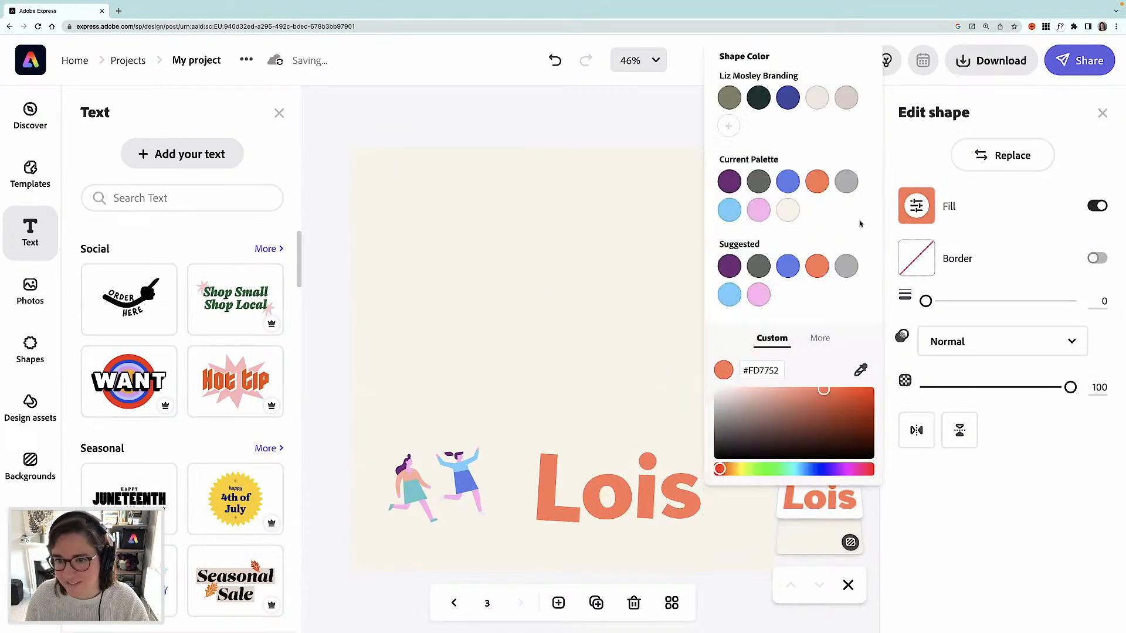
{"action": "left_click", "coordinate": [730, 182]}
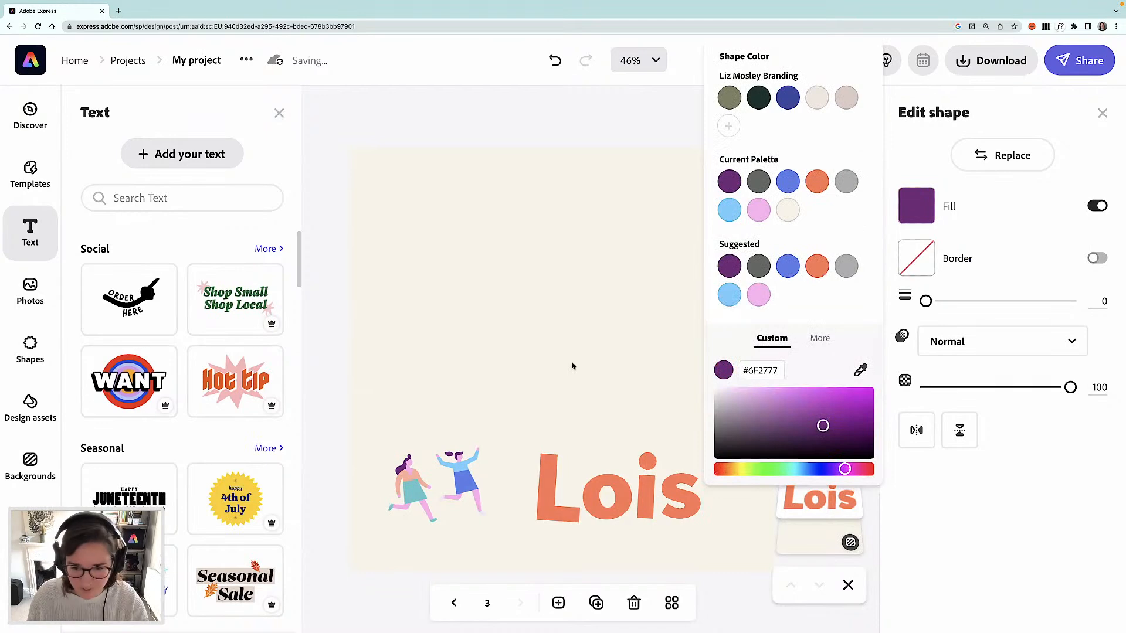
{"action": "left_click", "coordinate": [632, 263]}
- Duplicate the purple star to below the name and colour the copy light blue
{"action": "left_click_drag", "start_coordinate": [731, 446], "coordinate": [675, 541]}
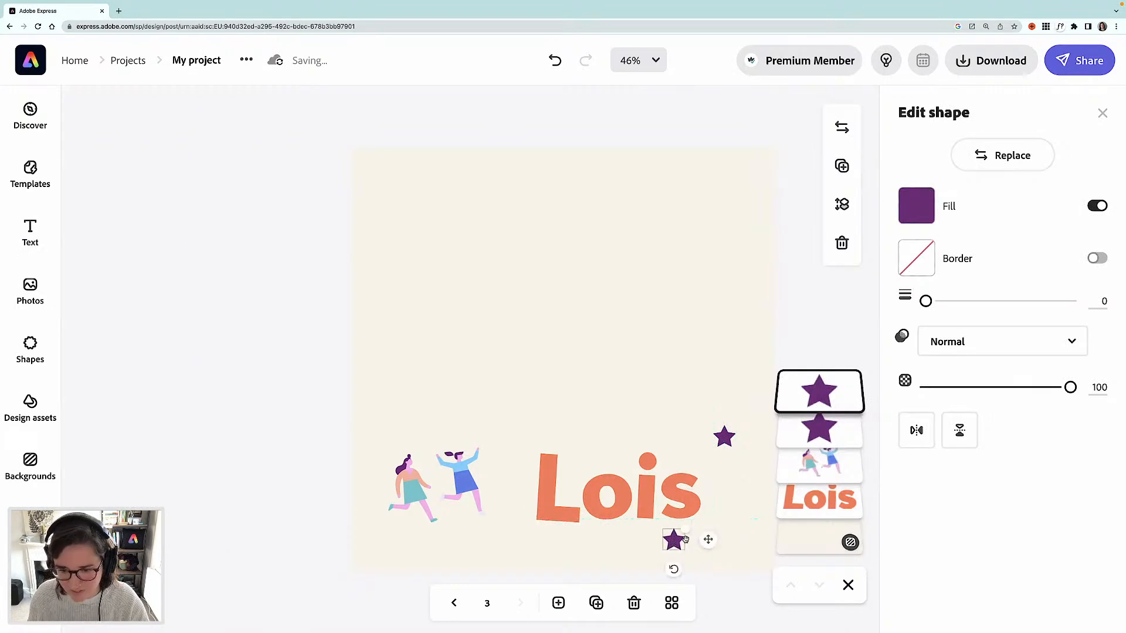
{"action": "left_click", "coordinate": [916, 205]}
{"action": "left_click", "coordinate": [727, 212]}
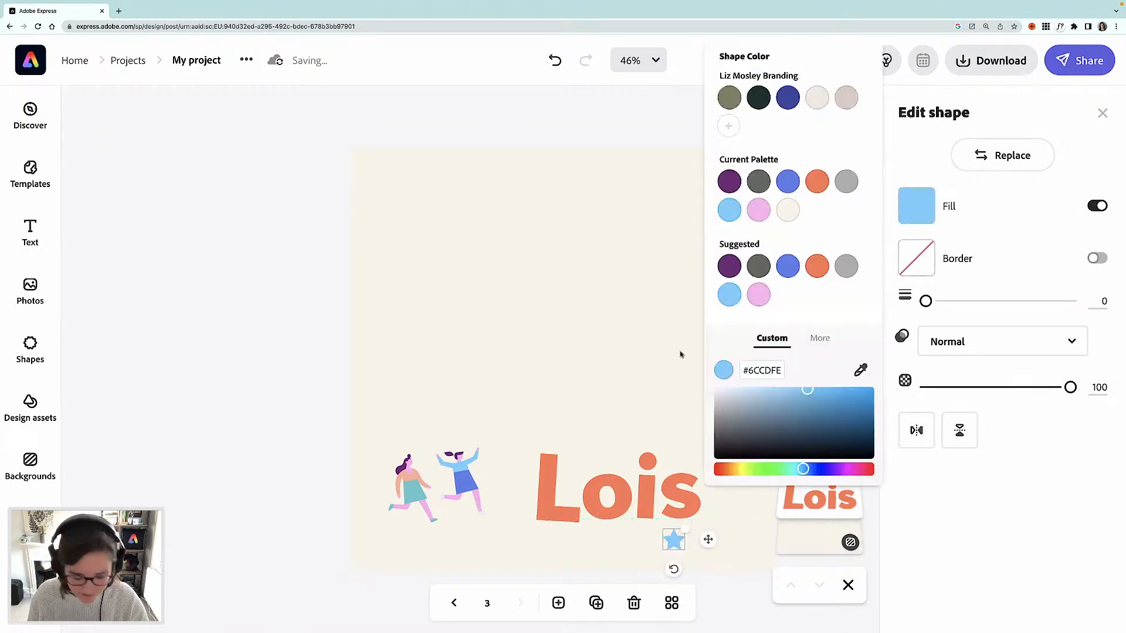
- Duplicate the light blue star to between the illustration and name, colour it pink, and show all pages as an overview
{"action": "left_click_drag", "start_coordinate": [668, 536], "coordinate": [512, 450]}
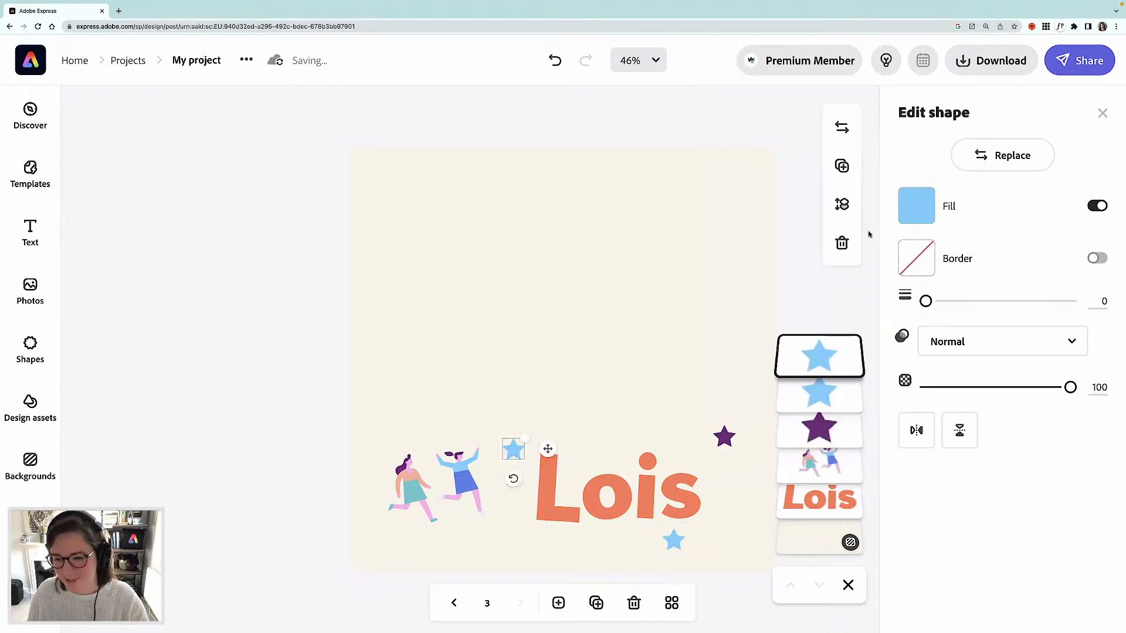
{"action": "left_click", "coordinate": [915, 208]}
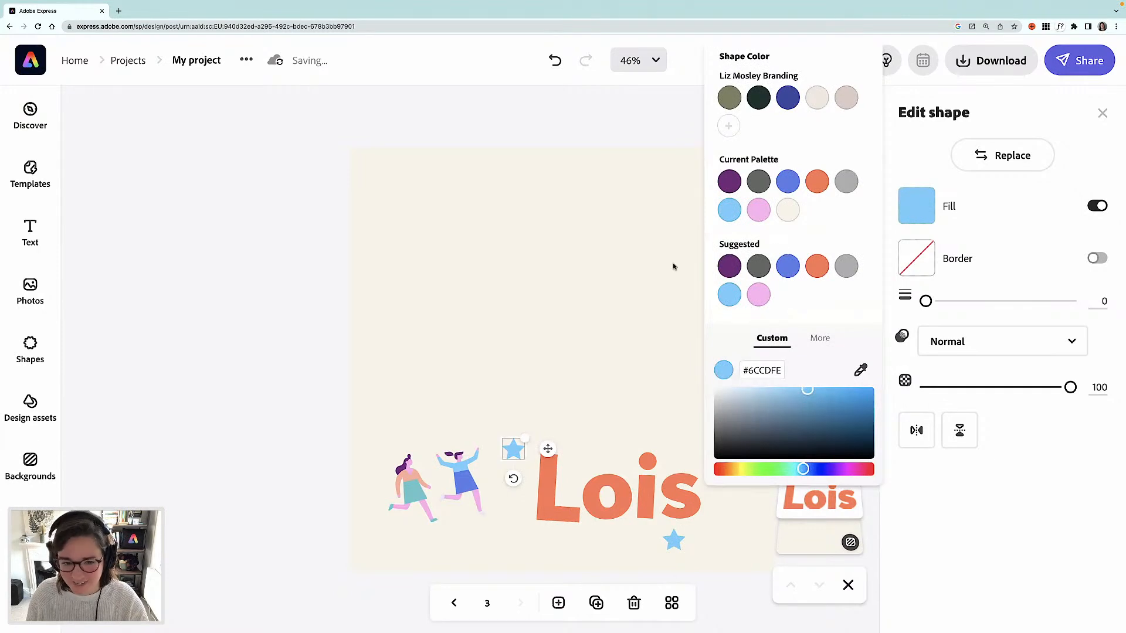
{"action": "left_click", "coordinate": [758, 213]}
{"action": "left_click", "coordinate": [305, 339]}
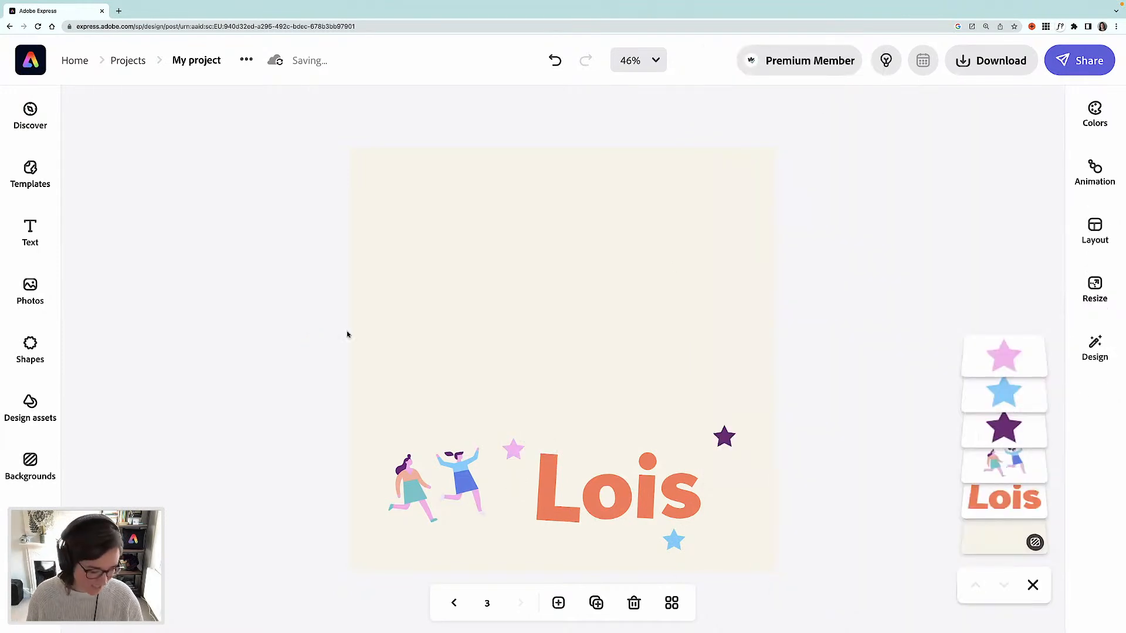
{"action": "left_click", "coordinate": [672, 603]}
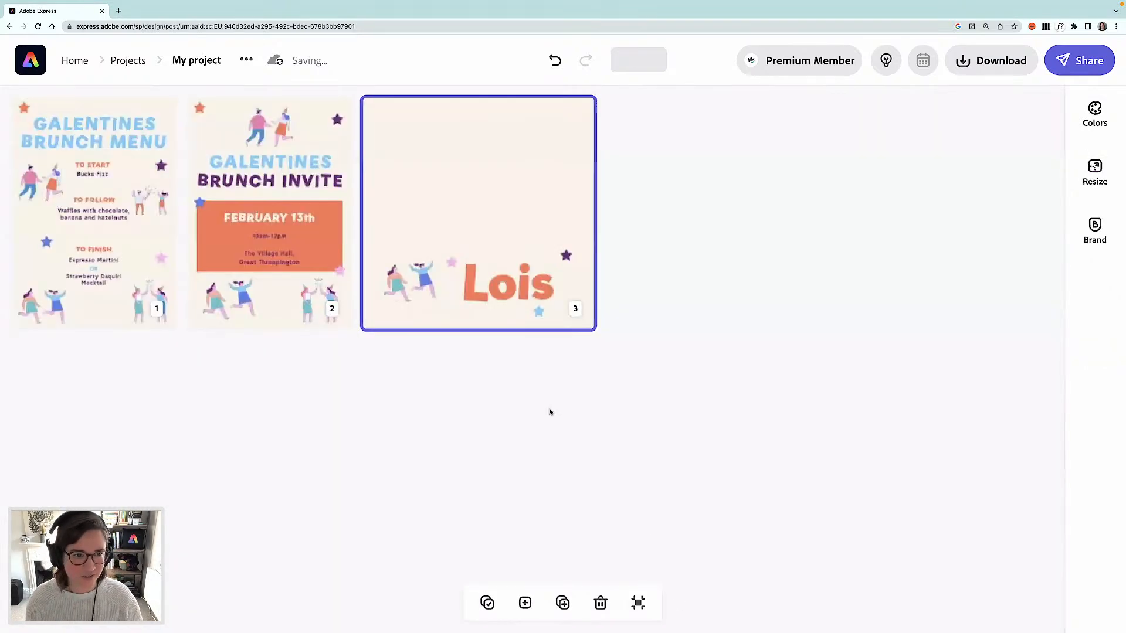